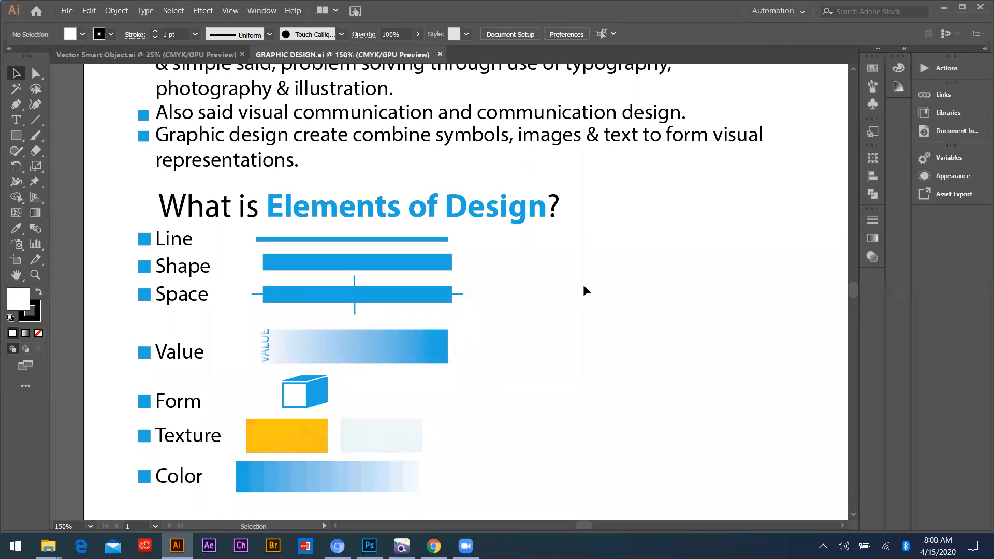
- Draw an open path of mostly straight segments with one curved bend beside the Elements of Design examples using the Pen tool
{"action": "left_click", "coordinate": [16, 104]}
{"action": "left_click", "coordinate": [541, 327]}
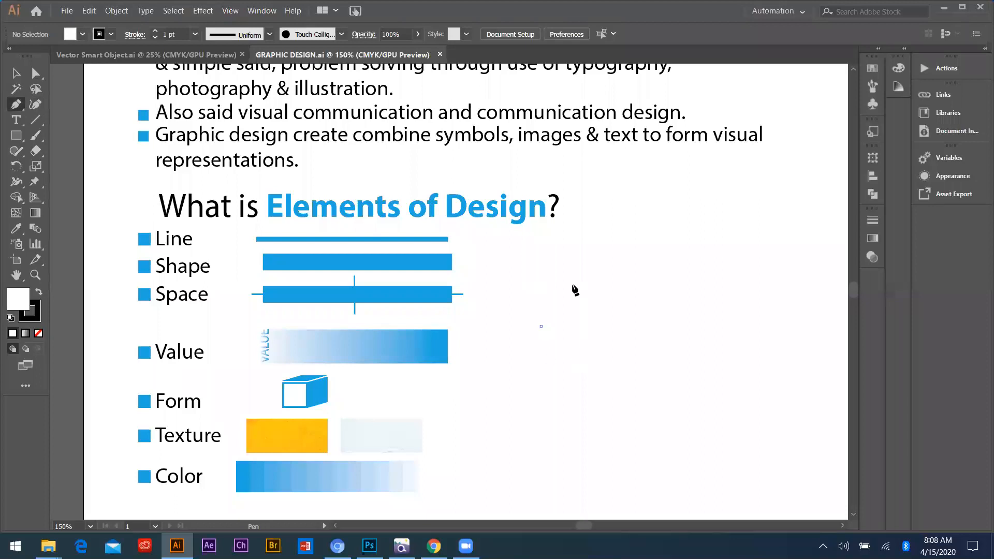
{"action": "left_click", "coordinate": [571, 260]}
{"action": "left_click", "coordinate": [641, 257]}
{"action": "left_click", "coordinate": [680, 310]}
{"action": "left_click", "coordinate": [577, 395]}
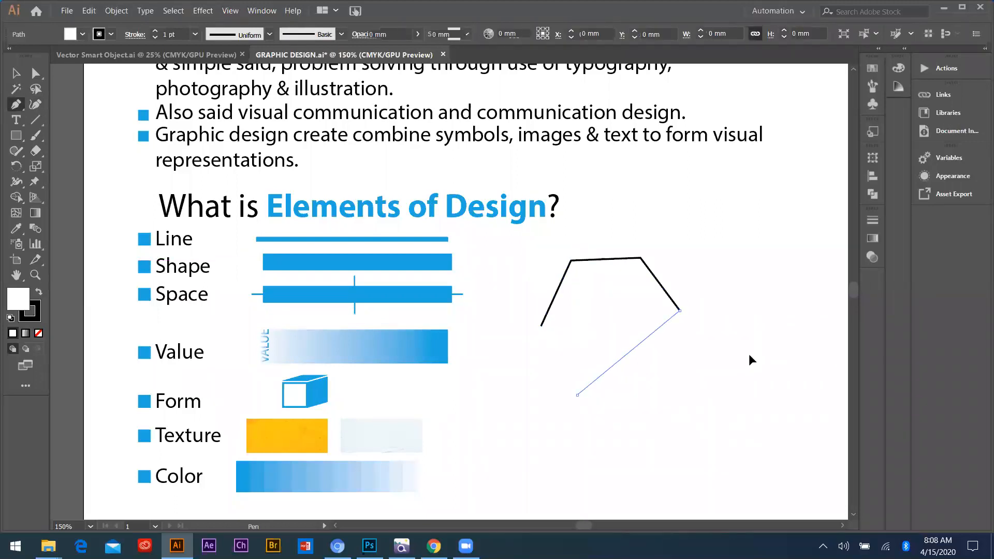
{"action": "left_click_drag", "start_coordinate": [758, 353], "coordinate": [768, 335]}
{"action": "left_click", "coordinate": [744, 267]}
{"action": "left_click", "coordinate": [684, 214]}
{"action": "left_click", "coordinate": [733, 186]}
{"action": "left_click", "coordinate": [793, 200]}
{"action": "left_click", "coordinate": [796, 395]}
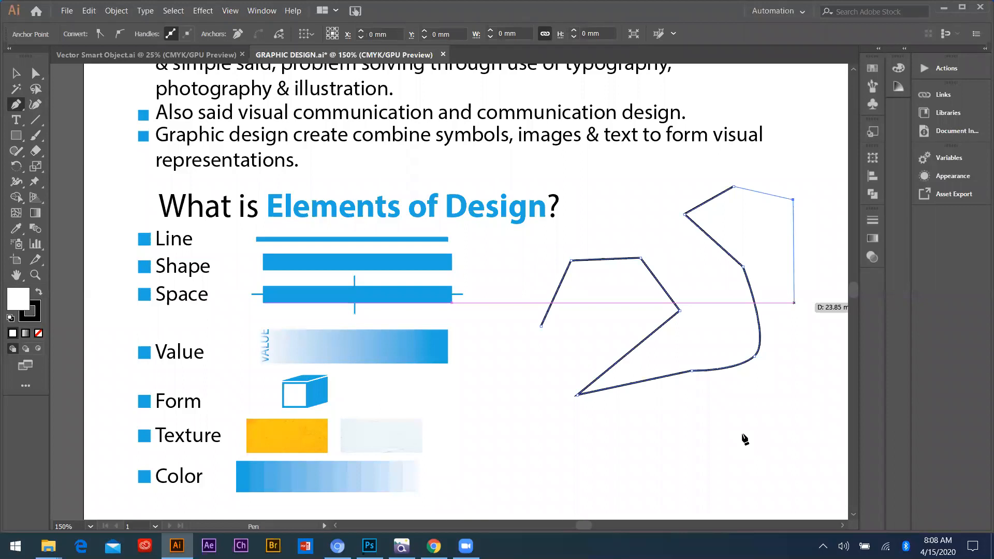
{"action": "left_click", "coordinate": [742, 436]}
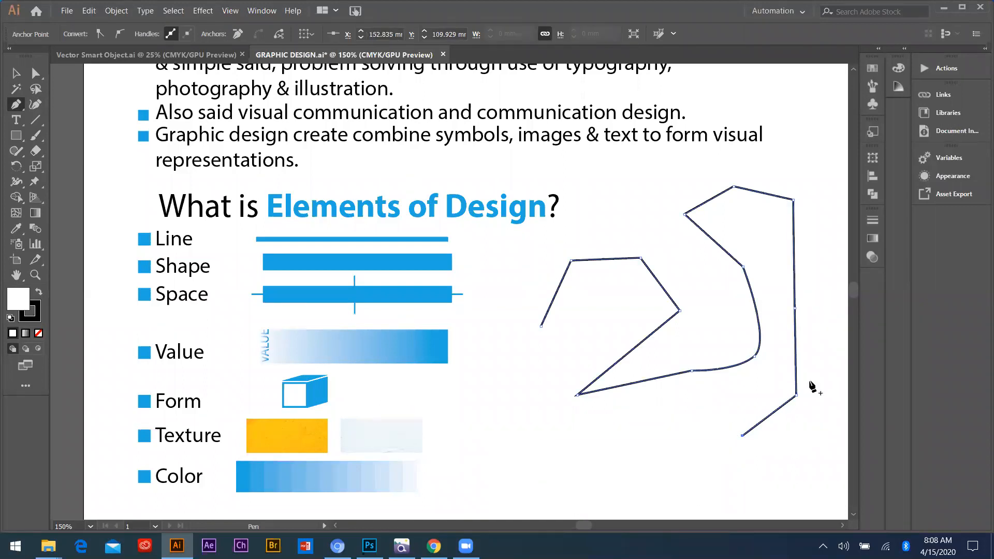
- Draw a loose open spiral of mostly curved segments below the zigzag path with the Pen tool and end the path
{"action": "scroll", "coordinate": [673, 310], "scroll_direction": "down", "scroll_amount": 1}
{"action": "left_click", "coordinate": [606, 409]}
{"action": "left_click", "coordinate": [541, 446]}
{"action": "left_click_drag", "start_coordinate": [608, 405], "coordinate": [668, 443]}
{"action": "left_click_drag", "start_coordinate": [537, 484], "coordinate": [517, 437]}
{"action": "left_click_drag", "start_coordinate": [532, 381], "coordinate": [563, 372]}
{"action": "left_click", "coordinate": [612, 388]}
{"action": "left_click", "coordinate": [652, 440]}
{"action": "left_click_drag", "start_coordinate": [583, 499], "coordinate": [547, 499]}
{"action": "left_click_drag", "start_coordinate": [495, 468], "coordinate": [503, 444]}
{"action": "scroll", "coordinate": [582, 411], "scroll_direction": "down", "scroll_amount": 1}
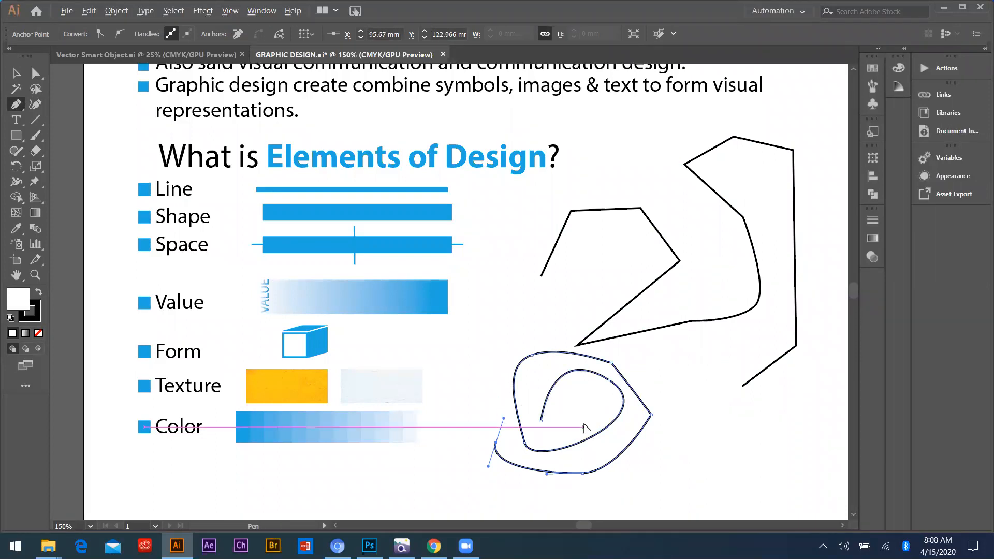
{"action": "scroll", "coordinate": [590, 434], "scroll_direction": "up", "scroll_amount": 4}
{"action": "scroll", "coordinate": [435, 367], "scroll_direction": "down", "scroll_amount": 2}
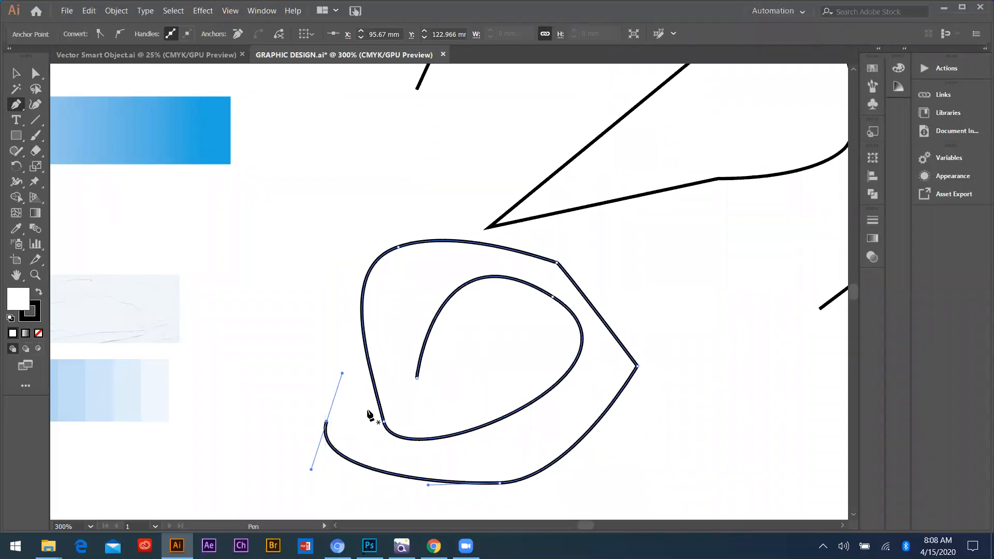
{"action": "scroll", "coordinate": [582, 279], "scroll_direction": "down", "scroll_amount": 3}
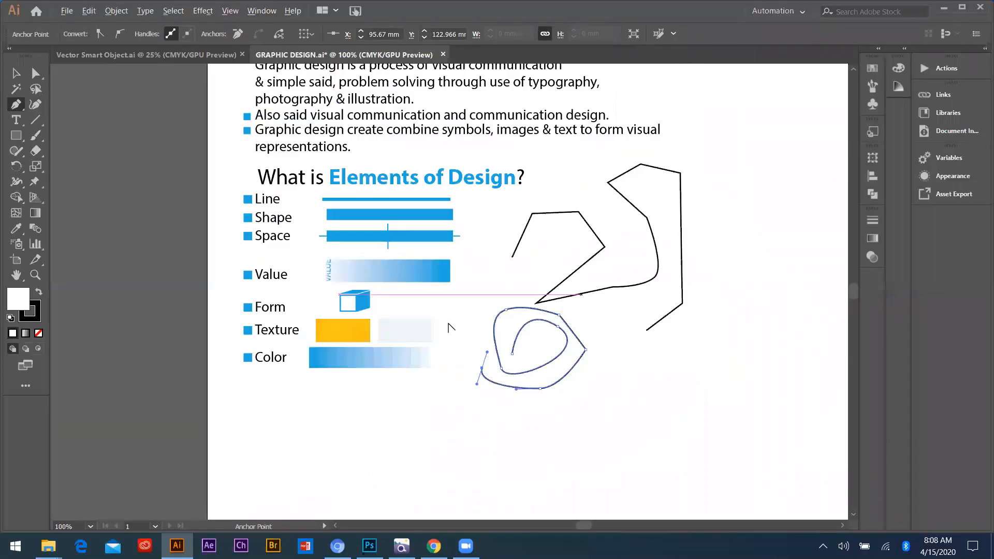
{"action": "scroll", "coordinate": [555, 316], "scroll_direction": "up", "scroll_amount": 3}
{"action": "key", "text": "v"}
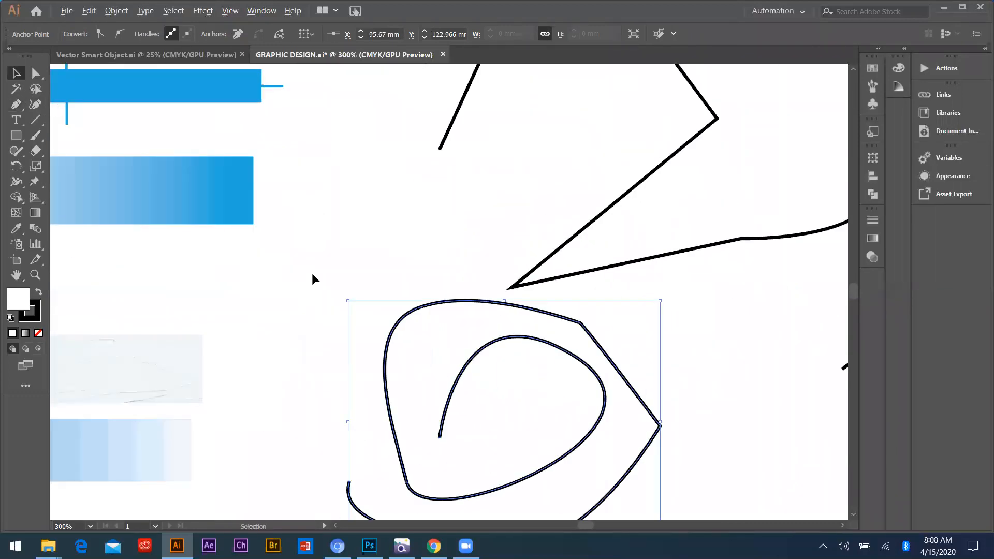
- Draw a small closed triangle beside the spiral with the Pen tool, below the end of the zigzag path
{"action": "scroll", "coordinate": [334, 284], "scroll_direction": "down", "scroll_amount": 2}
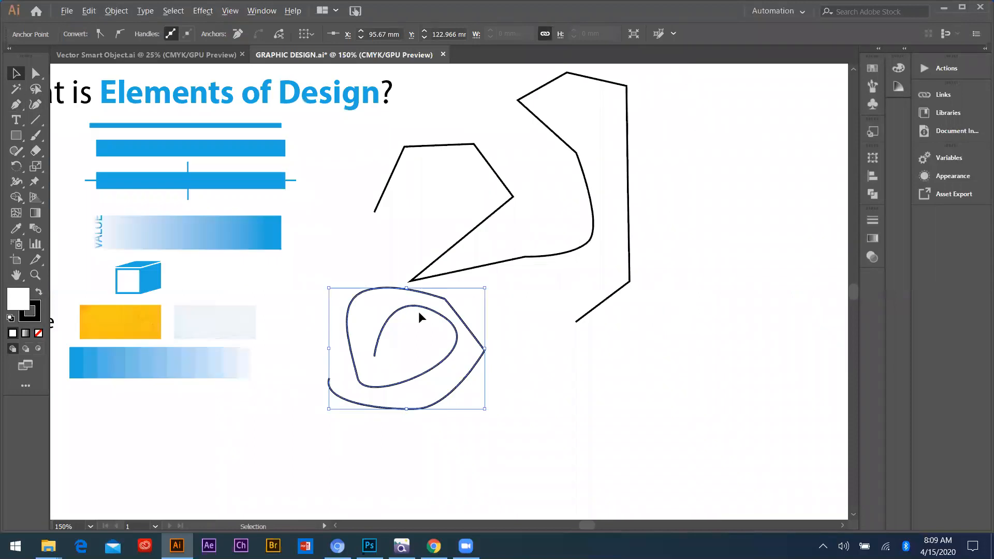
{"action": "scroll", "coordinate": [415, 302], "scroll_direction": "down", "scroll_amount": 2}
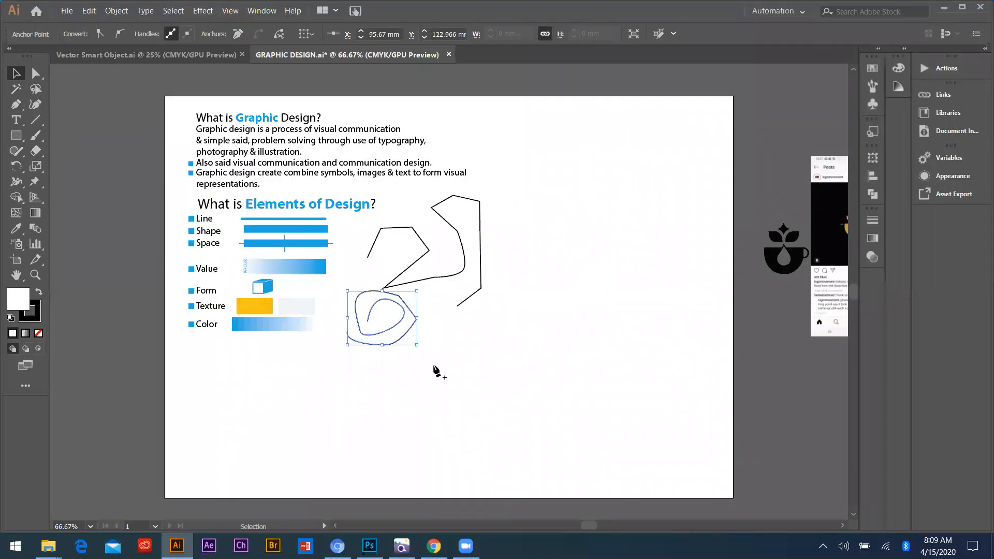
{"action": "scroll", "coordinate": [564, 377], "scroll_direction": "up", "scroll_amount": 3}
{"action": "key", "text": "p"}
{"action": "left_click", "coordinate": [559, 372]}
{"action": "left_click", "coordinate": [638, 348]}
{"action": "left_click", "coordinate": [636, 400]}
{"action": "left_click", "coordinate": [559, 371]}
{"action": "scroll", "coordinate": [633, 383], "scroll_direction": "up", "scroll_amount": 2}
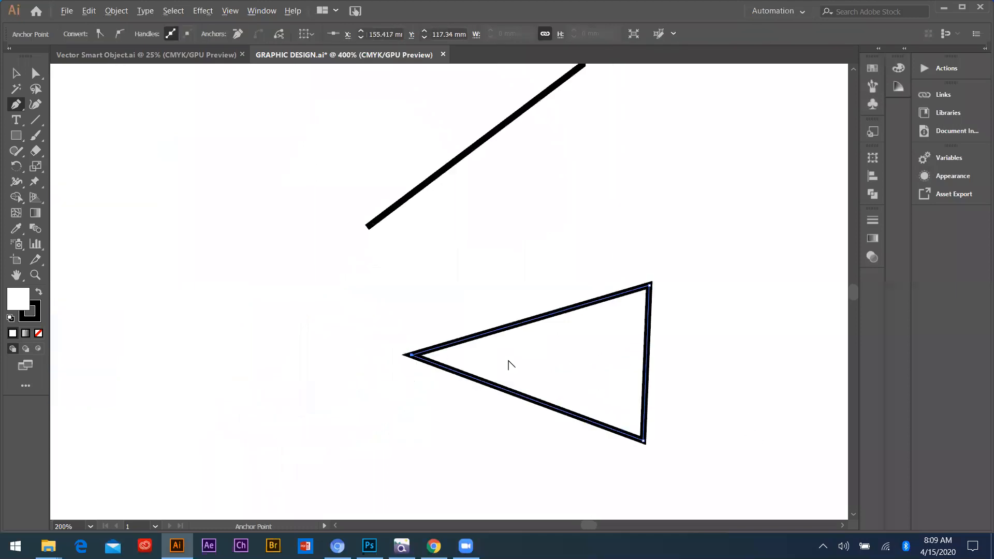
{"action": "left_click", "coordinate": [15, 72]}
- Select the zigzag path, the spiral and the triangle together and delete them
{"action": "scroll", "coordinate": [441, 286], "scroll_direction": "down", "scroll_amount": 7}
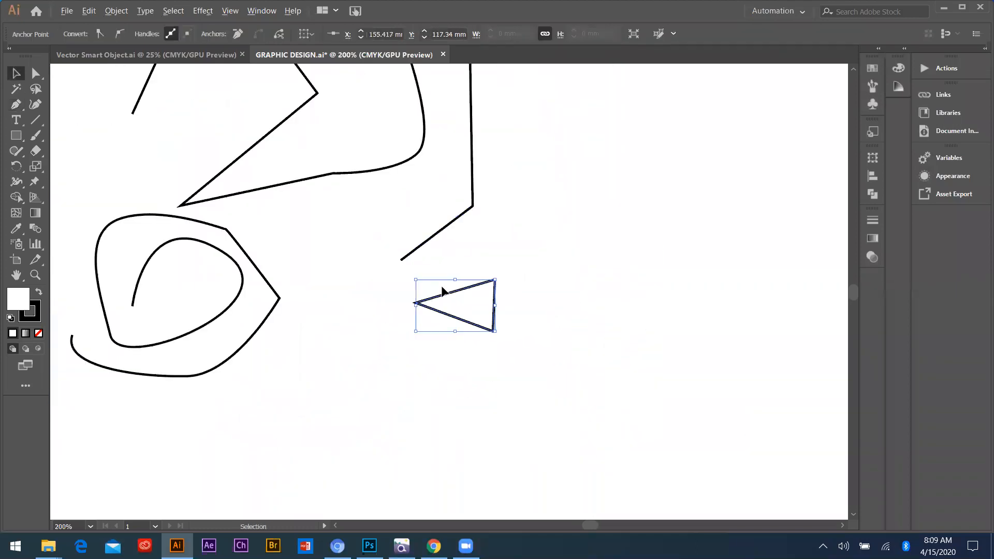
{"action": "scroll", "coordinate": [509, 265], "scroll_direction": "up", "scroll_amount": 5}
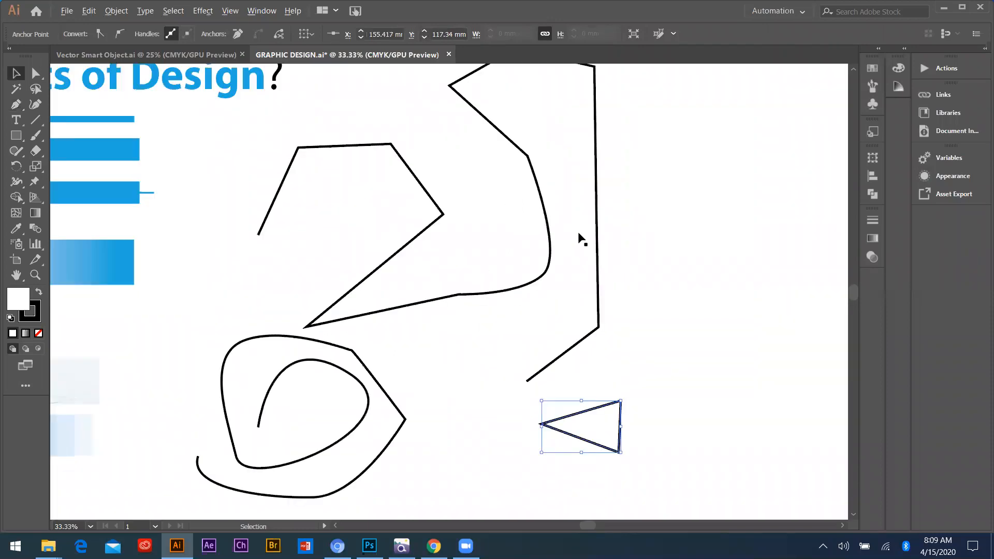
{"action": "scroll", "coordinate": [386, 417], "scroll_direction": "down", "scroll_amount": 1}
{"action": "left_click_drag", "start_coordinate": [347, 464], "coordinate": [637, 224]}
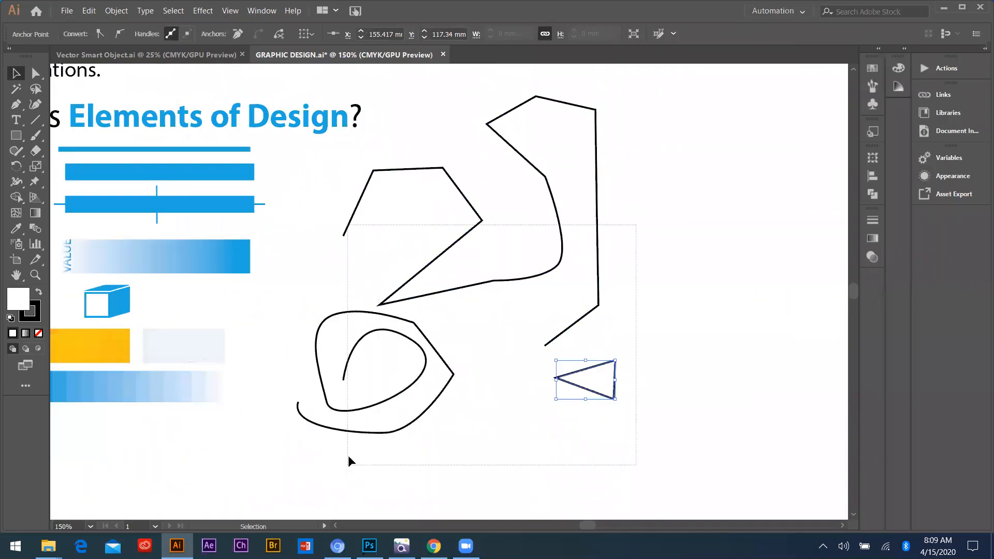
{"action": "key", "text": "Delete"}
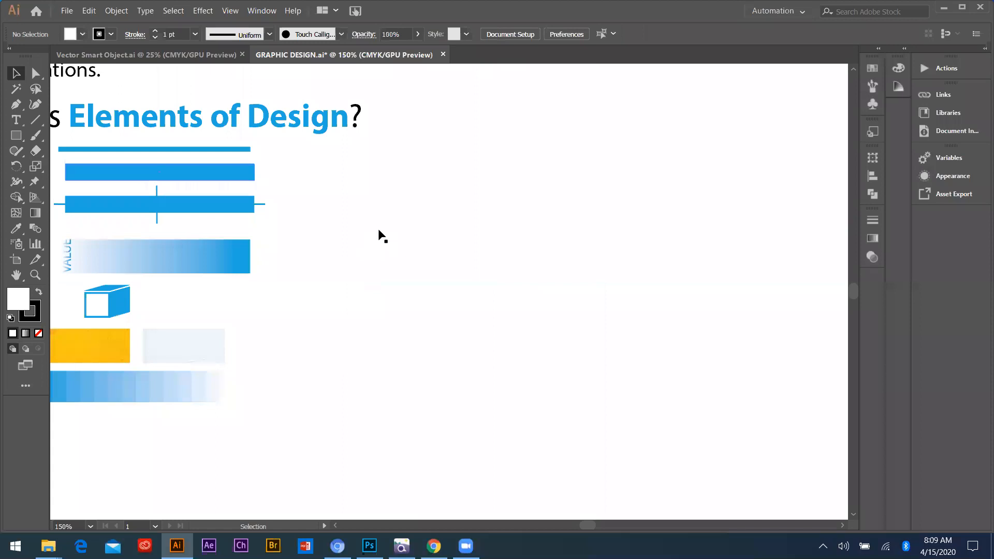
- Draw a square about 14 mm wide in the empty area beside the Line and Shape bars with the Rectangle tool
{"action": "scroll", "coordinate": [226, 271], "scroll_direction": "down", "scroll_amount": 3}
{"action": "scroll", "coordinate": [164, 231], "scroll_direction": "up", "scroll_amount": 1}
{"action": "scroll", "coordinate": [173, 293], "scroll_direction": "up", "scroll_amount": 2}
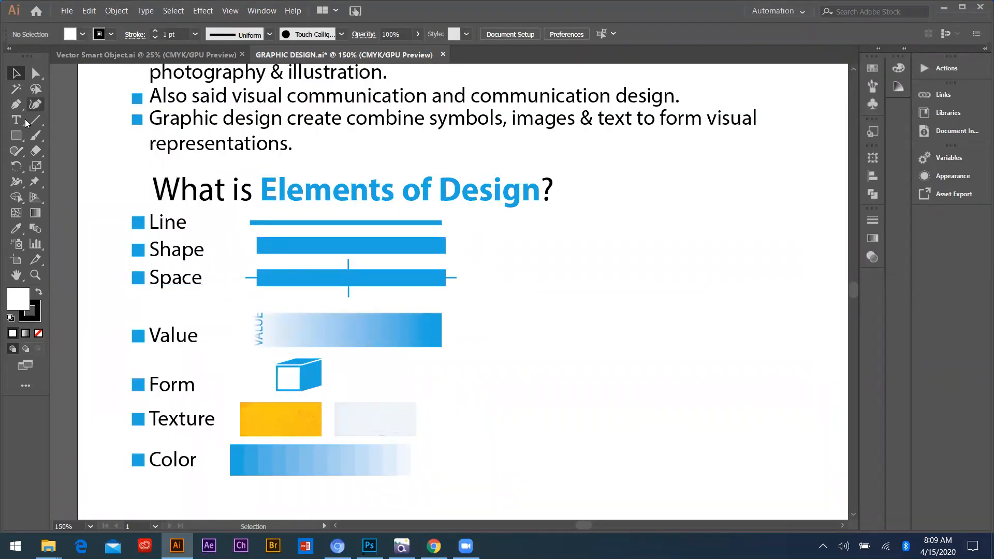
{"action": "left_click", "coordinate": [17, 136]}
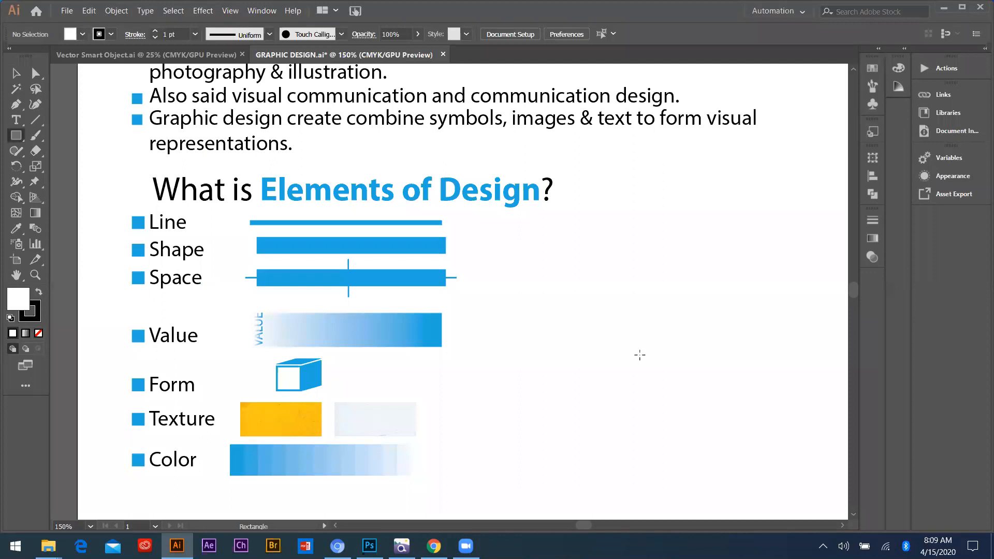
{"action": "left_click_drag", "start_coordinate": [428, 157], "coordinate": [589, 317]}
{"action": "mouse_move", "coordinate": [534, 210]}
{"action": "left_mouse_down"}
{"action": "mouse_move", "coordinate": [620, 127]}
{"action": "mouse_move", "coordinate": [537, 208]}
{"action": "left_mouse_up"}
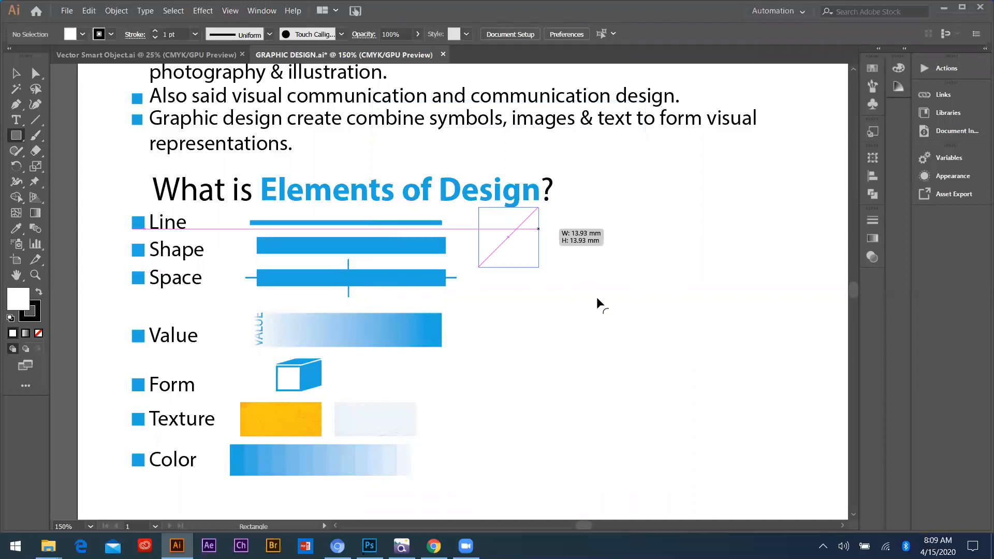
- Round the square's corners to a 6.965 mm radius to form a circle, and delete the shape
{"action": "key", "text": "v"}
{"action": "left_click_drag", "start_coordinate": [534, 242], "coordinate": [641, 269]}
{"action": "scroll", "coordinate": [640, 269], "scroll_direction": "up", "scroll_amount": 2}
{"action": "left_click_drag", "start_coordinate": [540, 210], "coordinate": [611, 269]}
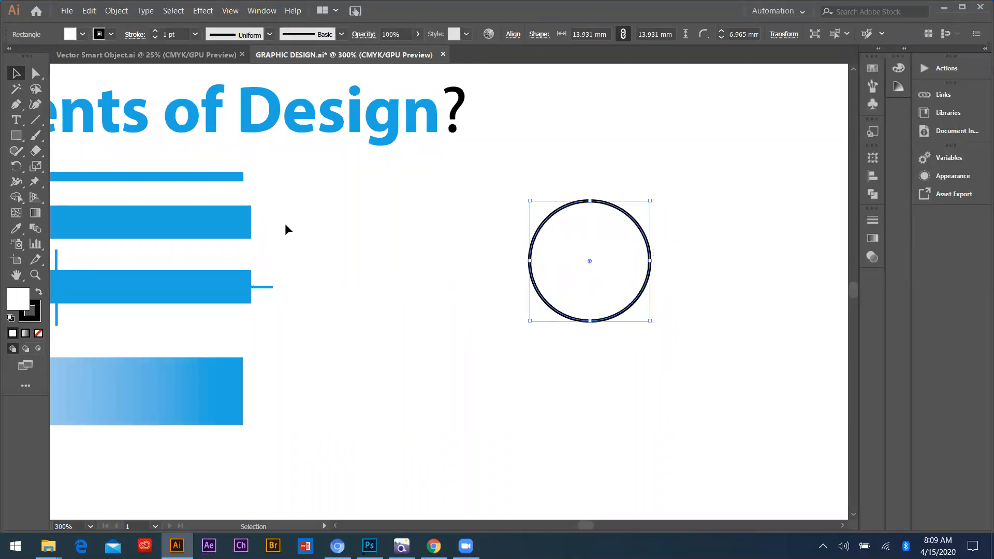
{"action": "key", "text": "Delete"}
- Try moving the vertical VALUE lettering toward the middle of the gradient bar, and undo the move
{"action": "scroll", "coordinate": [300, 244], "scroll_direction": "down", "scroll_amount": 3}
{"action": "scroll", "coordinate": [315, 259], "scroll_direction": "up", "scroll_amount": 2}
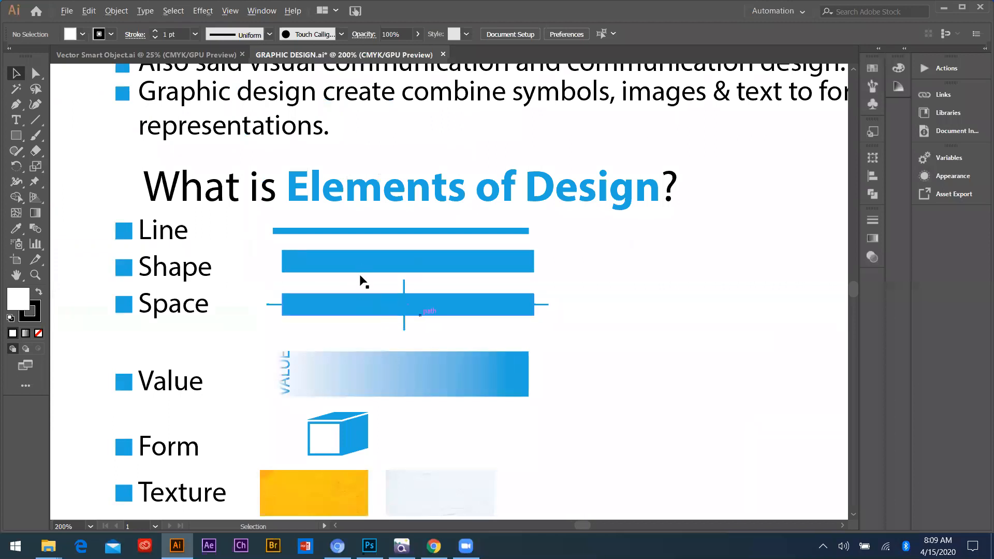
{"action": "scroll", "coordinate": [361, 281], "scroll_direction": "up", "scroll_amount": 2}
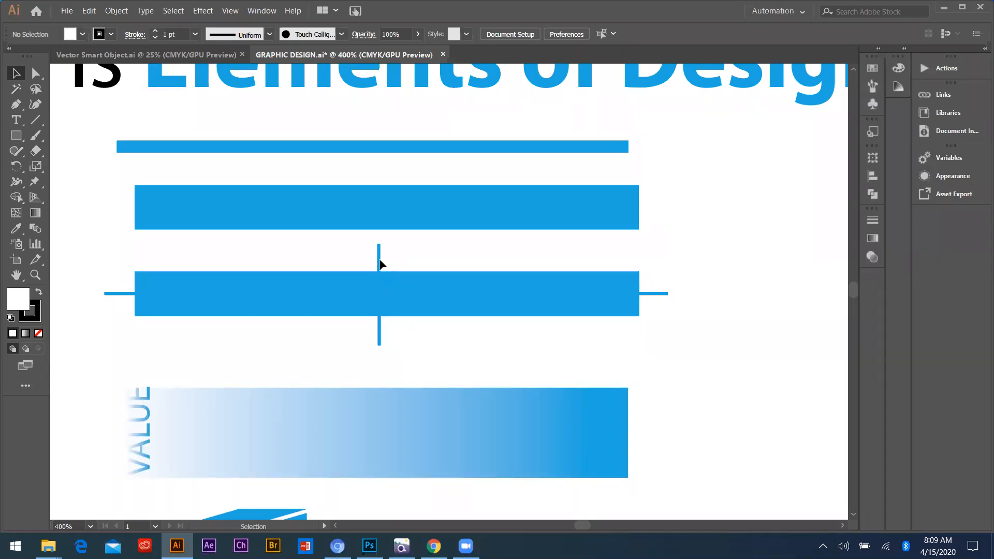
{"action": "scroll", "coordinate": [304, 297], "scroll_direction": "down", "scroll_amount": 2}
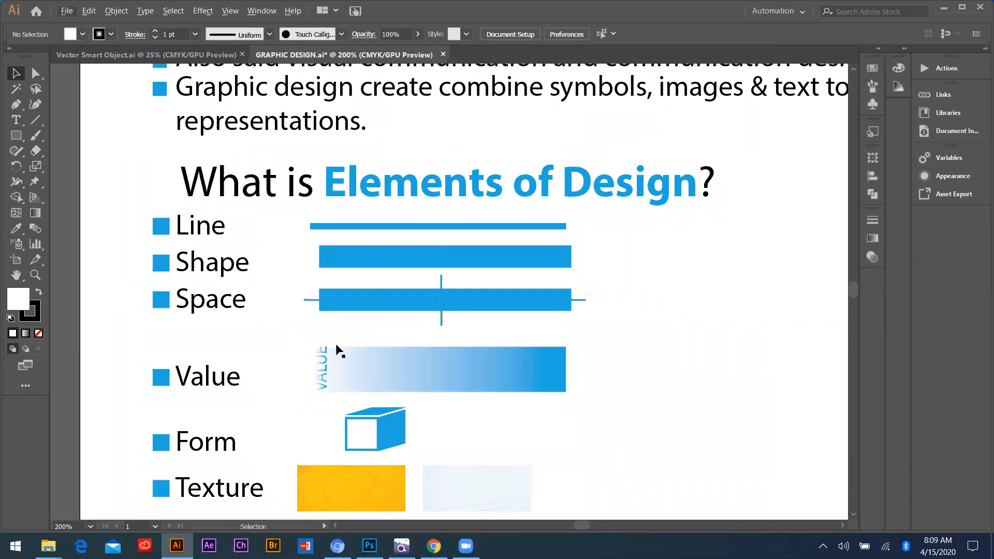
{"action": "left_click", "coordinate": [324, 381]}
{"action": "scroll", "coordinate": [142, 340], "scroll_direction": "down", "scroll_amount": 1}
{"action": "scroll", "coordinate": [141, 338], "scroll_direction": "up", "scroll_amount": 1}
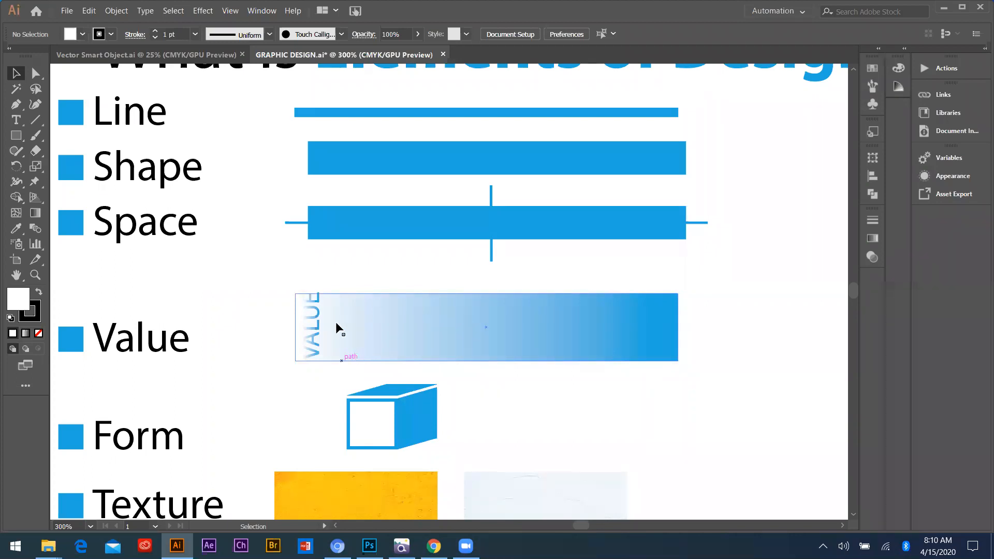
{"action": "left_click_drag", "start_coordinate": [310, 330], "coordinate": [454, 347]}
{"action": "key", "text": "ctrl+z"}
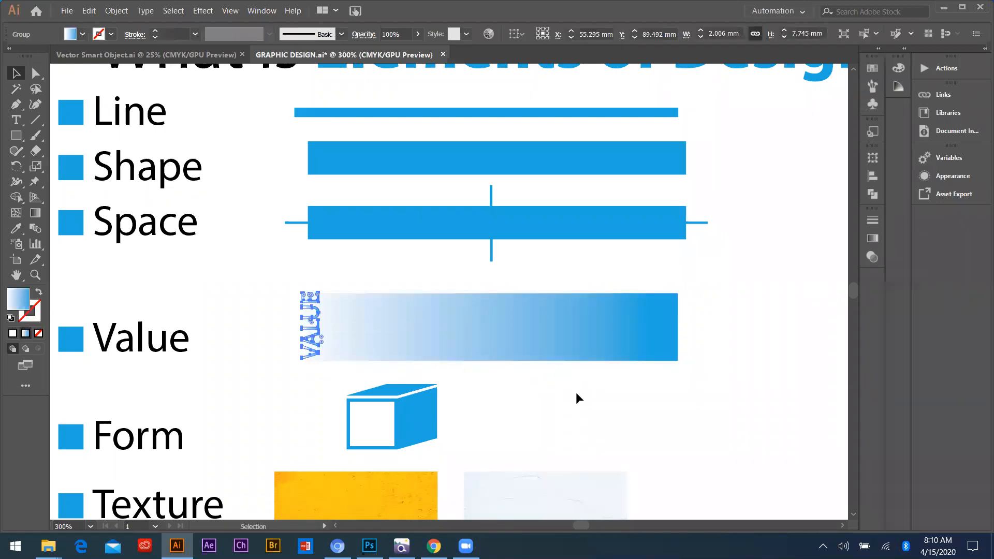
- Try moving individual faces of the Form cube away from the others, and undo the moves
{"action": "scroll", "coordinate": [342, 389], "scroll_direction": "down", "scroll_amount": 2}
{"action": "scroll", "coordinate": [332, 389], "scroll_direction": "down", "scroll_amount": 2}
{"action": "scroll", "coordinate": [116, 399], "scroll_direction": "up", "scroll_amount": 3}
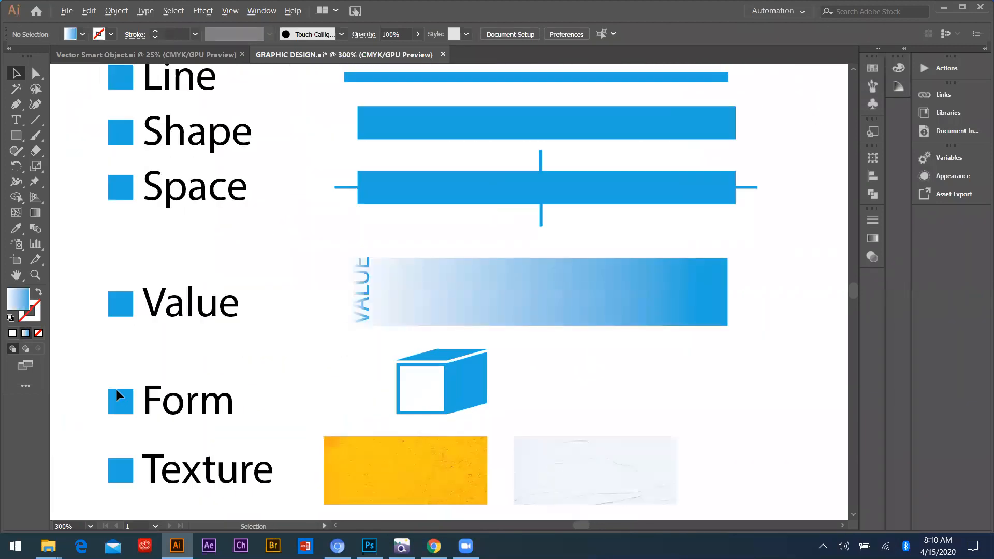
{"action": "scroll", "coordinate": [435, 354], "scroll_direction": "down", "scroll_amount": 1}
{"action": "left_click_drag", "start_coordinate": [427, 346], "coordinate": [453, 384]}
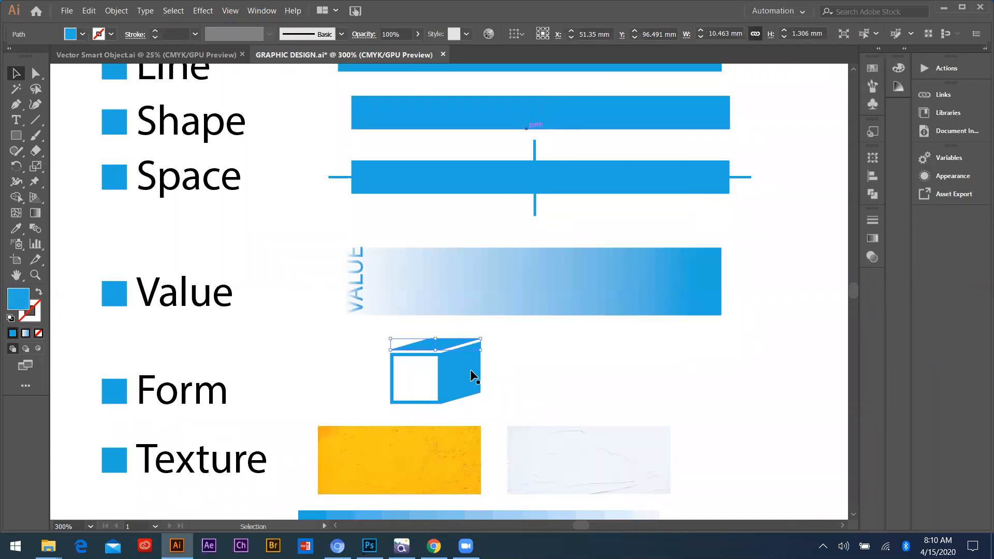
{"action": "scroll", "coordinate": [469, 373], "scroll_direction": "up", "scroll_amount": 3}
{"action": "mouse_move", "coordinate": [463, 320]}
{"action": "left_mouse_down"}
{"action": "mouse_move", "coordinate": [665, 306]}
{"action": "mouse_move", "coordinate": [463, 301]}
{"action": "left_mouse_up"}
{"action": "left_click", "coordinate": [413, 248]}
{"action": "left_click_drag", "start_coordinate": [422, 273], "coordinate": [414, 242]}
{"action": "key", "text": "ctrl+z"}
{"action": "left_click_drag", "start_coordinate": [427, 350], "coordinate": [574, 332]}
{"action": "key", "text": "ctrl+z"}
- Reposition the cube's side face so gaps separate it from the front and top faces, and select the whole cube
{"action": "left_click", "coordinate": [574, 331]}
{"action": "left_click_drag", "start_coordinate": [472, 331], "coordinate": [480, 323]}
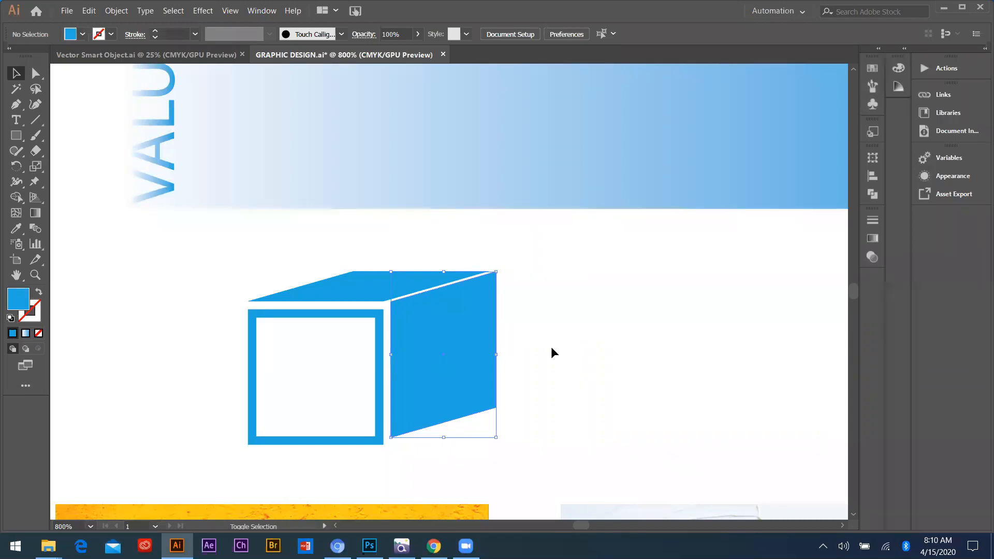
{"action": "key", "text": "Down"}
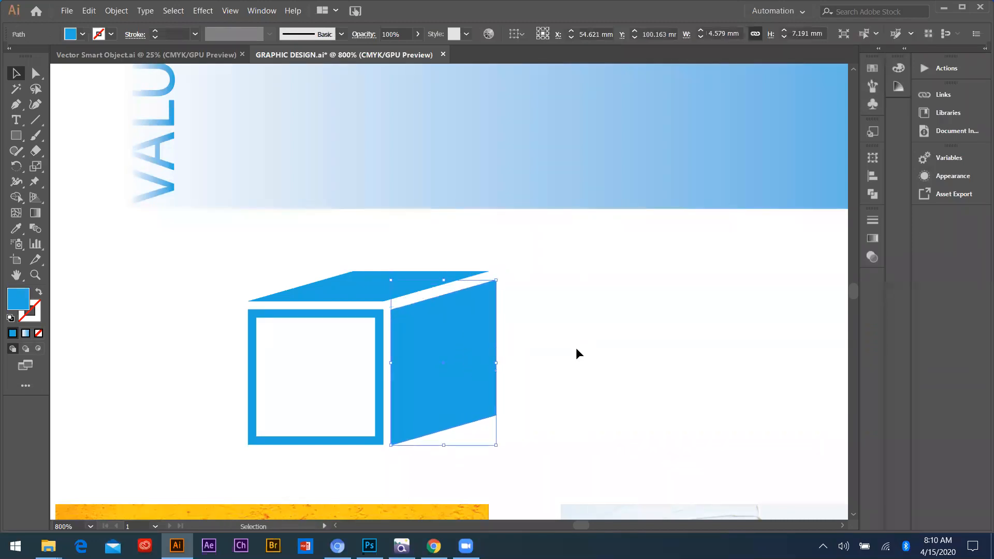
{"action": "left_click_drag", "start_coordinate": [342, 266], "coordinate": [484, 422]}
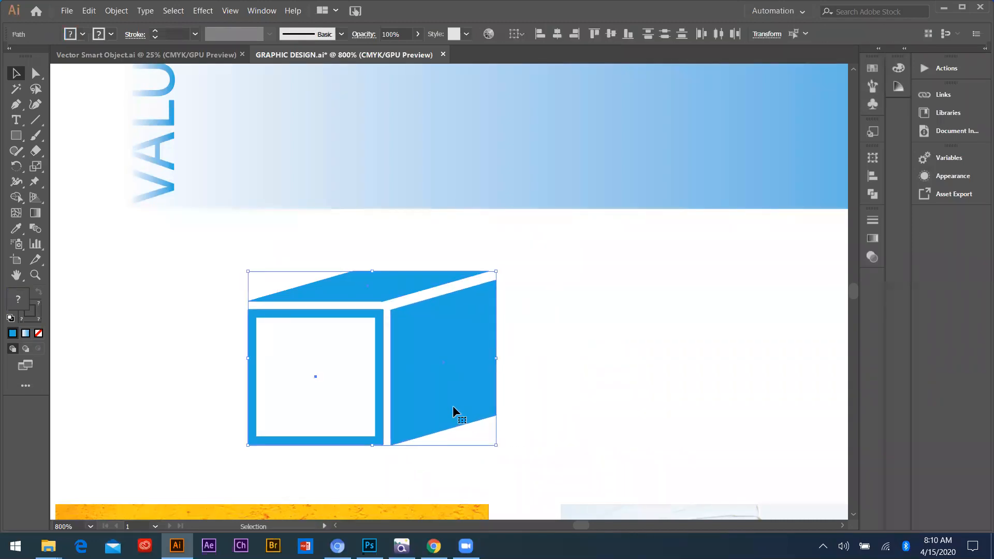
- Examine the surface detail of the yellow and the white Texture samples up close
{"action": "scroll", "coordinate": [559, 431], "scroll_direction": "down", "scroll_amount": 2, "text": "alt"}
{"action": "scroll", "coordinate": [484, 368], "scroll_direction": "down", "scroll_amount": 3}
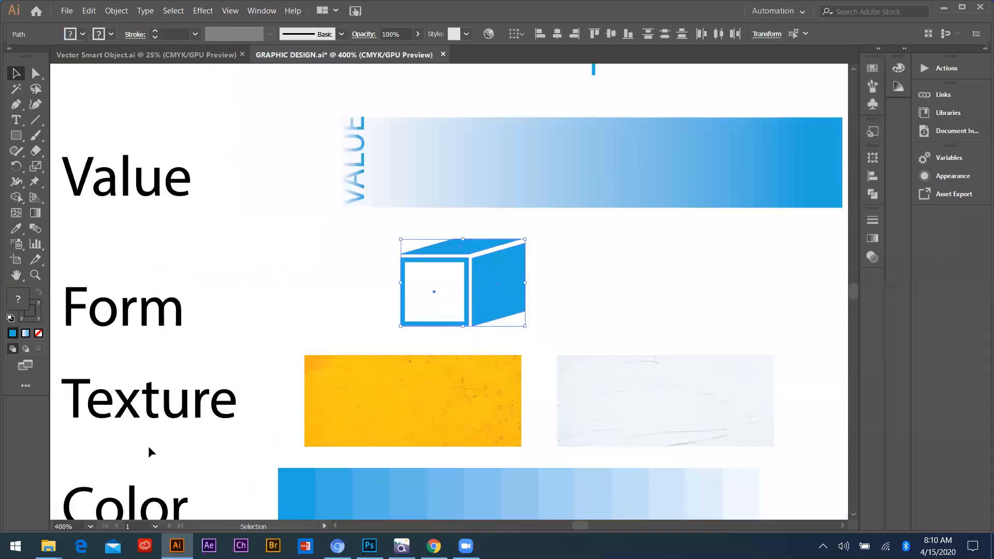
{"action": "scroll", "coordinate": [311, 413], "scroll_direction": "down", "scroll_amount": 3, "text": "alt"}
{"action": "scroll", "coordinate": [349, 412], "scroll_direction": "up", "scroll_amount": 4, "text": "alt"}
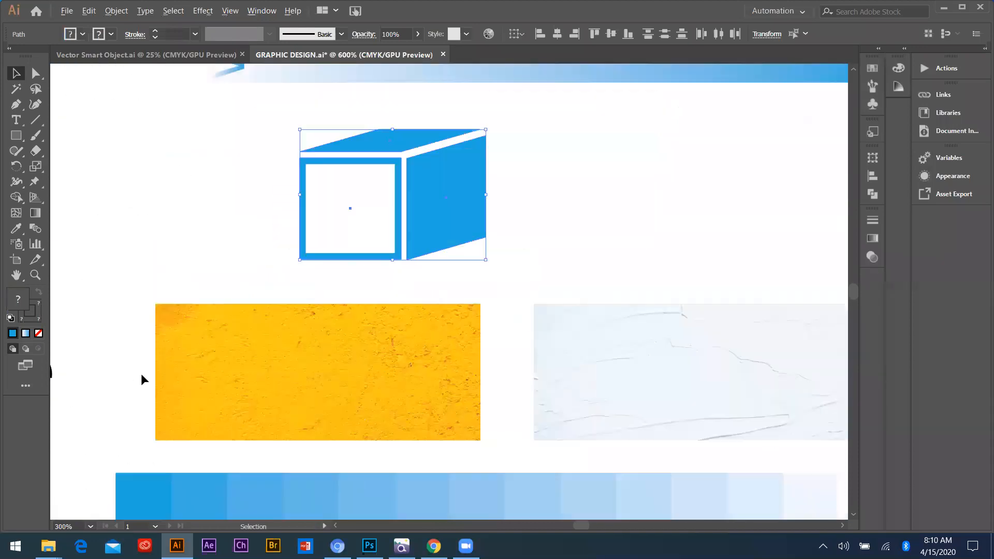
{"action": "scroll", "coordinate": [344, 344], "scroll_direction": "up", "scroll_amount": 2, "text": "alt"}
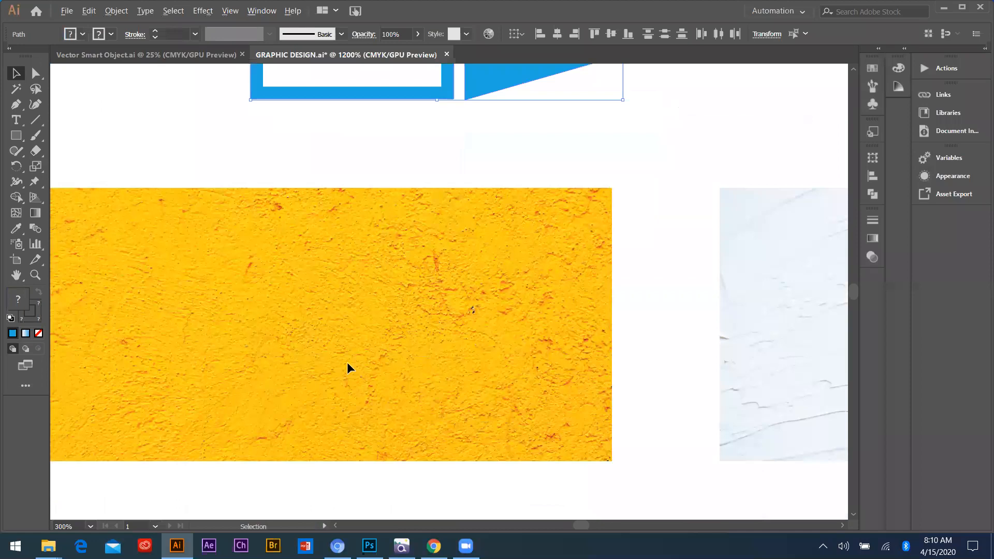
{"action": "scroll", "coordinate": [237, 347], "scroll_direction": "down", "scroll_amount": 3, "text": "alt"}
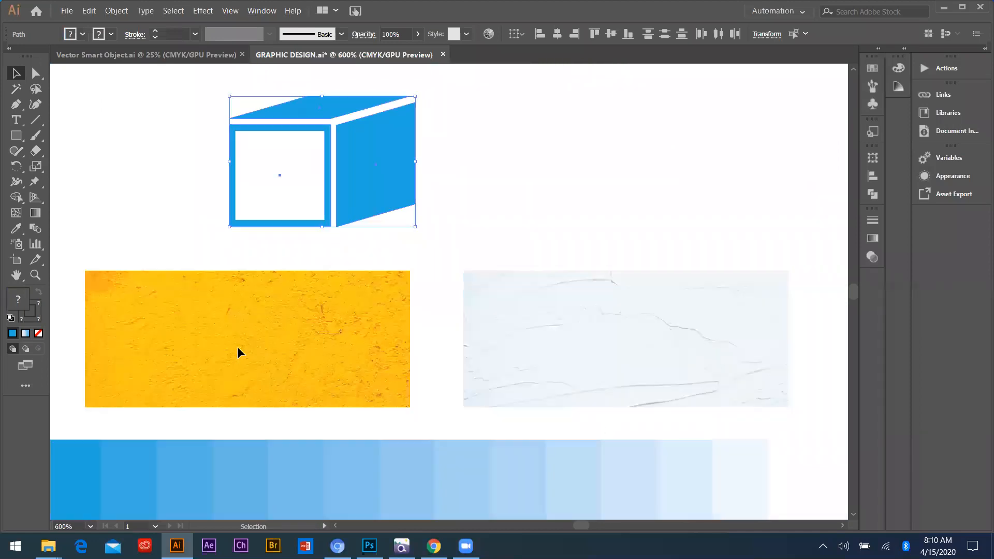
{"action": "scroll", "coordinate": [230, 356], "scroll_direction": "up", "scroll_amount": 1, "text": "alt"}
{"action": "scroll", "coordinate": [644, 355], "scroll_direction": "up", "scroll_amount": 1, "text": "alt"}
{"action": "scroll", "coordinate": [681, 370], "scroll_direction": "down", "scroll_amount": 3, "text": "alt"}
{"action": "scroll", "coordinate": [350, 362], "scroll_direction": "up", "scroll_amount": 1}
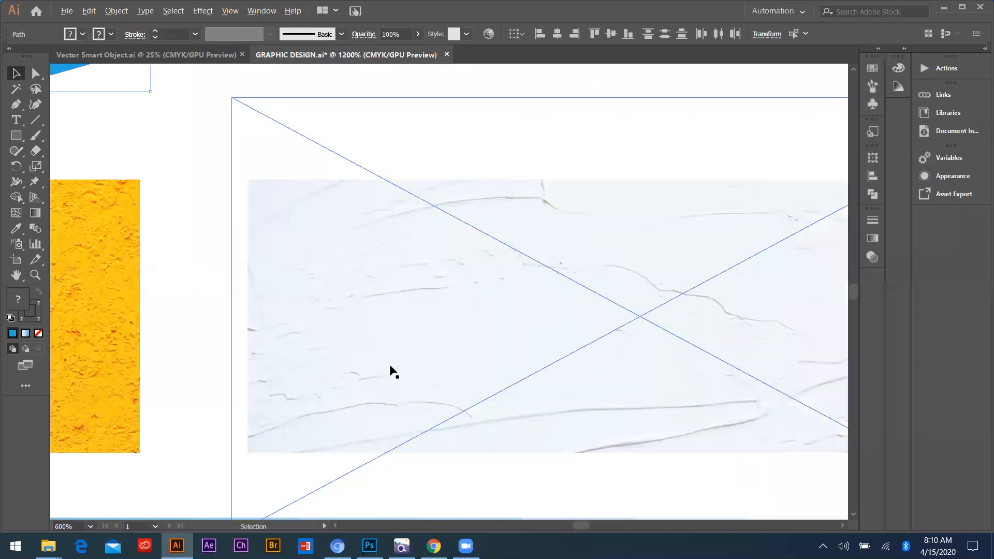
{"action": "scroll", "coordinate": [395, 351], "scroll_direction": "down", "scroll_amount": 3}
{"action": "scroll", "coordinate": [389, 353], "scroll_direction": "up", "scroll_amount": 1}
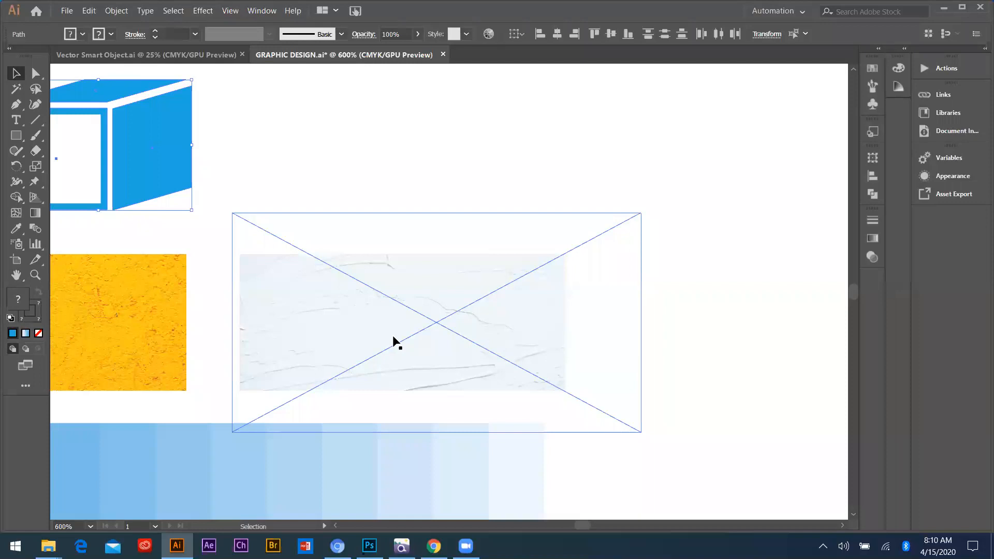
- Compare the white and yellow Texture samples up close, and look over the shades in the Color bar
{"action": "scroll", "coordinate": [516, 350], "scroll_direction": "up", "scroll_amount": 1}
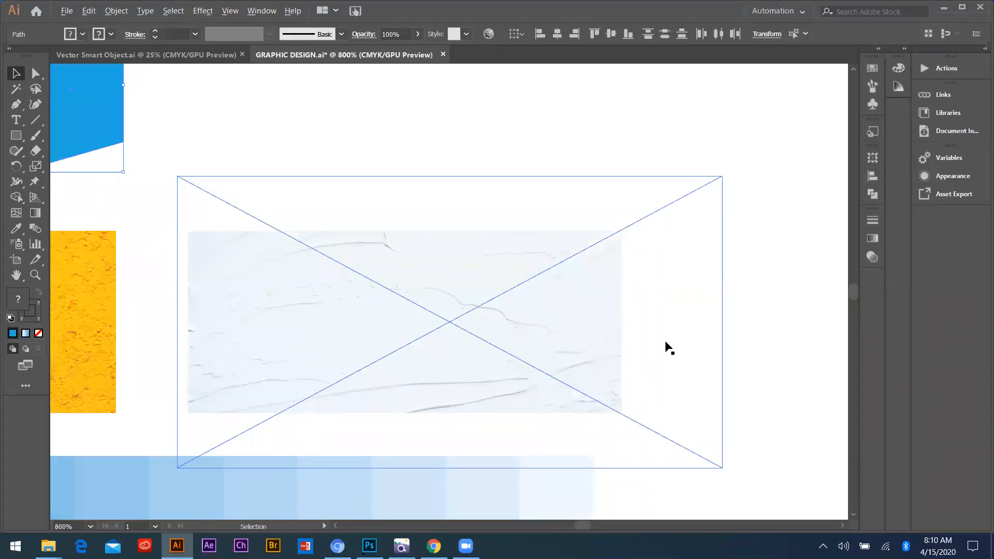
{"action": "scroll", "coordinate": [385, 337], "scroll_direction": "up", "scroll_amount": 1}
{"action": "scroll", "coordinate": [381, 400], "scroll_direction": "down", "scroll_amount": 1}
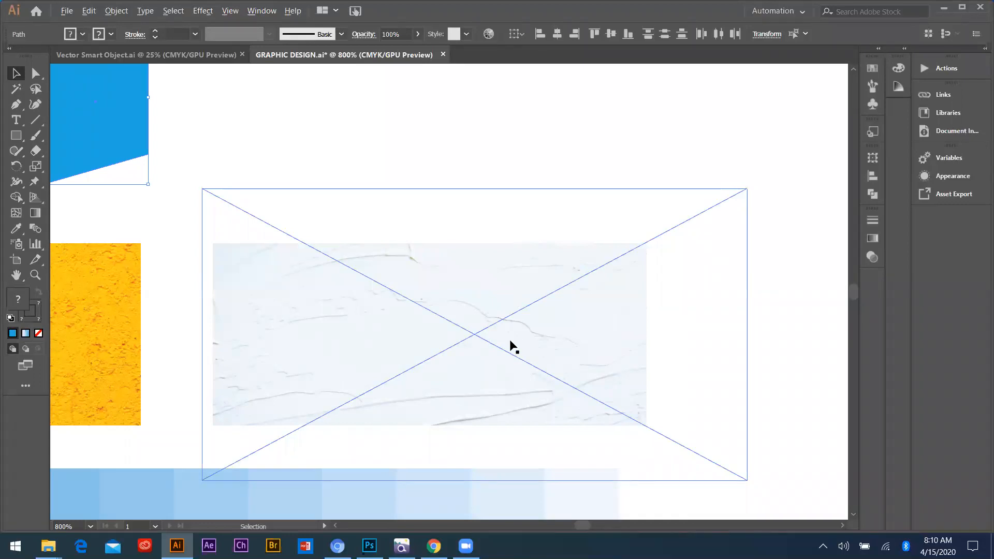
{"action": "scroll", "coordinate": [510, 344], "scroll_direction": "down", "scroll_amount": 2}
{"action": "scroll", "coordinate": [282, 340], "scroll_direction": "down", "scroll_amount": 1}
{"action": "scroll", "coordinate": [287, 348], "scroll_direction": "up", "scroll_amount": 2}
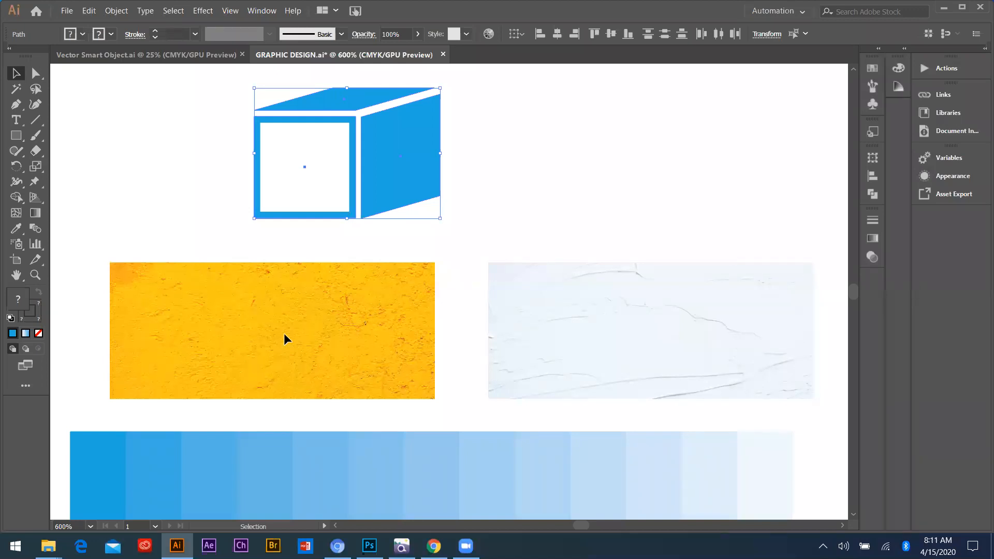
{"action": "scroll", "coordinate": [174, 263], "scroll_direction": "down", "scroll_amount": 2}
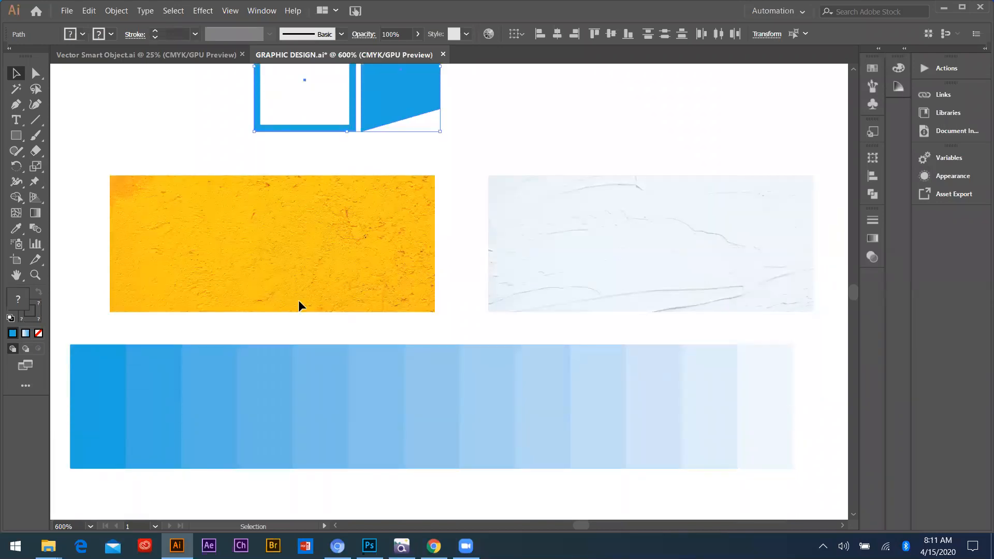
{"action": "scroll", "coordinate": [281, 385], "scroll_direction": "down", "scroll_amount": 5}
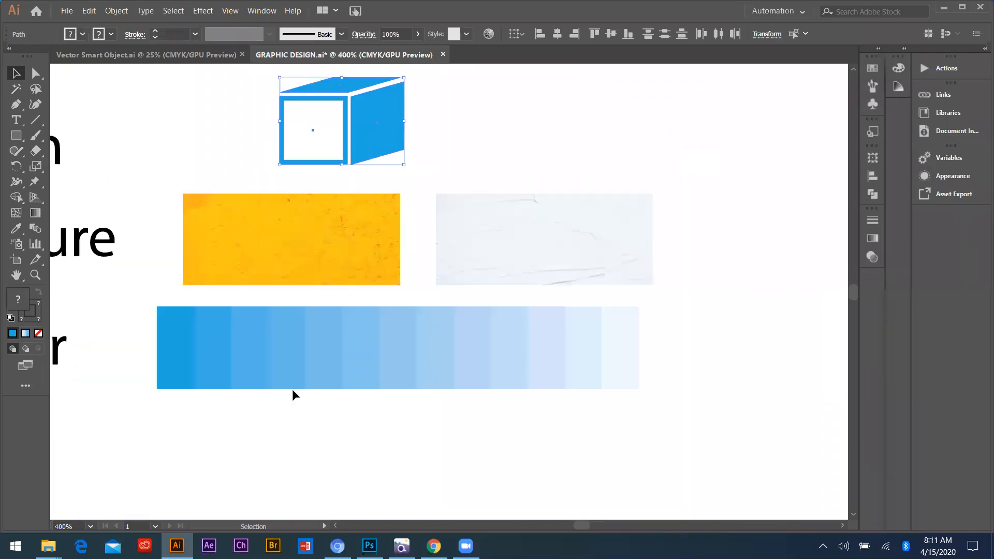
{"action": "scroll", "coordinate": [147, 384], "scroll_direction": "up", "scroll_amount": 4}
{"action": "scroll", "coordinate": [317, 354], "scroll_direction": "down", "scroll_amount": 3}
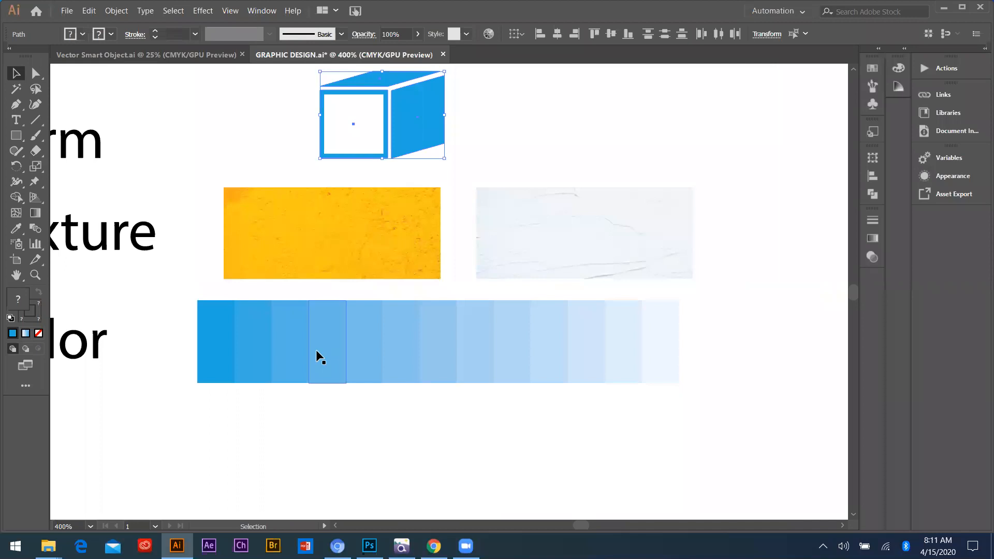
{"action": "scroll", "coordinate": [246, 325], "scroll_direction": "down", "scroll_amount": 1}
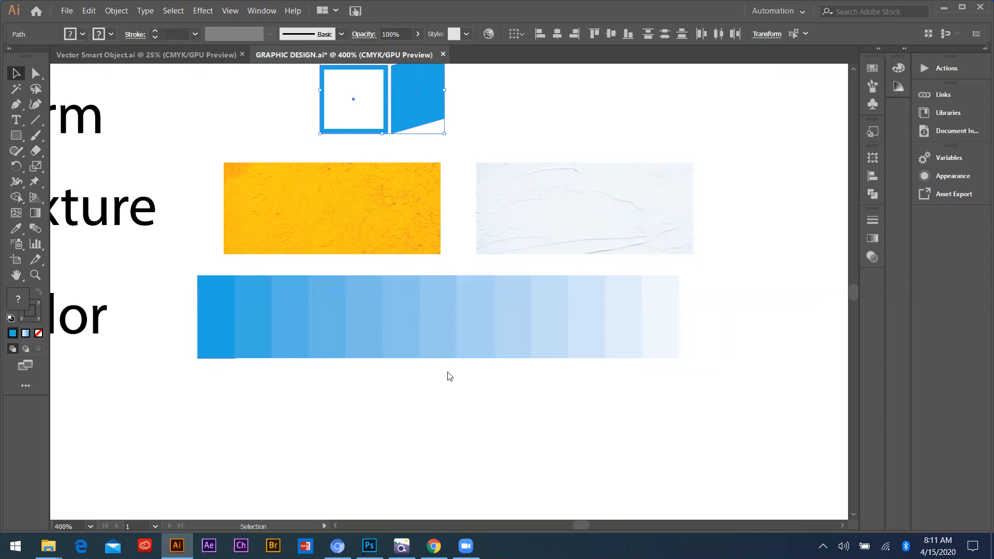
- Try moving the whole Color bar, undo the moves, and ungroup it into separate swatches
{"action": "left_click_drag", "start_coordinate": [357, 302], "coordinate": [475, 437]}
{"action": "key", "text": "ctrl+z"}
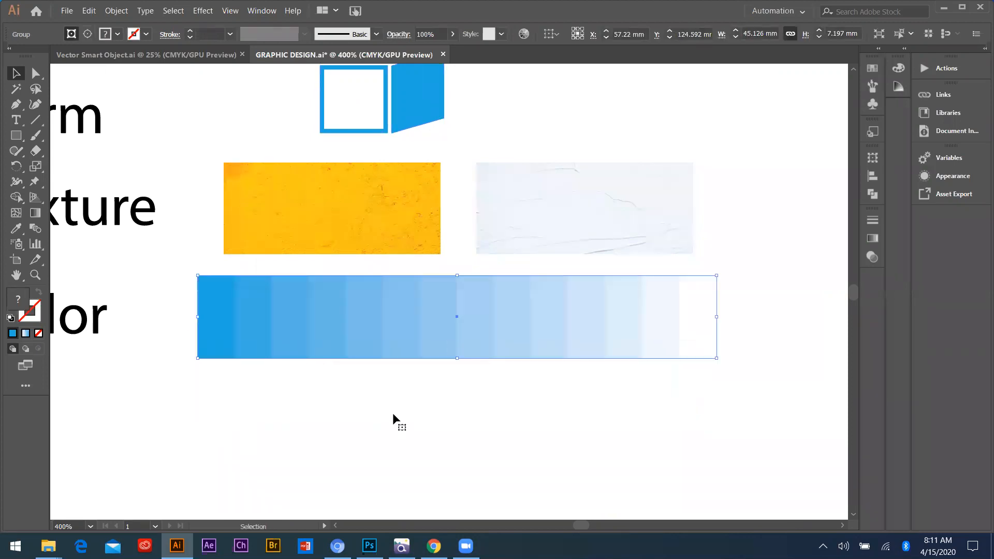
{"action": "right_click", "coordinate": [375, 413]}
{"action": "left_click", "coordinate": [408, 433]}
{"action": "left_click_drag", "start_coordinate": [409, 355], "coordinate": [502, 435]}
{"action": "key", "text": "ctrl+z"}
{"action": "right_click", "coordinate": [369, 394]}
{"action": "left_click", "coordinate": [401, 413]}
{"action": "left_click", "coordinate": [407, 383]}
- Pull the individual blue swatches of the Color bar out of line and scatter them below their row
{"action": "left_click_drag", "start_coordinate": [413, 316], "coordinate": [374, 444]}
{"action": "left_click_drag", "start_coordinate": [364, 324], "coordinate": [319, 358]}
{"action": "left_click_drag", "start_coordinate": [325, 317], "coordinate": [269, 418]}
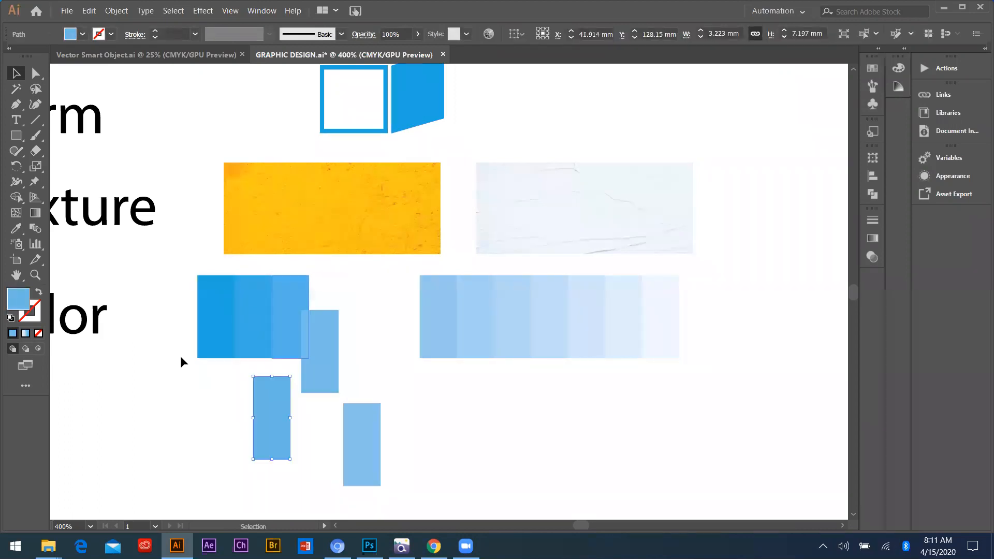
{"action": "left_click_drag", "start_coordinate": [288, 315], "coordinate": [232, 389]}
{"action": "left_click_drag", "start_coordinate": [250, 312], "coordinate": [218, 370]}
{"action": "left_click_drag", "start_coordinate": [218, 307], "coordinate": [179, 366]}
{"action": "left_click_drag", "start_coordinate": [448, 319], "coordinate": [438, 378]}
{"action": "left_click_drag", "start_coordinate": [481, 318], "coordinate": [481, 368]}
{"action": "left_click_drag", "start_coordinate": [515, 324], "coordinate": [525, 375]}
{"action": "left_click_drag", "start_coordinate": [549, 336], "coordinate": [548, 367]}
{"action": "left_click_drag", "start_coordinate": [587, 326], "coordinate": [674, 421]}
{"action": "left_click_drag", "start_coordinate": [616, 359], "coordinate": [737, 322]}
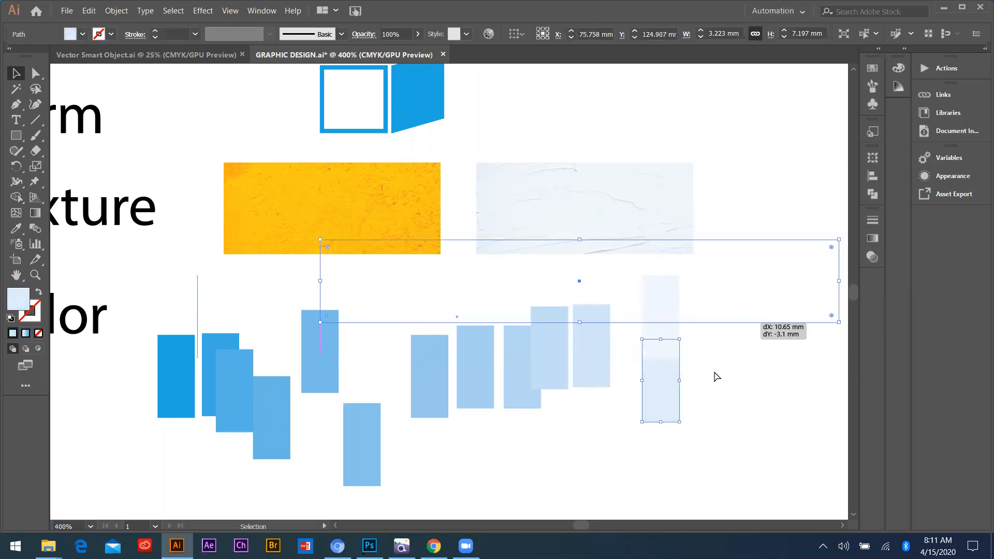
- Undo the scattering and ungrouping of the Color swatches until the bar is whole again
{"action": "key", "text": "ctrl+z"}
{"action": "key", "text": "ctrl+z"}
{"action": "key", "text": "ctrl+z"}
{"action": "key", "text": "ctrl+z"}
{"action": "key", "text": "ctrl+z"}
{"action": "key", "text": "ctrl+z"}
{"action": "key", "text": "ctrl+z"}
{"action": "key", "text": "ctrl+z"}
{"action": "key", "text": "ctrl+z"}
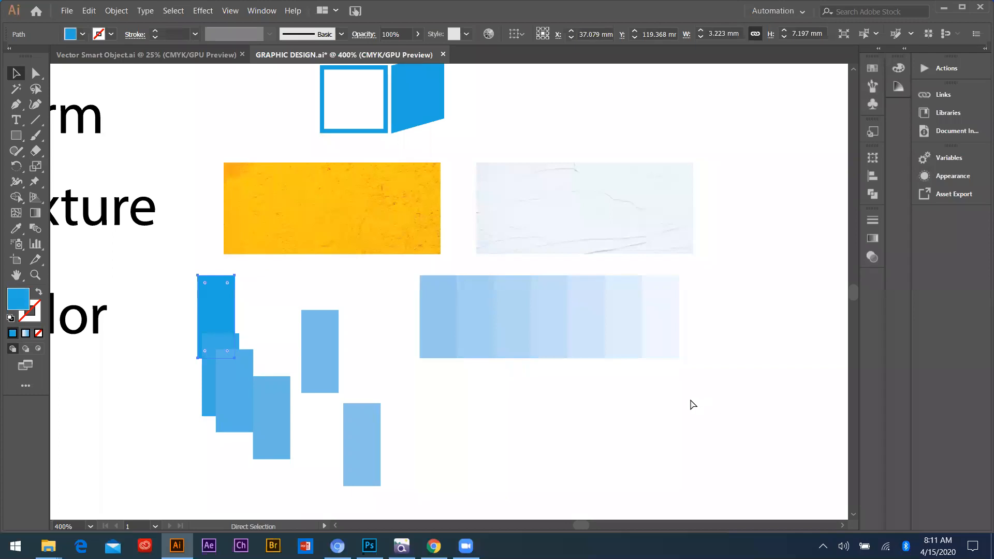
{"action": "key", "text": "ctrl+z"}
{"action": "key", "text": "ctrl+z"}
{"action": "key", "text": "ctrl+z"}
{"action": "key", "text": "ctrl+z"}
{"action": "key", "text": "ctrl+z"}
{"action": "key", "text": "ctrl+z"}
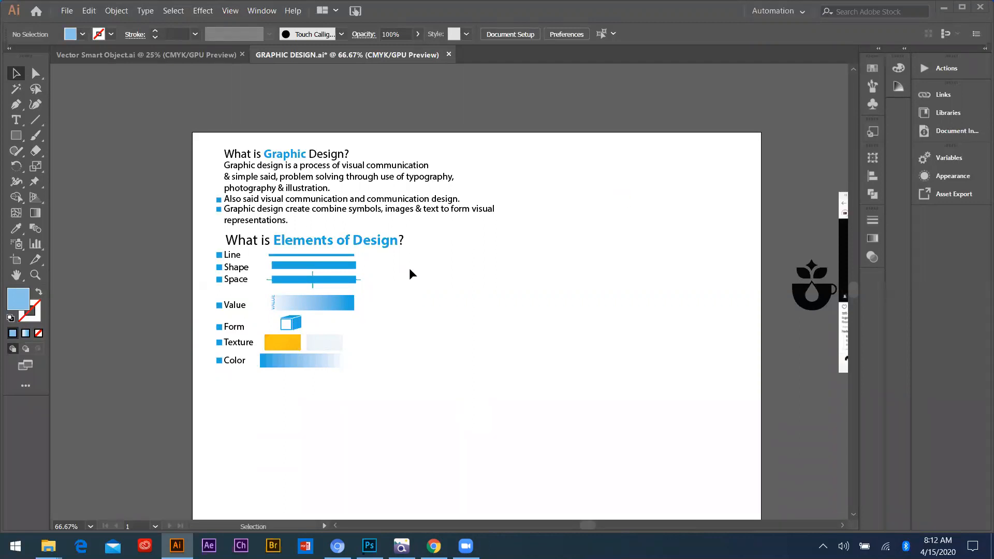
{"action": "scroll", "coordinate": [262, 184], "scroll_direction": "down", "scroll_amount": 2}
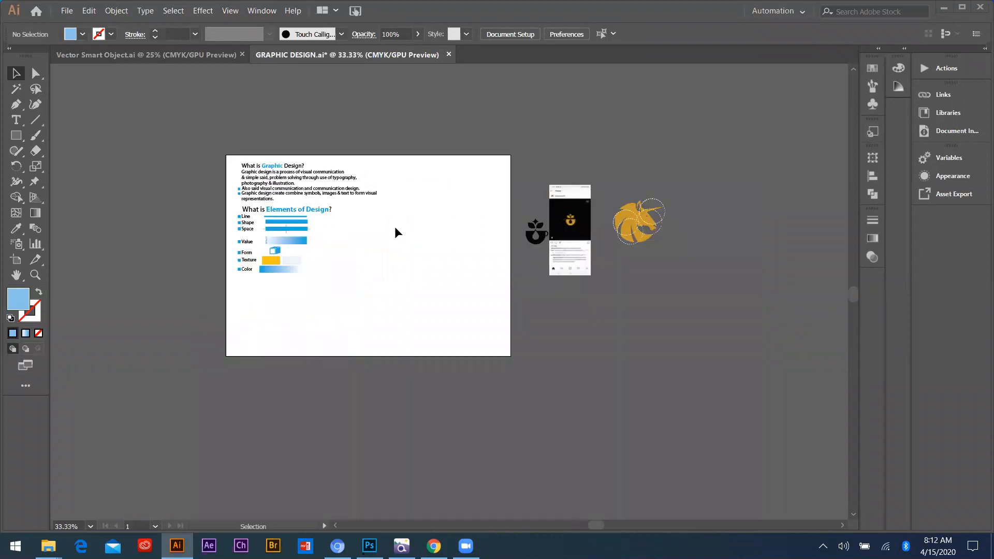
{"action": "scroll", "coordinate": [429, 210], "scroll_direction": "up", "scroll_amount": 3}
{"action": "scroll", "coordinate": [282, 207], "scroll_direction": "down", "scroll_amount": 2}
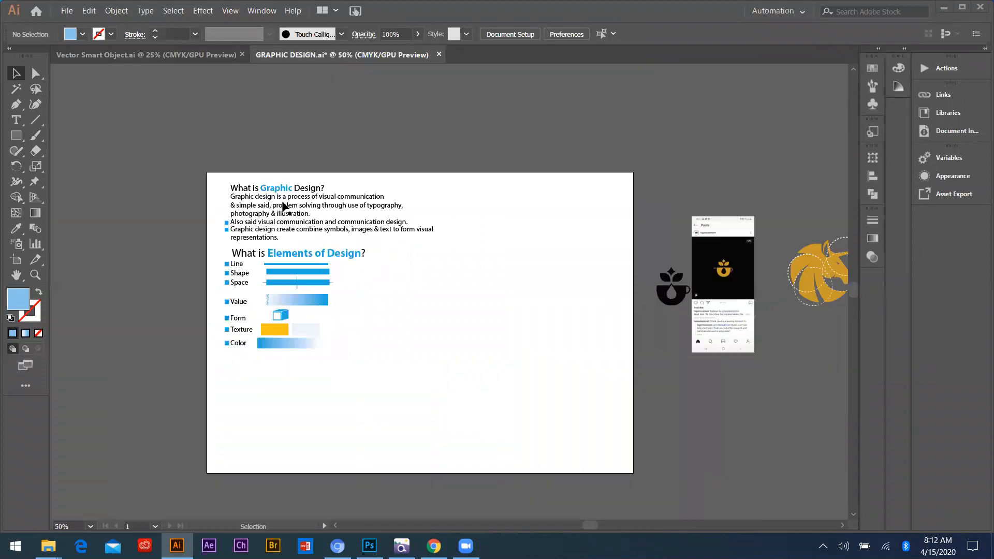
{"action": "scroll", "coordinate": [310, 229], "scroll_direction": "up", "scroll_amount": 1}
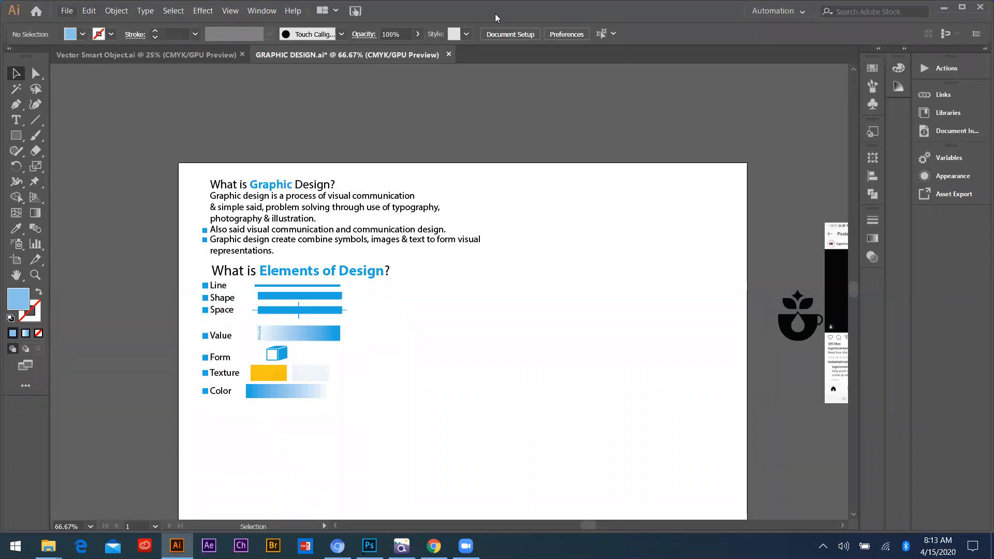
- Start a new document, browse the Mobile and Web presets, and show all blank Print presets
{"action": "key", "text": "alt+f"}
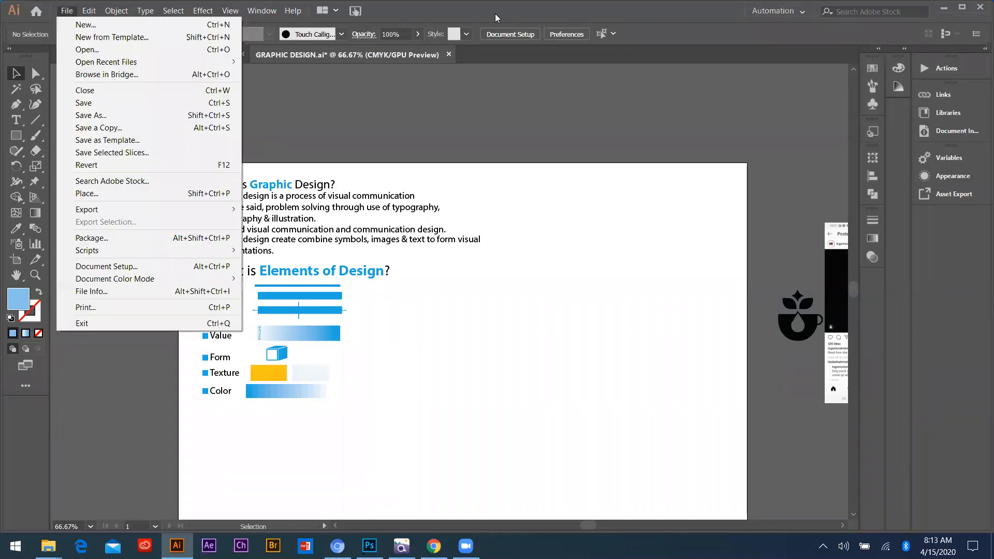
{"action": "left_click", "coordinate": [84, 25]}
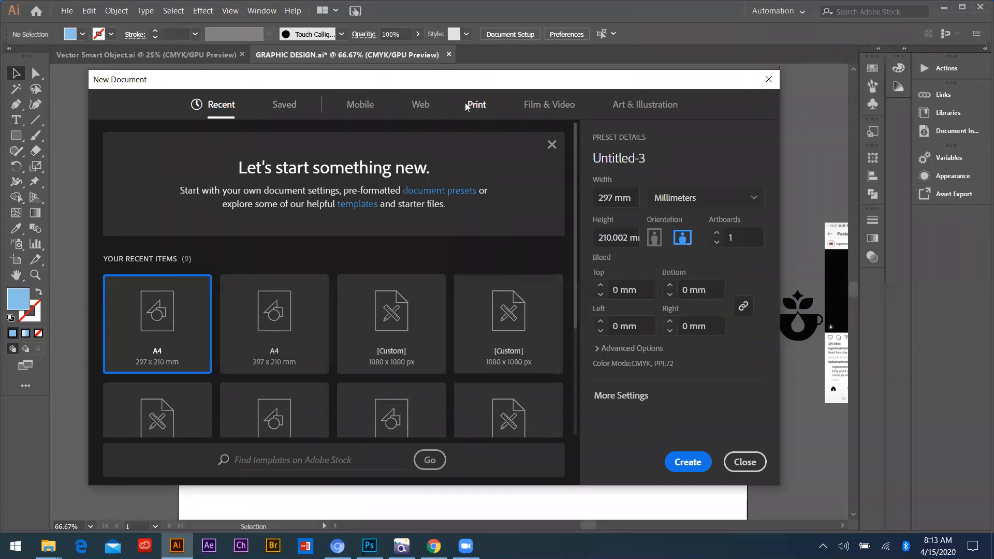
{"action": "left_click", "coordinate": [365, 108]}
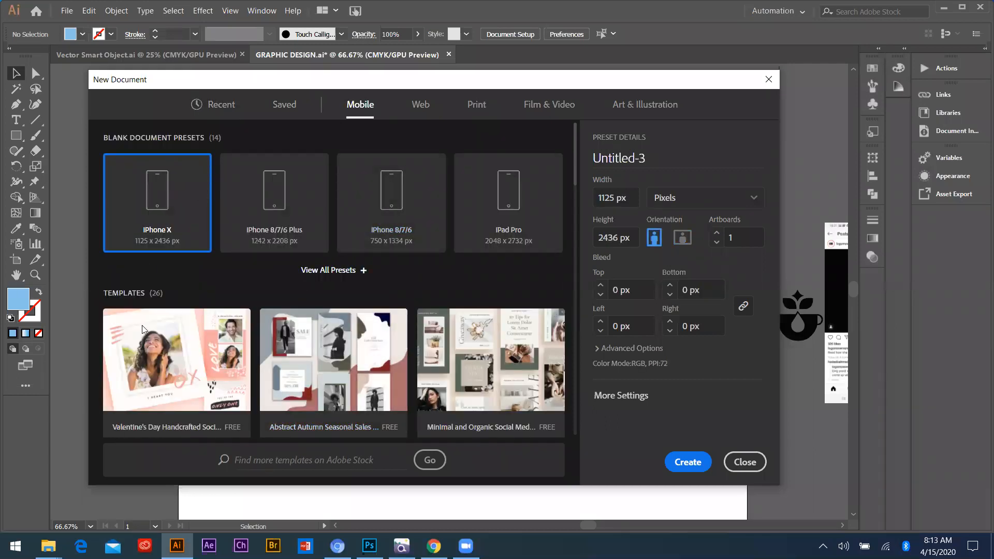
{"action": "left_click", "coordinate": [421, 109]}
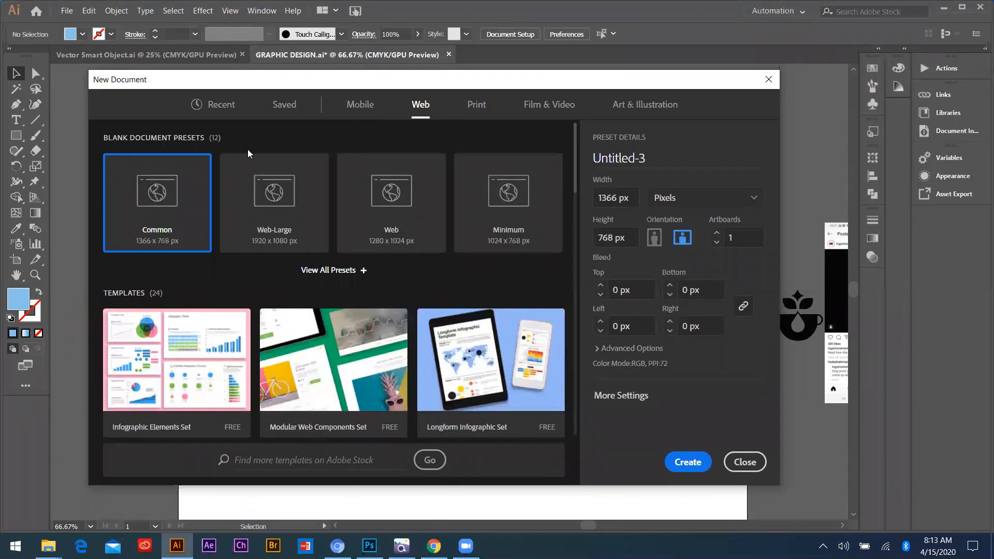
{"action": "left_click", "coordinate": [477, 107]}
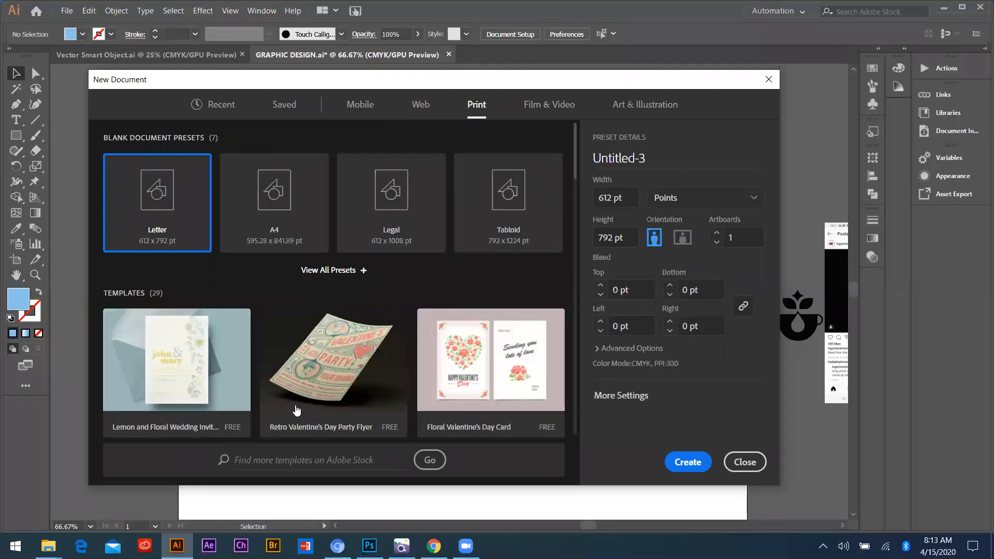
{"action": "left_click", "coordinate": [339, 279]}
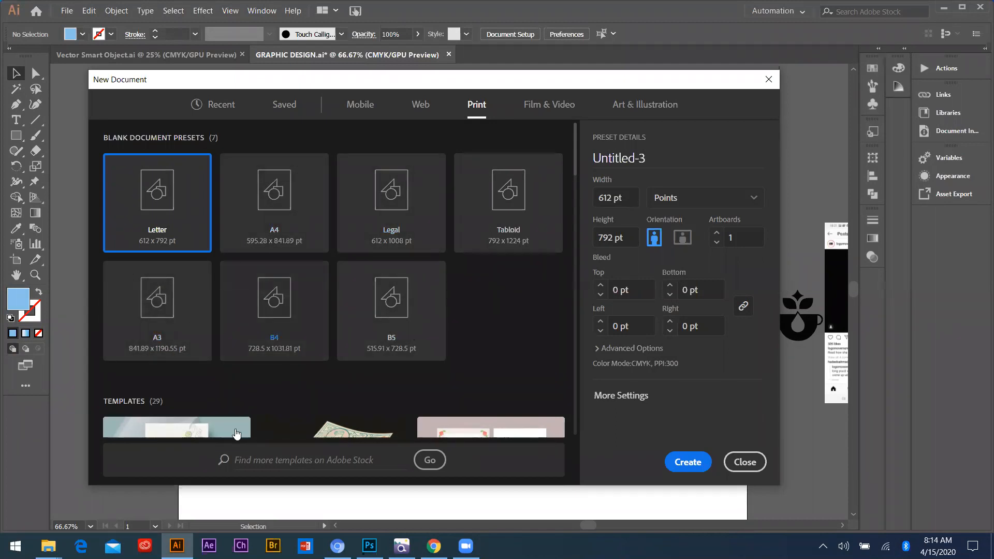
- Choose the A4 print preset and name the new document CLASS 1
{"action": "left_click", "coordinate": [293, 247]}
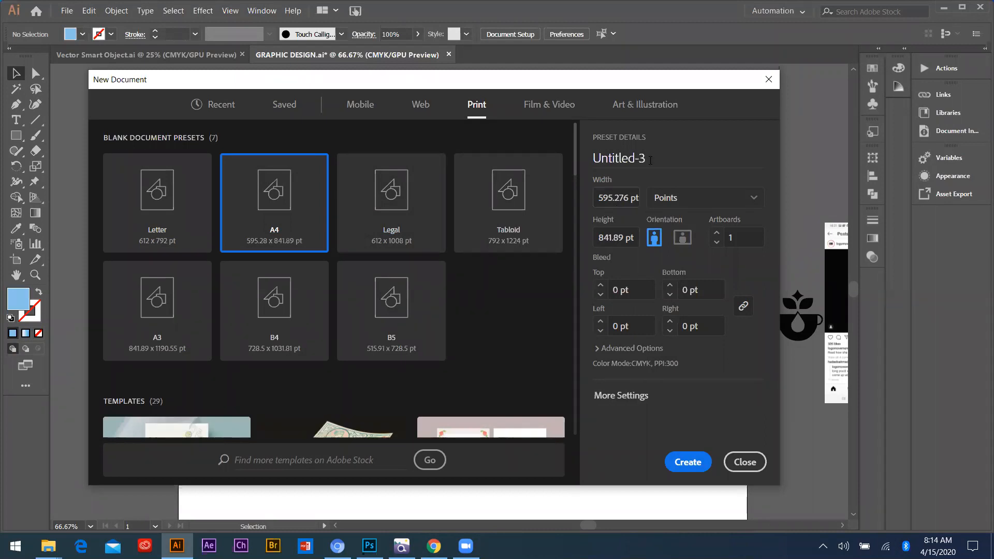
{"action": "left_click_drag", "start_coordinate": [651, 160], "coordinate": [553, 166]}
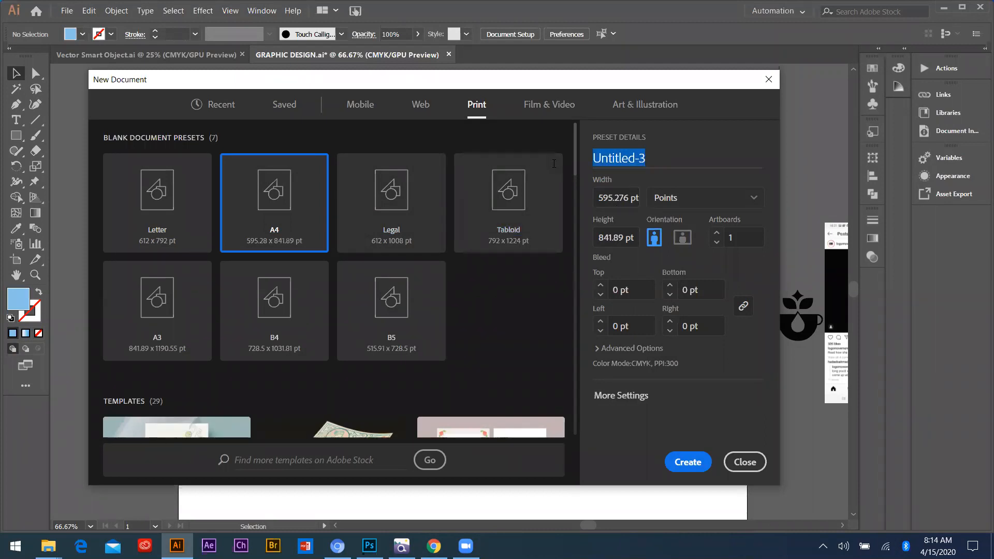
{"action": "type", "text": "CLAS"}
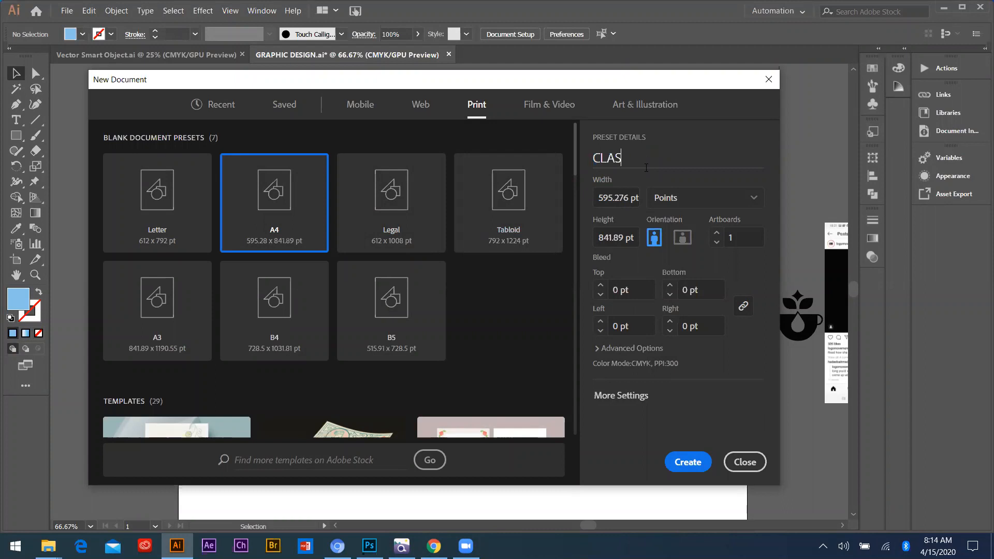
{"action": "type", "text": "S 1"}
- Set the new document's units to inches and its size to 8 in wide by 8 in high
{"action": "left_click", "coordinate": [688, 205]}
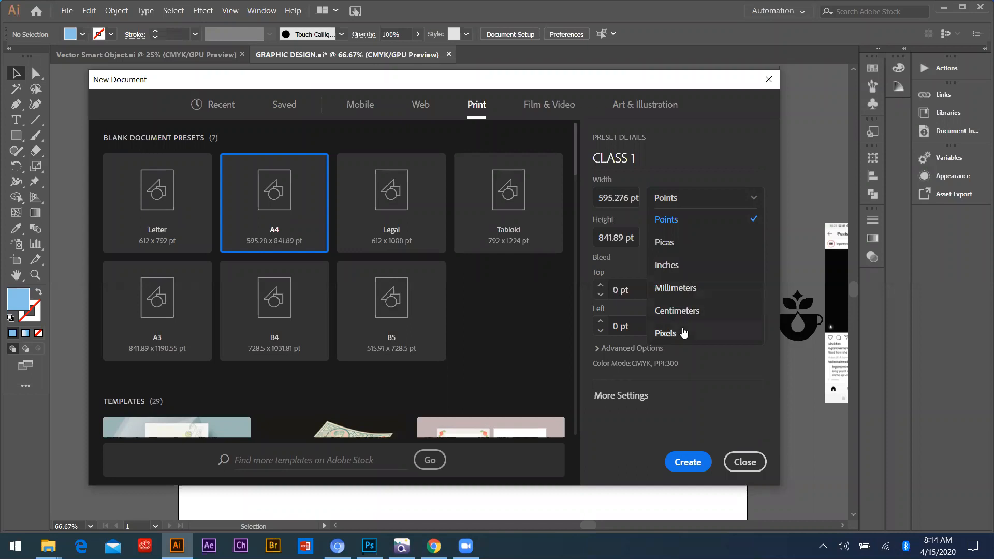
{"action": "left_click", "coordinate": [672, 271]}
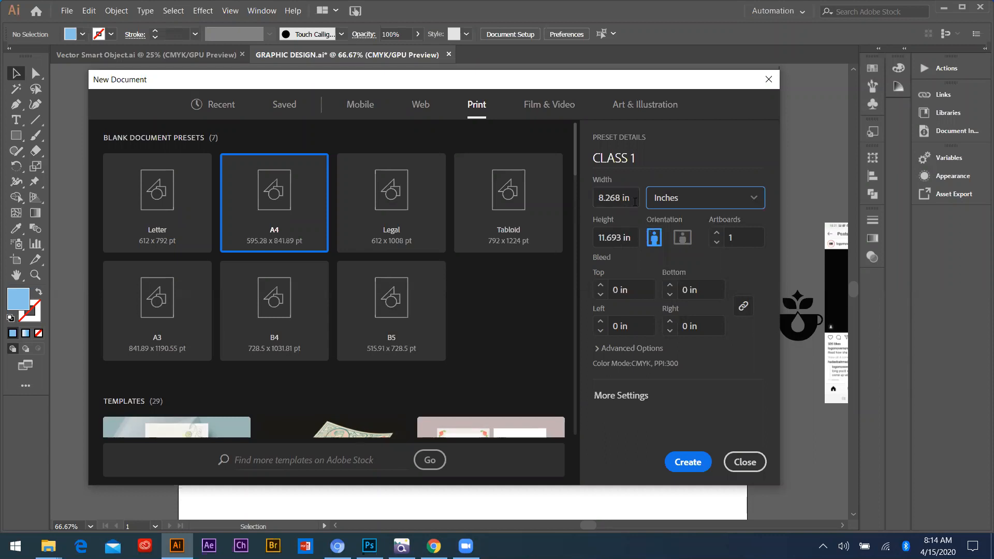
{"action": "key", "text": "shift+Tab"}
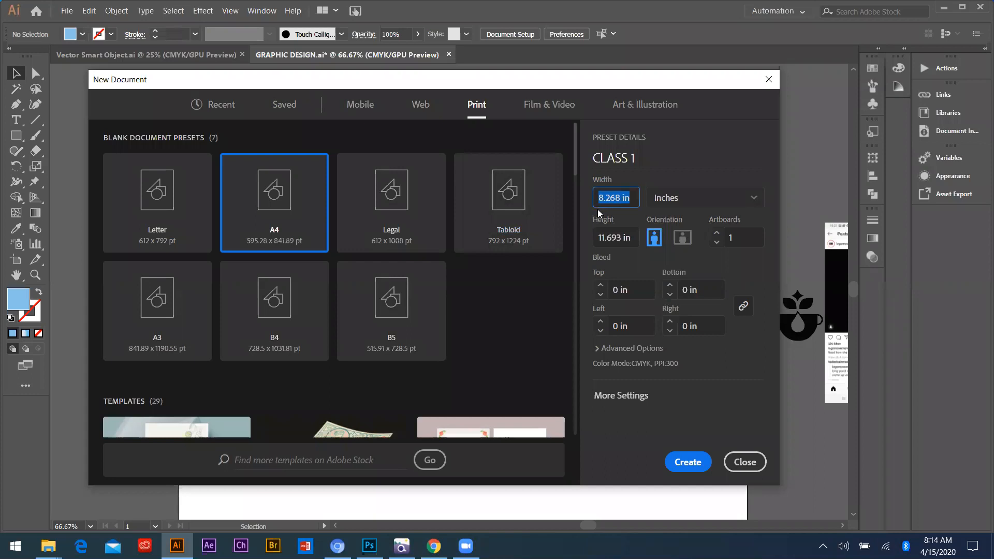
{"action": "type", "text": "8"}
{"action": "key", "text": "Tab"}
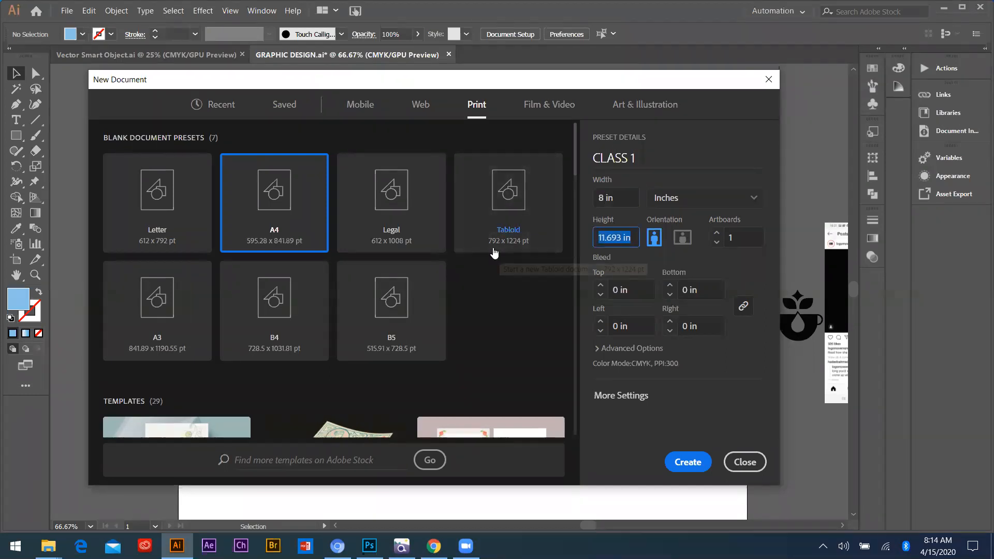
{"action": "type", "text": "8"}
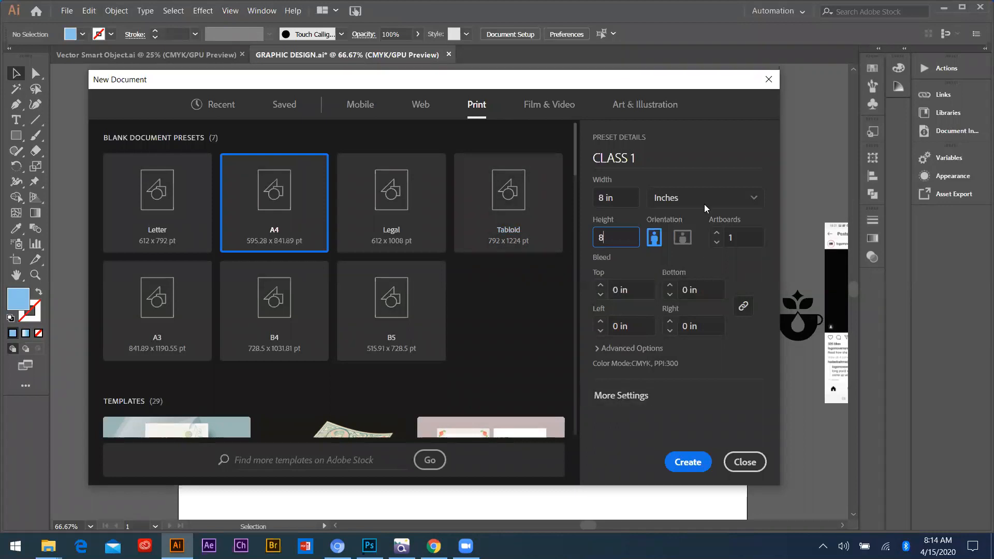
- Set the raster effects to Screen (72 ppi) in the new document's detailed settings
{"action": "left_click", "coordinate": [625, 398]}
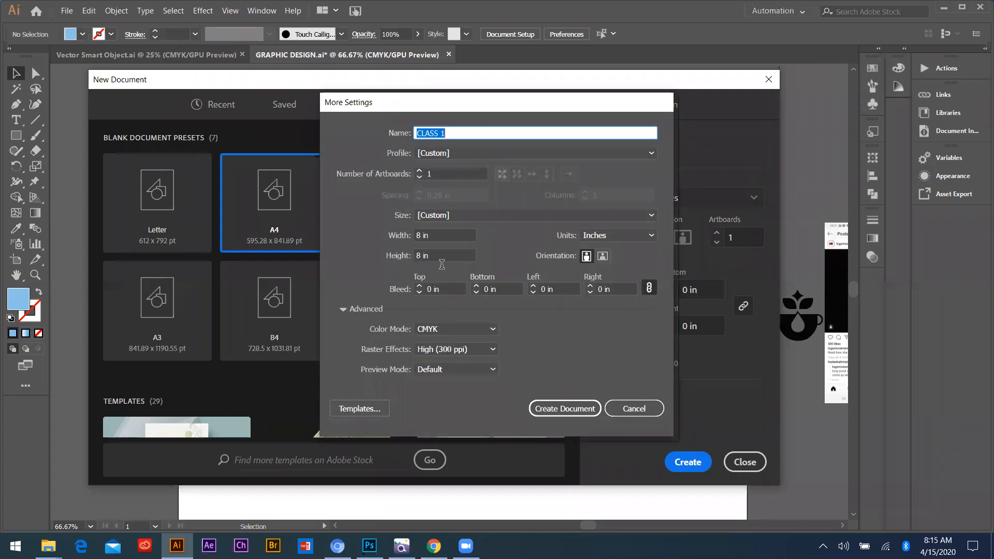
{"action": "left_click", "coordinate": [449, 330]}
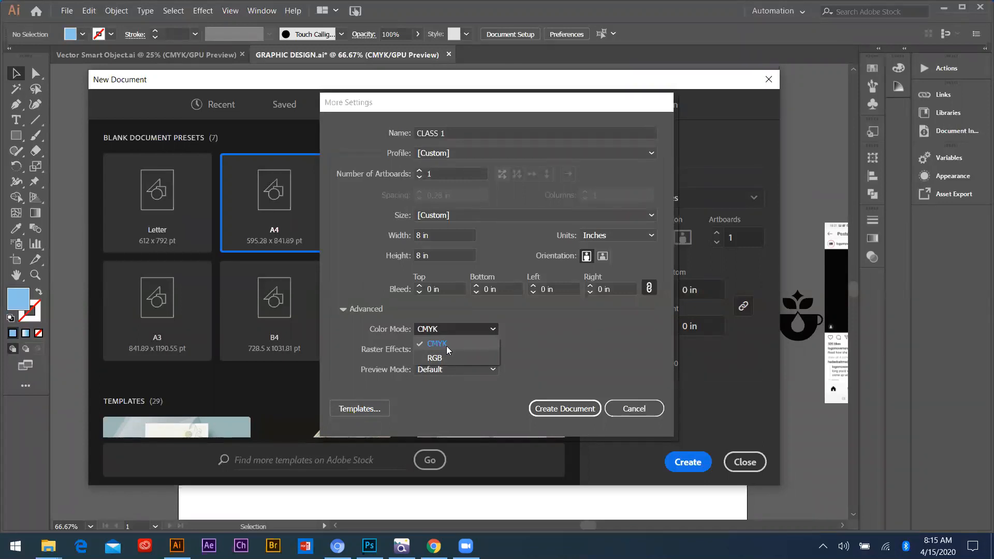
{"action": "left_click", "coordinate": [446, 346]}
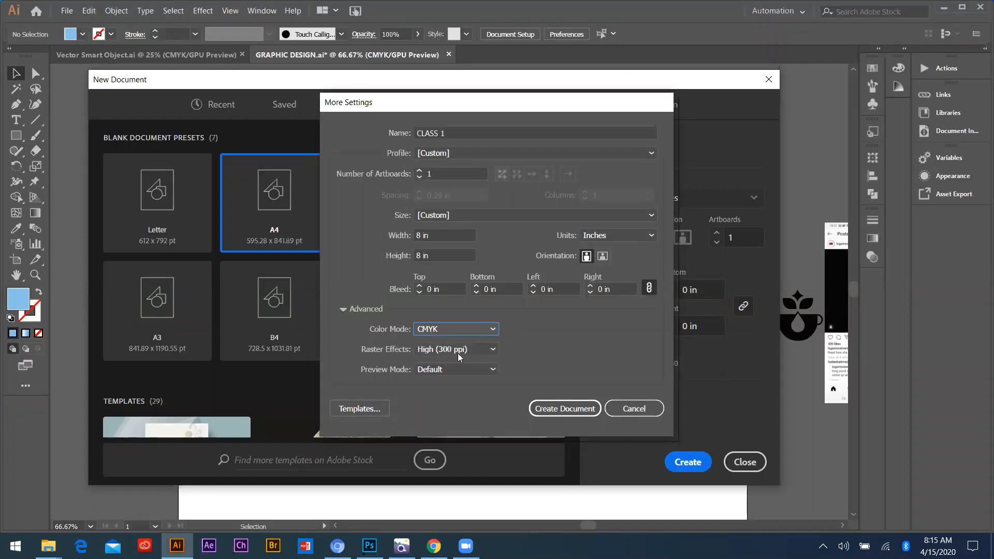
{"action": "left_click", "coordinate": [482, 349]}
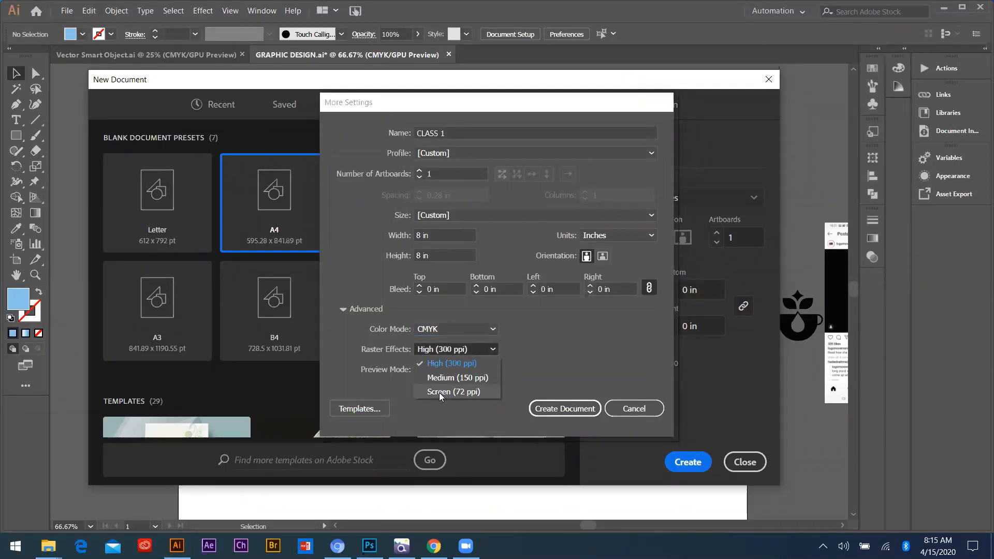
{"action": "left_click", "coordinate": [439, 393]}
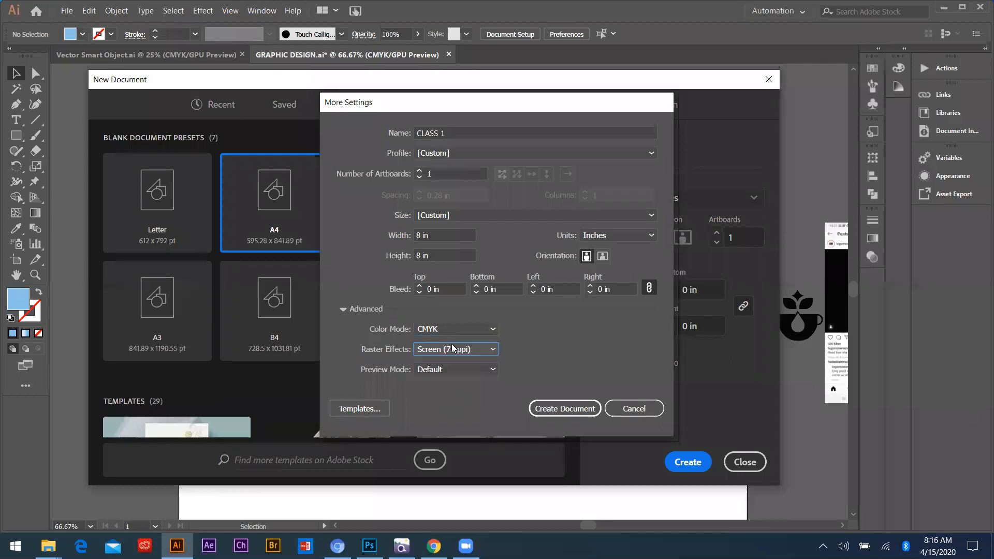
{"action": "left_click", "coordinate": [451, 350]}
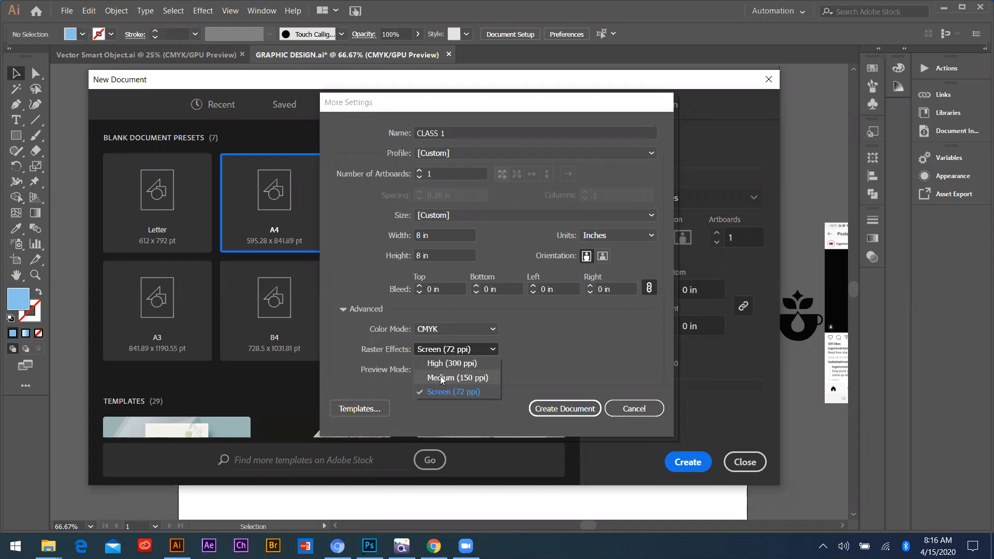
{"action": "left_click", "coordinate": [445, 392]}
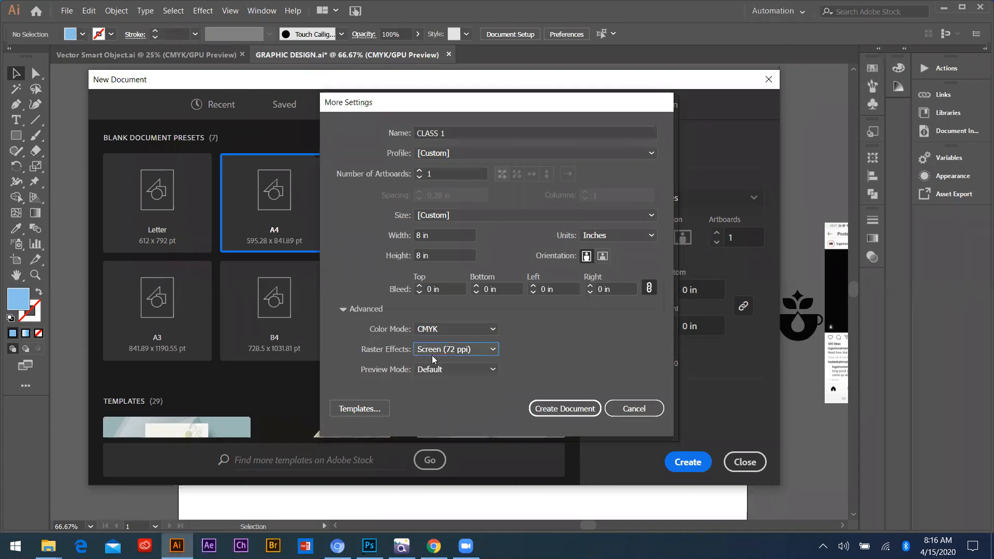
- Set the color mode to RGB and create the document
{"action": "left_click", "coordinate": [452, 328]}
{"action": "left_click", "coordinate": [446, 359]}
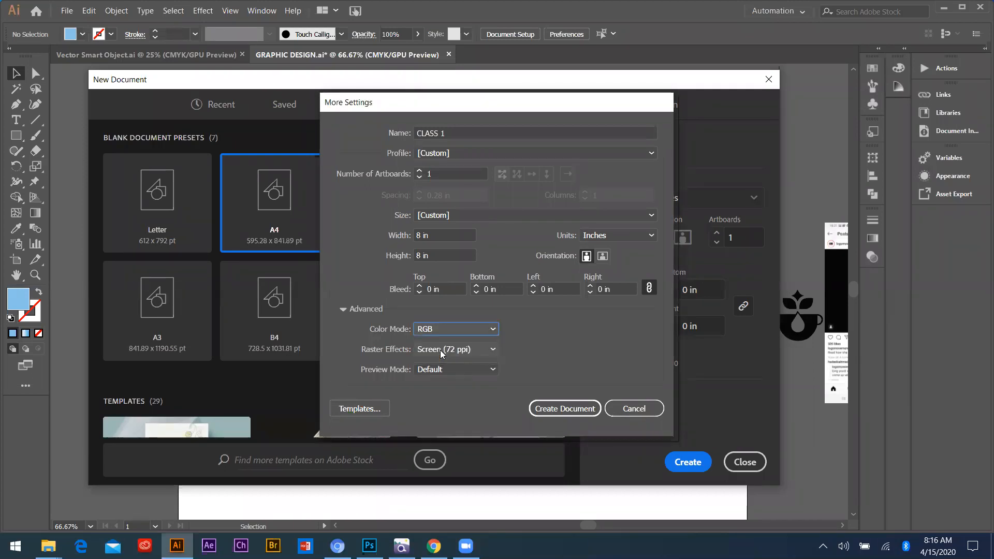
{"action": "left_click", "coordinate": [446, 349]}
{"action": "left_click", "coordinate": [552, 368]}
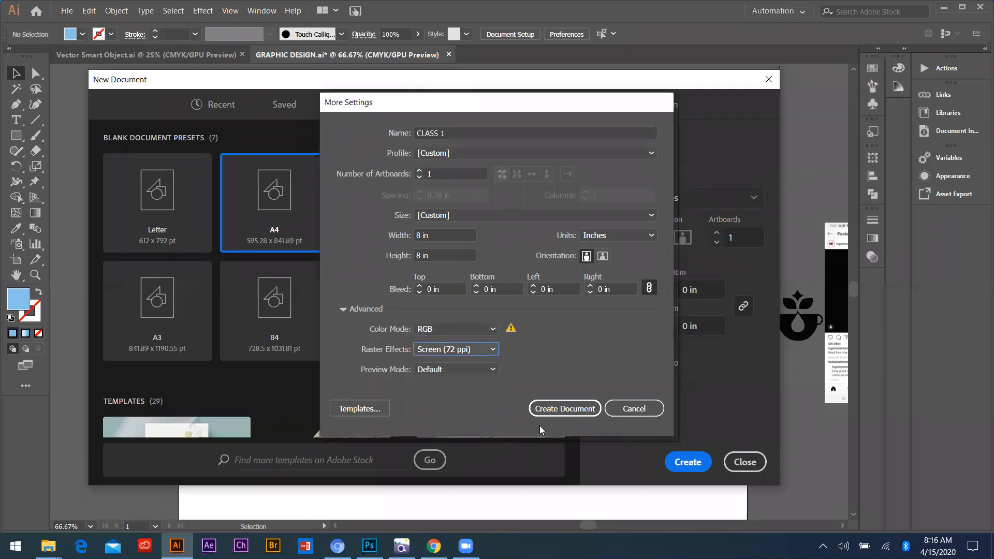
{"action": "left_click", "coordinate": [545, 409]}
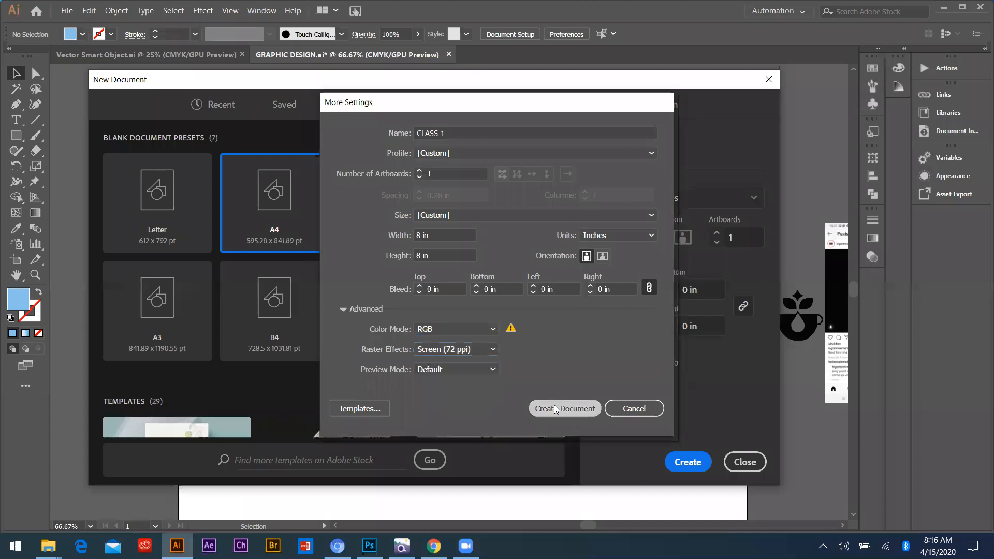
{"action": "left_click", "coordinate": [690, 466]}
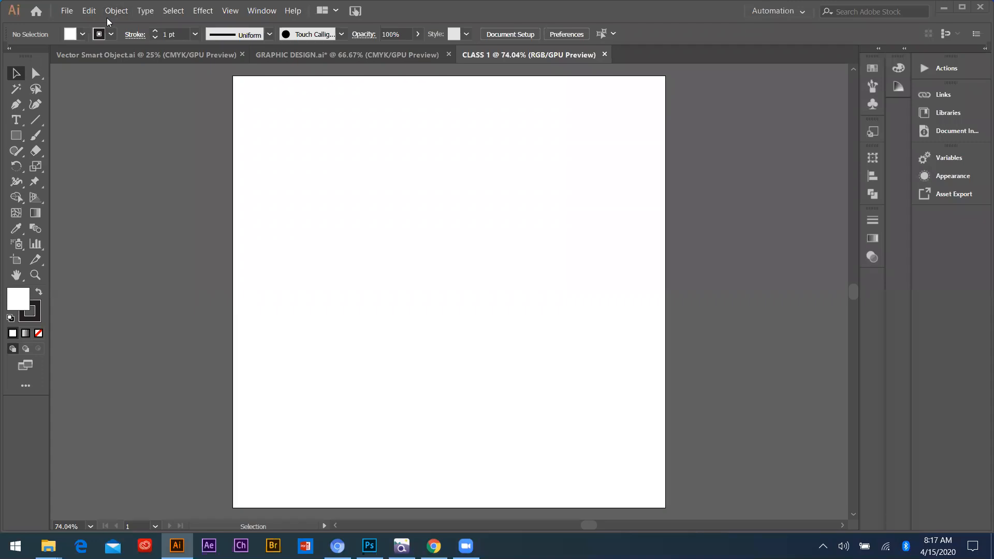
- Hide the Control bar and show it again
{"action": "left_click", "coordinate": [258, 13]}
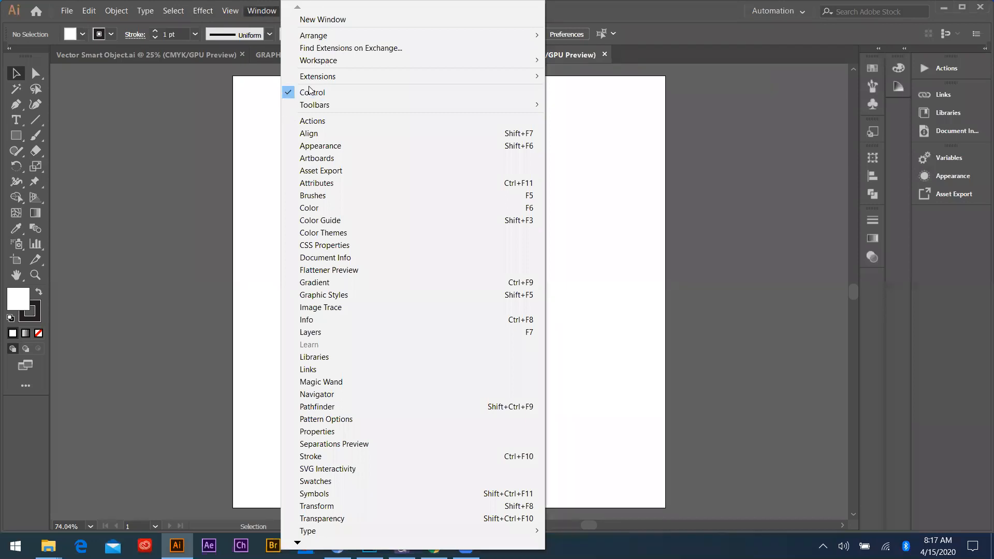
{"action": "left_click", "coordinate": [296, 92]}
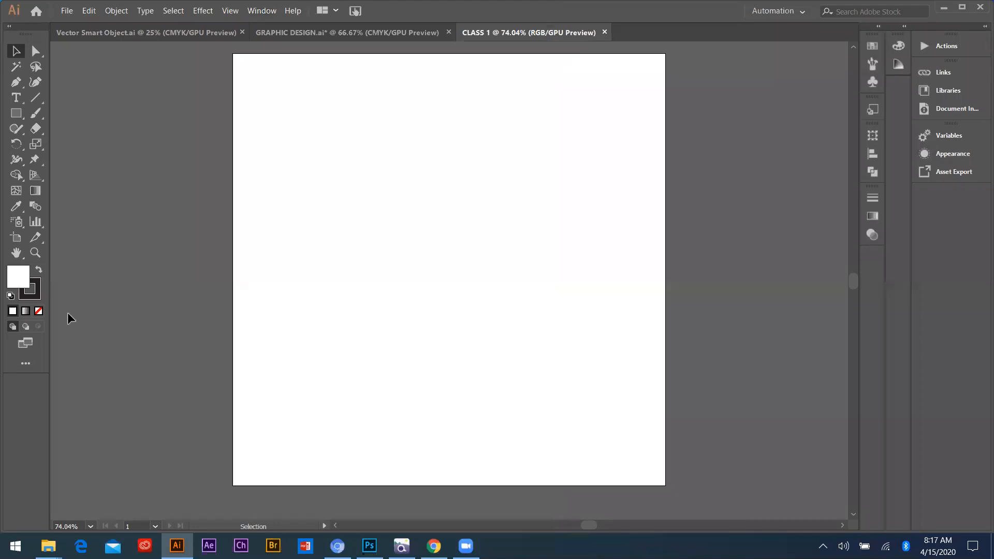
{"action": "left_click", "coordinate": [252, 14]}
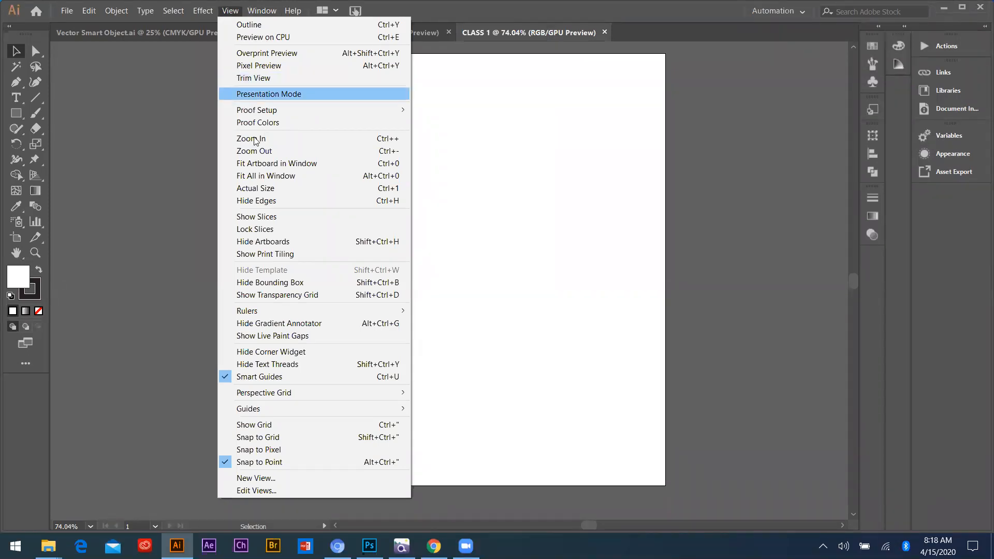
{"action": "mouse_move", "coordinate": [262, 11]}
{"action": "left_click", "coordinate": [313, 93]}
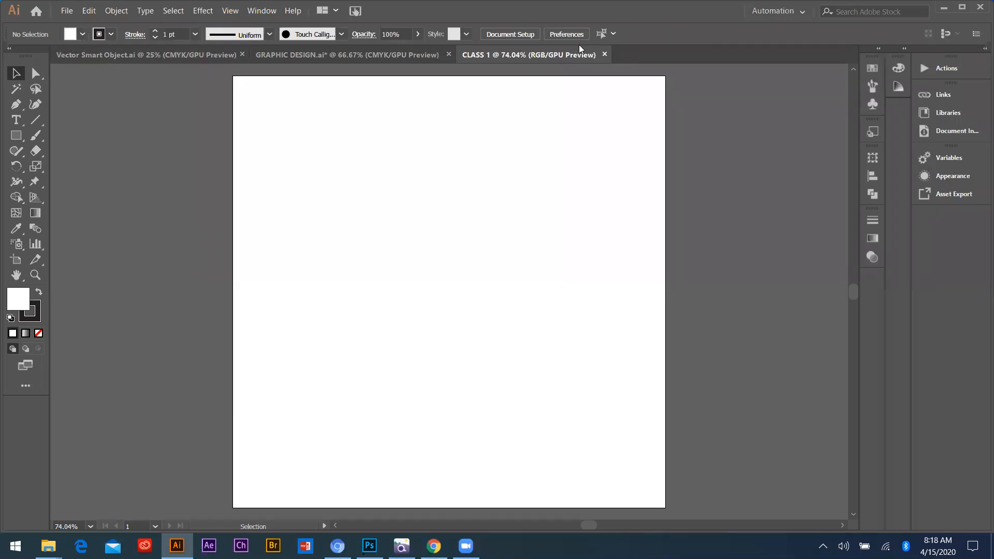
{"action": "left_click", "coordinate": [264, 11]}
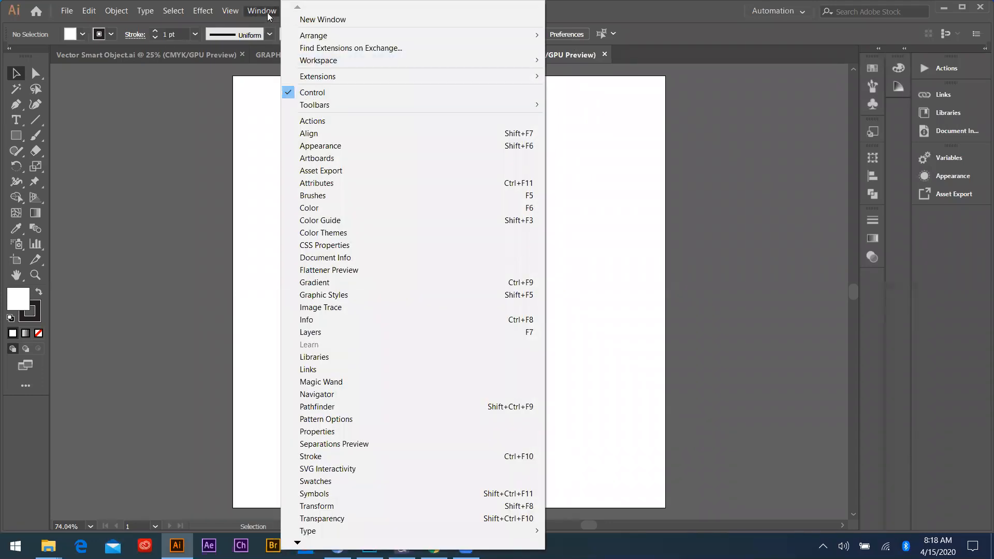
{"action": "left_click", "coordinate": [270, 12]}
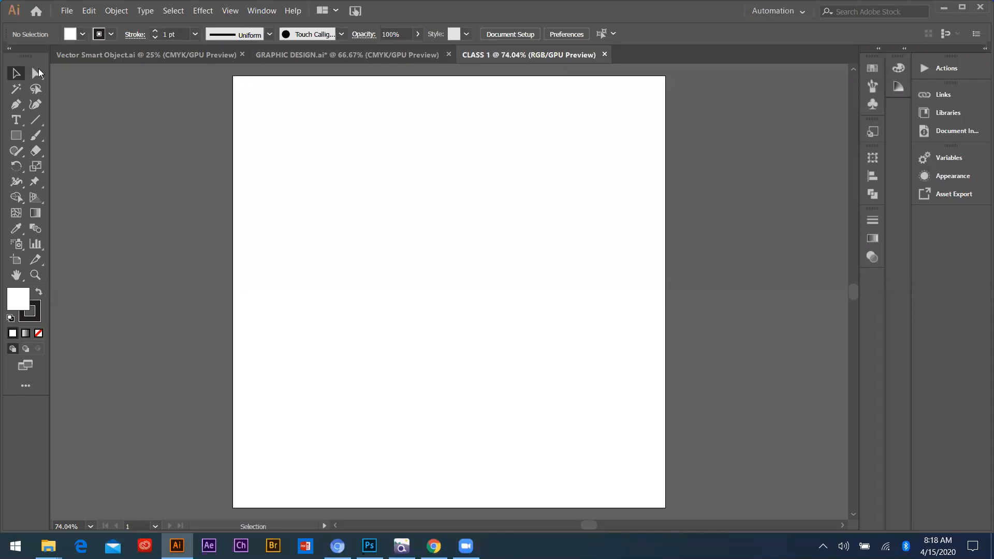
- Check the Advanced and Basic toolbar options in the full tool list
{"action": "left_click", "coordinate": [25, 389]}
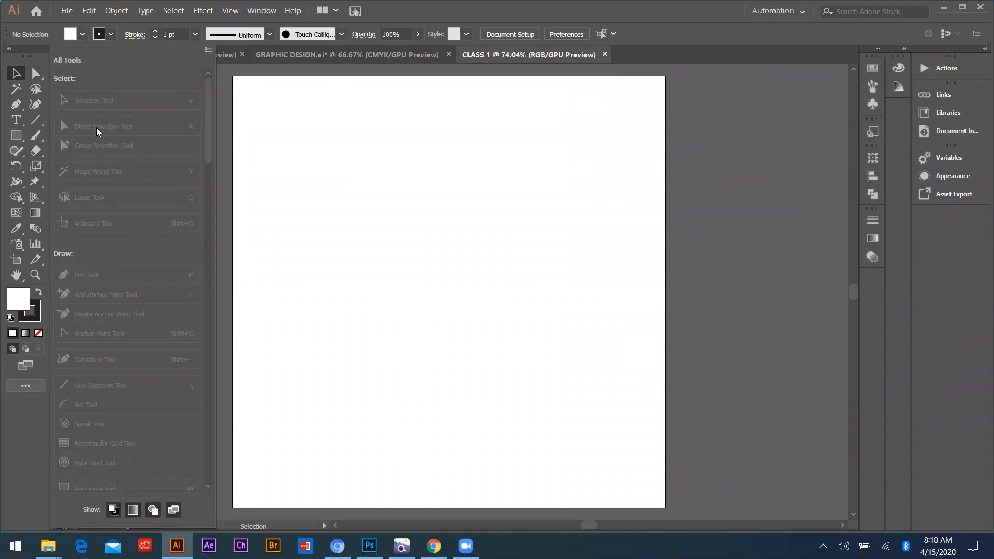
{"action": "left_click", "coordinate": [208, 51]}
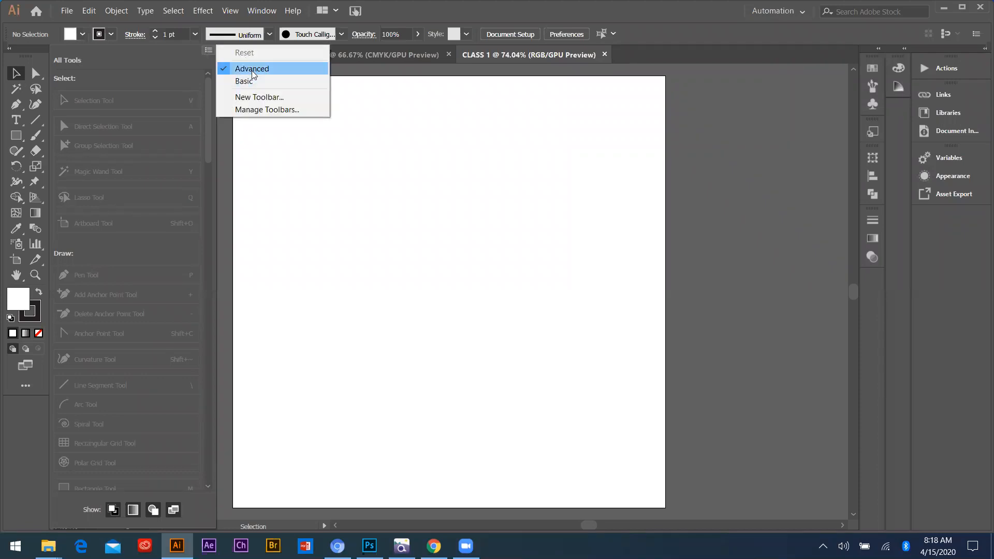
{"action": "left_click", "coordinate": [209, 52]}
{"action": "left_click", "coordinate": [209, 51]}
{"action": "left_click", "coordinate": [350, 213]}
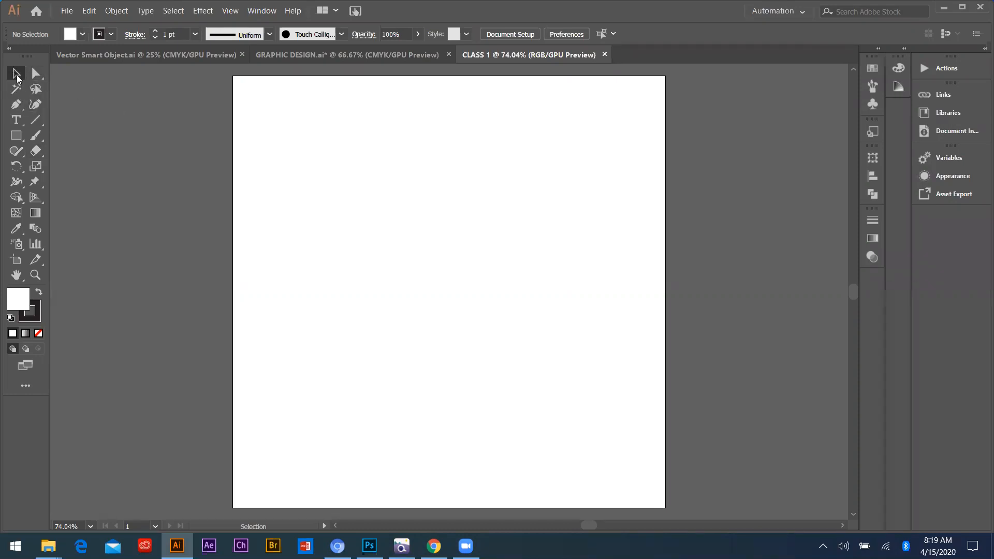
- Draw a rectangle about 3.17 by 1.62 in on the artboard's upper part and a thinner one about 4.06 by 0.65 in below it
{"action": "left_click_drag", "start_coordinate": [320, 180], "coordinate": [640, 312]}
{"action": "left_click", "coordinate": [21, 136]}
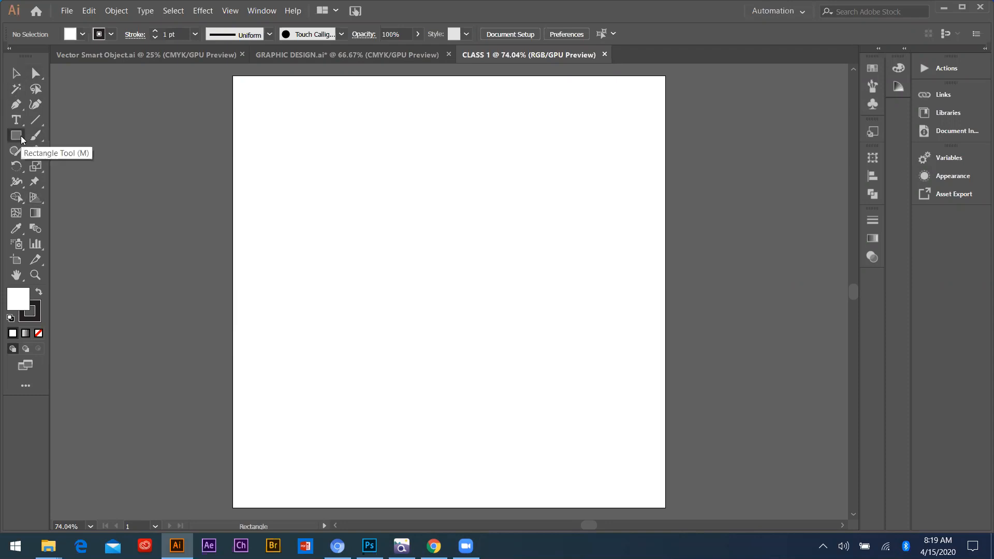
{"action": "mouse_move", "coordinate": [286, 118]}
{"action": "left_mouse_down"}
{"action": "mouse_move", "coordinate": [404, 235]}
{"action": "mouse_move", "coordinate": [266, 115]}
{"action": "mouse_move", "coordinate": [437, 271]}
{"action": "mouse_move", "coordinate": [330, 136]}
{"action": "mouse_move", "coordinate": [304, 123]}
{"action": "mouse_move", "coordinate": [366, 215]}
{"action": "mouse_move", "coordinate": [418, 204]}
{"action": "mouse_move", "coordinate": [387, 156]}
{"action": "mouse_move", "coordinate": [353, 170]}
{"action": "mouse_move", "coordinate": [445, 217]}
{"action": "mouse_move", "coordinate": [454, 236]}
{"action": "left_mouse_up"}
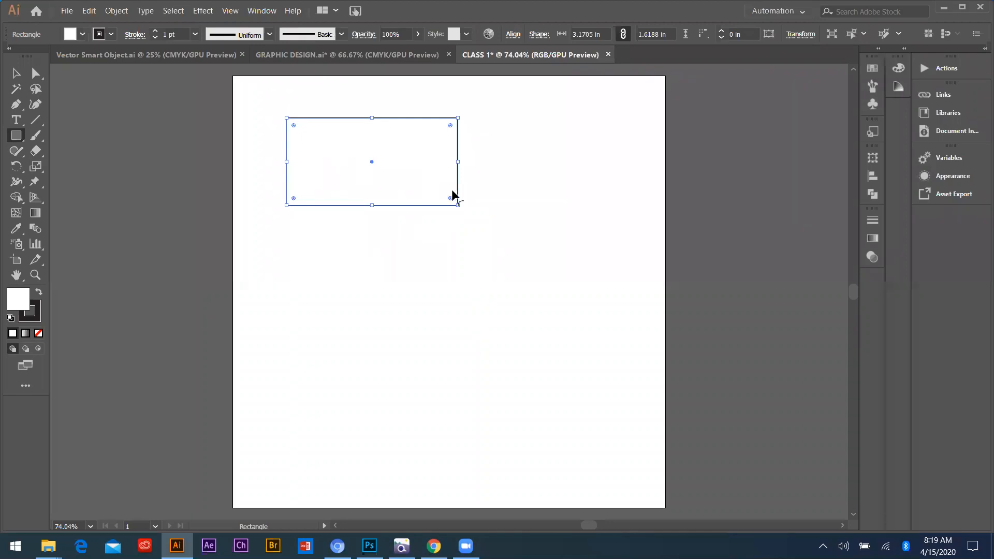
{"action": "mouse_move", "coordinate": [295, 233]}
{"action": "left_mouse_down"}
{"action": "mouse_move", "coordinate": [366, 262]}
{"action": "mouse_move", "coordinate": [431, 259]}
{"action": "mouse_move", "coordinate": [375, 294]}
{"action": "mouse_move", "coordinate": [429, 312]}
{"action": "mouse_move", "coordinate": [369, 260]}
{"action": "mouse_move", "coordinate": [357, 329]}
{"action": "mouse_move", "coordinate": [415, 329]}
{"action": "mouse_move", "coordinate": [368, 263]}
{"action": "mouse_move", "coordinate": [367, 296]}
{"action": "mouse_move", "coordinate": [413, 295]}
{"action": "left_mouse_up"}
{"action": "key", "text": "ctrl+z"}
{"action": "key", "text": "ctrl+z"}
{"action": "left_click_drag", "start_coordinate": [310, 240], "coordinate": [529, 274]}
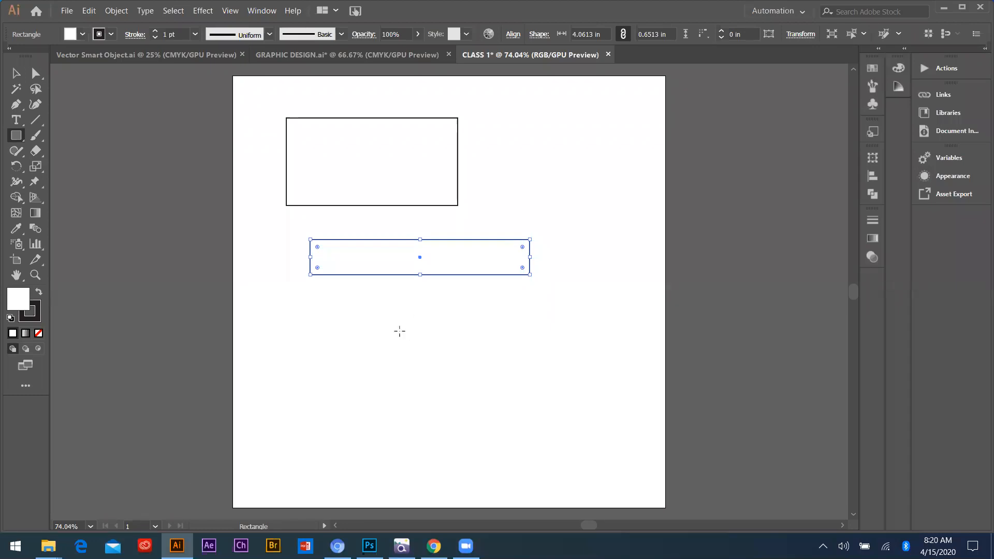
- Draw several practice rectangles below the thin one and undo them
{"action": "left_click_drag", "start_coordinate": [401, 335], "coordinate": [403, 335]}
{"action": "key", "text": "ctrl+z"}
{"action": "mouse_move", "coordinate": [373, 314]}
{"action": "left_mouse_down"}
{"action": "mouse_move", "coordinate": [493, 437]}
{"action": "mouse_move", "coordinate": [420, 169]}
{"action": "mouse_move", "coordinate": [446, 344]}
{"action": "mouse_move", "coordinate": [502, 420]}
{"action": "mouse_move", "coordinate": [433, 351]}
{"action": "mouse_move", "coordinate": [375, 317]}
{"action": "mouse_move", "coordinate": [422, 340]}
{"action": "mouse_move", "coordinate": [442, 384]}
{"action": "mouse_move", "coordinate": [359, 304]}
{"action": "mouse_move", "coordinate": [466, 414]}
{"action": "mouse_move", "coordinate": [389, 320]}
{"action": "mouse_move", "coordinate": [464, 377]}
{"action": "mouse_move", "coordinate": [411, 328]}
{"action": "mouse_move", "coordinate": [471, 359]}
{"action": "mouse_move", "coordinate": [386, 312]}
{"action": "left_mouse_up"}
{"action": "left_click_drag", "start_coordinate": [414, 346], "coordinate": [396, 288]}
{"action": "key", "text": "ctrl+z"}
{"action": "left_click_drag", "start_coordinate": [327, 317], "coordinate": [406, 337]}
{"action": "key", "text": "ctrl+z"}
{"action": "key", "text": "ctrl+z"}
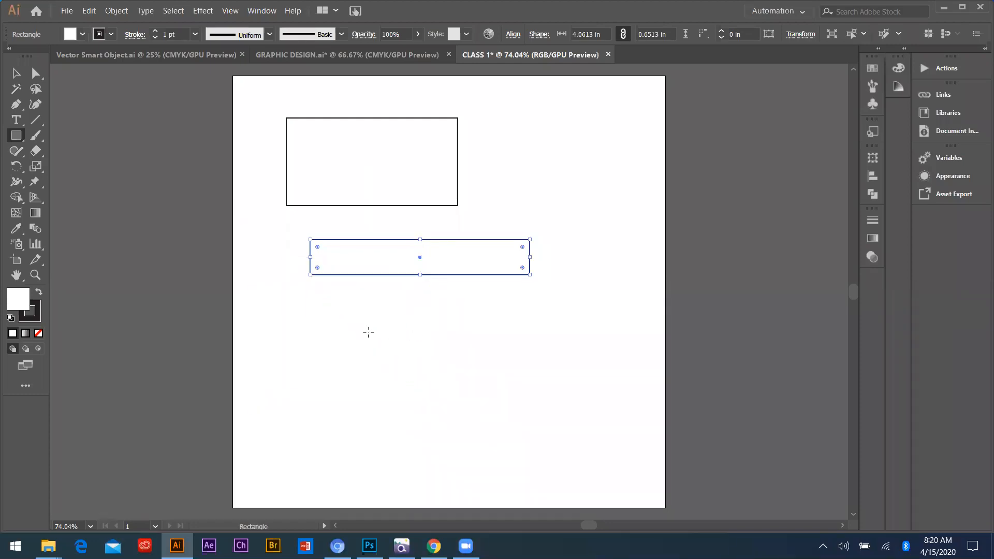
- Select both rectangles with the Selection tool and delete them
{"action": "left_click_drag", "start_coordinate": [270, 105], "coordinate": [455, 388]}
{"action": "key", "text": "Delete"}
{"action": "left_click", "coordinate": [16, 73]}
{"action": "left_click_drag", "start_coordinate": [276, 104], "coordinate": [435, 322]}
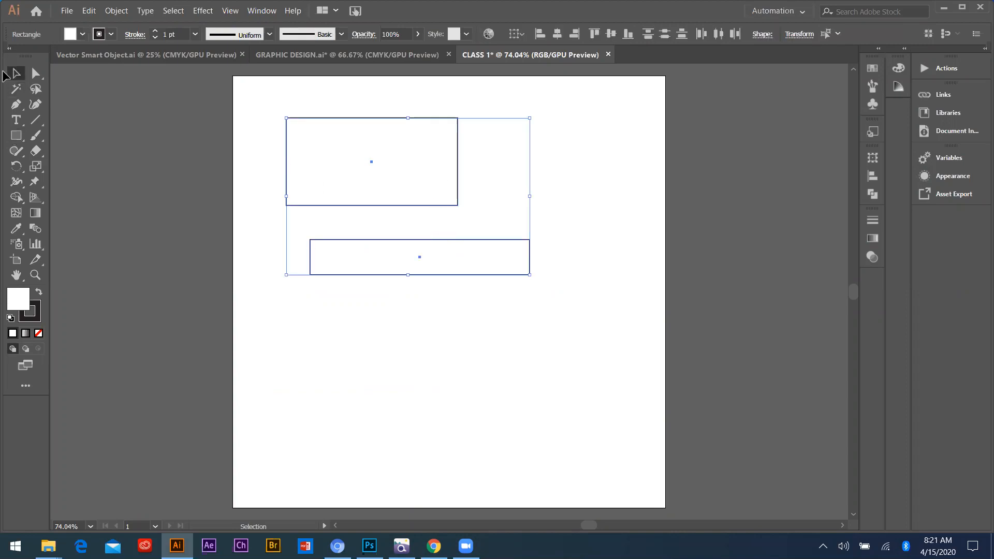
{"action": "left_click_drag", "start_coordinate": [264, 87], "coordinate": [476, 309]}
{"action": "key", "text": "Delete"}
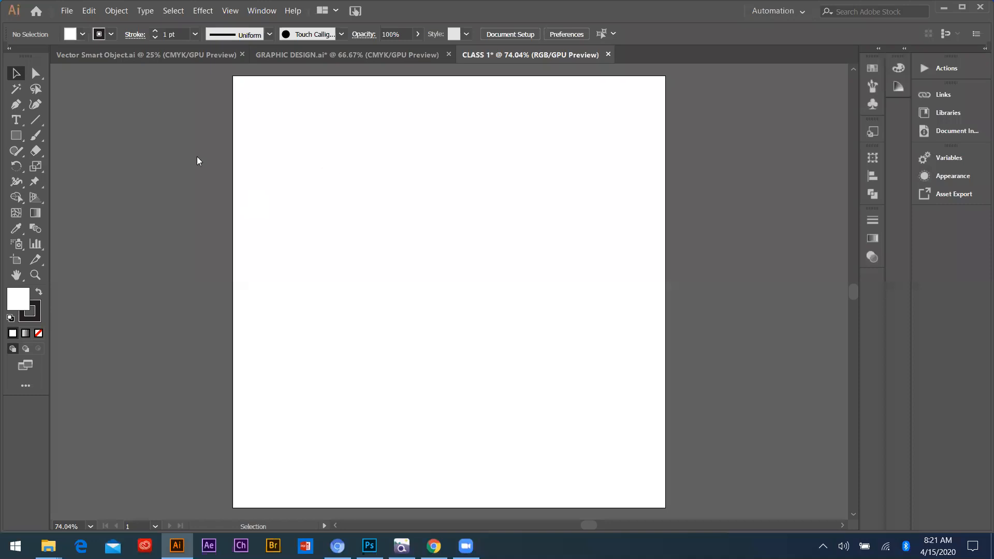
- Draw a small rectangle on the empty artboard and undo it
{"action": "left_click", "coordinate": [17, 135]}
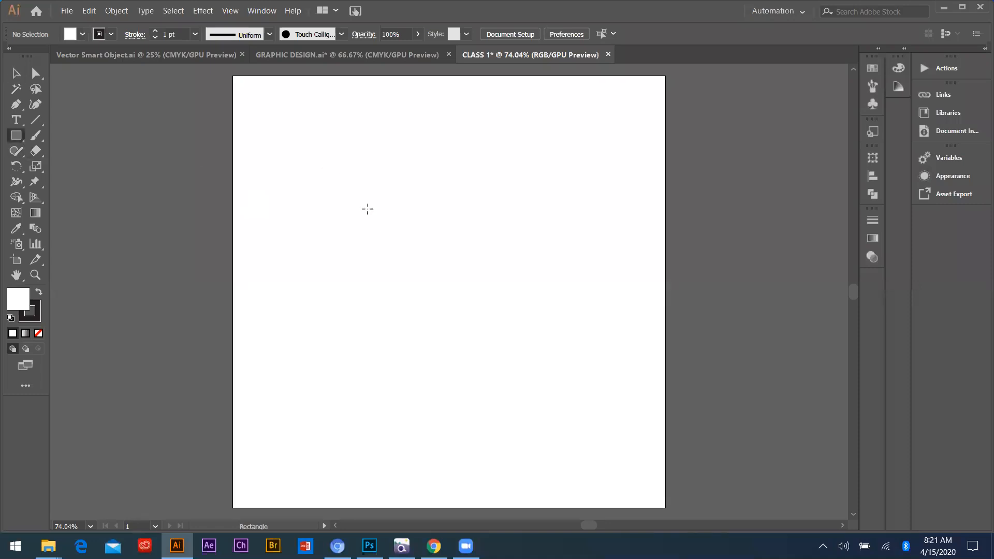
{"action": "left_click_drag", "start_coordinate": [300, 121], "coordinate": [338, 134]}
{"action": "key", "text": "ctrl+z"}
- Create a 4 by 4 in rounded rectangle and move it slightly up and to the left
{"action": "right_click", "coordinate": [20, 135]}
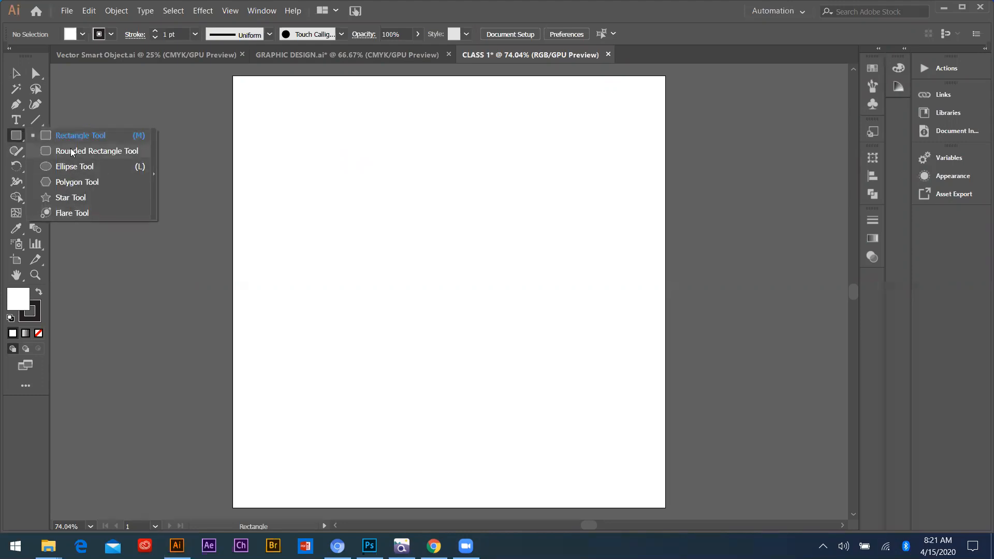
{"action": "left_click", "coordinate": [126, 153]}
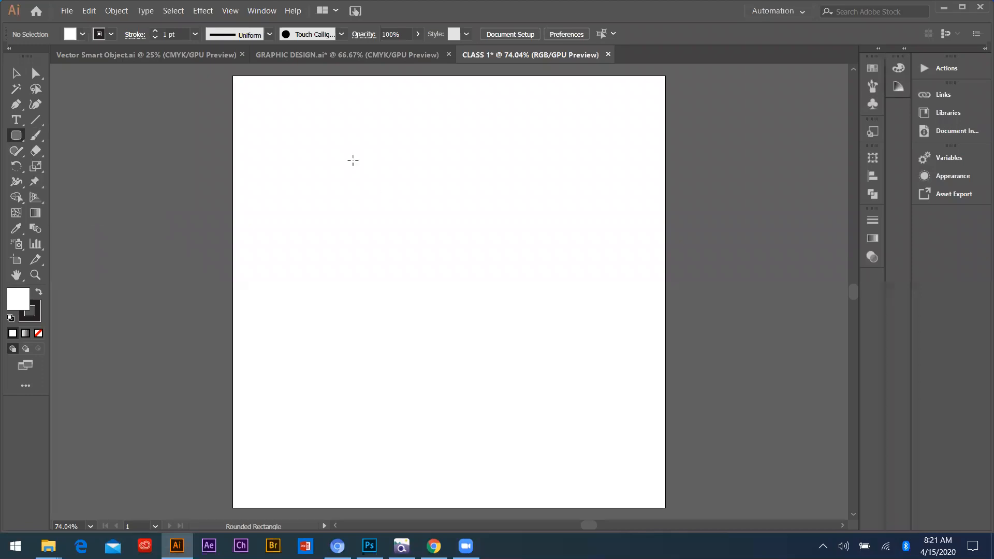
{"action": "left_click", "coordinate": [352, 160]}
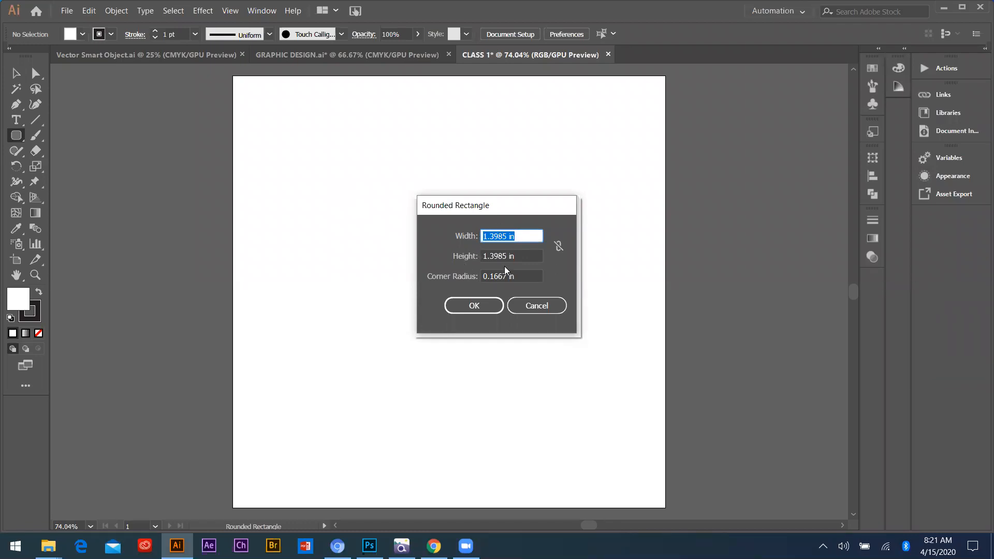
{"action": "double_click", "coordinate": [499, 237]}
{"action": "left_click", "coordinate": [508, 255]}
{"action": "type", "text": "4in"}
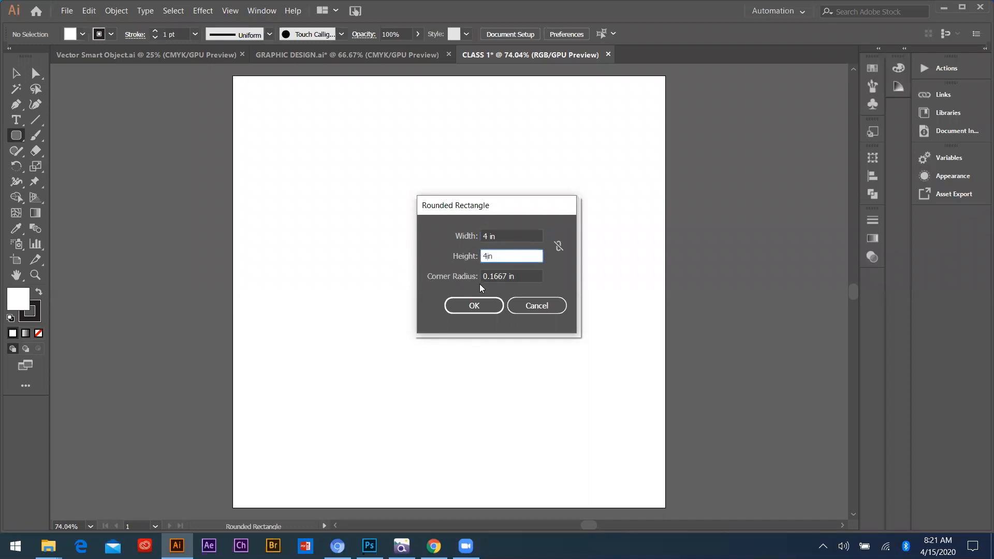
{"action": "left_click", "coordinate": [464, 309]}
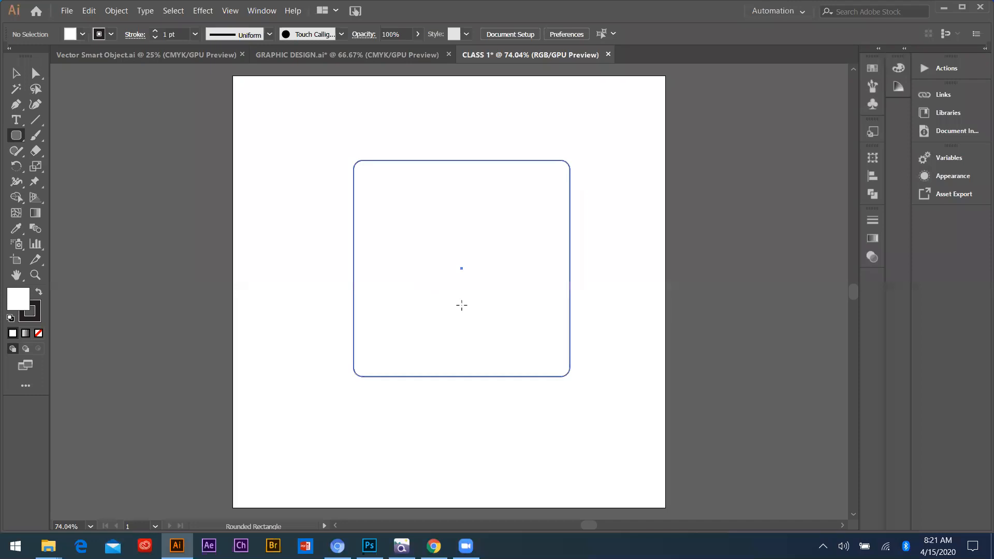
{"action": "left_click_drag", "start_coordinate": [466, 269], "coordinate": [427, 253]}
- Select the rounded rectangle and delete it
{"action": "left_click", "coordinate": [16, 73]}
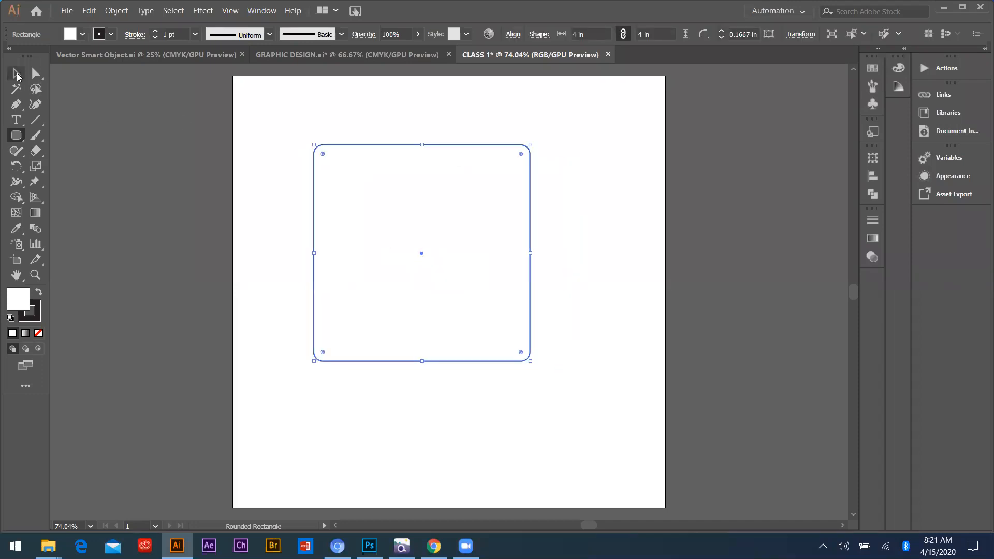
{"action": "left_click_drag", "start_coordinate": [328, 130], "coordinate": [431, 319]}
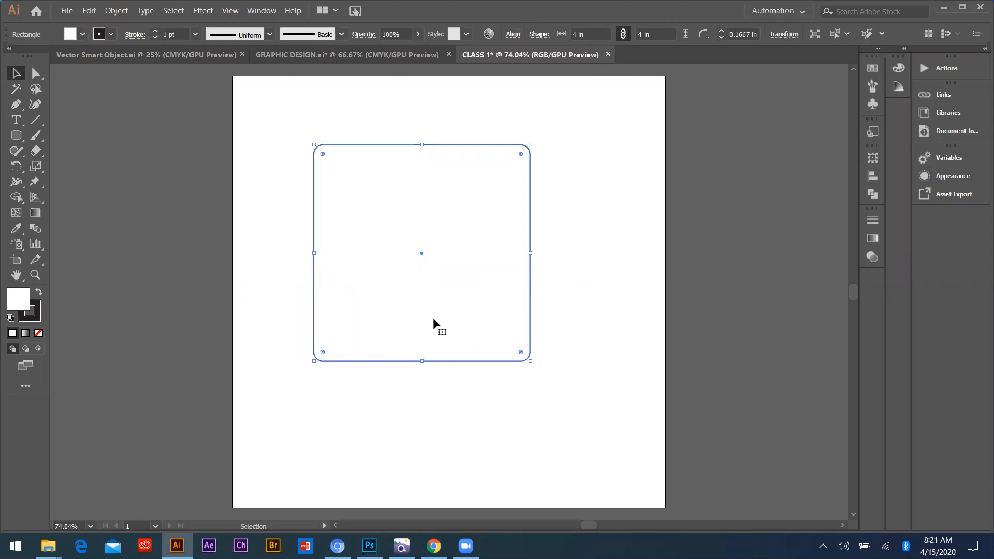
{"action": "left_click", "coordinate": [71, 126]}
- Start an ellipse with exact dimensions, link its width and height, and set both to 4 in
{"action": "right_click", "coordinate": [16, 135]}
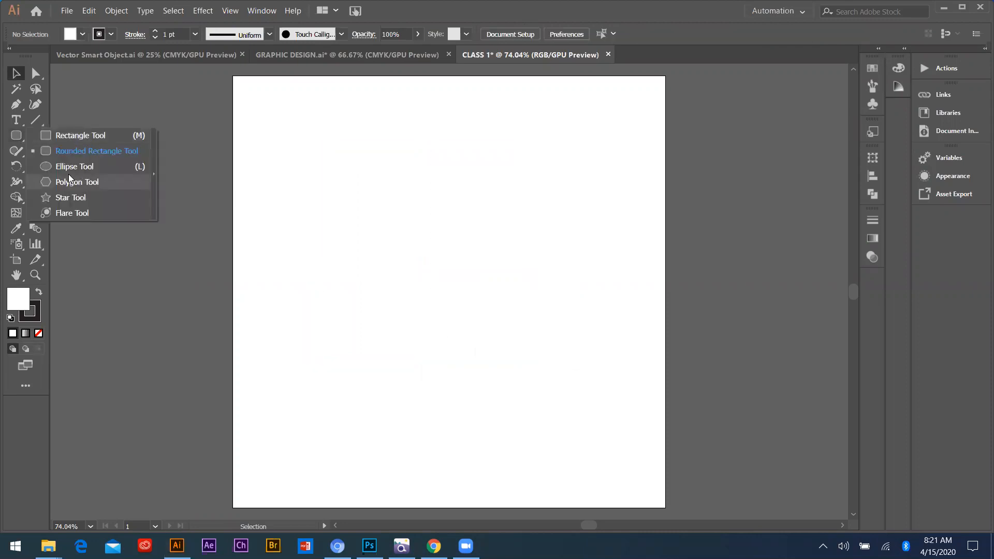
{"action": "left_click", "coordinate": [68, 164]}
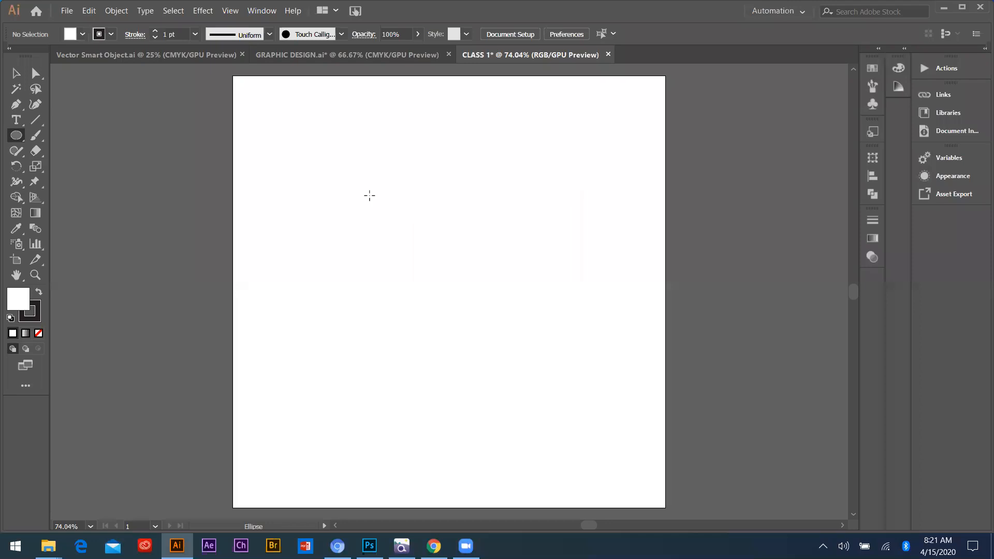
{"action": "left_click", "coordinate": [369, 196]}
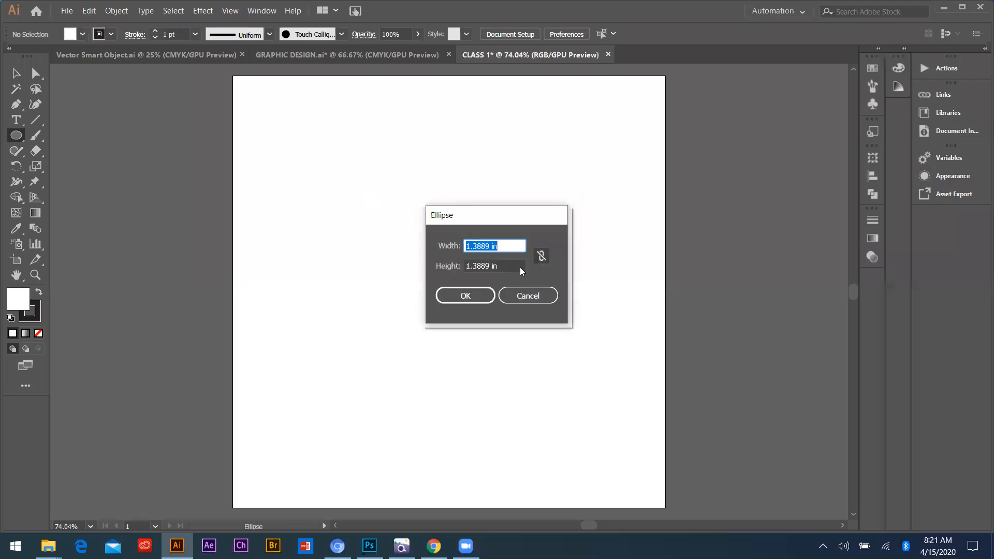
{"action": "double_click", "coordinate": [491, 245]}
{"action": "left_click", "coordinate": [541, 256]}
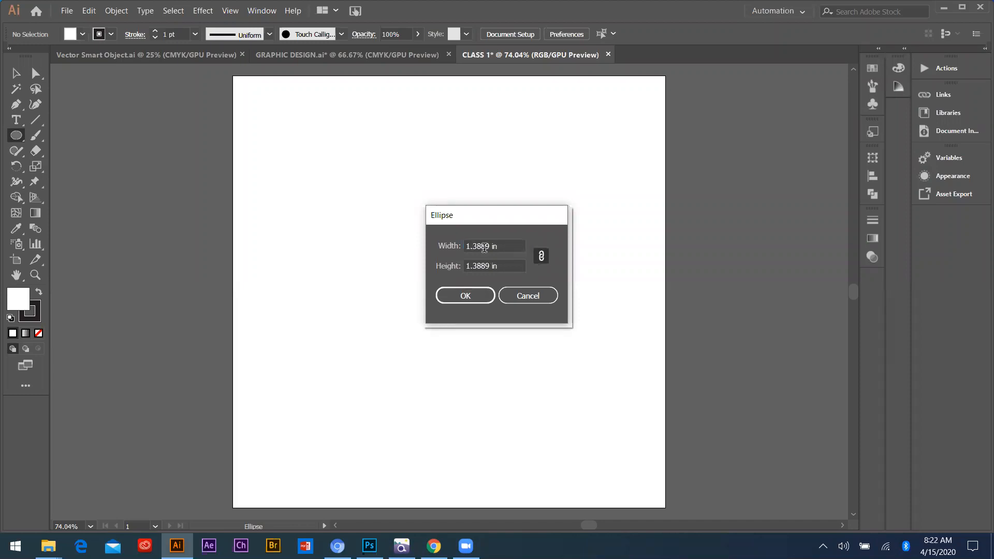
{"action": "left_click_drag", "start_coordinate": [486, 247], "coordinate": [433, 243]}
{"action": "type", "text": "3"}
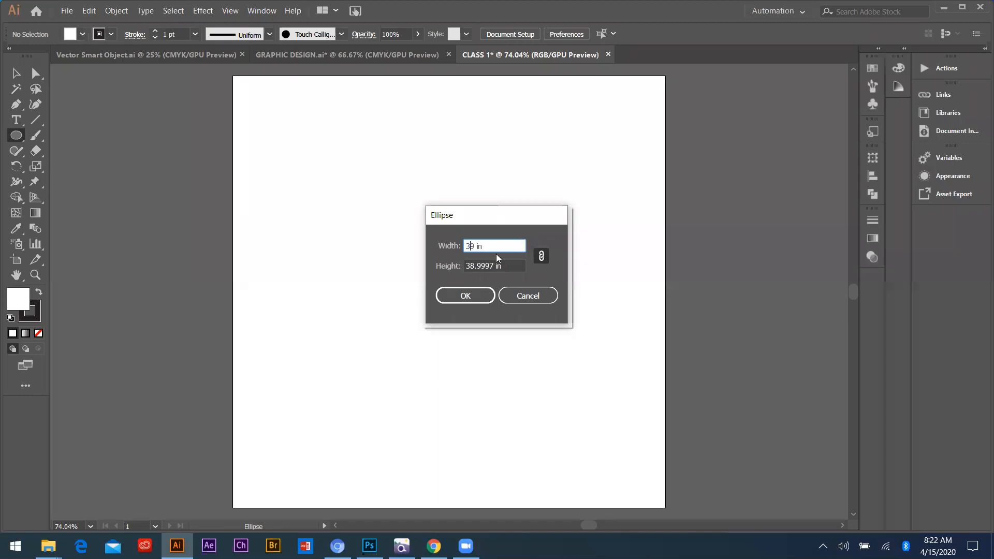
{"action": "left_click_drag", "start_coordinate": [475, 250], "coordinate": [435, 246]}
- Unlink the ellipse's proportions and create it 5 in wide and 3 in high
{"action": "left_click", "coordinate": [542, 256]}
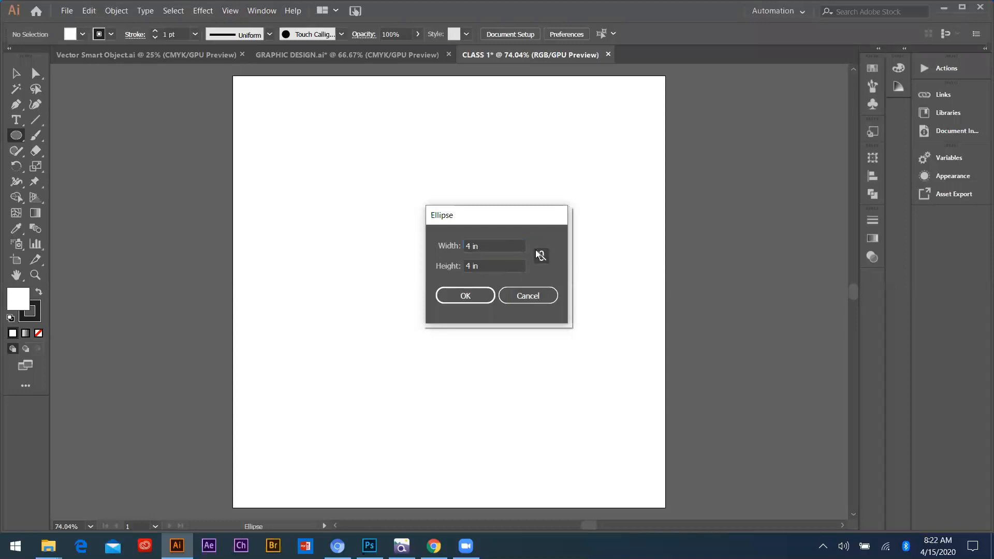
{"action": "left_click_drag", "start_coordinate": [471, 246], "coordinate": [438, 262]}
{"action": "type", "text": "5"}
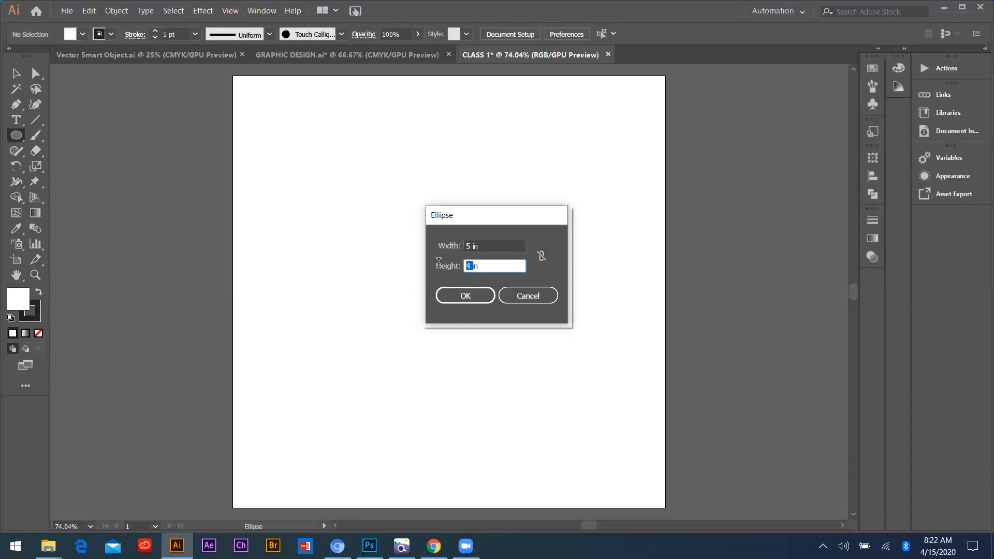
{"action": "type", "text": "3"}
{"action": "left_click", "coordinate": [479, 299]}
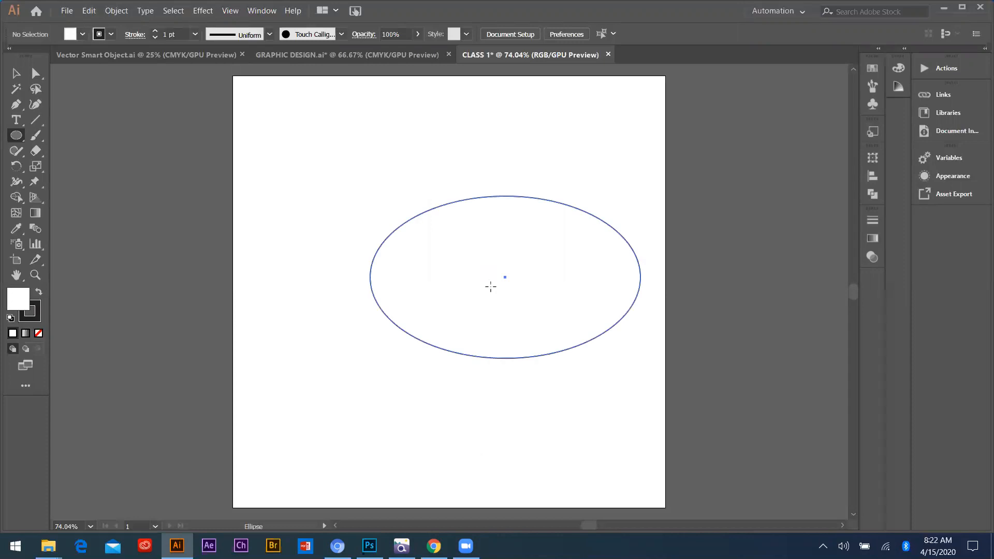
- Move the ellipse up and to the left, and scale it down into the artboard's upper-left corner
{"action": "key", "text": "v"}
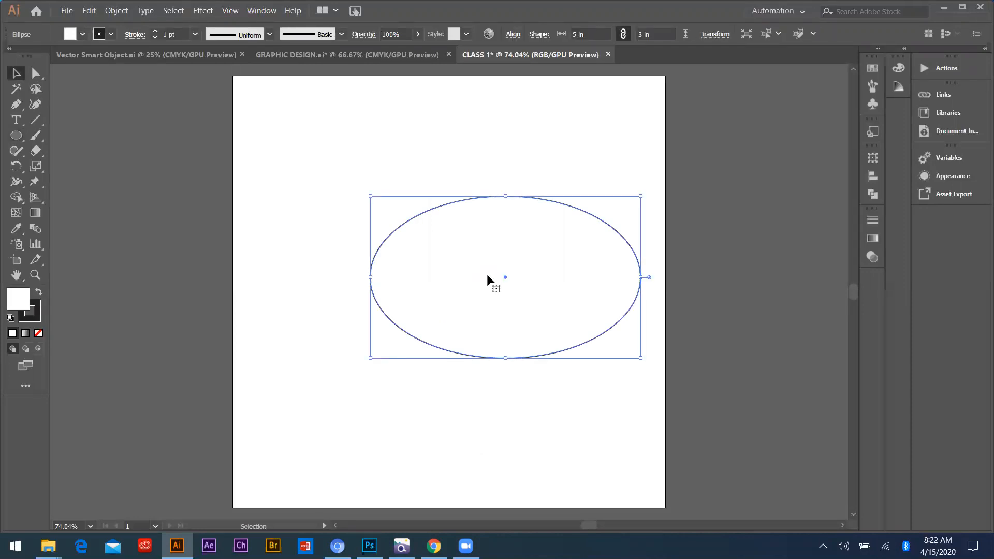
{"action": "left_click_drag", "start_coordinate": [510, 293], "coordinate": [418, 263]}
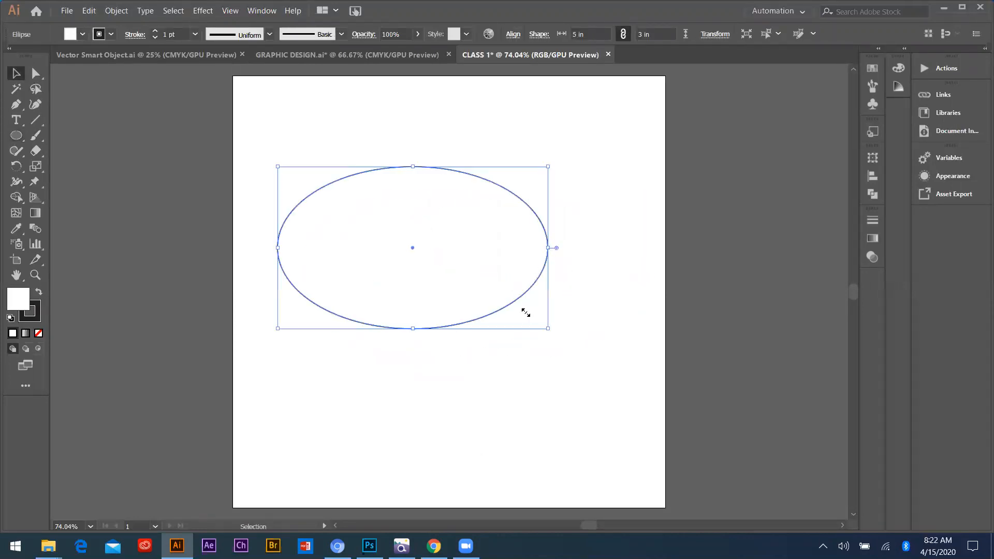
{"action": "left_click_drag", "start_coordinate": [492, 291], "coordinate": [297, 133]}
{"action": "left_click", "coordinate": [313, 156]}
- Draw a hexagon about 1.6 in wide beside the small ellipse and move it down fully onto the artboard
{"action": "left_click", "coordinate": [19, 133]}
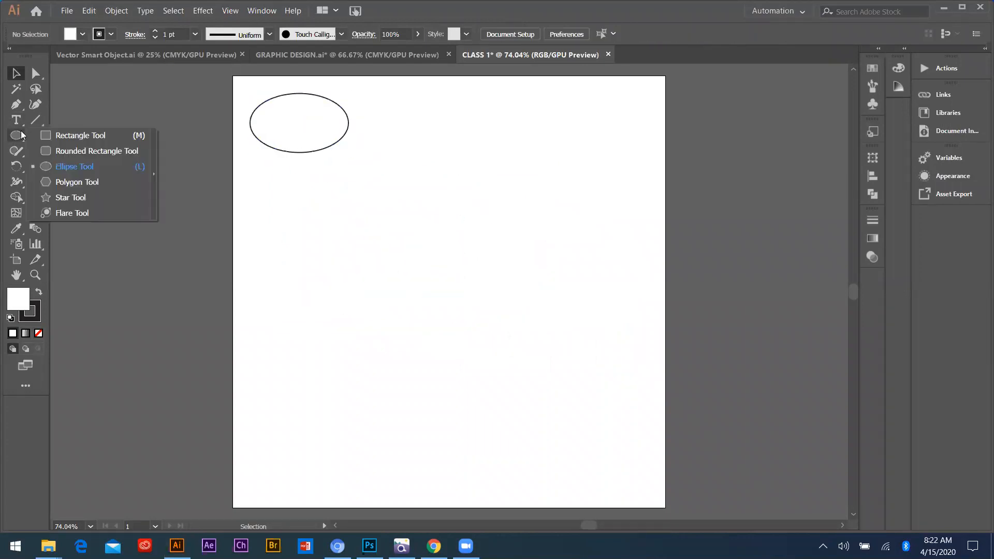
{"action": "left_click", "coordinate": [68, 185]}
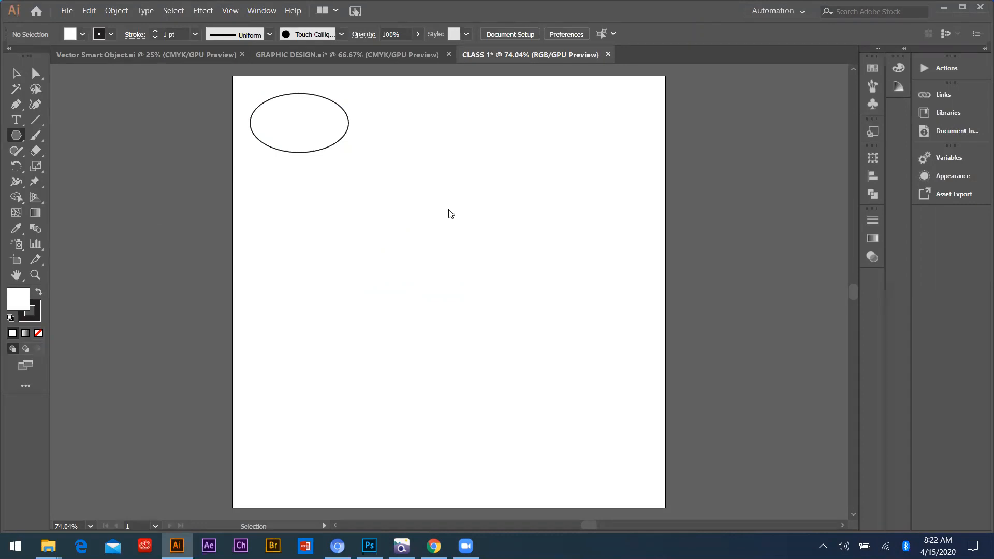
{"action": "left_click", "coordinate": [404, 148]}
{"action": "key", "text": "Escape"}
{"action": "left_click_drag", "start_coordinate": [435, 100], "coordinate": [477, 101]}
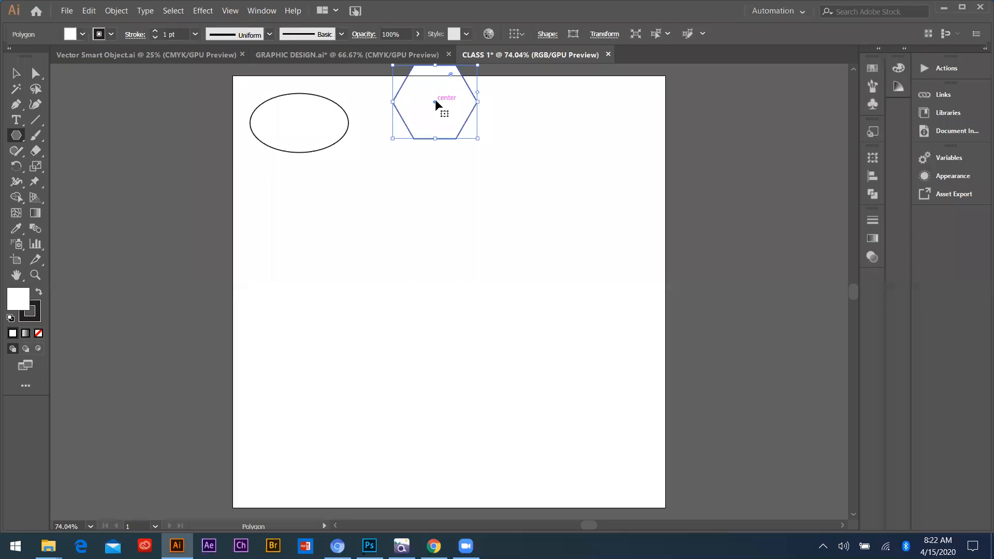
{"action": "left_click_drag", "start_coordinate": [434, 154], "coordinate": [423, 151]}
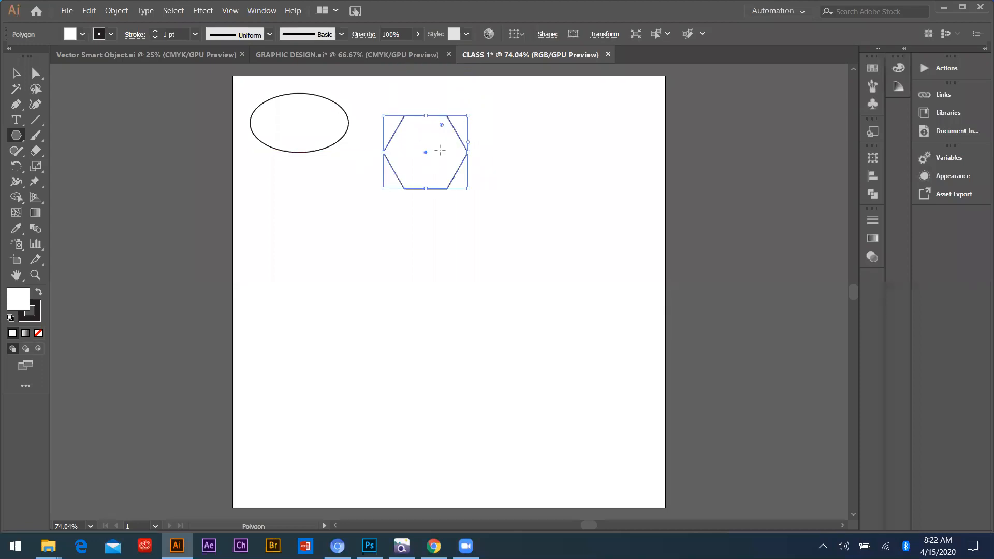
- Draw a five-pointed star below the ellipse and hexagon, and add a large flare to its lower right
{"action": "left_click_drag", "start_coordinate": [15, 135], "coordinate": [77, 195]}
{"action": "left_click_drag", "start_coordinate": [356, 254], "coordinate": [401, 298]}
{"action": "left_click_drag", "start_coordinate": [14, 138], "coordinate": [75, 212]}
{"action": "left_click_drag", "start_coordinate": [472, 216], "coordinate": [472, 217]}
{"action": "left_click_drag", "start_coordinate": [530, 297], "coordinate": [572, 306]}
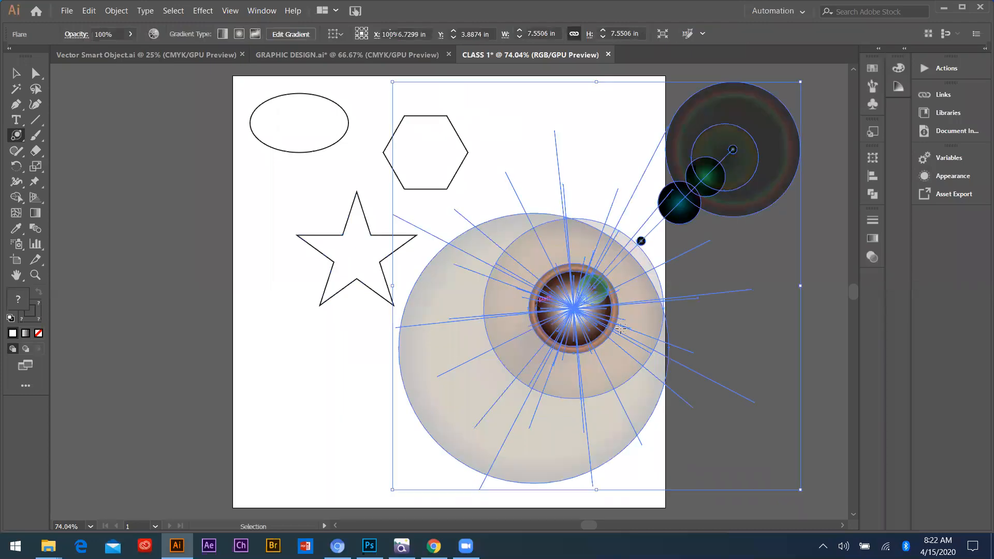
- Undo the flare, the star, the hexagon and the ellipse's scaling
{"action": "key", "text": "ctrl+z"}
{"action": "key", "text": "ctrl+z"}
{"action": "key", "text": "ctrl+z"}
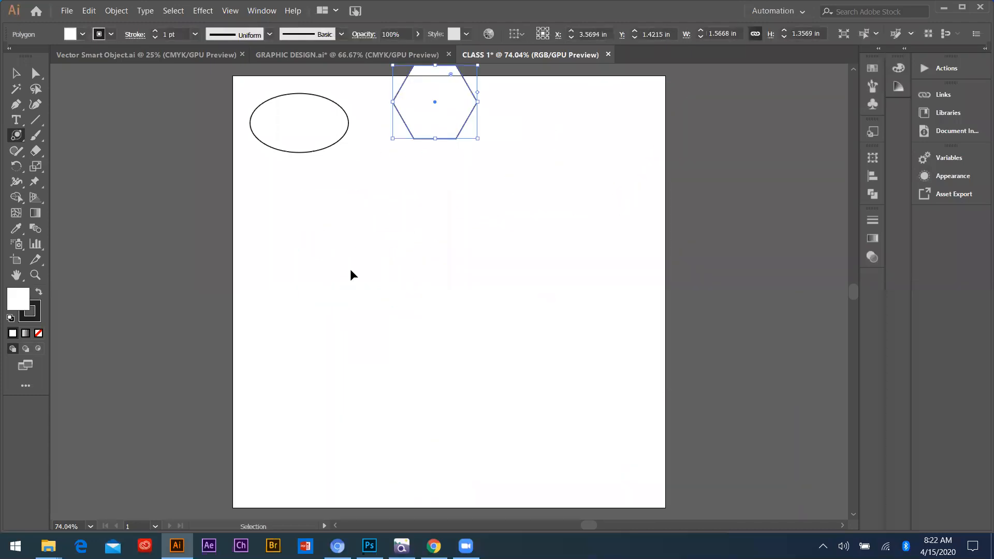
{"action": "key", "text": "ctrl+z"}
{"action": "key", "text": "ctrl+z"}
- Select everything on the artboard and delete the remaining ellipse
{"action": "left_click_drag", "start_coordinate": [21, 135], "coordinate": [68, 135]}
{"action": "left_click", "coordinate": [16, 73]}
{"action": "left_click", "coordinate": [281, 166]}
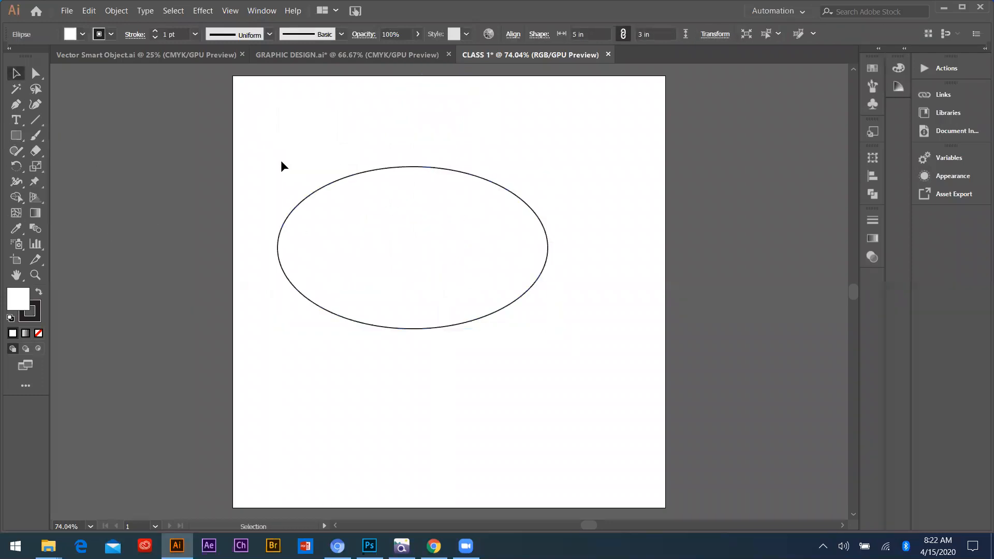
{"action": "key", "text": "ctrl+a"}
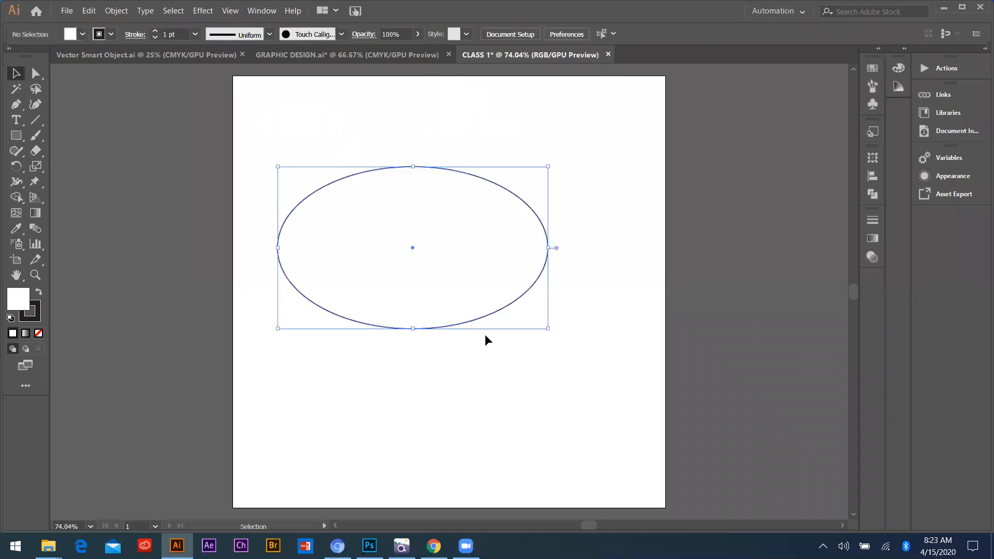
{"action": "key", "text": "Delete"}
- Draw a circle about 0.73 in across near the artboard's upper-left corner and select it
{"action": "left_click_drag", "start_coordinate": [16, 136], "coordinate": [68, 167]}
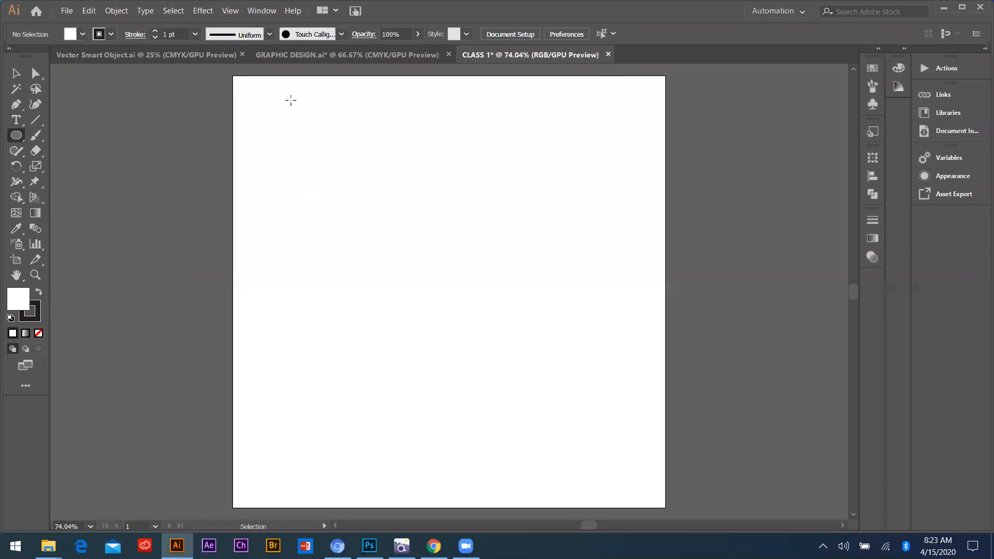
{"action": "mouse_move", "coordinate": [281, 102]}
{"action": "left_mouse_down"}
{"action": "mouse_move", "coordinate": [304, 123]}
{"action": "mouse_move", "coordinate": [279, 121]}
{"action": "left_mouse_up"}
{"action": "left_click", "coordinate": [15, 74]}
{"action": "left_click", "coordinate": [223, 129]}
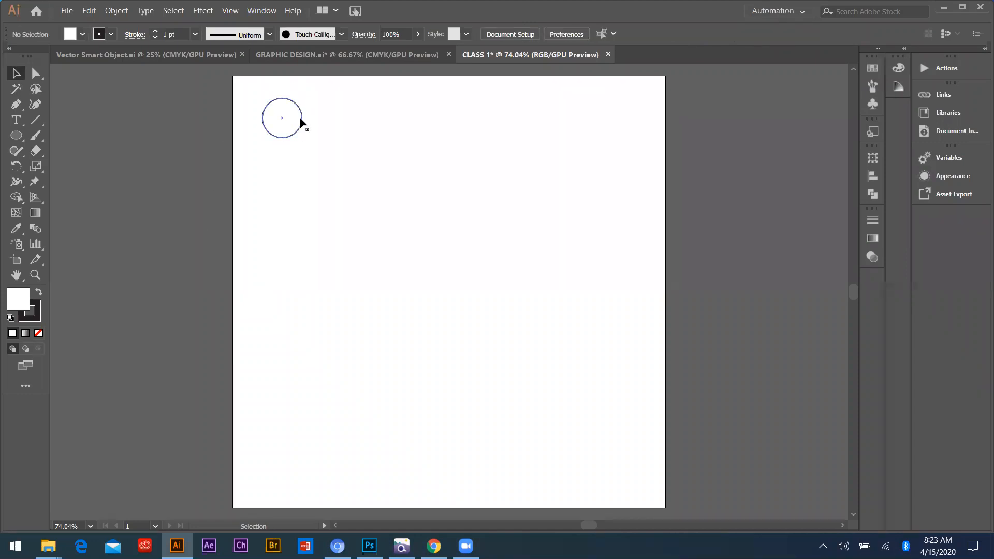
{"action": "left_click_drag", "start_coordinate": [252, 104], "coordinate": [317, 161]}
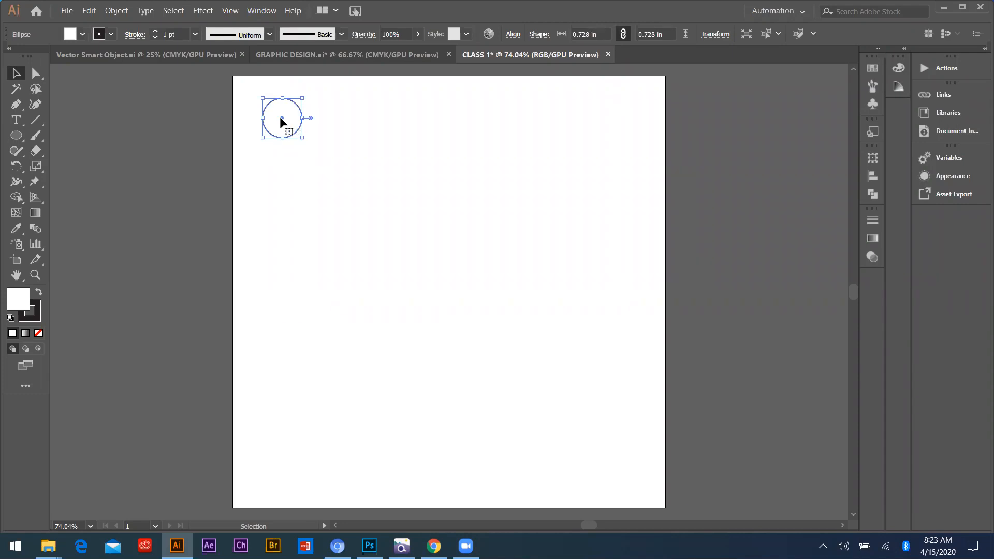
- Fill the circle with pinkish red FF1D5E, remove its stroke and deselect it
{"action": "double_click", "coordinate": [24, 305]}
{"action": "left_click", "coordinate": [517, 204]}
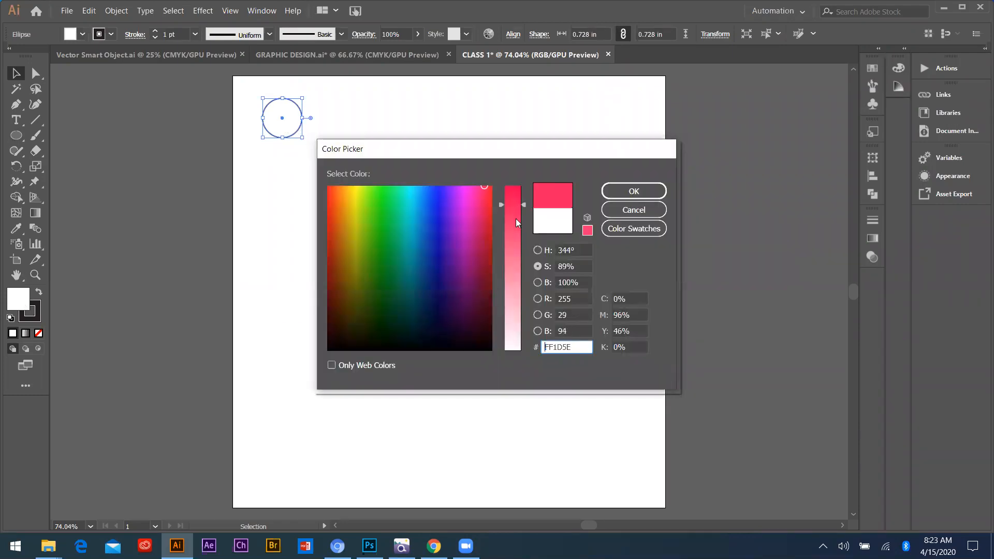
{"action": "left_click", "coordinate": [634, 192]}
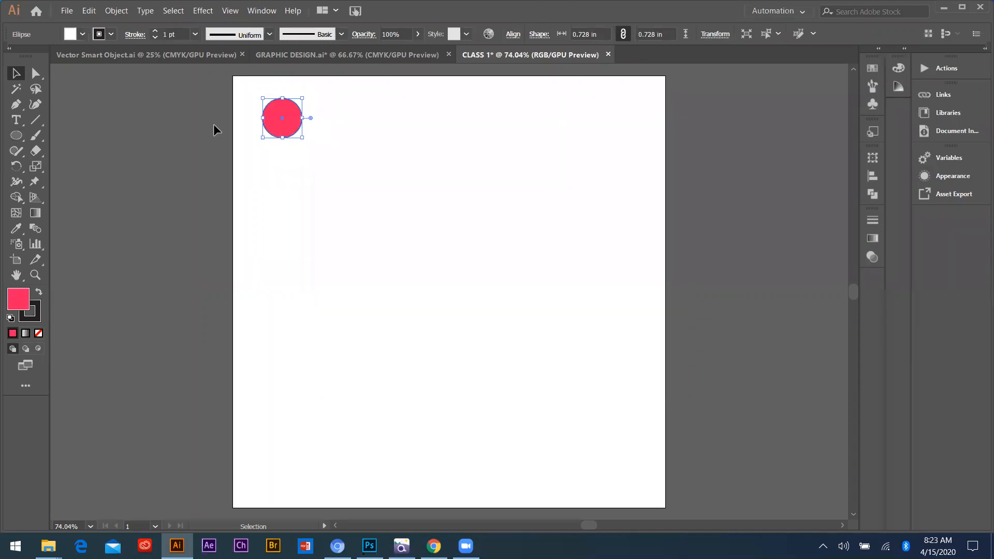
{"action": "left_click", "coordinate": [36, 309]}
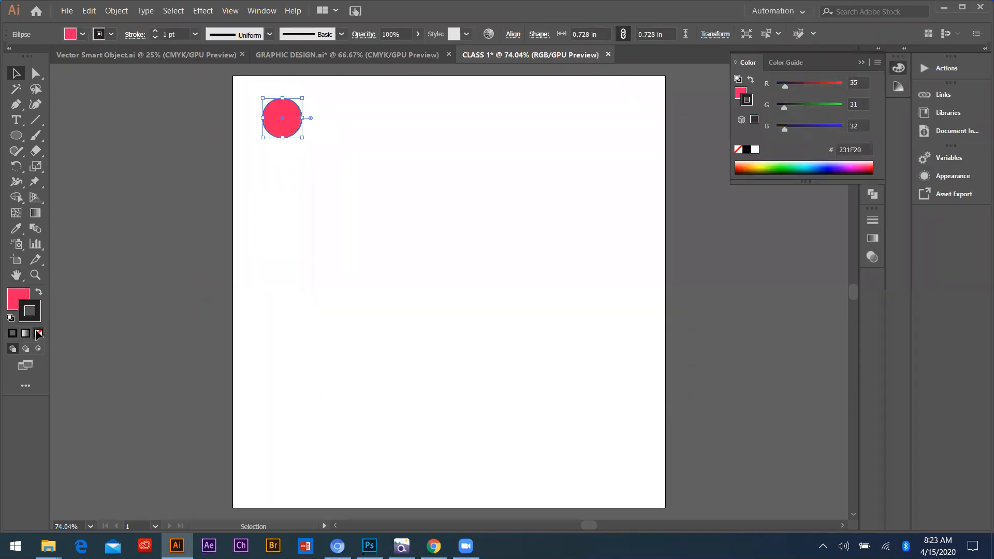
{"action": "left_click", "coordinate": [38, 333]}
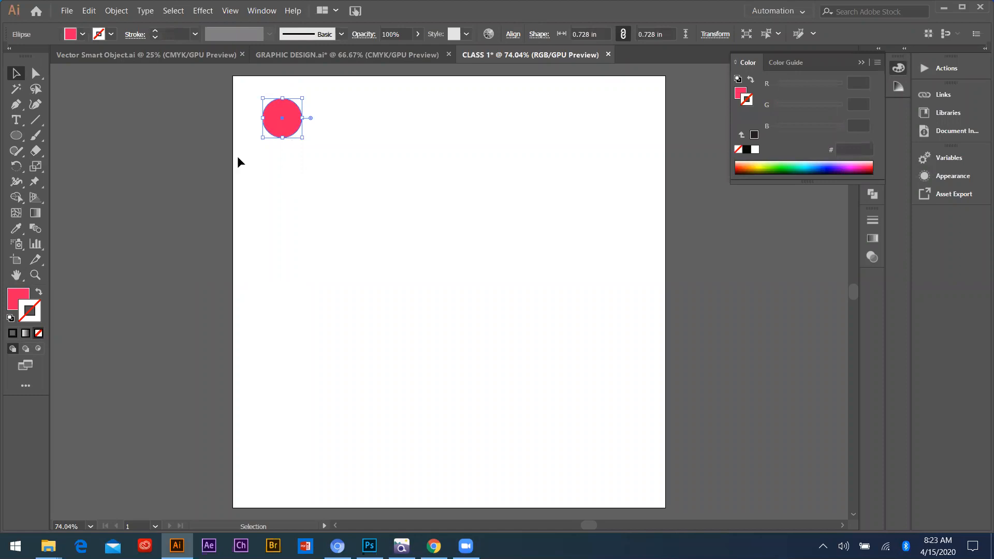
{"action": "left_click", "coordinate": [195, 117]}
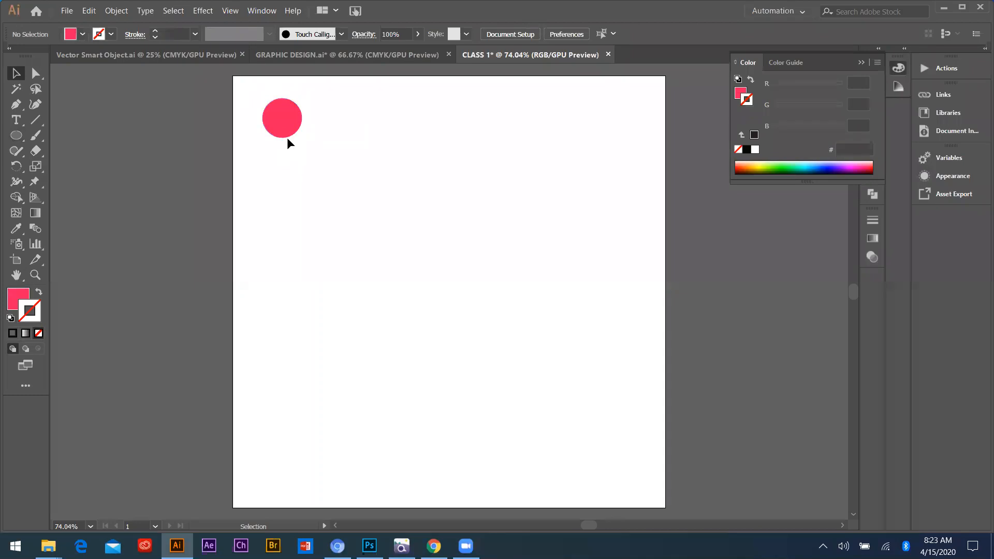
- Duplicate the red circle directly below the original and turn off Smart Guides
{"action": "left_click_drag", "start_coordinate": [281, 122], "coordinate": [282, 166]}
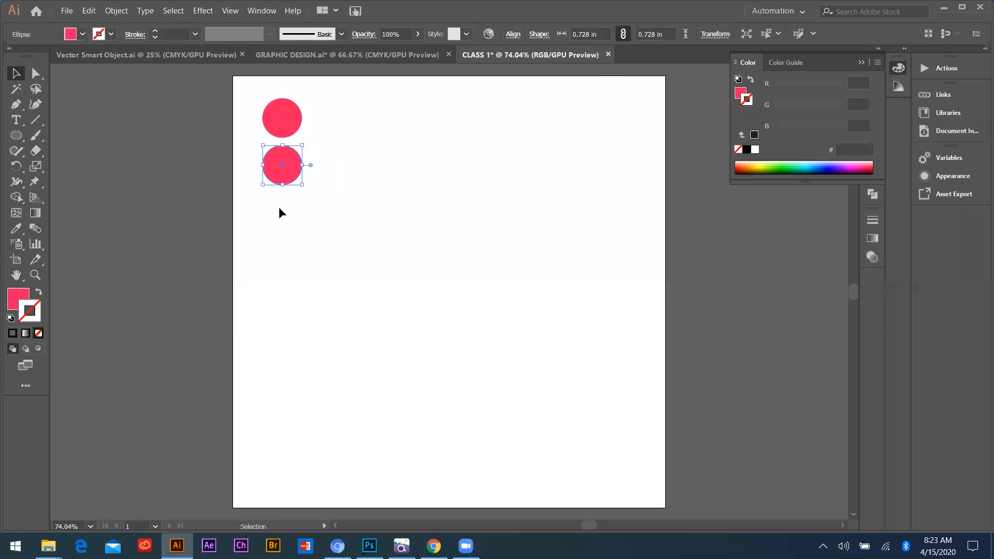
{"action": "left_click", "coordinate": [231, 11]}
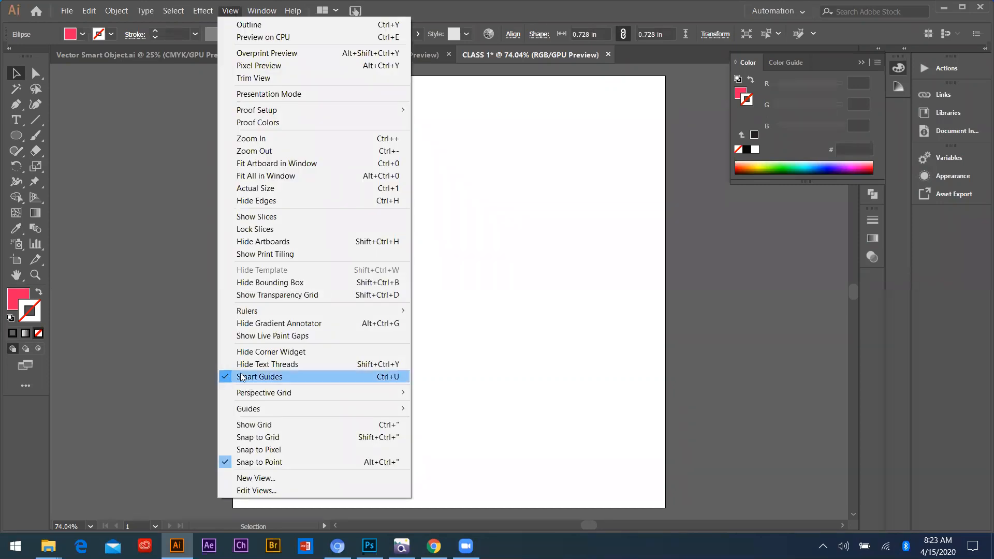
{"action": "left_click", "coordinate": [247, 377]}
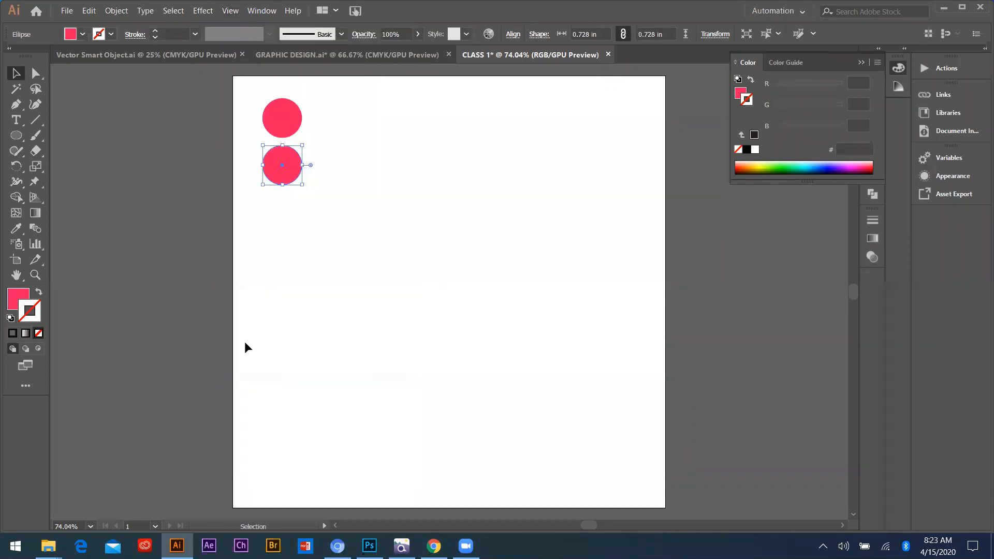
- Move the lower circle slightly closer to the original and delete it
{"action": "mouse_move", "coordinate": [286, 171]}
{"action": "left_mouse_down"}
{"action": "mouse_move", "coordinate": [282, 123]}
{"action": "mouse_move", "coordinate": [289, 163]}
{"action": "left_mouse_up"}
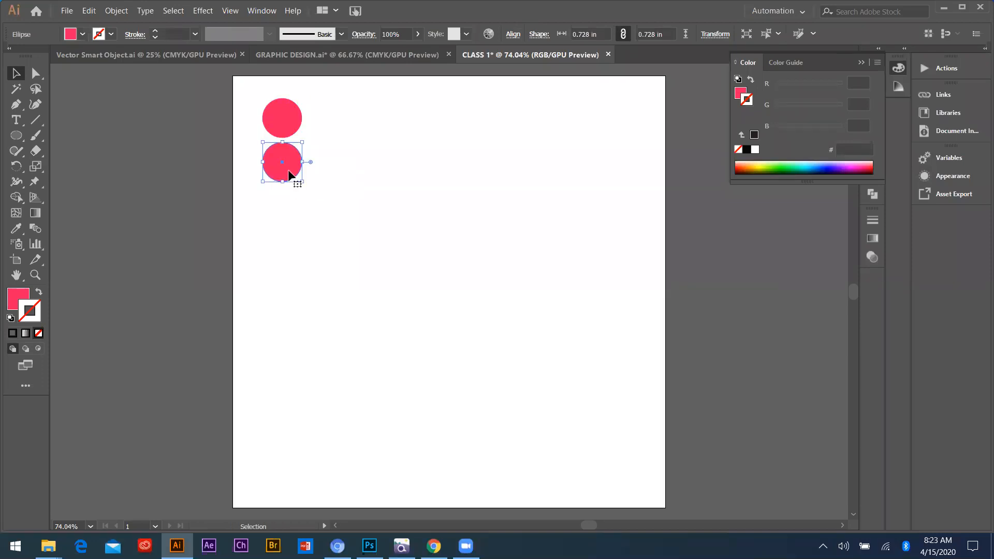
{"action": "key", "text": "Delete"}
- Select the remaining red circle and duplicate it straight down, leaving a small gap
{"action": "left_click", "coordinate": [285, 118]}
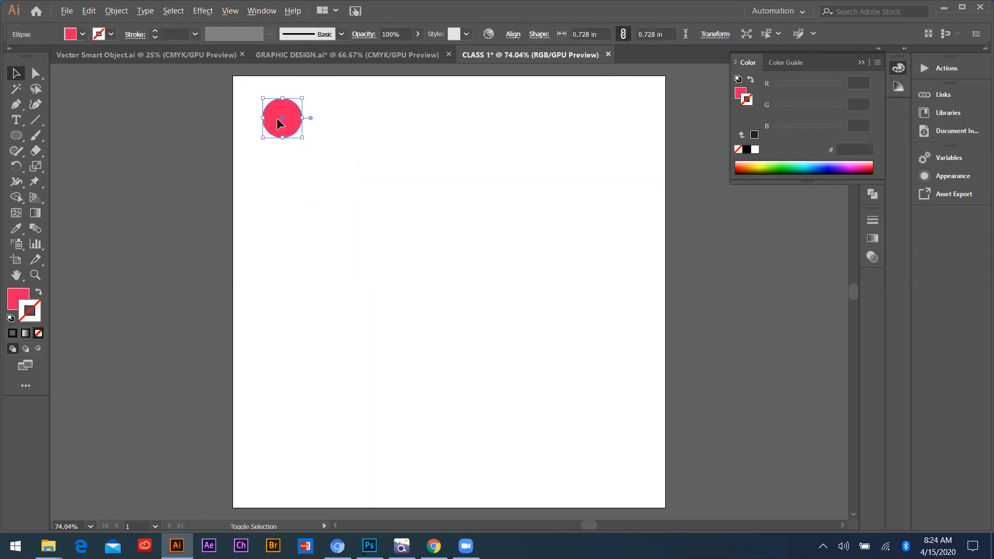
{"action": "left_click", "coordinate": [285, 160]}
{"action": "left_click_drag", "start_coordinate": [275, 114], "coordinate": [282, 165]}
{"action": "left_click_drag", "start_coordinate": [288, 116], "coordinate": [284, 163]}
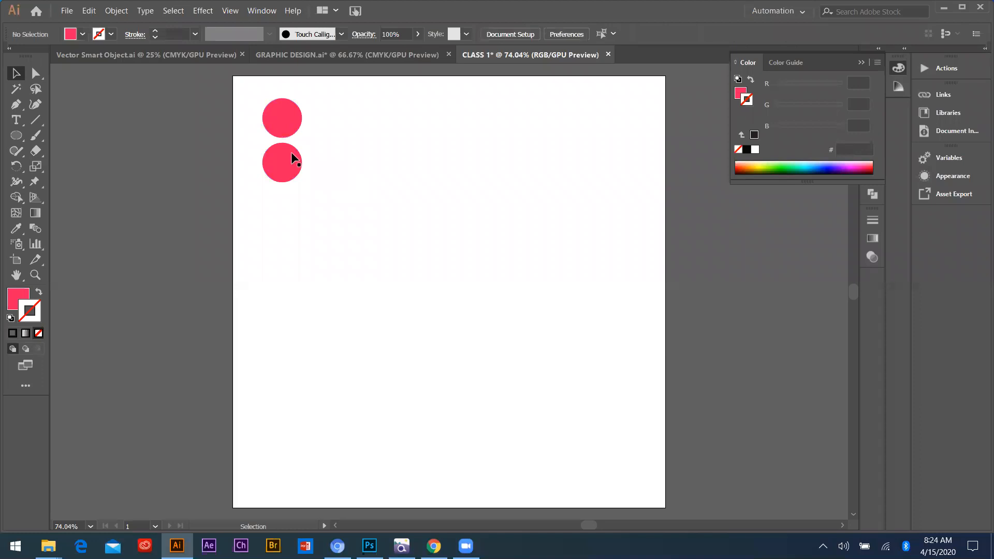
- Delete the lower circle and duplicate the remaining one to its right with a wide gap
{"action": "left_click", "coordinate": [284, 128]}
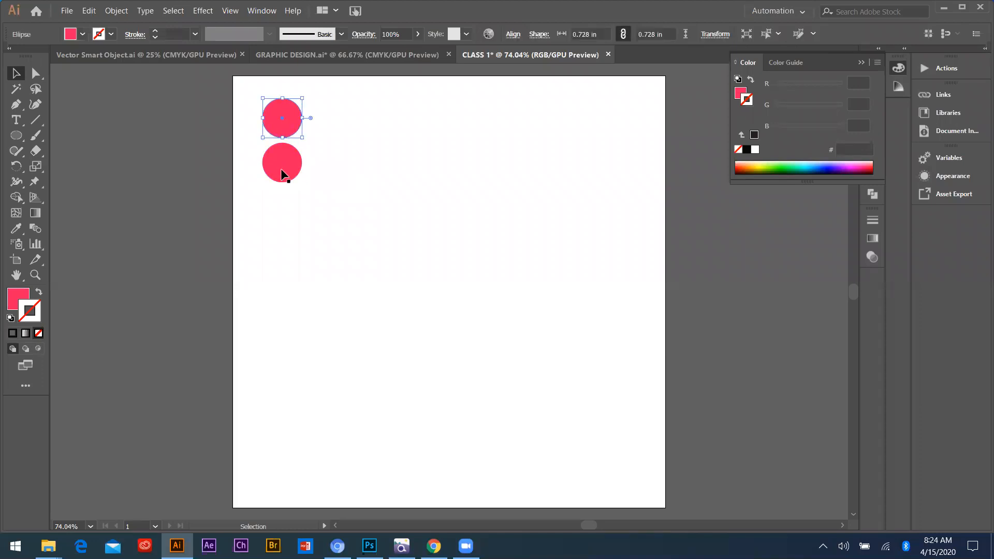
{"action": "left_click", "coordinate": [284, 176]}
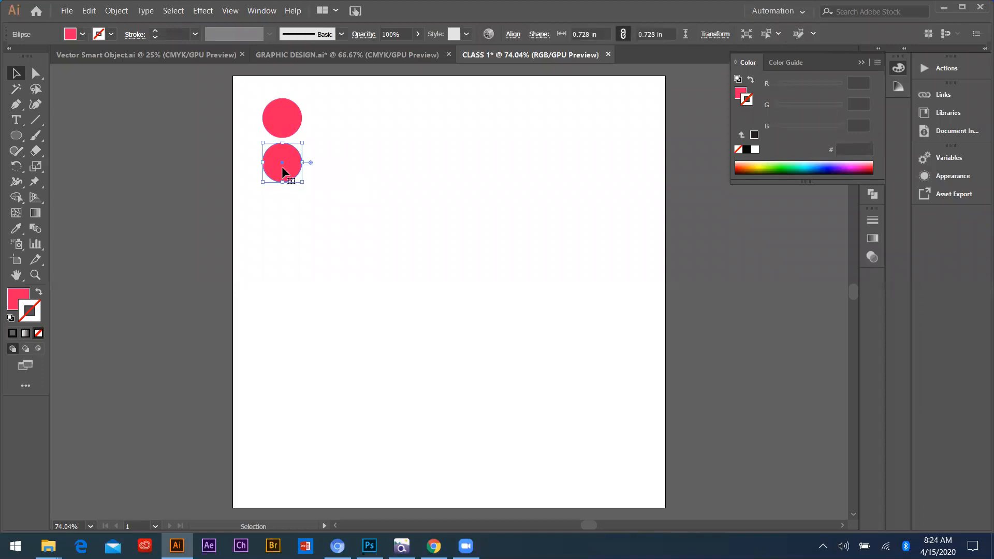
{"action": "key", "text": "Delete"}
{"action": "left_click_drag", "start_coordinate": [283, 122], "coordinate": [379, 126]}
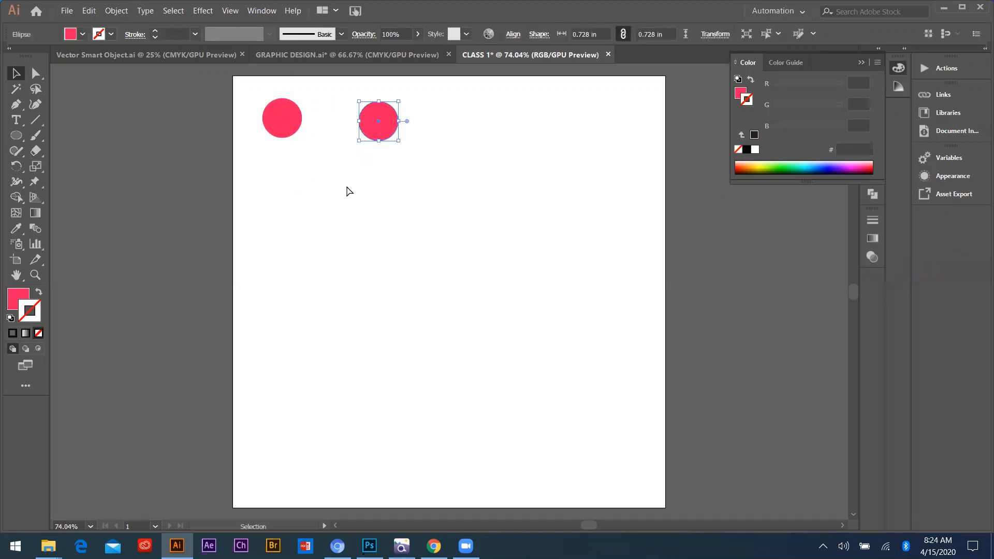
- Undo the last duplicate, then copy the remaining red circle and paste it in place
{"action": "key", "text": "ctrl+z"}
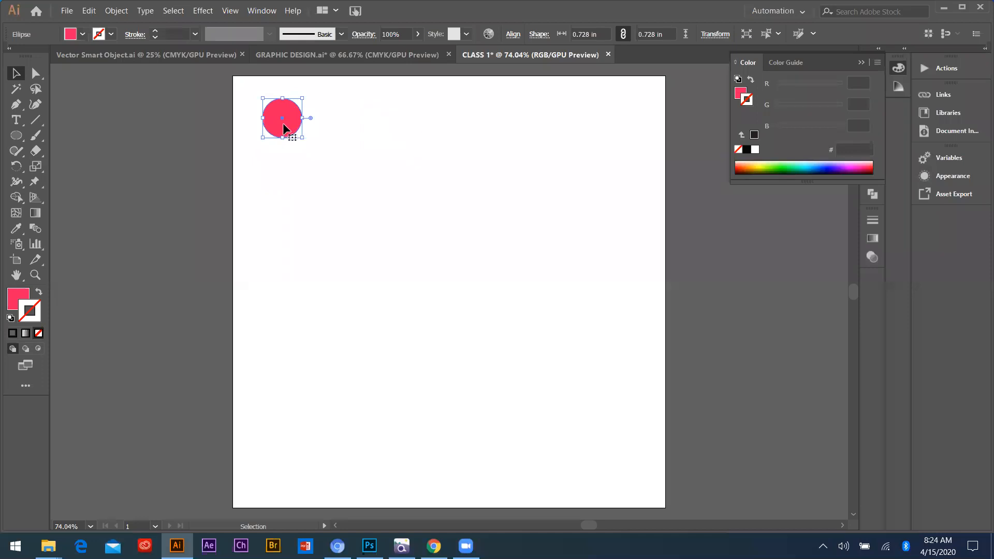
{"action": "left_click", "coordinate": [117, 11]}
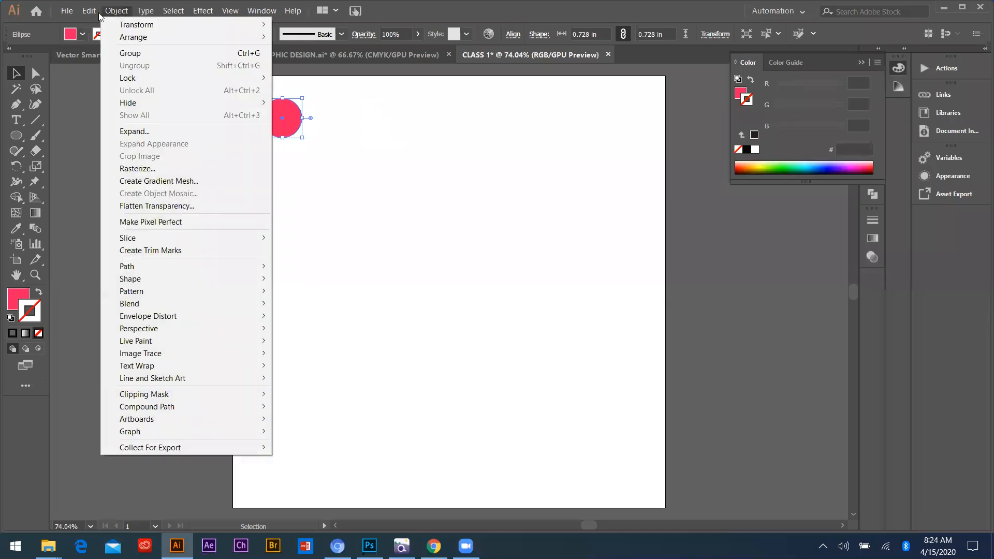
{"action": "mouse_move", "coordinate": [89, 12]}
{"action": "left_click", "coordinate": [106, 66]}
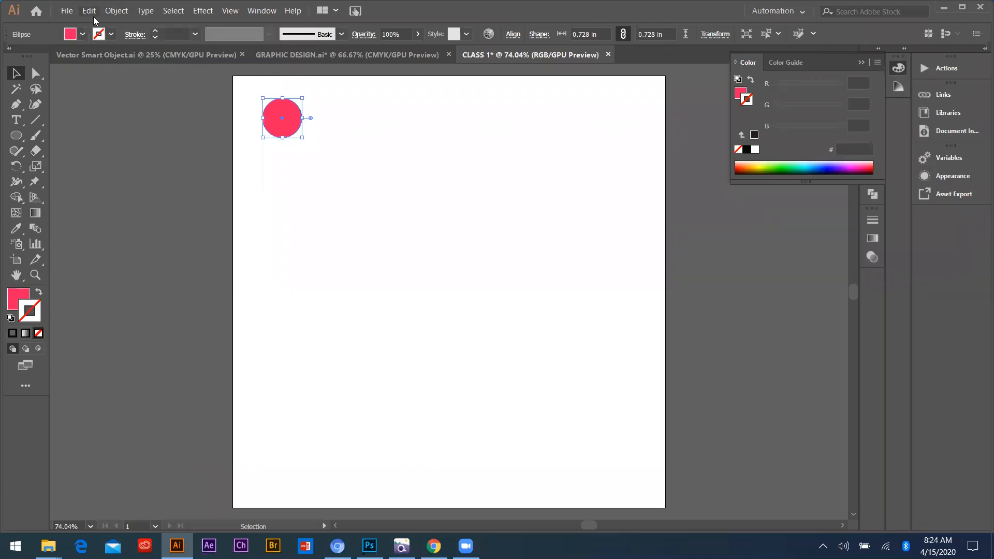
{"action": "left_click", "coordinate": [94, 16]}
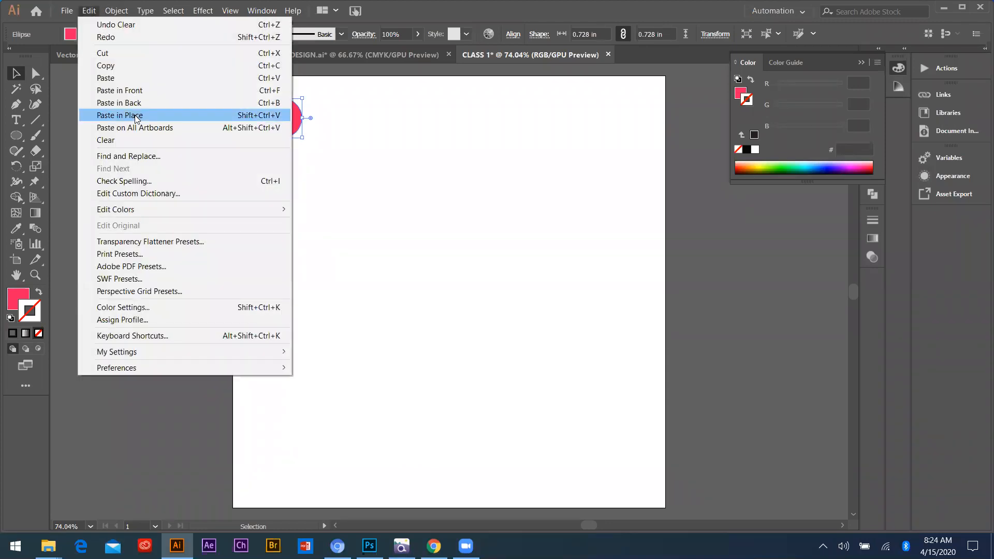
{"action": "left_click", "coordinate": [136, 117]}
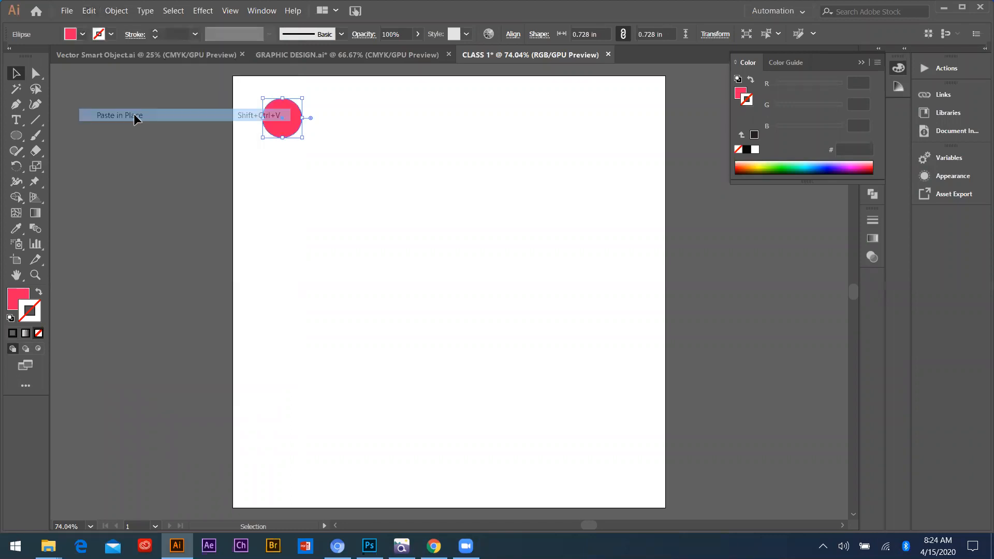
- Move the pasted circle to the right of the original and delete it
{"action": "left_click", "coordinate": [320, 133]}
{"action": "left_click_drag", "start_coordinate": [289, 135], "coordinate": [323, 137]}
{"action": "left_click", "coordinate": [367, 123]}
{"action": "left_click_drag", "start_coordinate": [322, 122], "coordinate": [361, 126]}
{"action": "key", "text": "ctrl+z"}
{"action": "left_click", "coordinate": [333, 125]}
{"action": "key", "text": "Delete"}
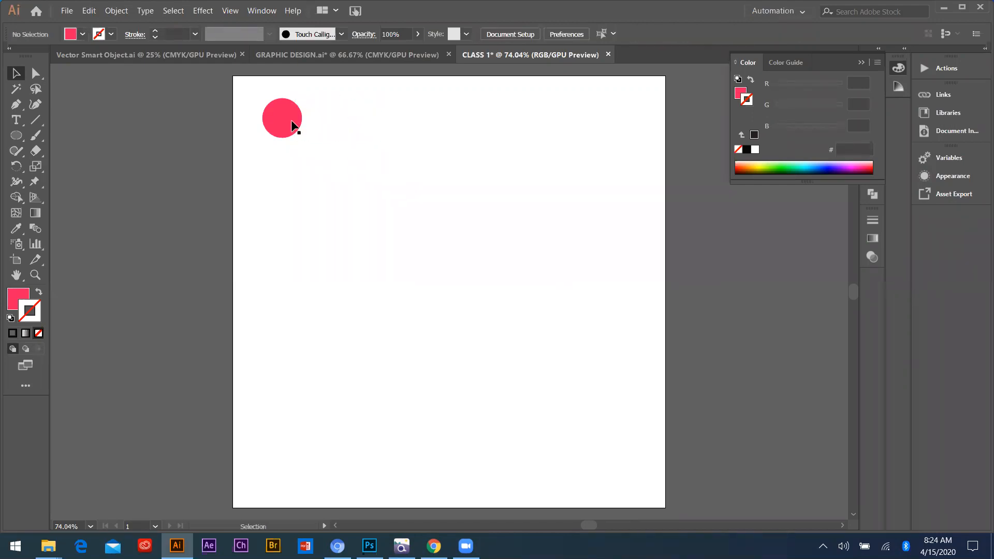
- Duplicate the red circle freehand to its right with a moderate gap, and delete the copy
{"action": "scroll", "coordinate": [282, 126], "scroll_direction": "up", "scroll_amount": 3}
{"action": "scroll", "coordinate": [282, 124], "scroll_direction": "up", "scroll_amount": 2}
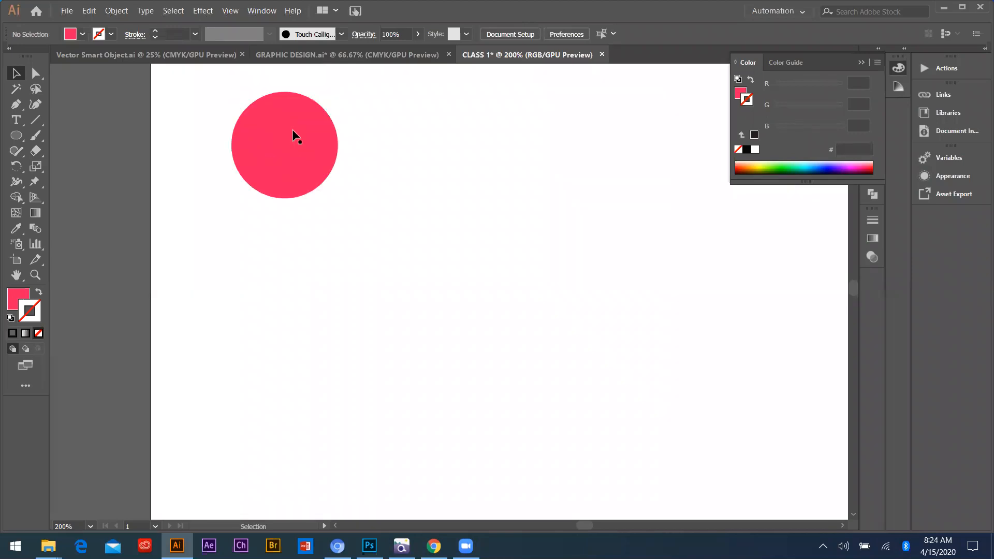
{"action": "left_click_drag", "start_coordinate": [279, 170], "coordinate": [437, 189]}
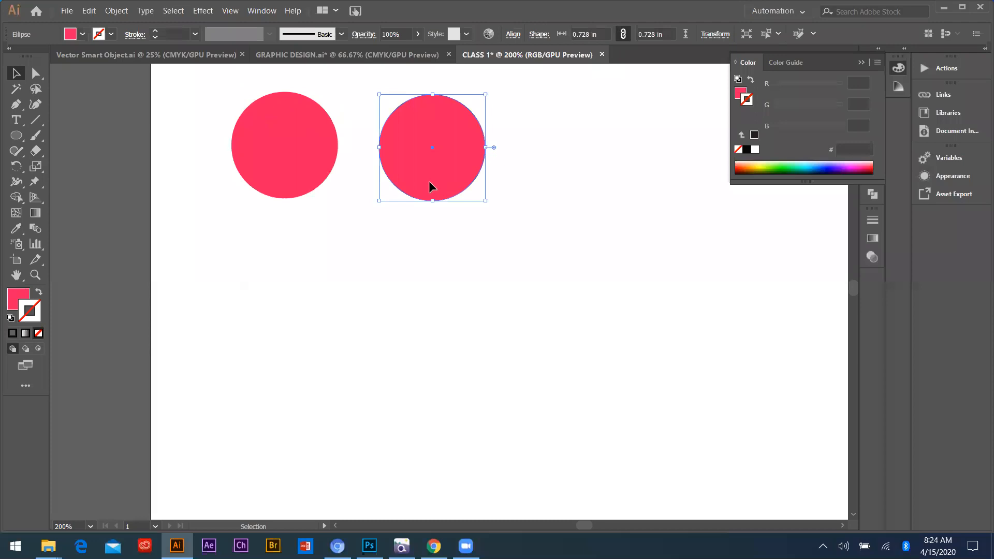
{"action": "key", "text": "Delete"}
- Select the remaining circle, duplicate it exactly level to its right, and delete the copy
{"action": "left_click", "coordinate": [302, 147]}
{"action": "left_click_drag", "start_coordinate": [303, 147], "coordinate": [422, 146]}
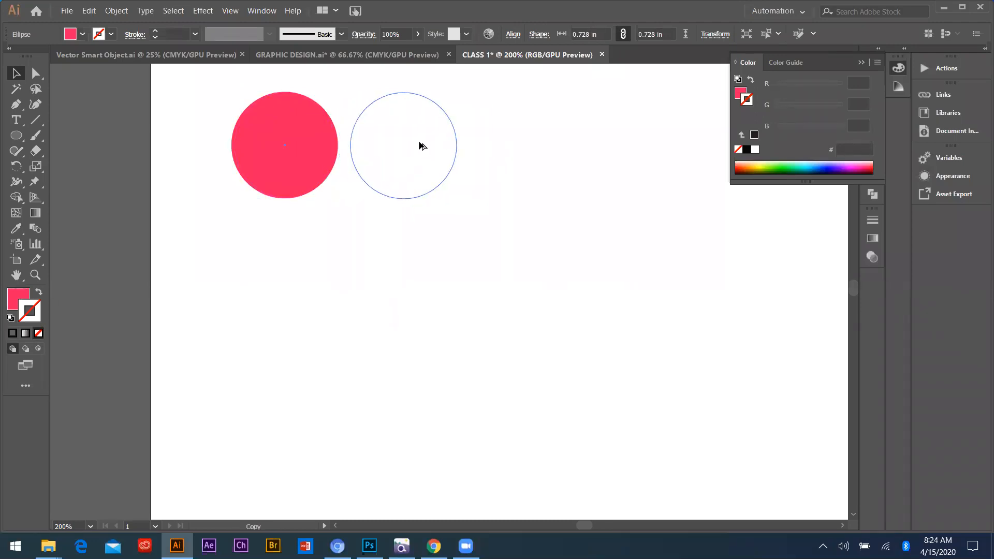
{"action": "left_click_drag", "start_coordinate": [422, 145], "coordinate": [455, 141]}
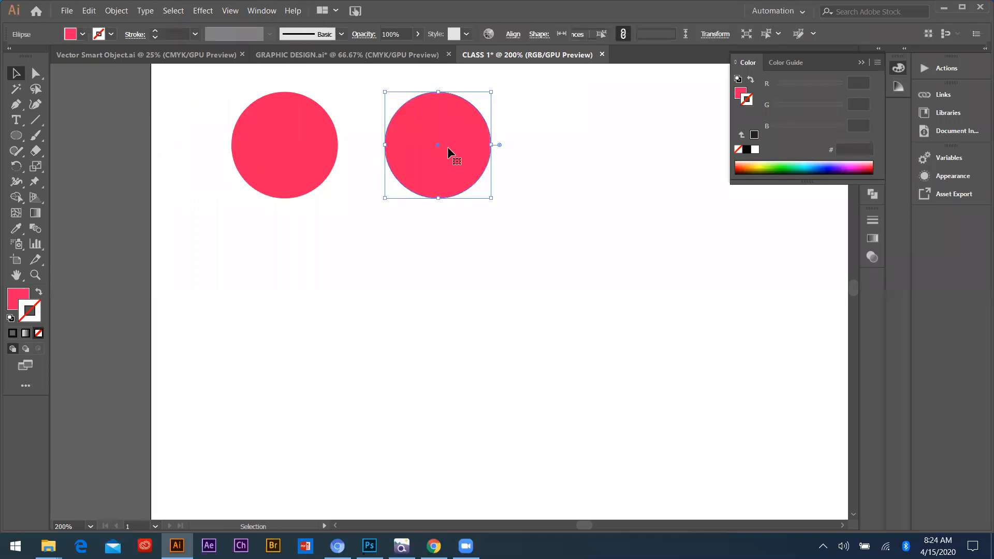
{"action": "key", "text": "Delete"}
- Duplicate the red circle straight down with a small gap and repeat the copy to make a column of five
{"action": "left_click", "coordinate": [279, 159]}
{"action": "left_click_drag", "start_coordinate": [281, 158], "coordinate": [280, 270]}
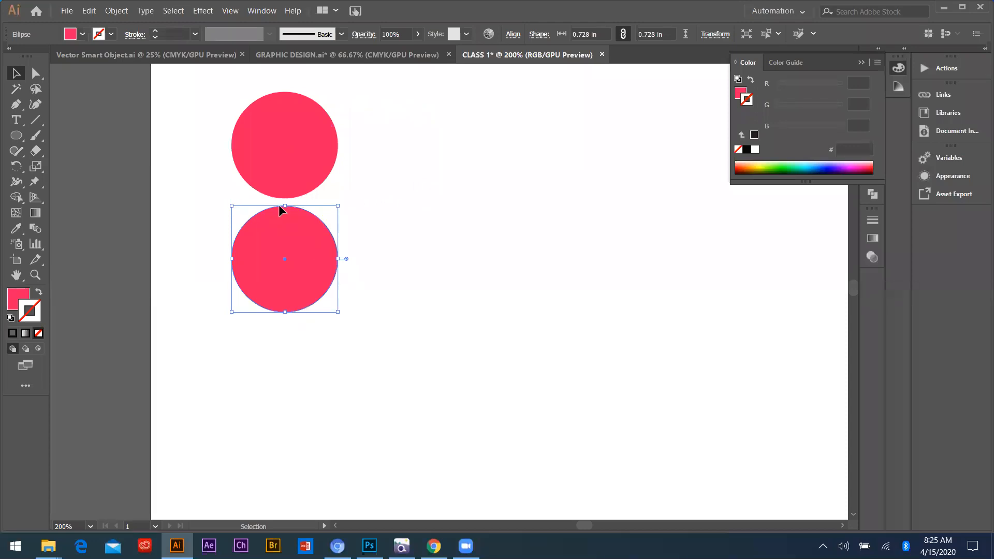
{"action": "key", "text": "a"}
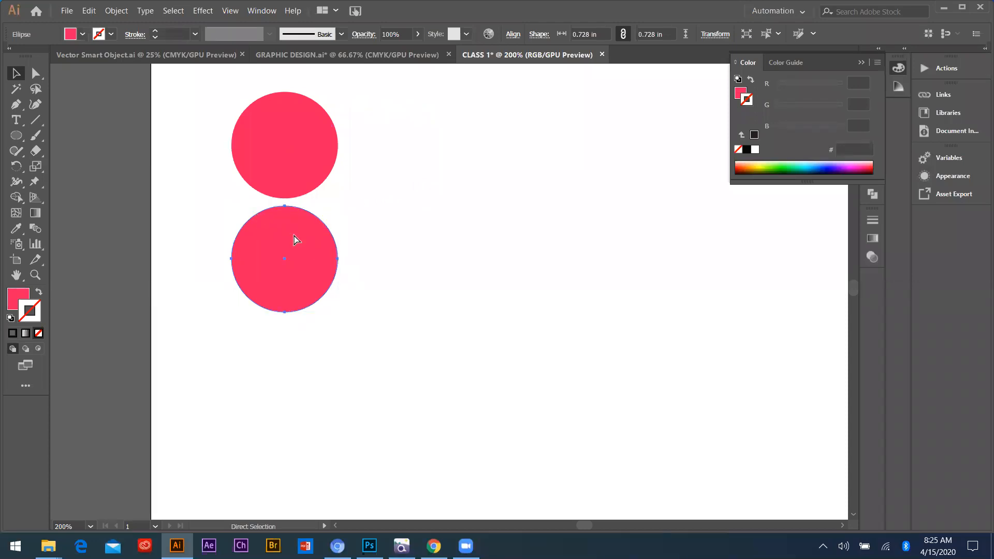
{"action": "key", "text": "ctrl+d"}
{"action": "key", "text": "ctrl+d"}
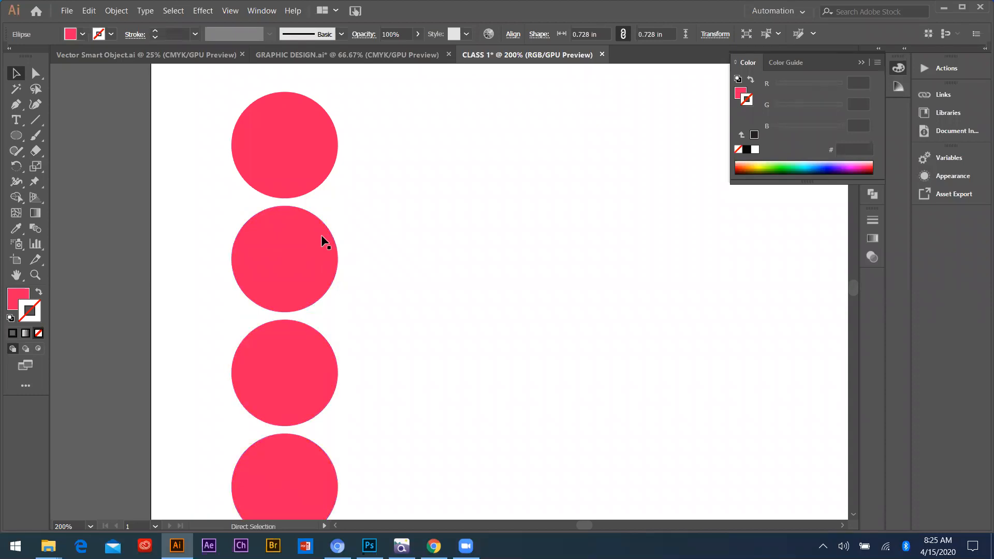
- Repeat the copy down to the artboard's bottom edge and undo the circle that overhangs it, leaving nine circles
{"action": "scroll", "coordinate": [321, 234], "scroll_direction": "down", "scroll_amount": 3}
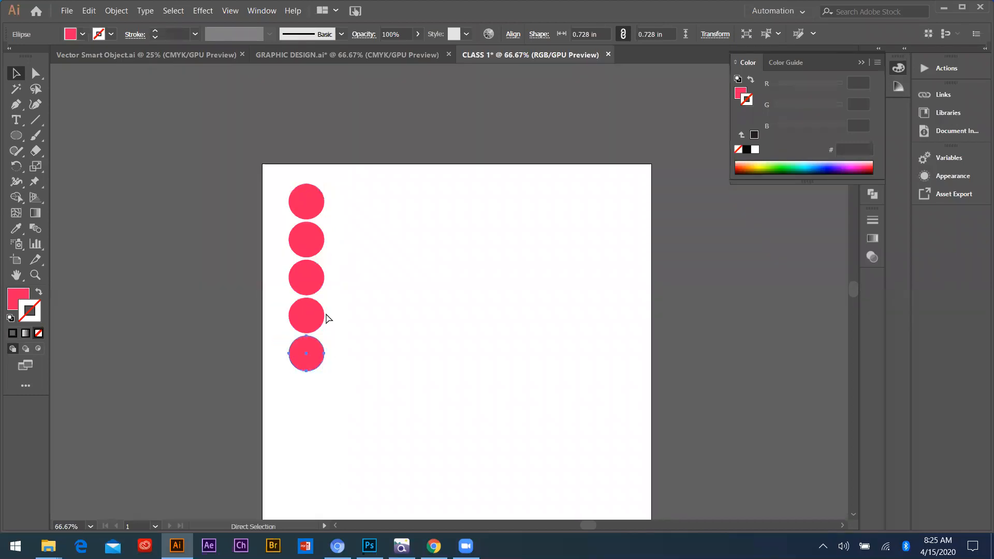
{"action": "key", "text": "ctrl+d"}
{"action": "key", "text": "ctrl+d"}
{"action": "key", "text": "ctrl+d"}
{"action": "key", "text": "ctrl+d"}
{"action": "key", "text": "ctrl+d"}
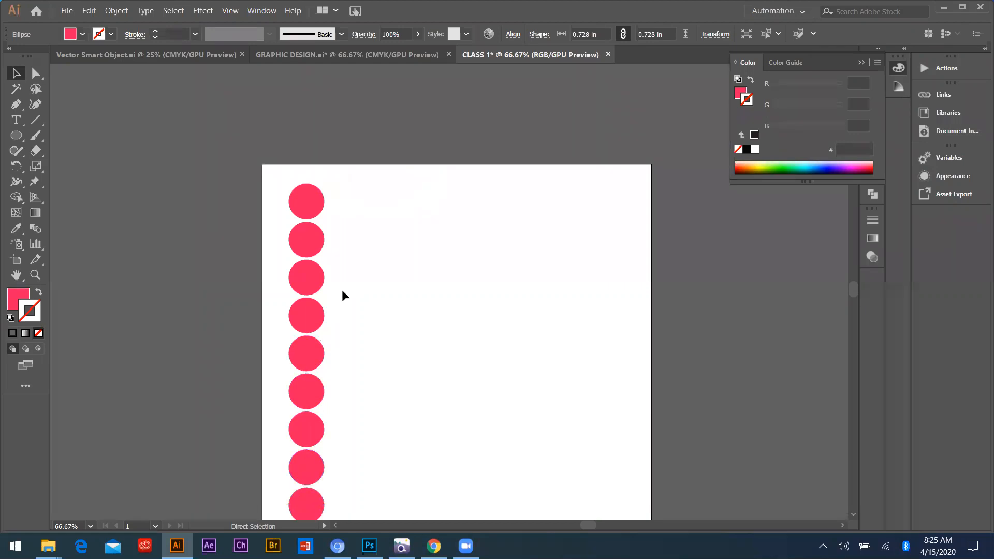
{"action": "scroll", "coordinate": [345, 296], "scroll_direction": "down", "scroll_amount": 3}
{"action": "key", "text": "a"}
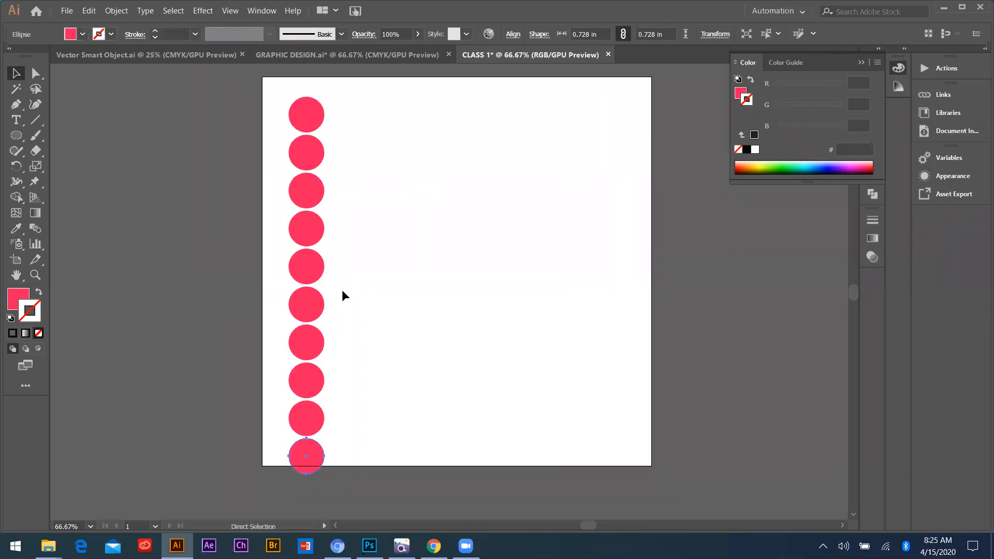
{"action": "key", "text": "ctrl+z"}
{"action": "left_click_drag", "start_coordinate": [279, 103], "coordinate": [345, 437]}
{"action": "left_click_drag", "start_coordinate": [321, 118], "coordinate": [352, 122]}
{"action": "left_click", "coordinate": [373, 130]}
{"action": "key", "text": "ctrl"}
{"action": "key", "text": "ctrl+z"}
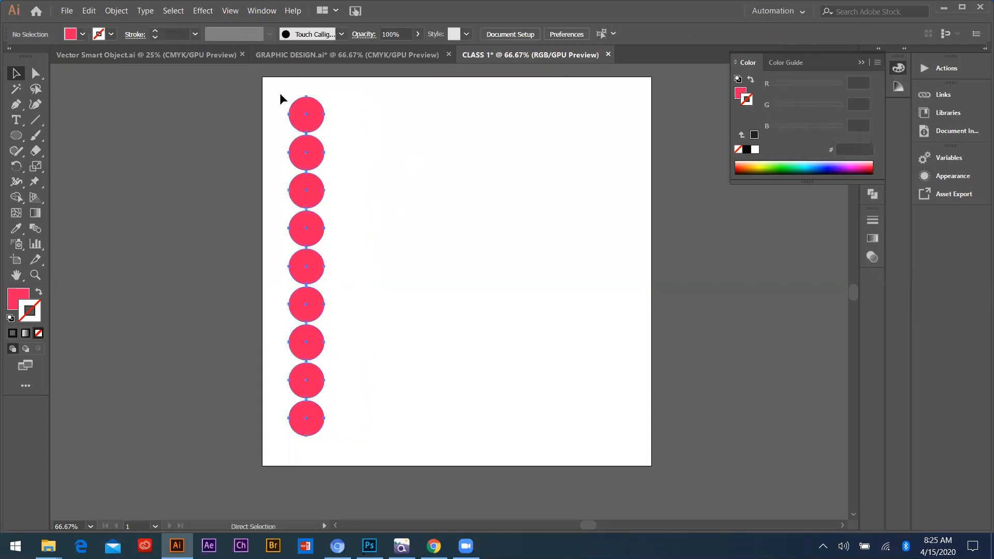
- Duplicate the nine-circle column to its right with a small gap and repeat the copy to make eight columns
{"action": "left_click_drag", "start_coordinate": [286, 89], "coordinate": [339, 438]}
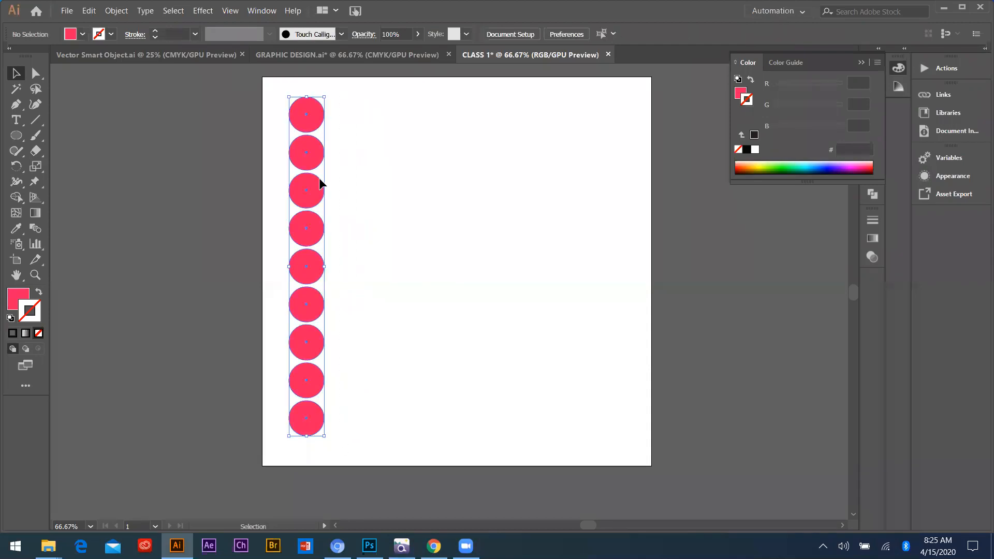
{"action": "left_click_drag", "start_coordinate": [314, 123], "coordinate": [354, 130]}
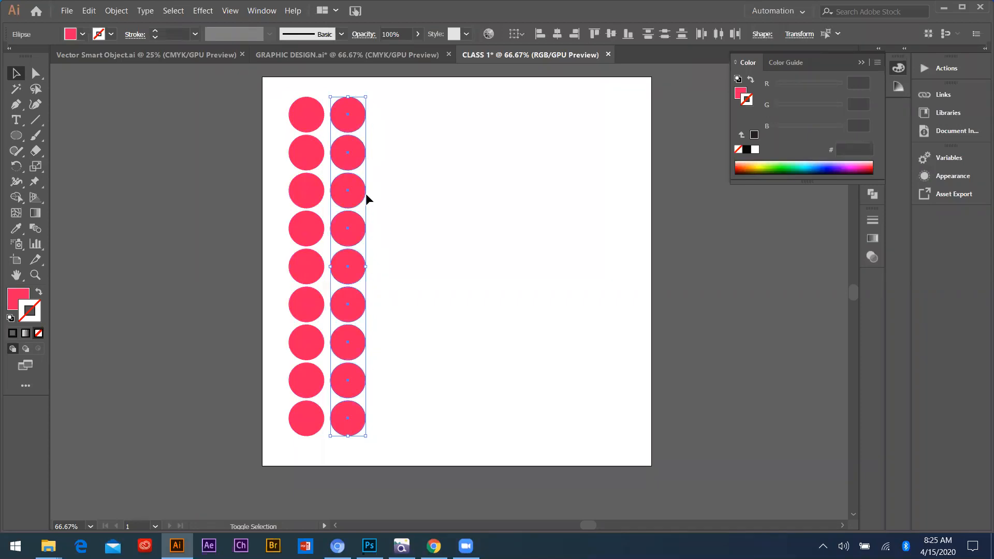
{"action": "key", "text": "ctrl+d"}
{"action": "key", "text": "ctrl+d"}
{"action": "key", "text": "ctrl+d"}
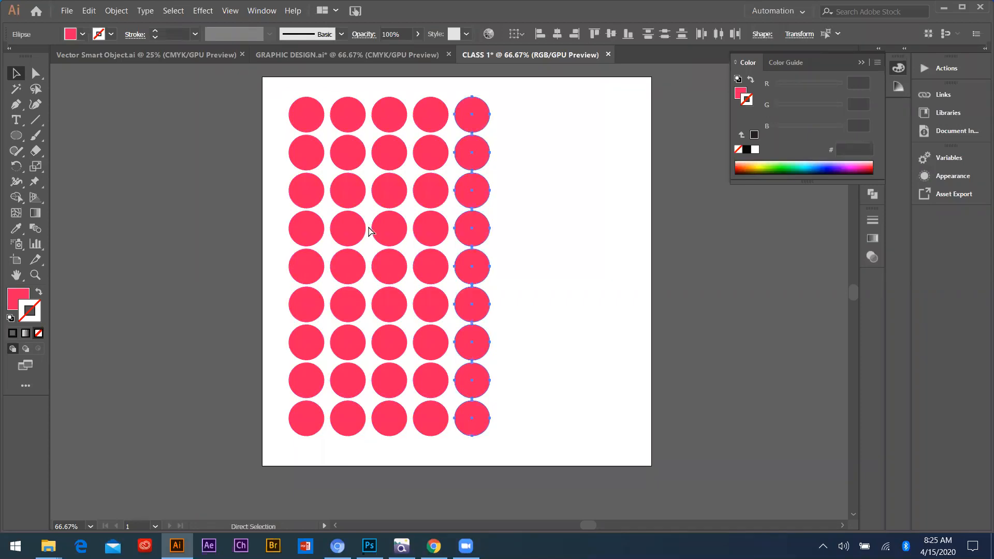
{"action": "key", "text": "ctrl+d"}
{"action": "key", "text": "ctrl+d"}
{"action": "key", "text": "ctrl+d"}
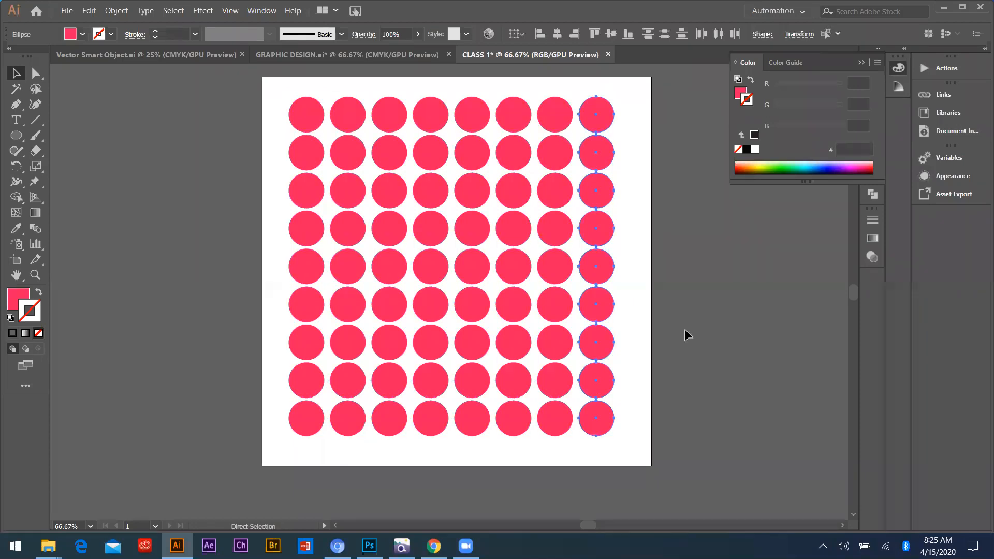
- Select all the circles and nudge the grid slightly down and right towards the artboard's centre
{"action": "left_click", "coordinate": [270, 95]}
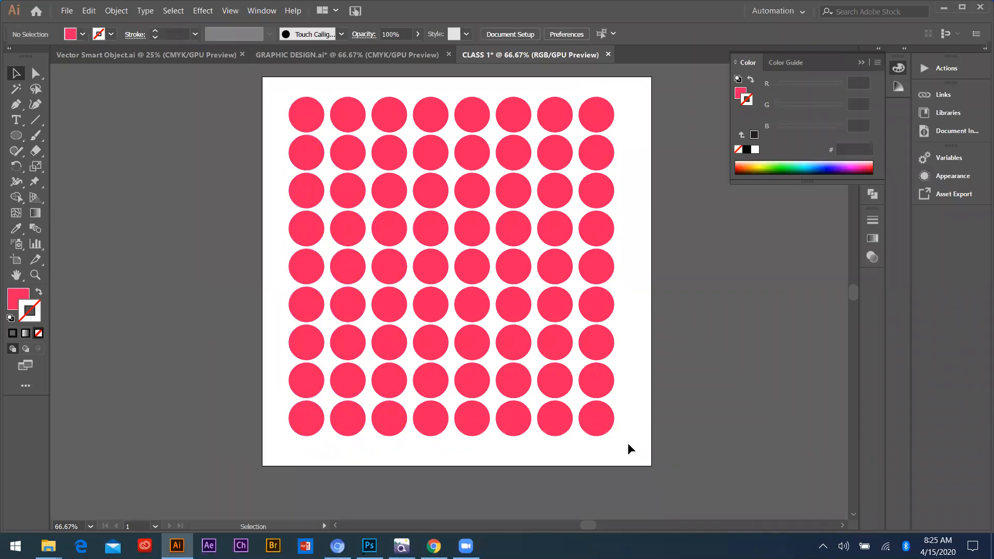
{"action": "key", "text": "ctrl+a"}
{"action": "key", "text": "Down"}
{"action": "key", "text": "Down"}
{"action": "key", "text": "Down"}
{"action": "key", "text": "Down"}
{"action": "key", "text": "Down"}
{"action": "key", "text": "Down"}
{"action": "key", "text": "Down"}
{"action": "key", "text": "Down"}
{"action": "key", "text": "Right"}
{"action": "key", "text": "Right"}
{"action": "key", "text": "Right"}
{"action": "key", "text": "Right"}
{"action": "key", "text": "Right"}
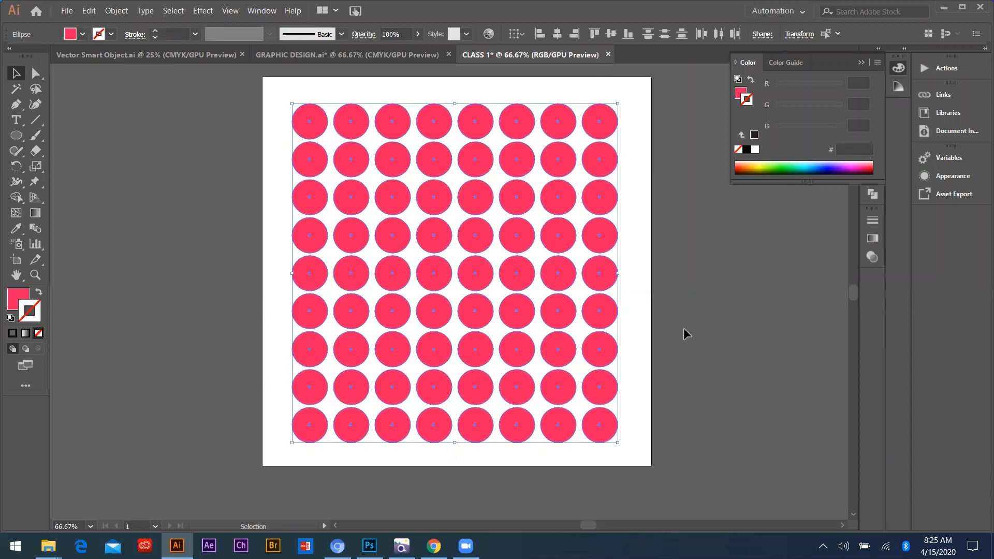
- Scale down the second and fourth columns of circles about their centres, making the fourth much smaller than the second
{"action": "left_click", "coordinate": [418, 169]}
{"action": "left_click_drag", "start_coordinate": [366, 269], "coordinate": [362, 377]}
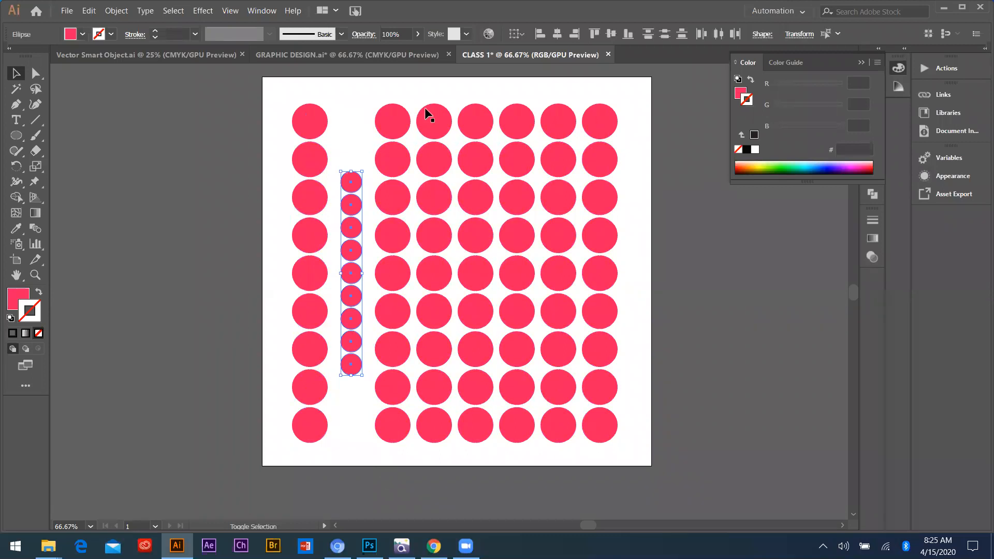
{"action": "left_click_drag", "start_coordinate": [442, 442], "coordinate": [439, 425]}
{"action": "left_click", "coordinate": [450, 443]}
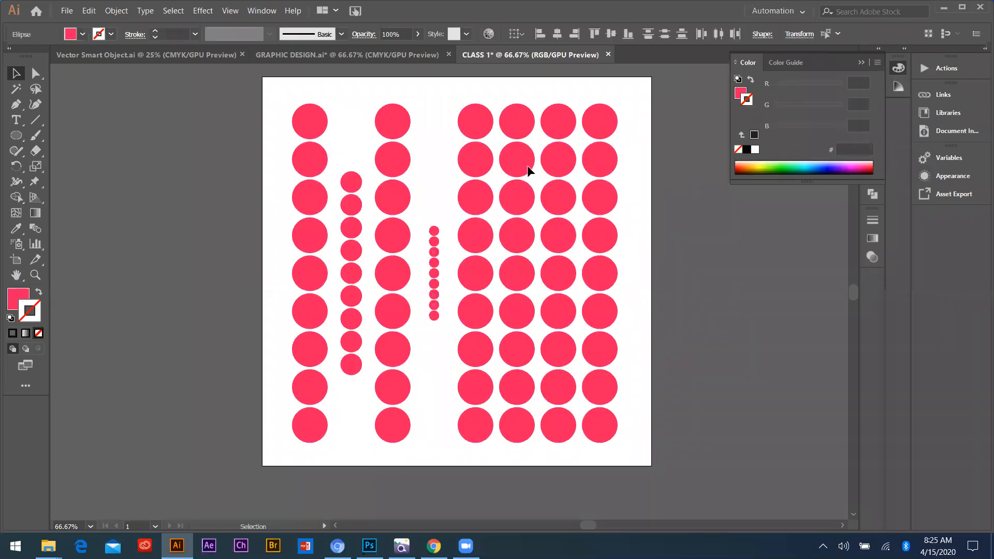
- Scale down the sixth column to tiny circles and the eighth to match the second column's size
{"action": "left_click_drag", "start_coordinate": [523, 442], "coordinate": [532, 445]}
{"action": "left_click_drag", "start_coordinate": [524, 403], "coordinate": [521, 377]}
{"action": "left_click_drag", "start_coordinate": [554, 434], "coordinate": [554, 430]}
{"action": "left_click_drag", "start_coordinate": [589, 97], "coordinate": [613, 376]}
{"action": "left_click", "coordinate": [660, 281]}
{"action": "scroll", "coordinate": [359, 231], "scroll_direction": "down", "scroll_amount": 2}
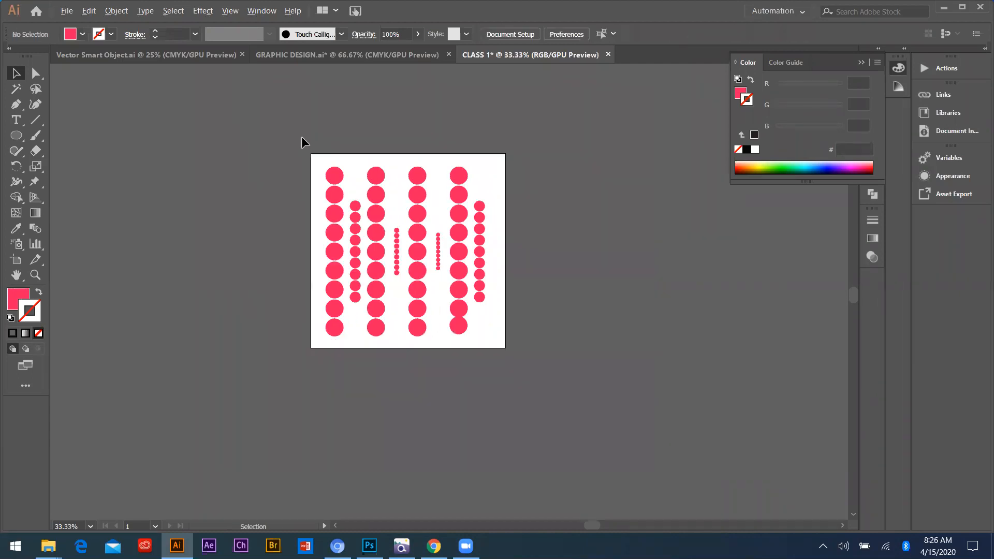
- Look over the finished circle pattern, then select all the circles and delete them from the artboard
{"action": "key", "text": "ctrl+a"}
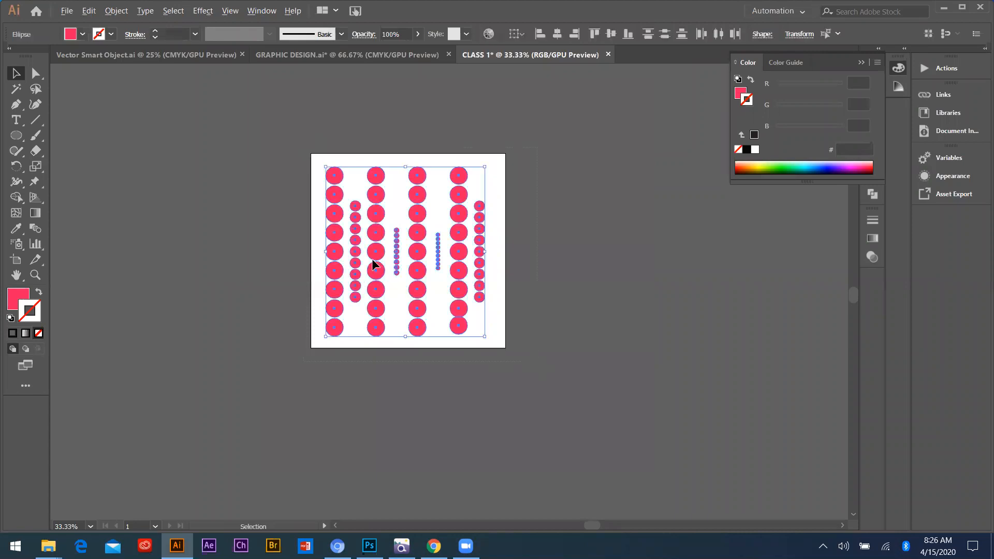
{"action": "scroll", "coordinate": [368, 222], "scroll_direction": "up", "scroll_amount": 3}
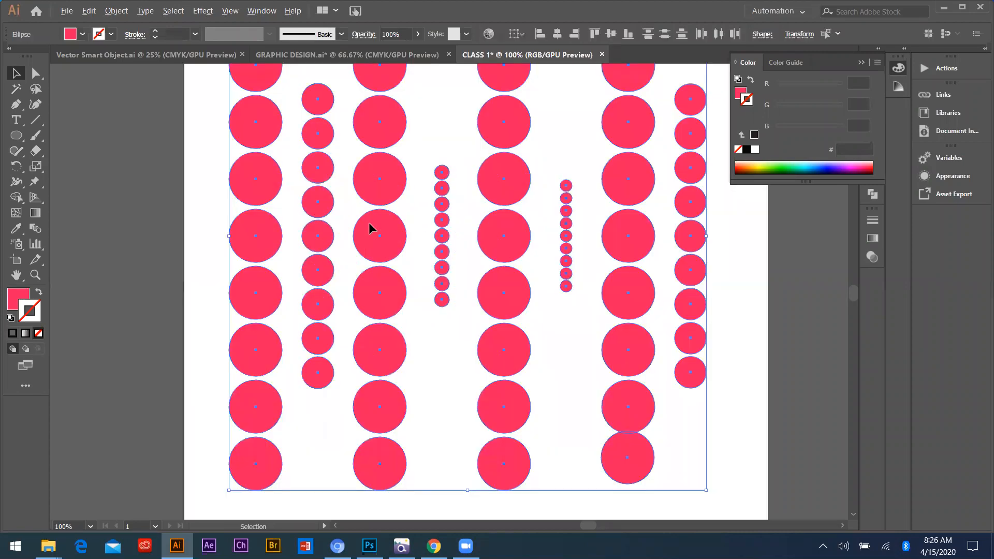
{"action": "scroll", "coordinate": [369, 222], "scroll_direction": "down", "scroll_amount": 2}
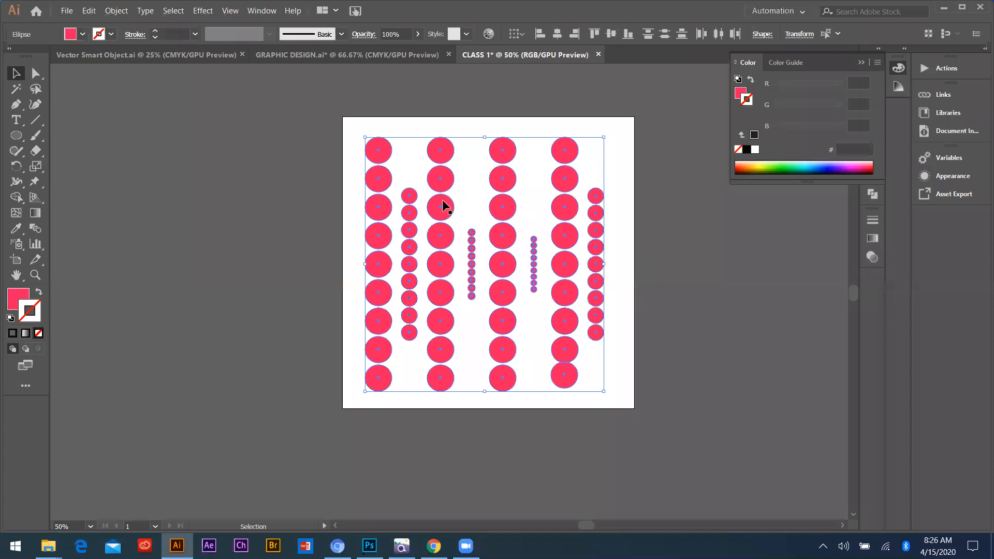
{"action": "left_click", "coordinate": [339, 98]}
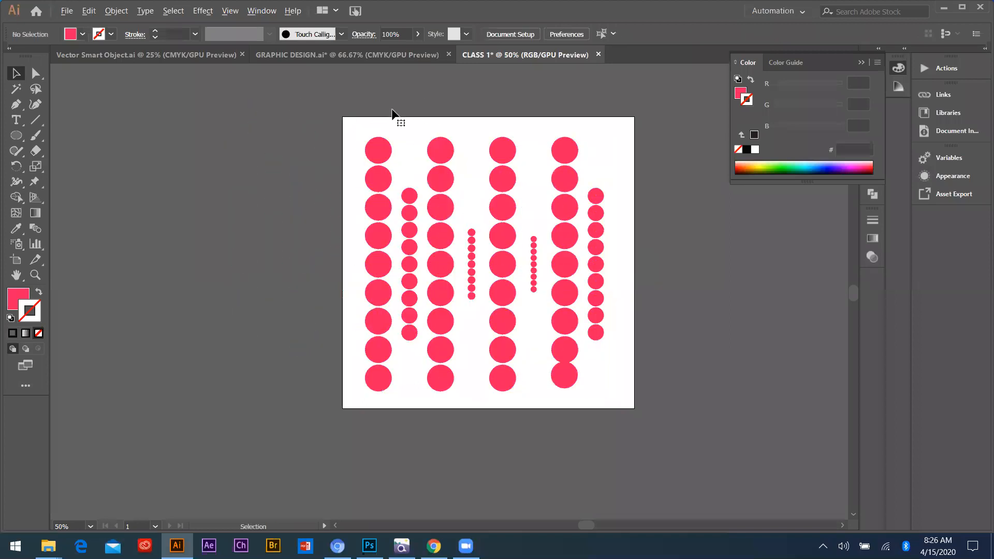
{"action": "scroll", "coordinate": [392, 111], "scroll_direction": "up", "scroll_amount": 2}
{"action": "scroll", "coordinate": [548, 375], "scroll_direction": "down", "scroll_amount": 3}
{"action": "key", "text": "ctrl+a"}
{"action": "key", "text": "Delete"}
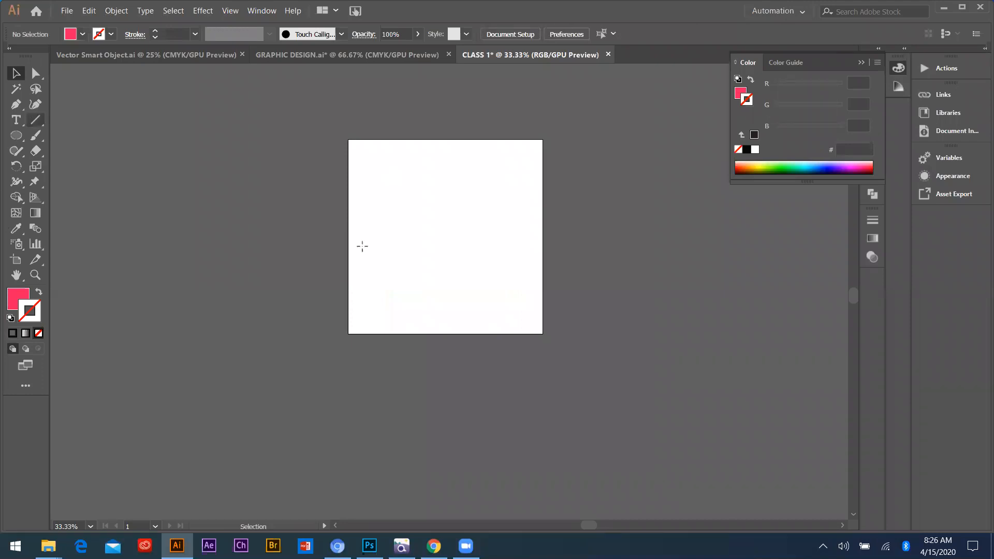
- Draw a square about 1.49 in wide near the artboard's upper-left corner with the Rectangle tool and remove its fill
{"action": "left_click_drag", "start_coordinate": [16, 136], "coordinate": [52, 136]}
{"action": "scroll", "coordinate": [425, 236], "scroll_direction": "up", "scroll_amount": 3}
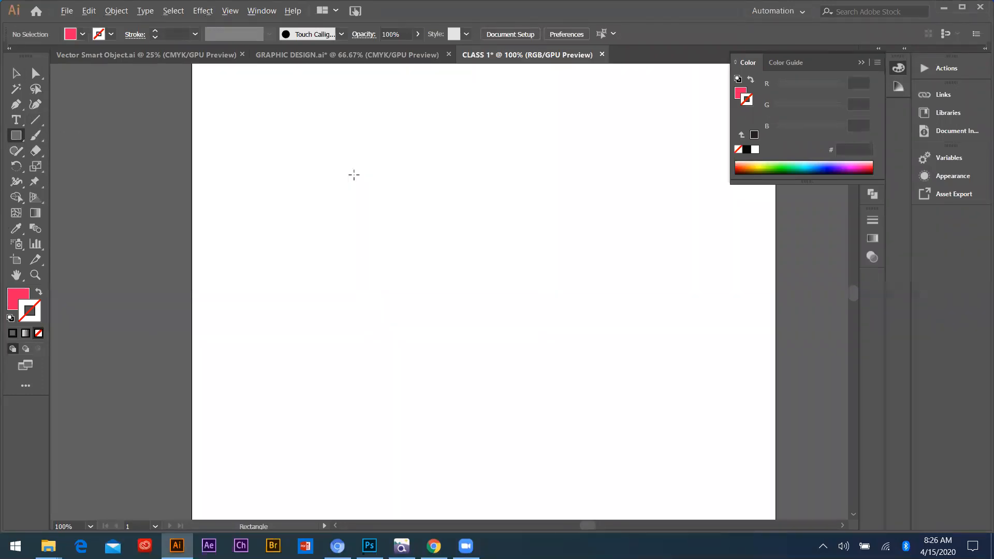
{"action": "scroll", "coordinate": [317, 170], "scroll_direction": "down", "scroll_amount": 1}
{"action": "left_click_drag", "start_coordinate": [347, 154], "coordinate": [275, 85]}
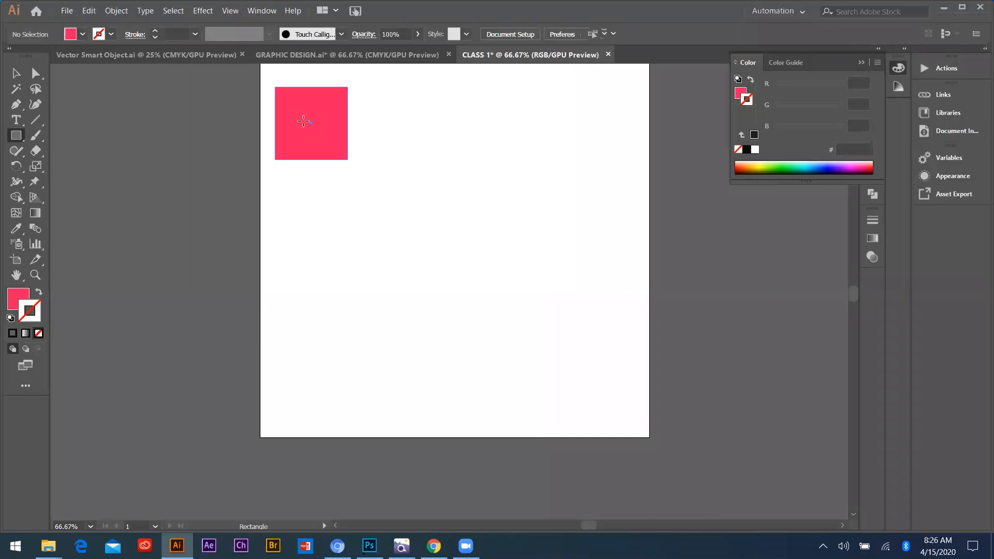
{"action": "scroll", "coordinate": [308, 130], "scroll_direction": "up", "scroll_amount": 2}
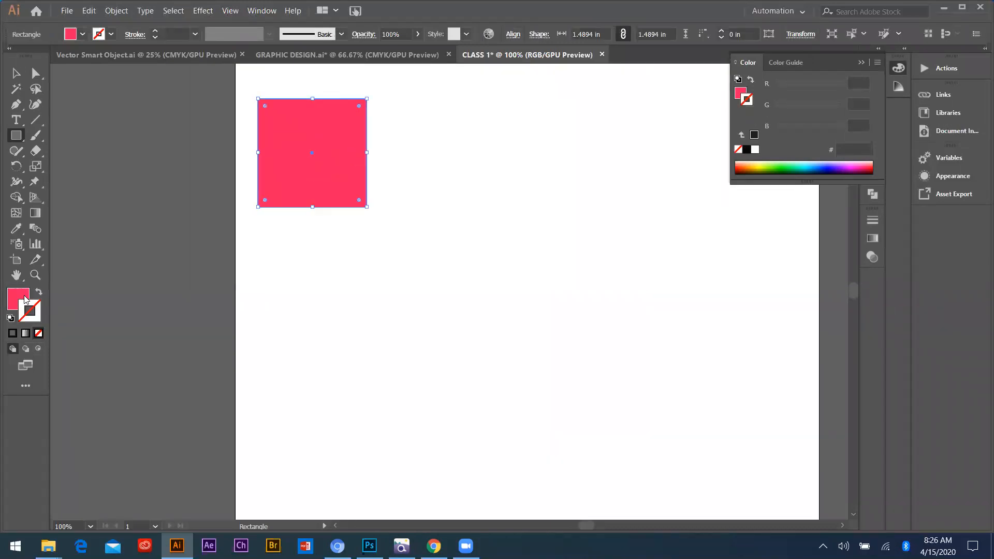
{"action": "left_click", "coordinate": [38, 333]}
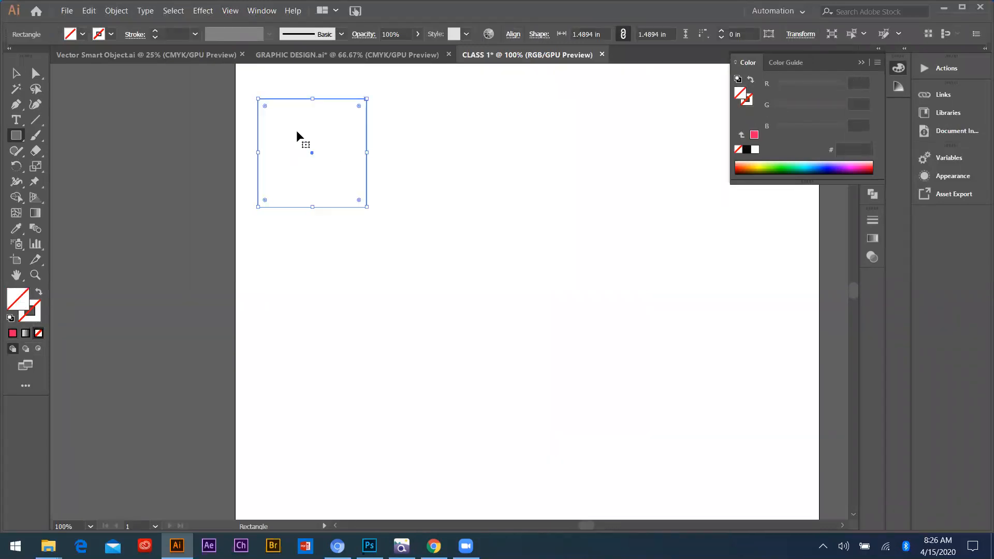
- Resize the unfilled square by its bounding-box handles into a rectangle about 1.31 in wide and 0.88 in high
{"action": "scroll", "coordinate": [267, 104], "scroll_direction": "up", "scroll_amount": 3}
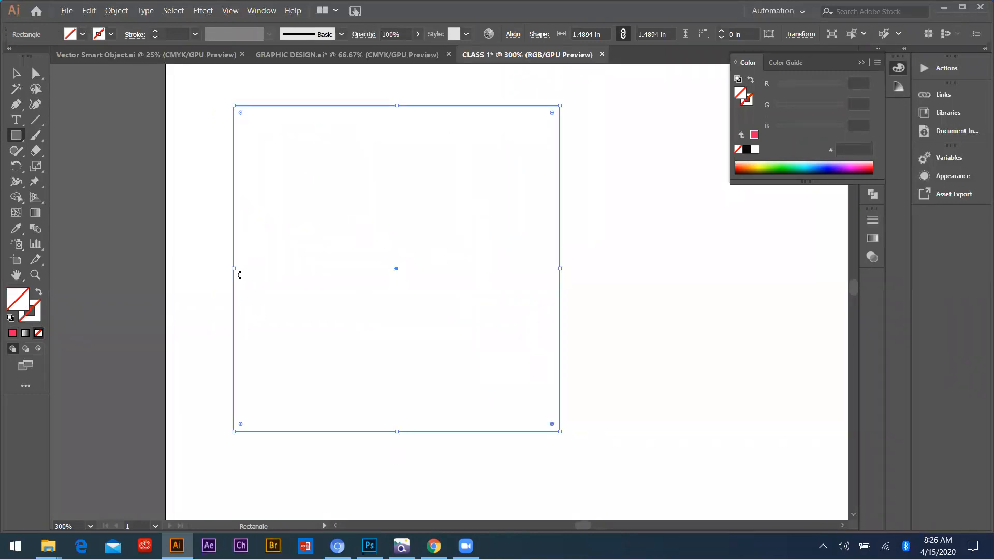
{"action": "scroll", "coordinate": [239, 274], "scroll_direction": "up", "scroll_amount": 4}
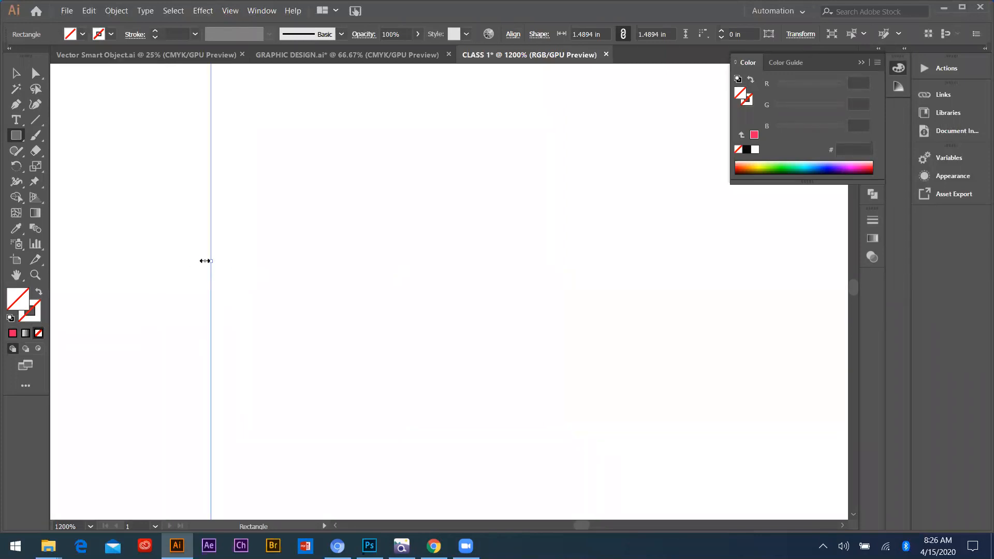
{"action": "scroll", "coordinate": [248, 491], "scroll_direction": "down", "scroll_amount": 3}
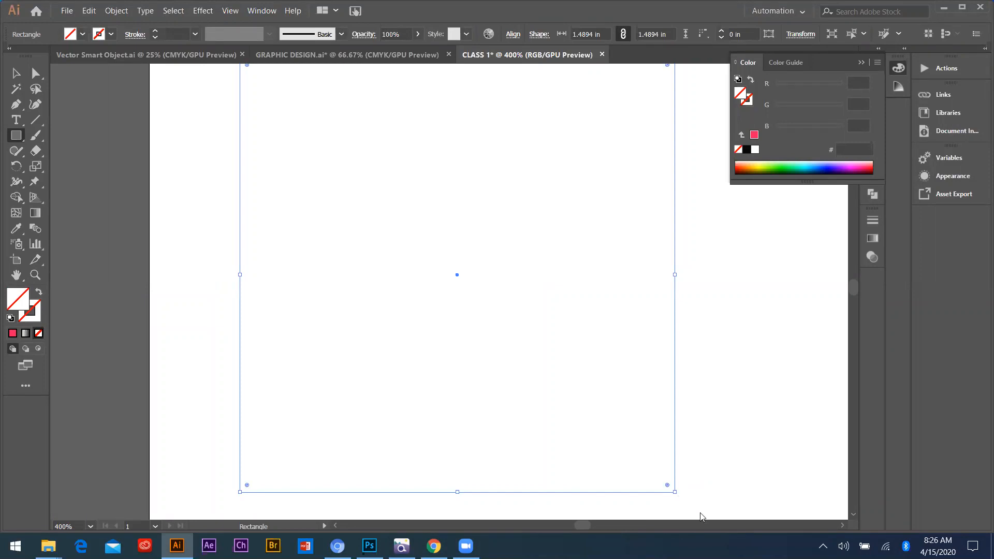
{"action": "left_click_drag", "start_coordinate": [676, 495], "coordinate": [573, 311]}
{"action": "mouse_move", "coordinate": [406, 312]}
{"action": "left_mouse_down"}
{"action": "mouse_move", "coordinate": [406, 404]}
{"action": "mouse_move", "coordinate": [402, 273]}
{"action": "mouse_move", "coordinate": [402, 296]}
{"action": "left_mouse_up"}
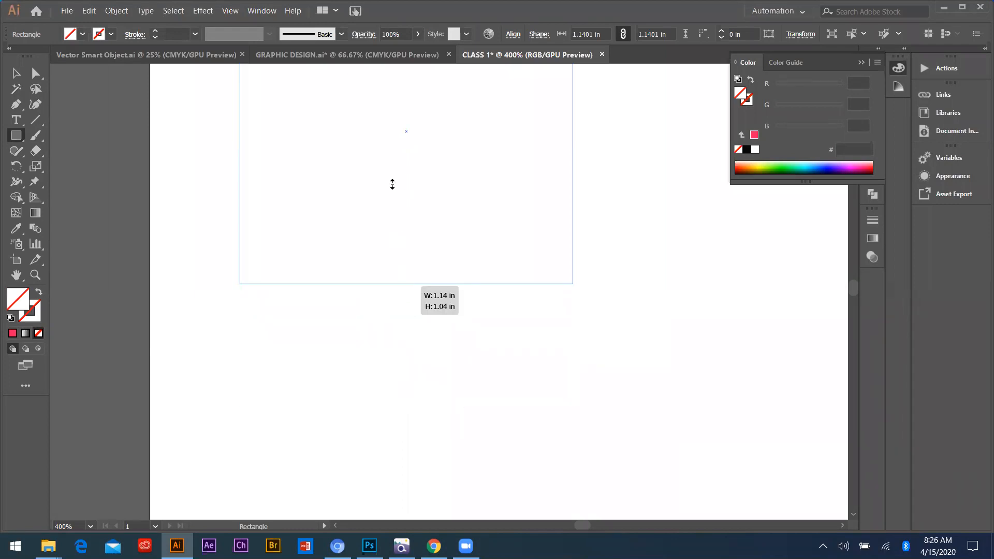
{"action": "left_click_drag", "start_coordinate": [393, 184], "coordinate": [393, 178]}
{"action": "left_click_drag", "start_coordinate": [239, 179], "coordinate": [192, 237]}
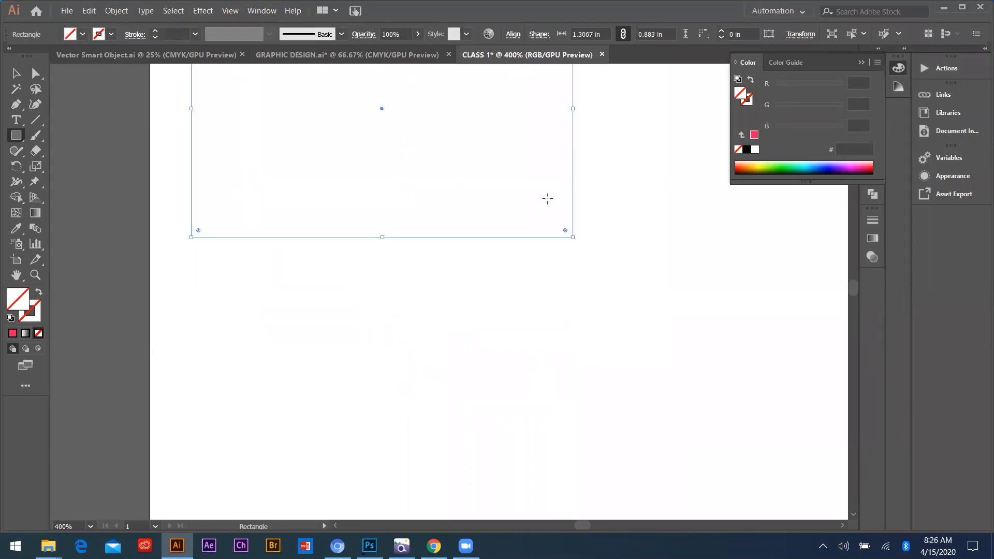
{"action": "scroll", "coordinate": [547, 218], "scroll_direction": "down", "scroll_amount": 2}
{"action": "scroll", "coordinate": [538, 221], "scroll_direction": "up", "scroll_amount": 2}
{"action": "left_click_drag", "start_coordinate": [619, 174], "coordinate": [618, 172]}
{"action": "key", "text": "ctrl+z"}
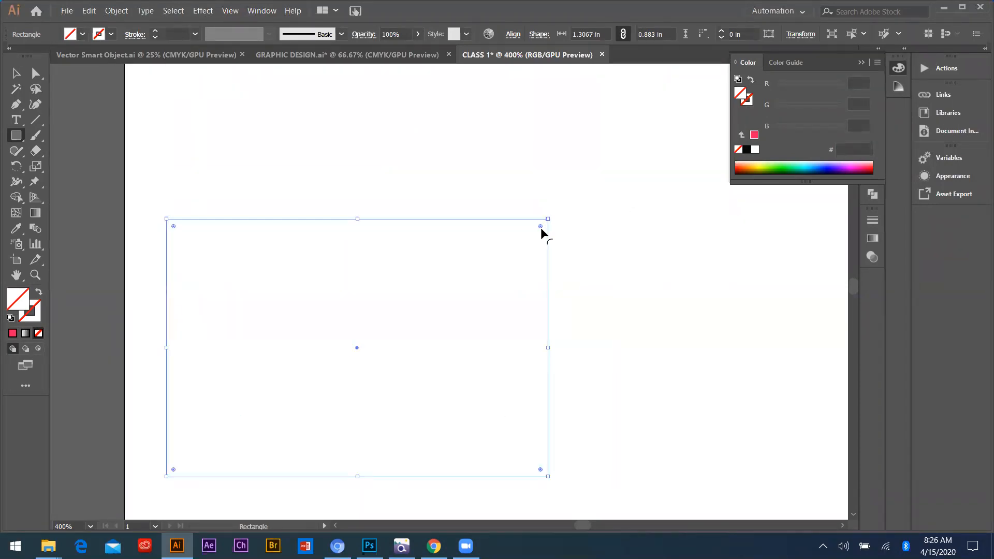
- Round all four corners of the rectangle to a radius of about 0.15 in with the live corner handles
{"action": "scroll", "coordinate": [542, 228], "scroll_direction": "up", "scroll_amount": 2}
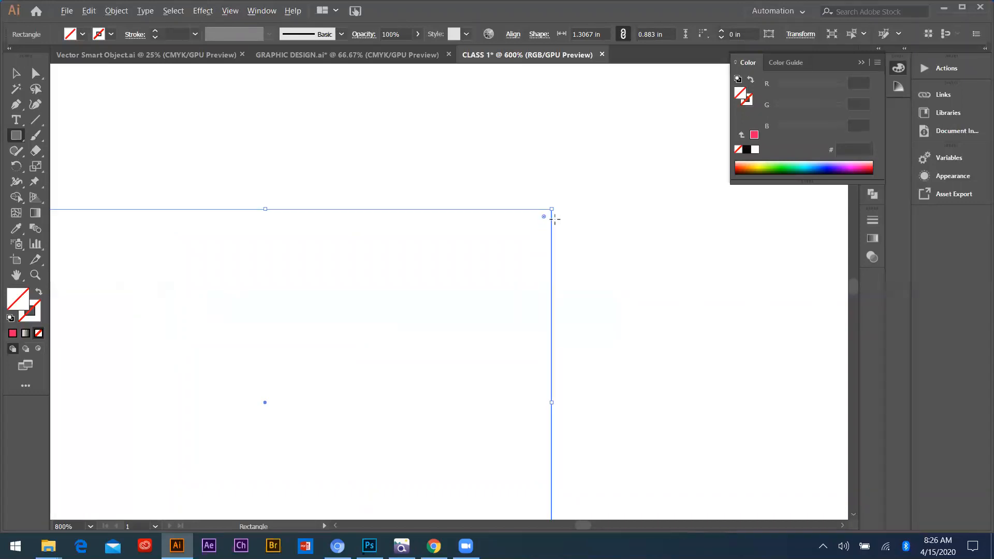
{"action": "scroll", "coordinate": [570, 223], "scroll_direction": "down", "scroll_amount": 1}
{"action": "scroll", "coordinate": [192, 222], "scroll_direction": "up", "scroll_amount": 2}
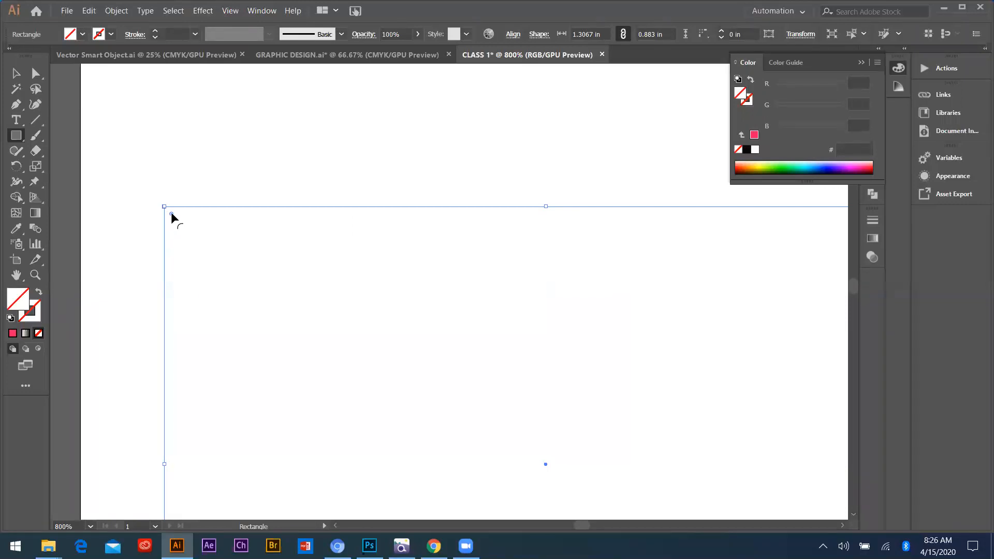
{"action": "left_click_drag", "start_coordinate": [172, 214], "coordinate": [272, 293]}
{"action": "left_click_drag", "start_coordinate": [214, 242], "coordinate": [277, 279]}
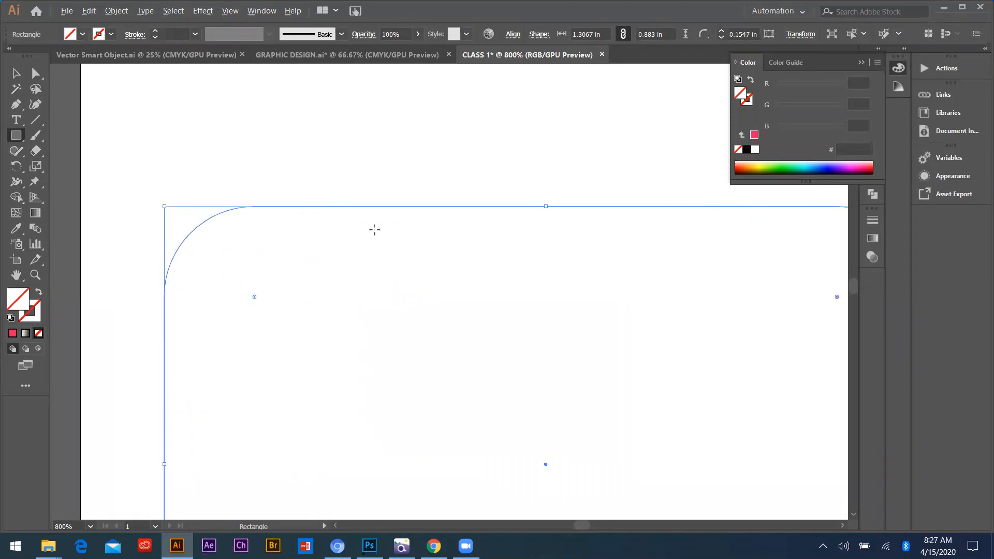
{"action": "scroll", "coordinate": [375, 230], "scroll_direction": "down", "scroll_amount": 4}
{"action": "scroll", "coordinate": [369, 230], "scroll_direction": "down", "scroll_amount": 1}
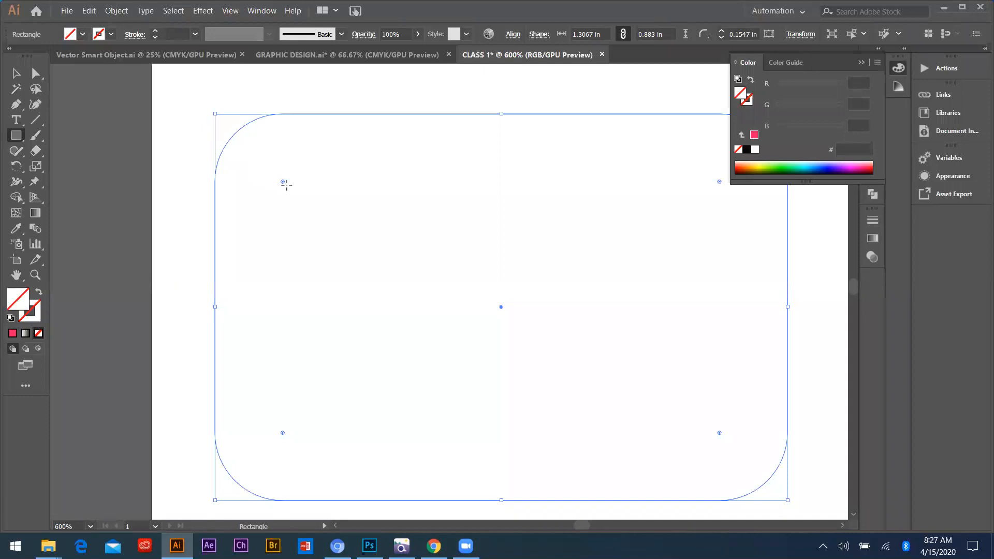
{"action": "left_click_drag", "start_coordinate": [282, 181], "coordinate": [288, 223]}
{"action": "scroll", "coordinate": [303, 207], "scroll_direction": "down", "scroll_amount": 1}
{"action": "key", "text": "ctrl+z"}
- Reselect the rounded rectangle with the Selection tool, increase its corner radius to about 0.28 in, and deselect it
{"action": "key", "text": "v"}
{"action": "left_click", "coordinate": [311, 125]}
{"action": "key", "text": "ctrl+z"}
{"action": "left_click_drag", "start_coordinate": [254, 118], "coordinate": [461, 411]}
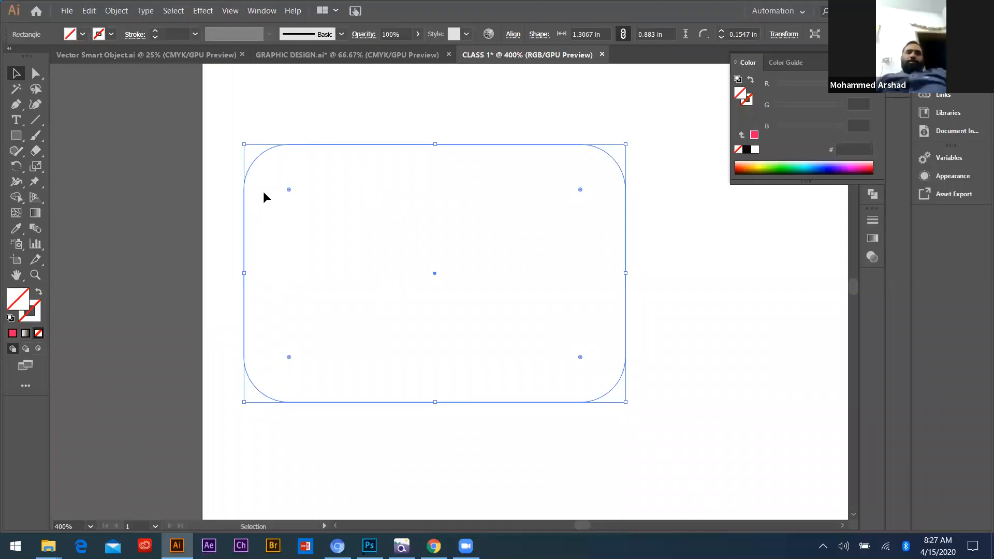
{"action": "left_click_drag", "start_coordinate": [290, 187], "coordinate": [297, 191]}
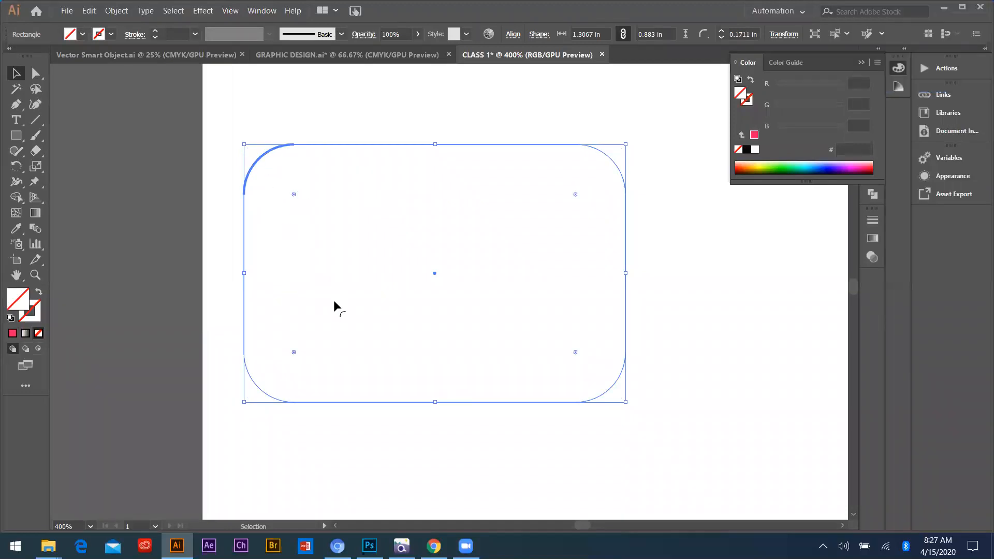
{"action": "mouse_move", "coordinate": [293, 194]}
{"action": "left_mouse_down"}
{"action": "mouse_move", "coordinate": [316, 218]}
{"action": "mouse_move", "coordinate": [284, 185]}
{"action": "left_mouse_up"}
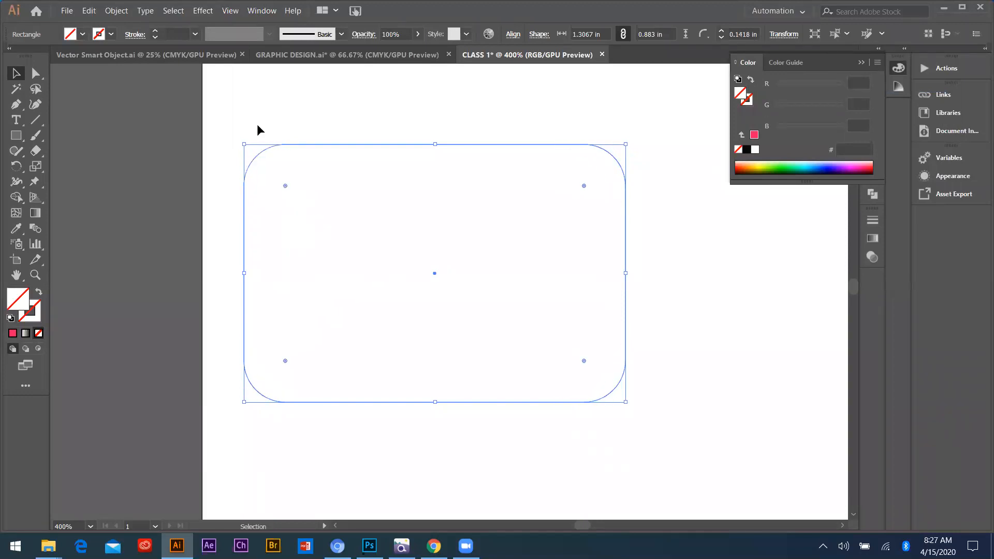
{"action": "mouse_move", "coordinate": [586, 185]}
{"action": "left_mouse_down"}
{"action": "mouse_move", "coordinate": [566, 198]}
{"action": "mouse_move", "coordinate": [624, 160]}
{"action": "mouse_move", "coordinate": [602, 188]}
{"action": "mouse_move", "coordinate": [541, 222]}
{"action": "left_mouse_up"}
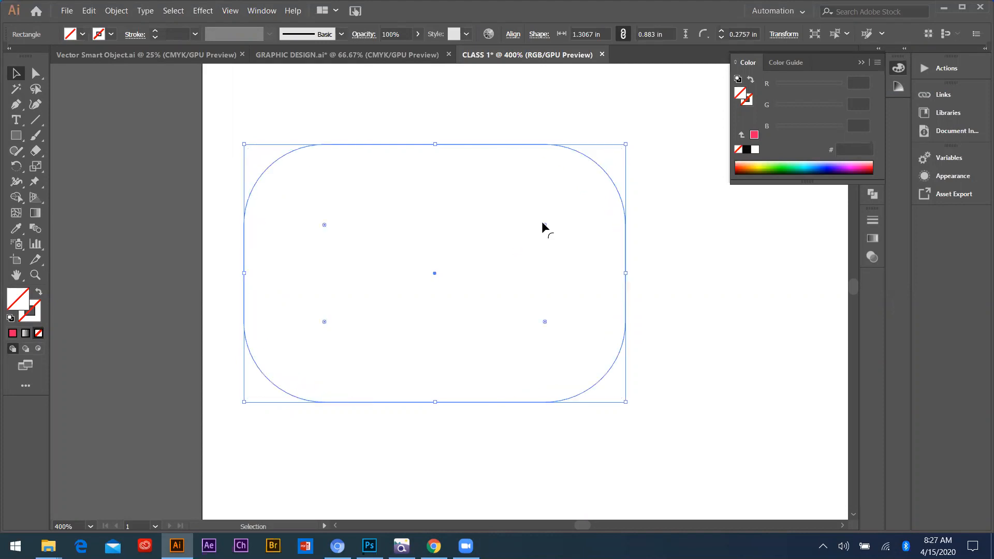
{"action": "left_click", "coordinate": [232, 136]}
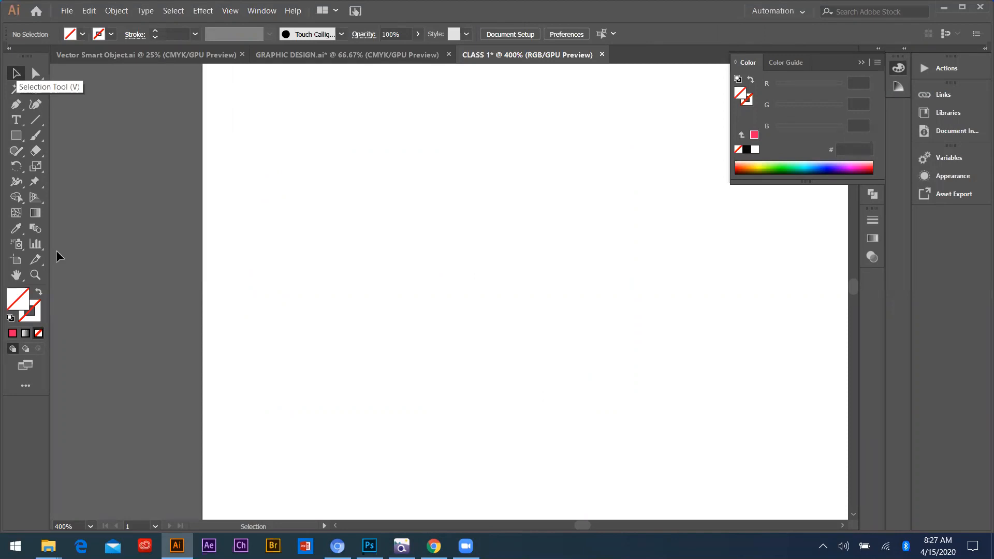
- Draw an unfilled square about 1.33 in wide near the artboard's upper-left corner with the Rectangle tool
{"action": "scroll", "coordinate": [79, 259], "scroll_direction": "down", "scroll_amount": 3}
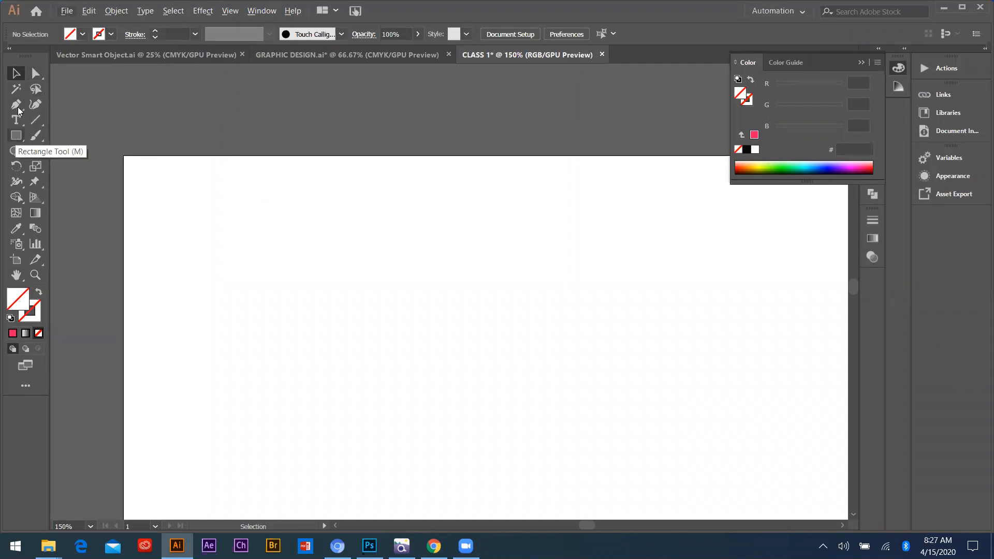
{"action": "left_click", "coordinate": [20, 140]}
{"action": "mouse_move", "coordinate": [281, 264]}
{"action": "left_mouse_down"}
{"action": "mouse_move", "coordinate": [364, 339]}
{"action": "mouse_move", "coordinate": [354, 324]}
{"action": "mouse_move", "coordinate": [355, 336]}
{"action": "left_mouse_up"}
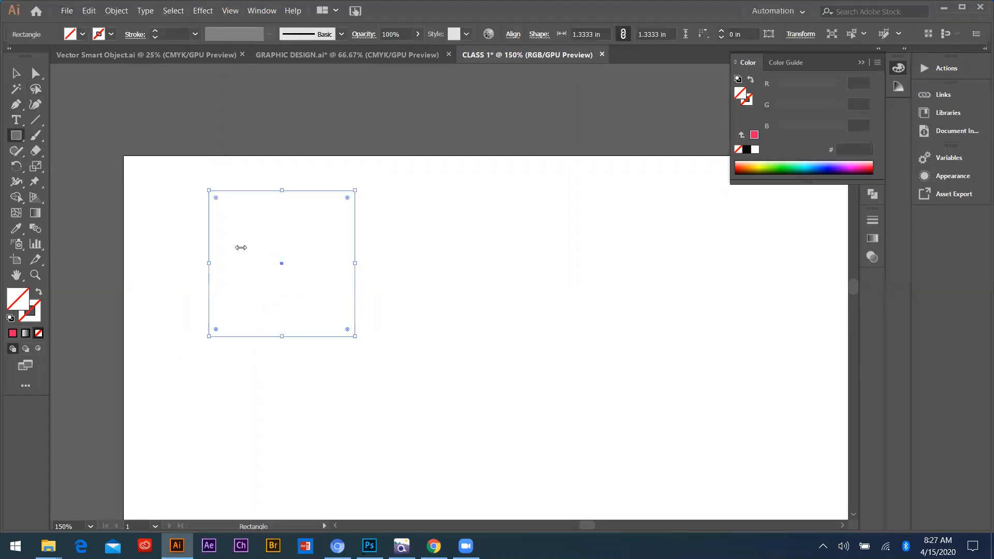
- Try to pull the square's upper-right corner outward with the Direct Selection tool, and undo the edits
{"action": "left_click", "coordinate": [36, 72]}
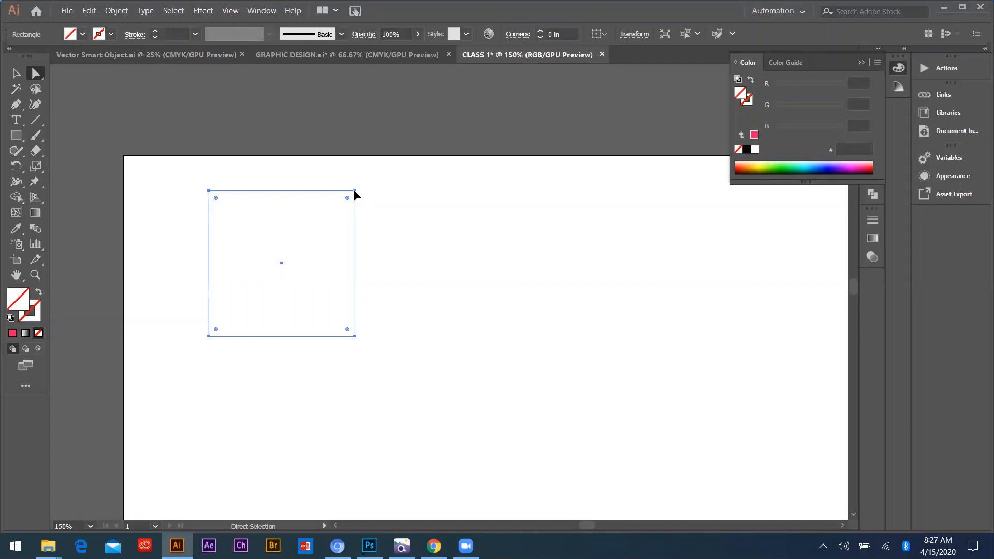
{"action": "left_click", "coordinate": [355, 190]}
{"action": "left_click_drag", "start_coordinate": [275, 218], "coordinate": [262, 226]}
{"action": "key", "text": "ctrl+z"}
{"action": "left_click_drag", "start_coordinate": [354, 190], "coordinate": [427, 155]}
{"action": "key", "text": "ctrl+z"}
{"action": "key", "text": "ctrl+z"}
- Draw a square about 1.01 in wide with a solid pink FF1D5E fill near the artboard's upper-left corner
{"action": "left_click_drag", "start_coordinate": [18, 137], "coordinate": [69, 137]}
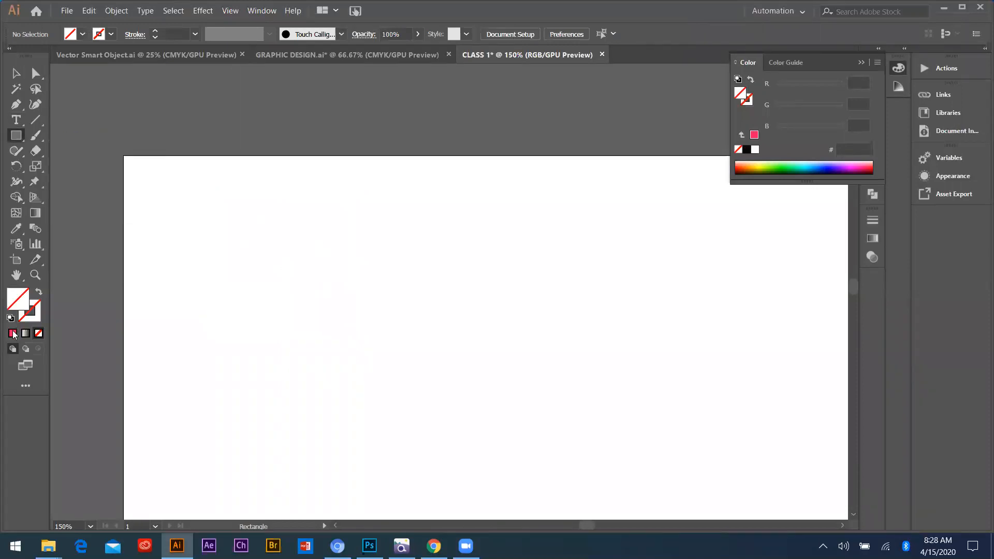
{"action": "key", "text": "comma"}
{"action": "left_click_drag", "start_coordinate": [273, 237], "coordinate": [328, 259]}
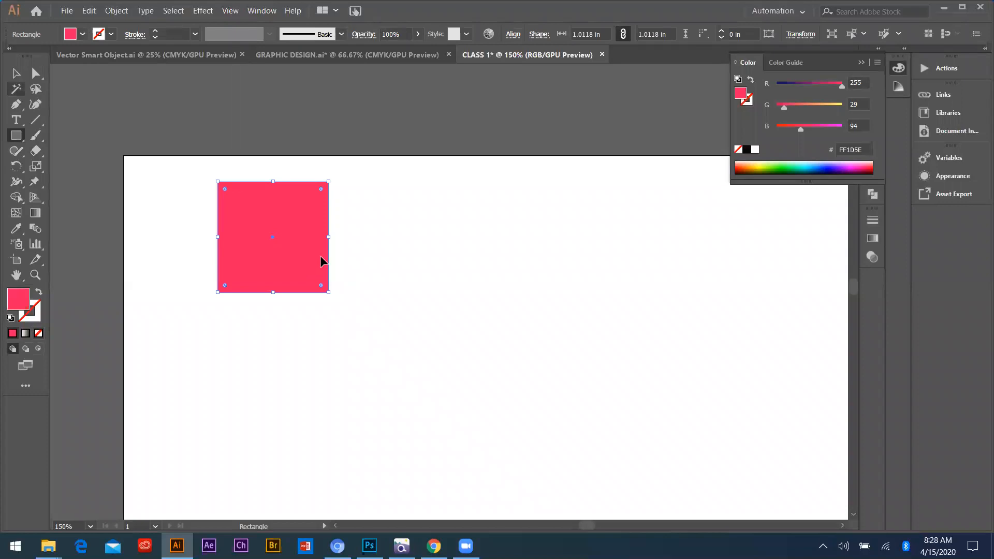
- Move the pink square slightly right and down, then duplicate it directly below and again beside the lower copy to form an L
{"action": "key", "text": "v"}
{"action": "left_click_drag", "start_coordinate": [329, 250], "coordinate": [387, 263]}
{"action": "left_click_drag", "start_coordinate": [339, 241], "coordinate": [331, 358]}
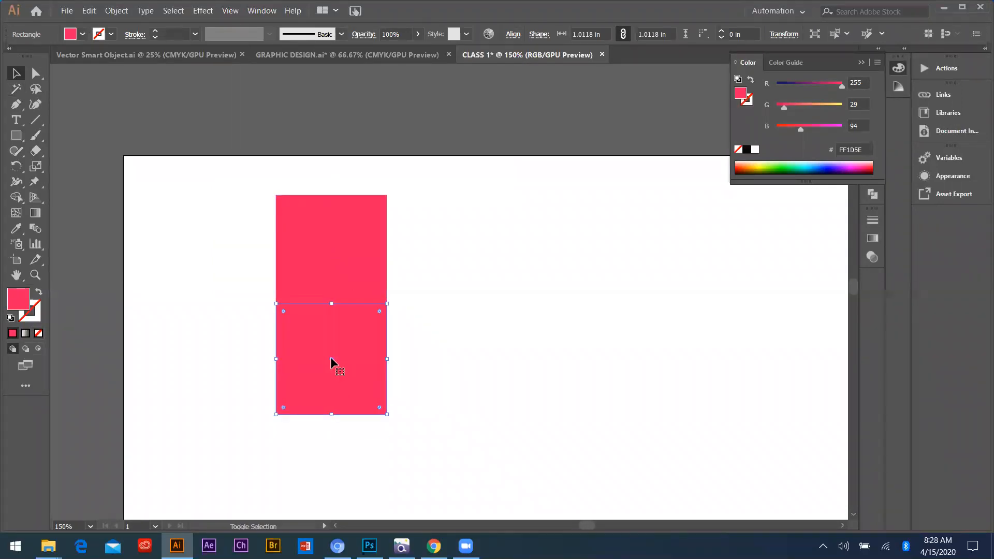
{"action": "left_click_drag", "start_coordinate": [425, 360], "coordinate": [440, 363]}
- Remove the fill of the lower-left square in the L and give it a 1 pt pink stroke
{"action": "left_click", "coordinate": [361, 381]}
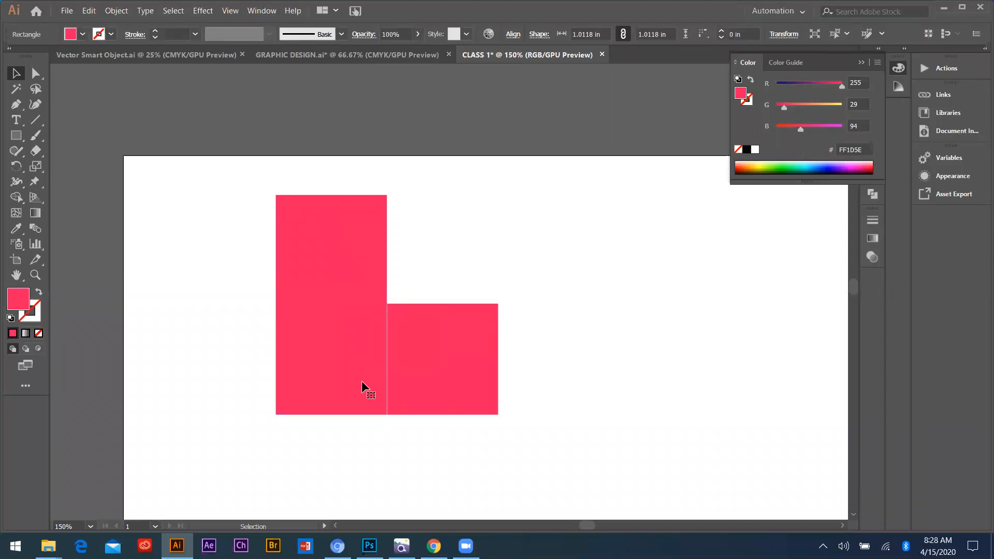
{"action": "left_click", "coordinate": [39, 333]}
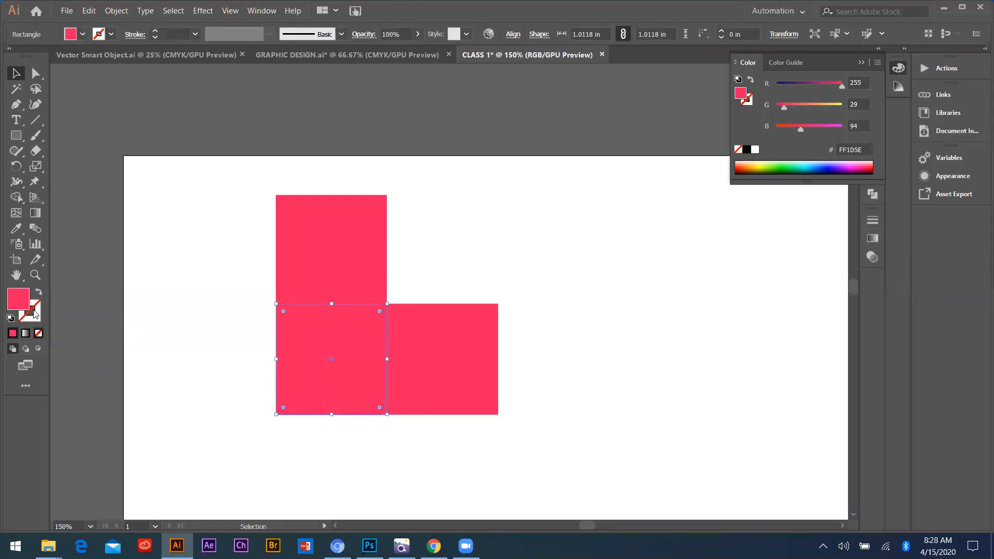
{"action": "left_click", "coordinate": [13, 333]}
{"action": "left_click", "coordinate": [301, 337]}
{"action": "key", "text": "ctrl+plus"}
- Align the outlined square's stroke to the inside of its path
{"action": "left_click", "coordinate": [244, 300]}
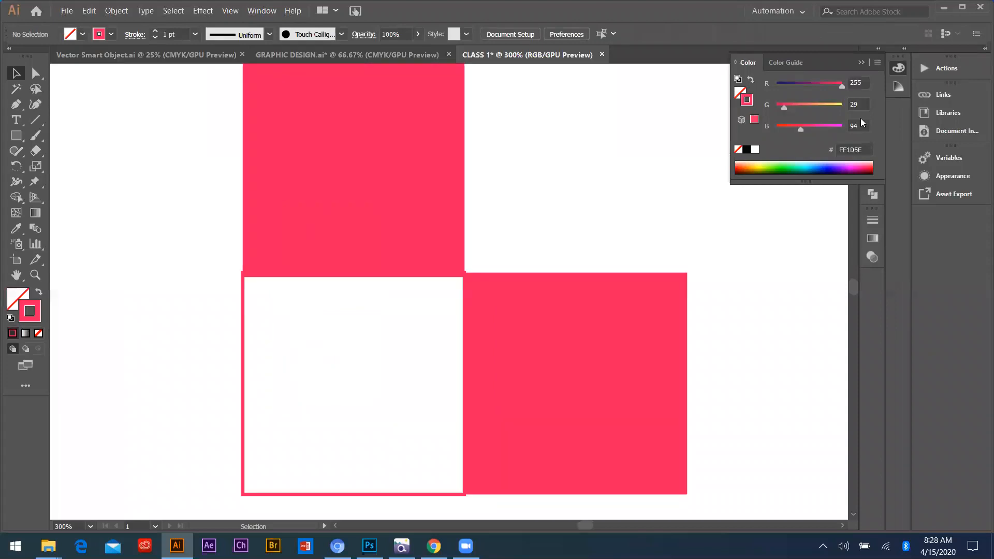
{"action": "left_click", "coordinate": [872, 239]}
{"action": "left_click", "coordinate": [874, 257]}
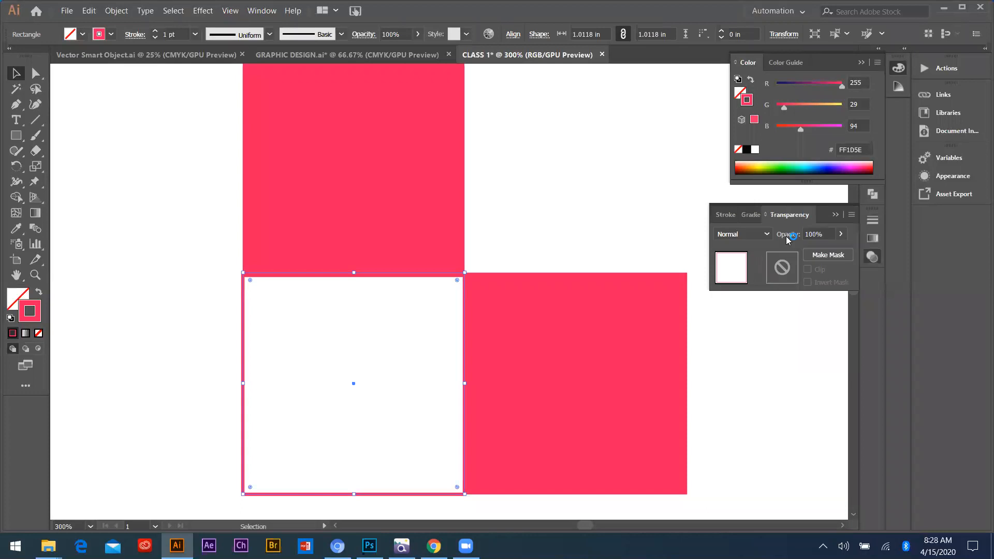
{"action": "left_click", "coordinate": [757, 215]}
{"action": "left_click", "coordinate": [725, 215]}
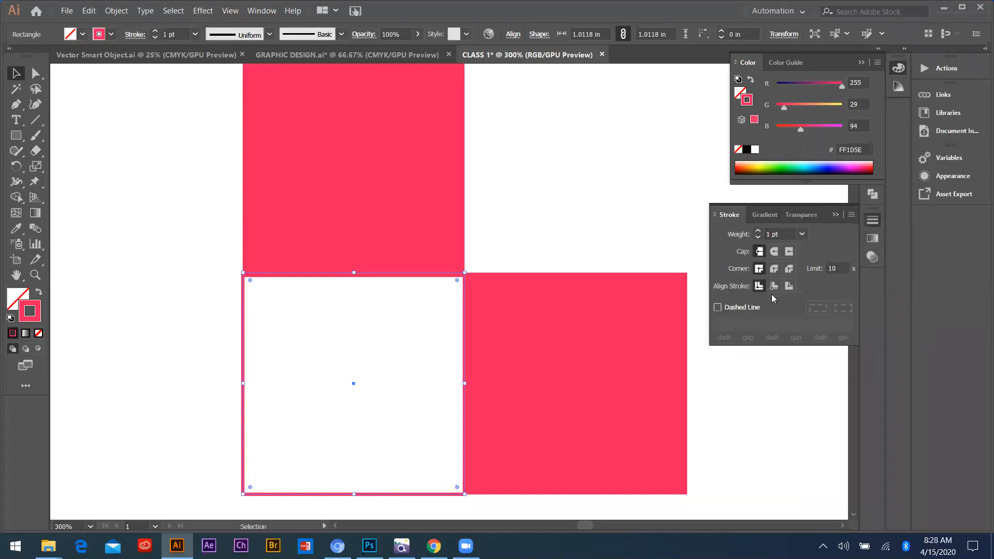
{"action": "left_click", "coordinate": [774, 286]}
{"action": "left_click", "coordinate": [200, 260]}
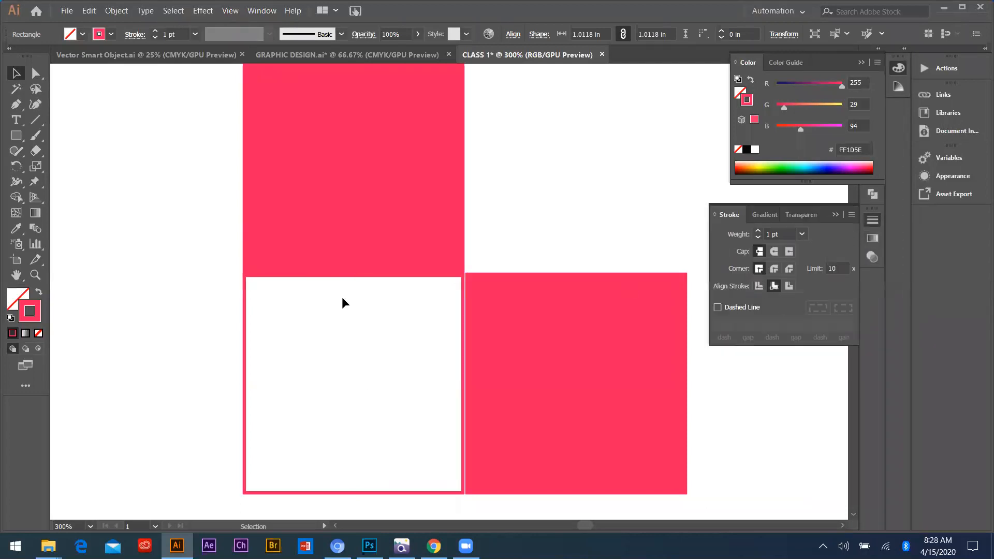
- Slant the upper pink square into the cube's flattened top face by moving its upper anchor points with the Direct Selection tool
{"action": "scroll", "coordinate": [343, 298], "scroll_direction": "down", "scroll_amount": 1}
{"action": "scroll", "coordinate": [397, 328], "scroll_direction": "up", "scroll_amount": 1}
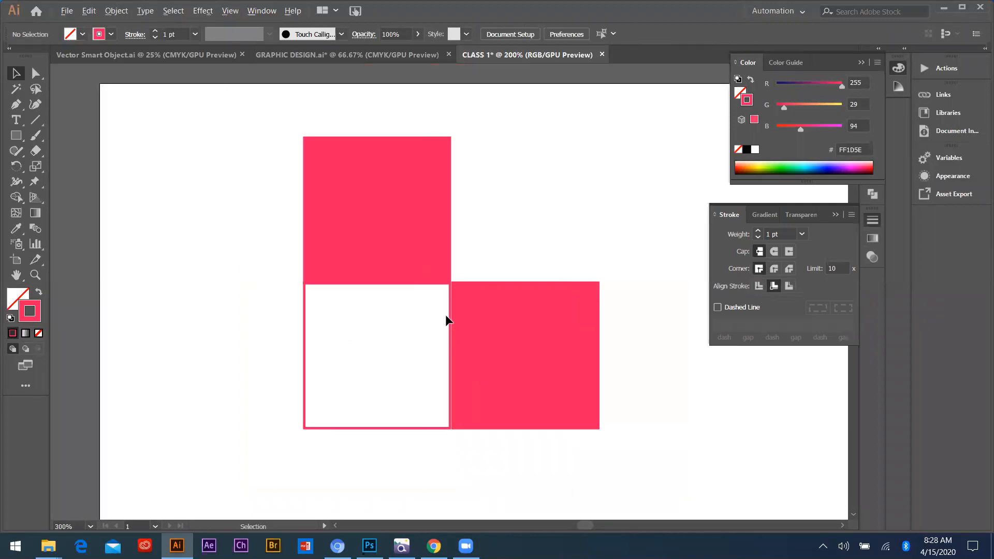
{"action": "left_click", "coordinate": [390, 212]}
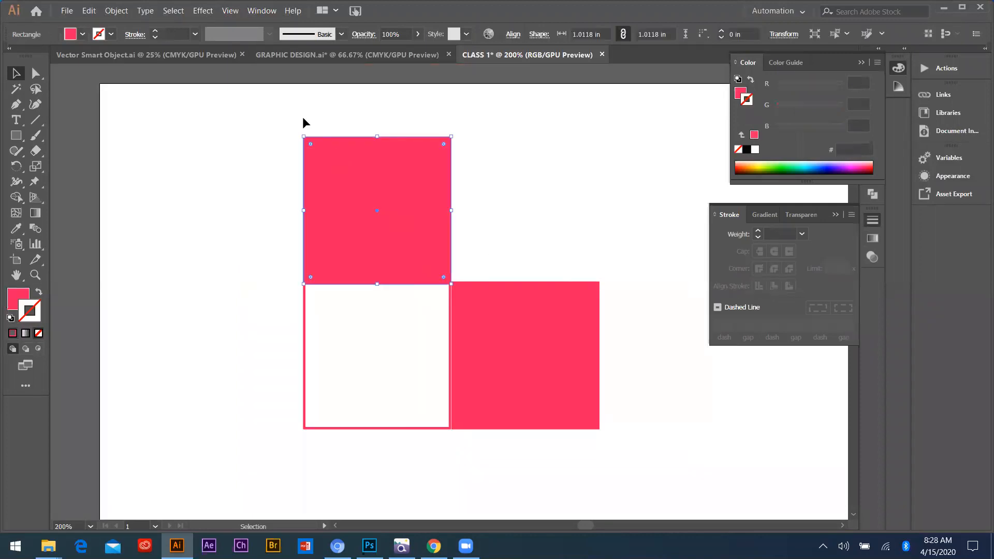
{"action": "left_click", "coordinate": [39, 75]}
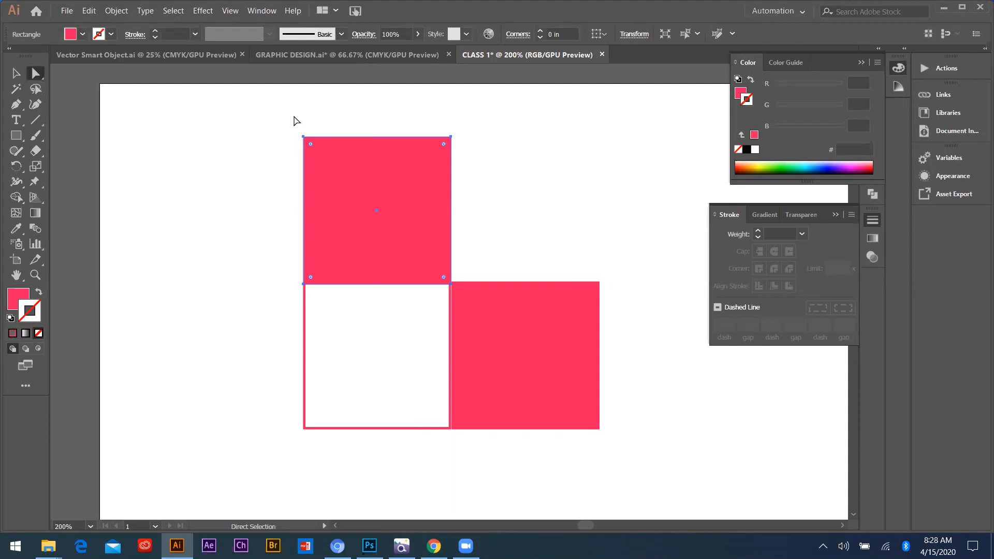
{"action": "left_click_drag", "start_coordinate": [307, 179], "coordinate": [498, 247]}
- Move the outer anchor points of the side square so its upper corner meets the top face's far corner, completing the cube
{"action": "scroll", "coordinate": [569, 337], "scroll_direction": "up", "scroll_amount": 1}
{"action": "left_click_drag", "start_coordinate": [635, 235], "coordinate": [587, 495]}
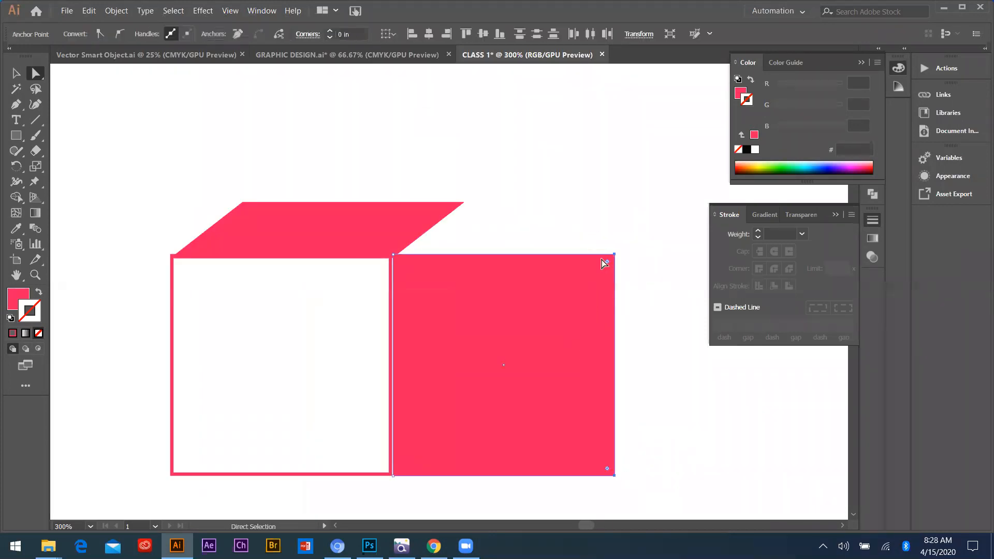
{"action": "left_click_drag", "start_coordinate": [614, 254], "coordinate": [464, 203]}
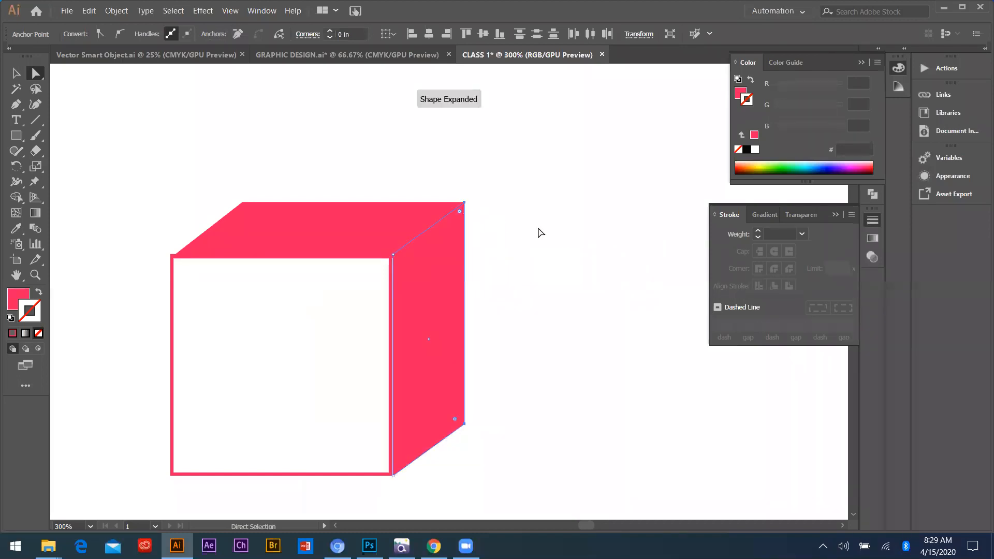
{"action": "left_click", "coordinate": [557, 262]}
- Nudge the cube's top face upward and its side face to the right to leave narrow gaps between the three faces
{"action": "scroll", "coordinate": [562, 275], "scroll_direction": "down", "scroll_amount": 1}
{"action": "left_click", "coordinate": [432, 244]}
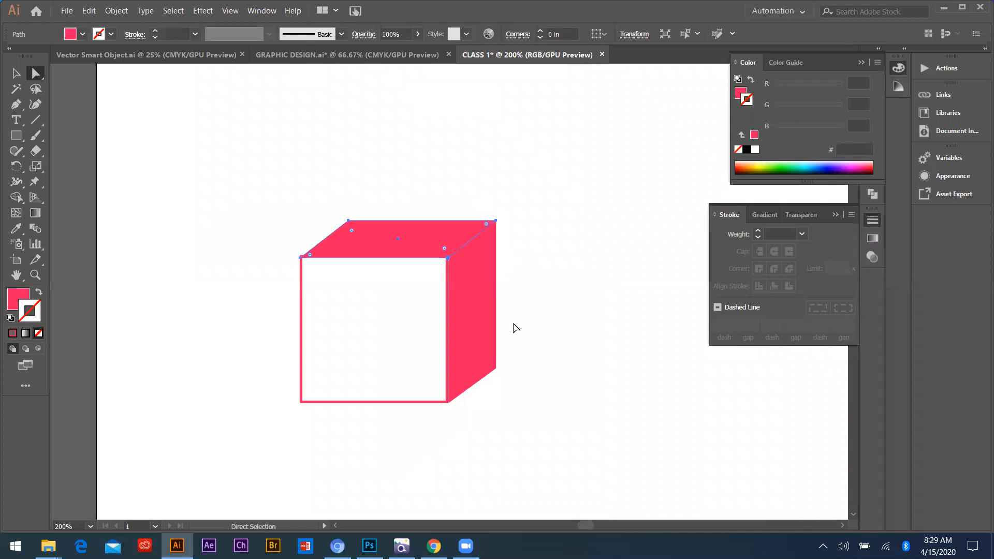
{"action": "key", "text": "Up"}
{"action": "key", "text": "Left"}
{"action": "left_click", "coordinate": [492, 311]}
{"action": "key", "text": "Right"}
{"action": "left_click", "coordinate": [444, 234]}
{"action": "key", "text": "Up"}
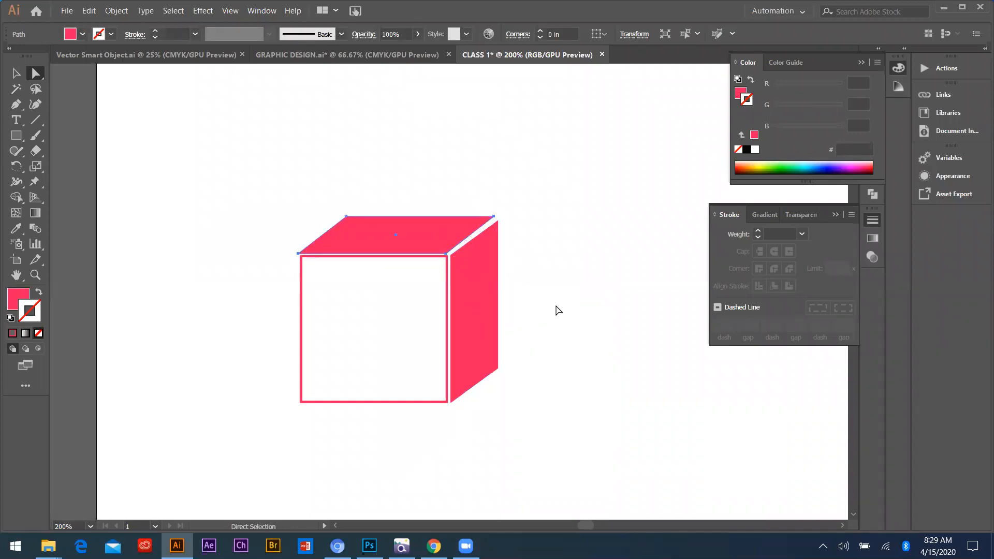
{"action": "left_click", "coordinate": [433, 244]}
{"action": "key", "text": "Up"}
{"action": "key", "text": "Right"}
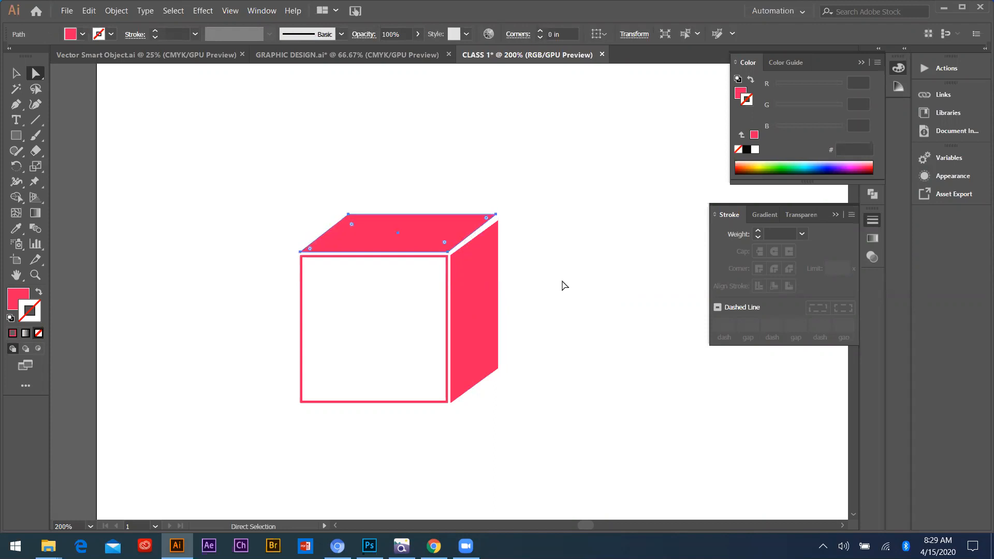
{"action": "left_click", "coordinate": [564, 286]}
{"action": "scroll", "coordinate": [468, 267], "scroll_direction": "down", "scroll_amount": 1}
{"action": "scroll", "coordinate": [429, 263], "scroll_direction": "up", "scroll_amount": 2}
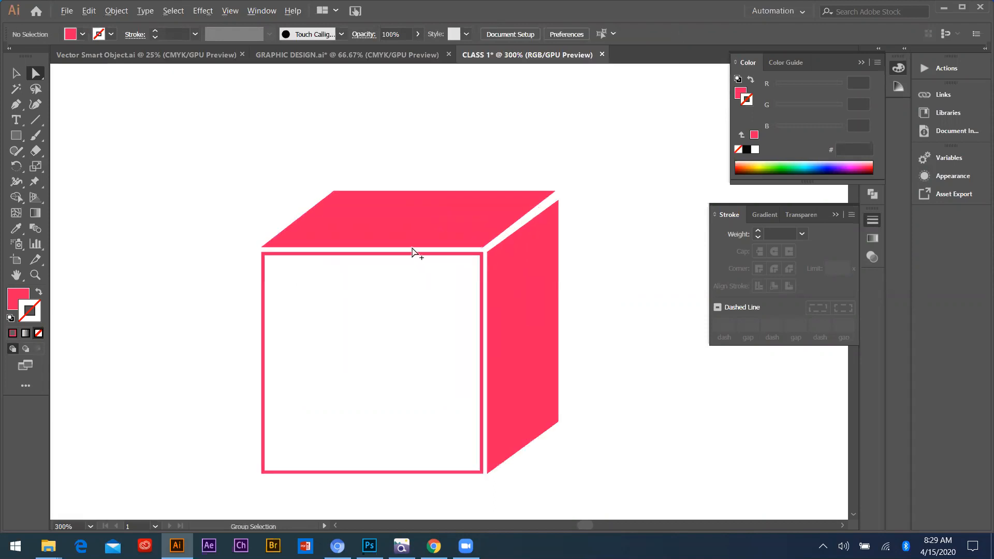
{"action": "scroll", "coordinate": [418, 255], "scroll_direction": "down", "scroll_amount": 1}
{"action": "left_click_drag", "start_coordinate": [547, 427], "coordinate": [327, 189]}
{"action": "left_click", "coordinate": [457, 270]}
{"action": "scroll", "coordinate": [458, 270], "scroll_direction": "up", "scroll_amount": 1}
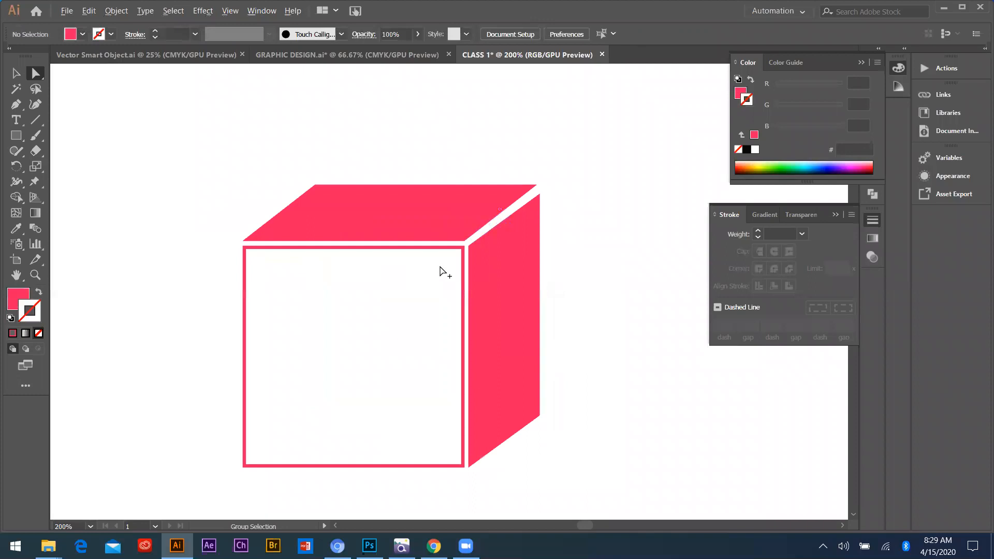
{"action": "scroll", "coordinate": [442, 269], "scroll_direction": "up", "scroll_amount": 1}
{"action": "scroll", "coordinate": [441, 269], "scroll_direction": "down", "scroll_amount": 1}
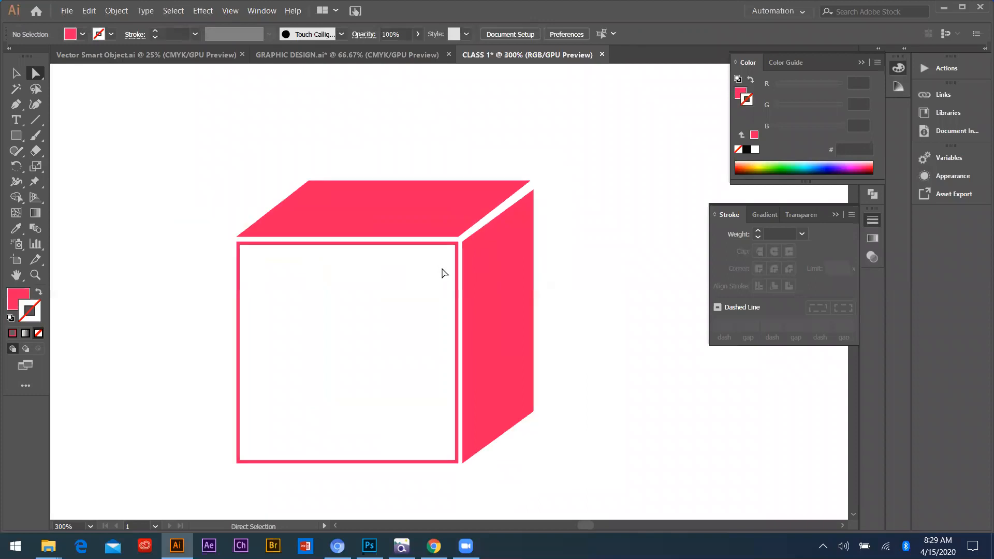
- Pull the cube's top, side and front faces away from each other and undo the moves
{"action": "left_click", "coordinate": [387, 215]}
{"action": "left_click_drag", "start_coordinate": [388, 215], "coordinate": [387, 166]}
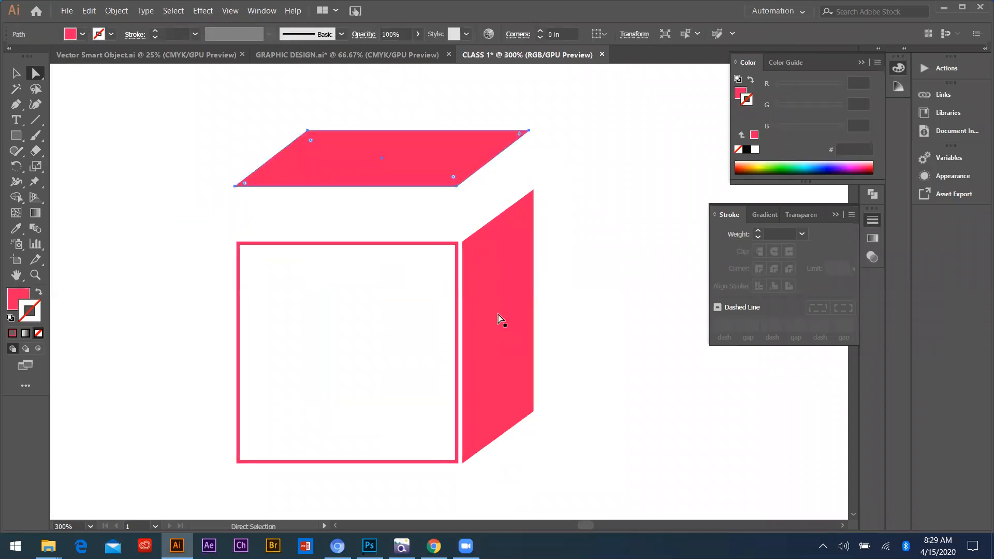
{"action": "left_click_drag", "start_coordinate": [502, 317], "coordinate": [642, 316]}
{"action": "left_click_drag", "start_coordinate": [459, 310], "coordinate": [427, 406]}
{"action": "key", "text": "ctrl+z"}
{"action": "key", "text": "ctrl+z"}
{"action": "key", "text": "ctrl+z"}
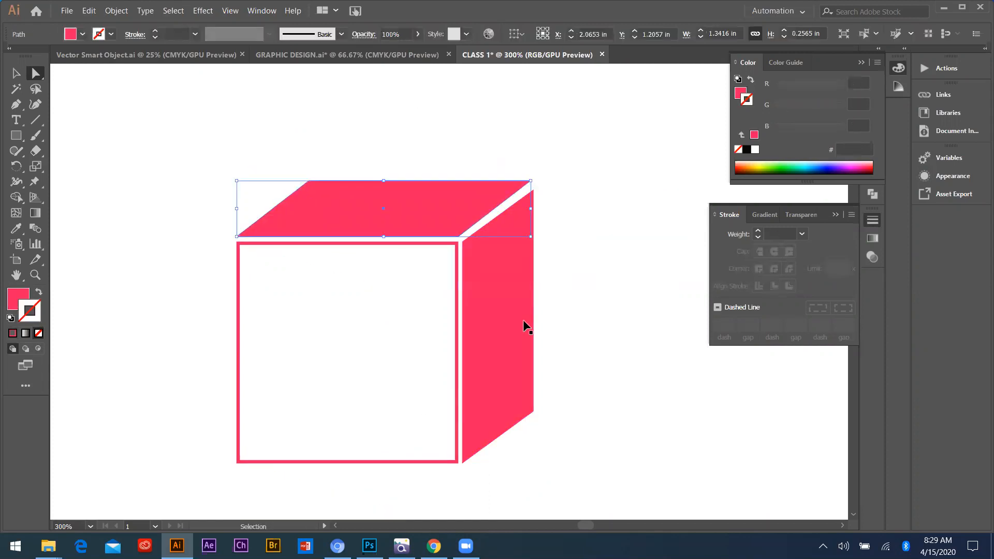
- Move the top face's back-left anchor point by itself and undo the changes
{"action": "left_click", "coordinate": [539, 218]}
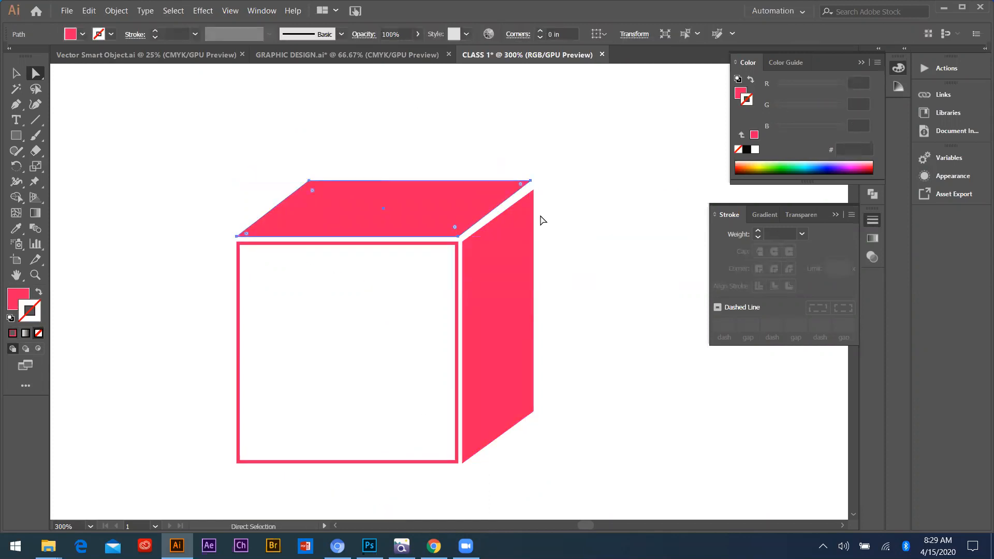
{"action": "left_click", "coordinate": [311, 182]}
{"action": "left_click_drag", "start_coordinate": [310, 180], "coordinate": [323, 203]}
{"action": "key", "text": "ctrl+z"}
{"action": "key", "text": "ctrl+z"}
{"action": "left_click", "coordinate": [526, 189]}
{"action": "left_click_drag", "start_coordinate": [300, 157], "coordinate": [380, 166]}
{"action": "key", "text": "ctrl+z"}
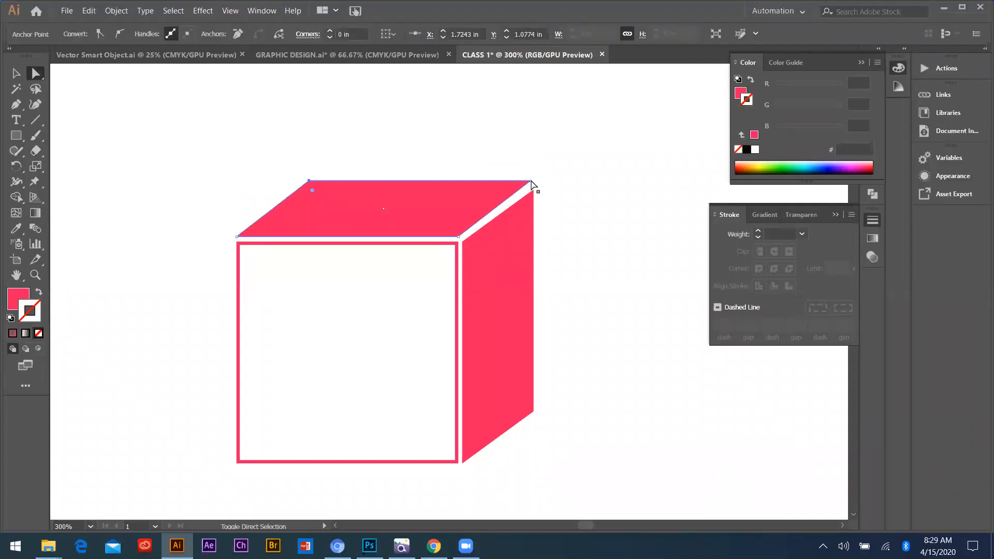
- Try moving the top face's back anchor points and the side face's inner upper anchor point, undoing each change
{"action": "left_click_drag", "start_coordinate": [531, 181], "coordinate": [595, 395]}
{"action": "key", "text": "ctrl+z"}
{"action": "key", "text": "ctrl+z"}
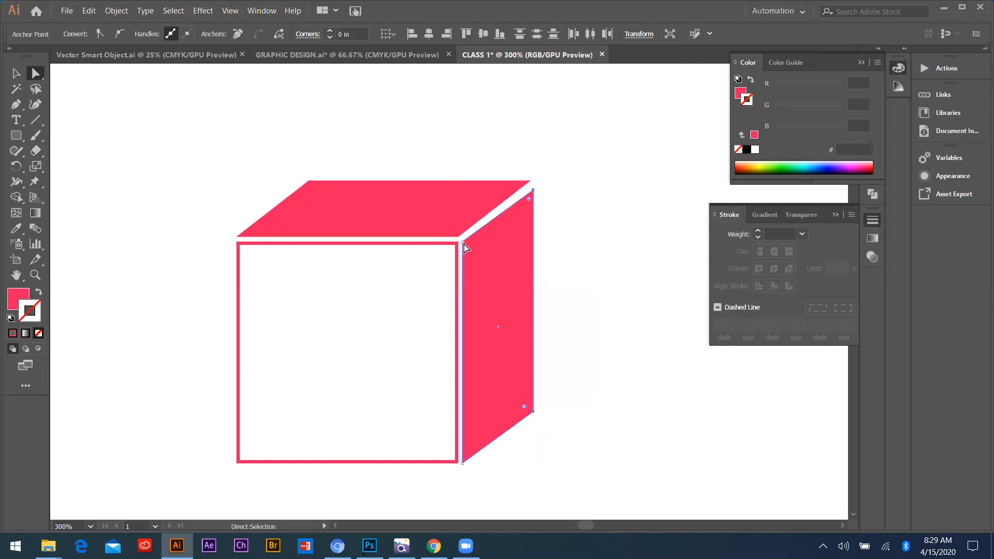
{"action": "left_click_drag", "start_coordinate": [464, 247], "coordinate": [508, 263]}
{"action": "key", "text": "ctrl+z"}
- Delete the two back anchor points of the cube's top face one after the other and undo both deletions
{"action": "left_click", "coordinate": [531, 182]}
{"action": "mouse_move", "coordinate": [530, 181]}
{"action": "left_mouse_down"}
{"action": "mouse_move", "coordinate": [468, 186]}
{"action": "mouse_move", "coordinate": [531, 181]}
{"action": "left_mouse_up"}
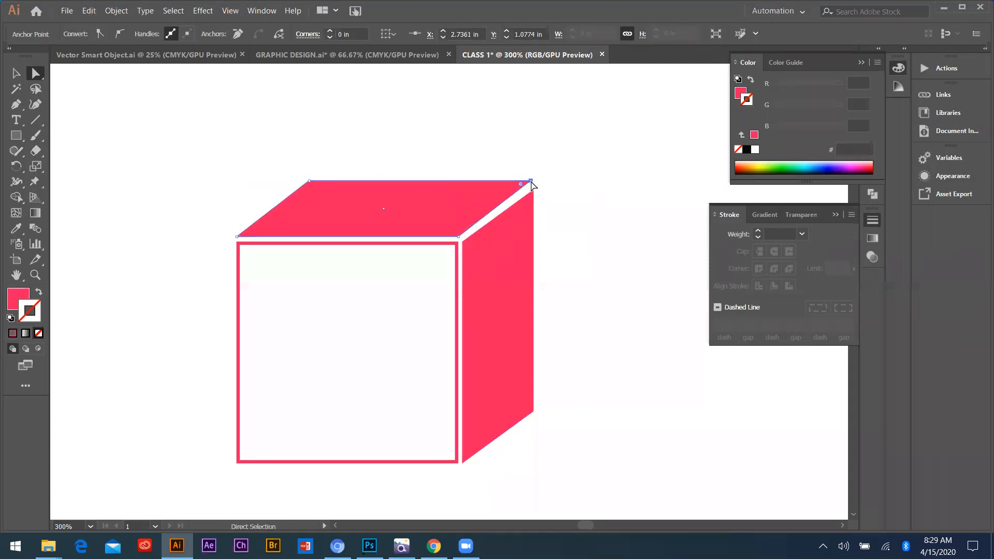
{"action": "scroll", "coordinate": [533, 185], "scroll_direction": "up", "scroll_amount": 3}
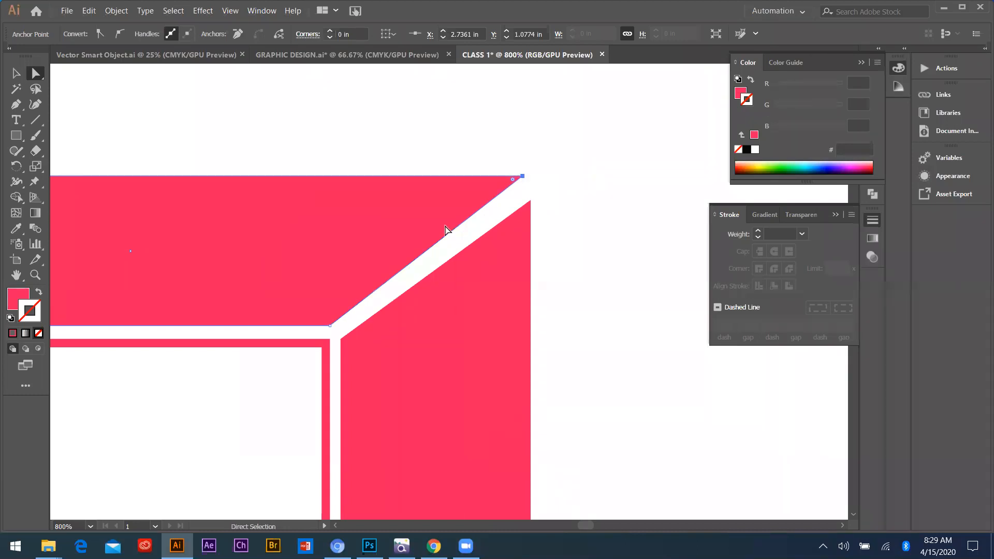
{"action": "key", "text": "ctrl+z"}
{"action": "scroll", "coordinate": [489, 269], "scroll_direction": "down", "scroll_amount": 3}
{"action": "scroll", "coordinate": [389, 260], "scroll_direction": "up", "scroll_amount": 2}
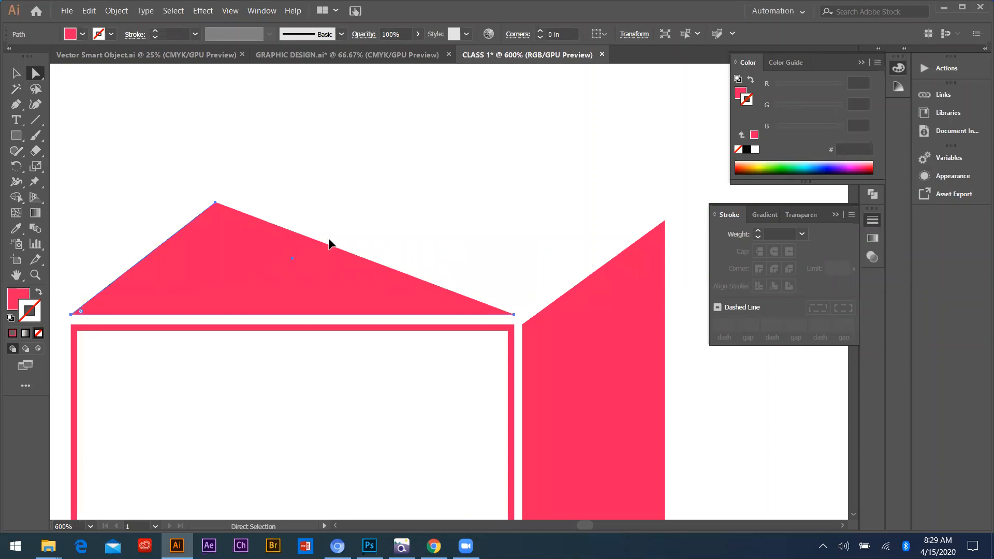
{"action": "left_click", "coordinate": [216, 204]}
{"action": "key", "text": "Delete"}
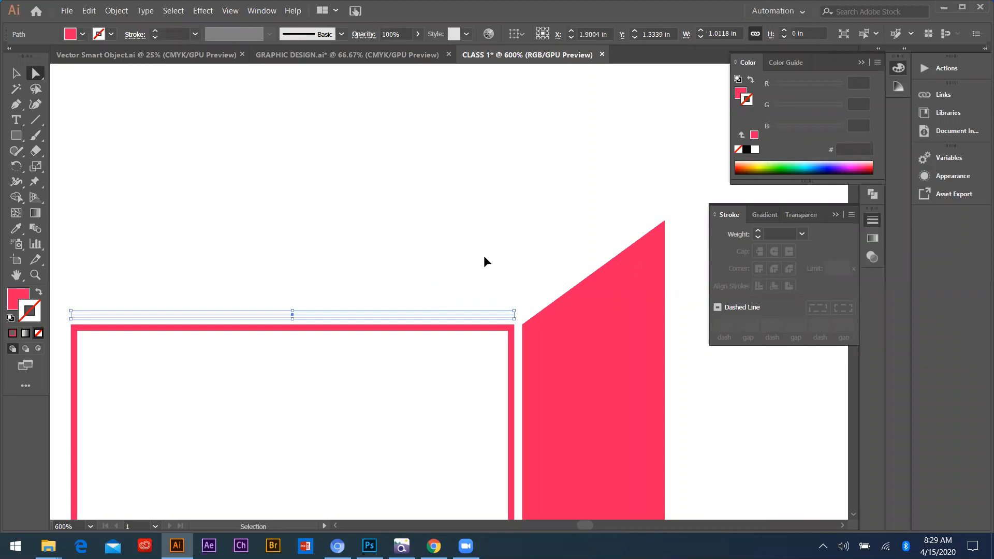
{"action": "key", "text": "ctrl+z"}
{"action": "key", "text": "ctrl+z"}
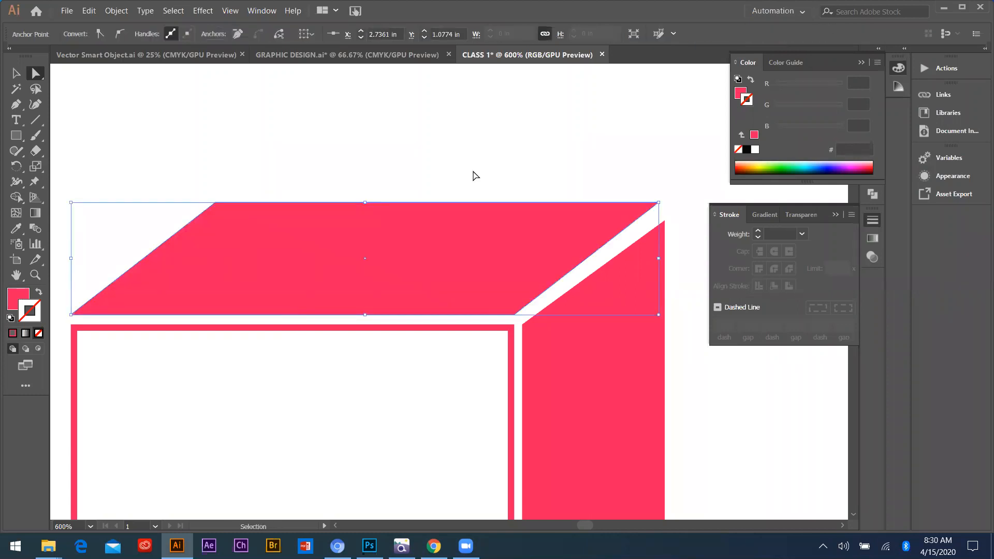
- Step back through the earlier nudges of the cube's side and top faces, keeping the top face raised above the front square
{"action": "key", "text": "ctrl+z"}
{"action": "key", "text": "ctrl+z"}
{"action": "key", "text": "ctrl+z"}
{"action": "key", "text": "ctrl+z"}
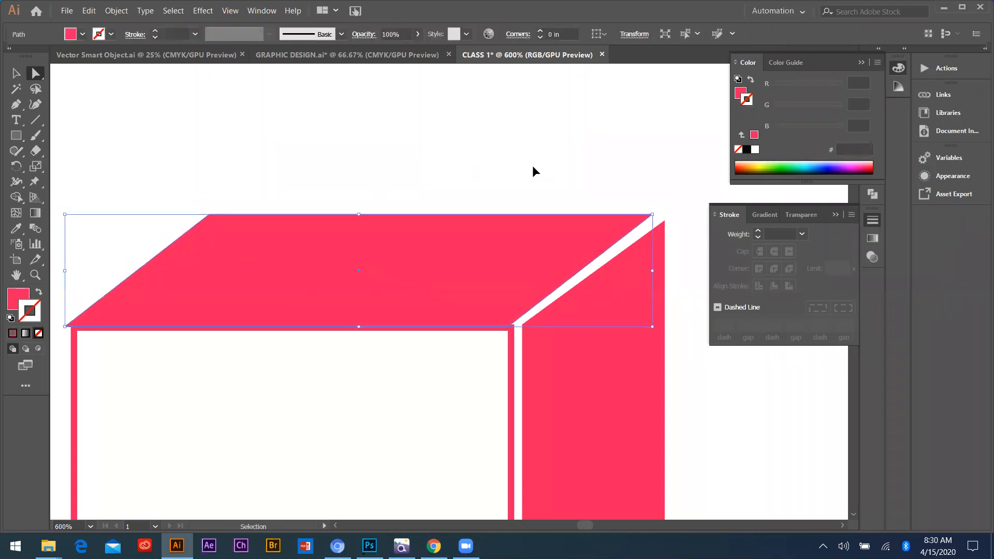
{"action": "key", "text": "ctrl+z"}
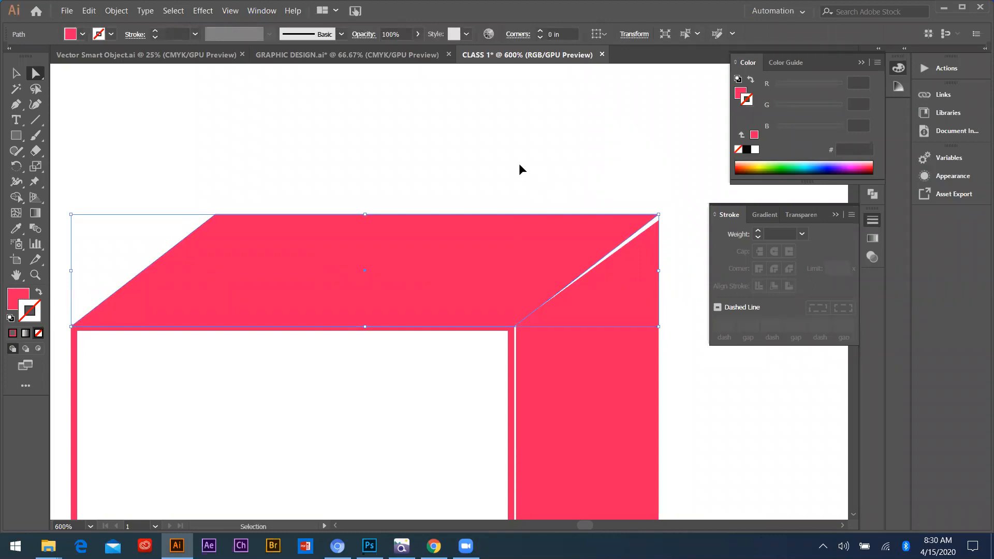
{"action": "key", "text": "ctrl+z"}
{"action": "left_click", "coordinate": [515, 193]}
{"action": "scroll", "coordinate": [449, 267], "scroll_direction": "down", "scroll_amount": 1}
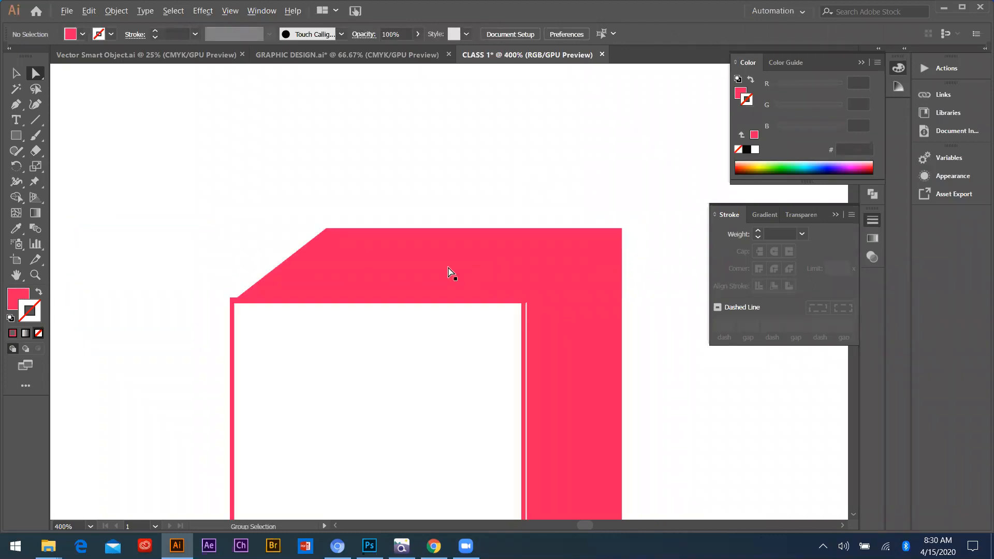
{"action": "key", "text": "ctrl+z"}
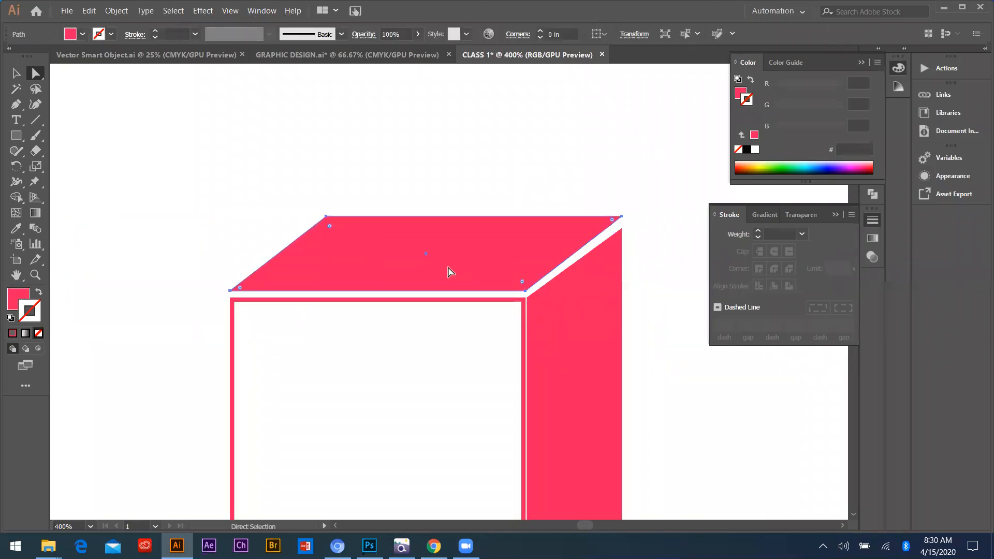
- Nudge the cube's top face downward to narrow the gap above the front square, and deselect it
{"action": "key", "text": "Right"}
{"action": "key", "text": "Down"}
{"action": "key", "text": "Left"}
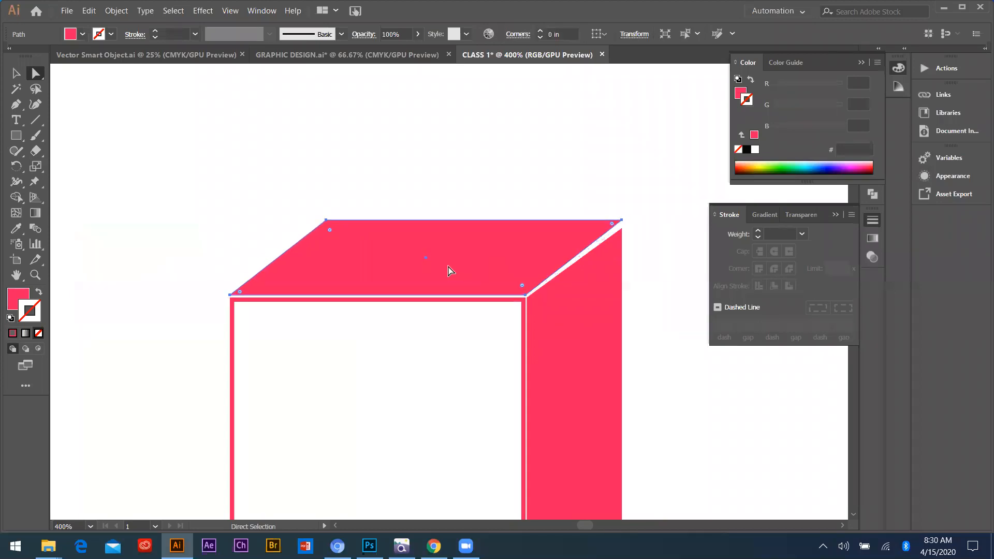
{"action": "key", "text": "Left"}
{"action": "key", "text": "Right"}
{"action": "left_click", "coordinate": [519, 184]}
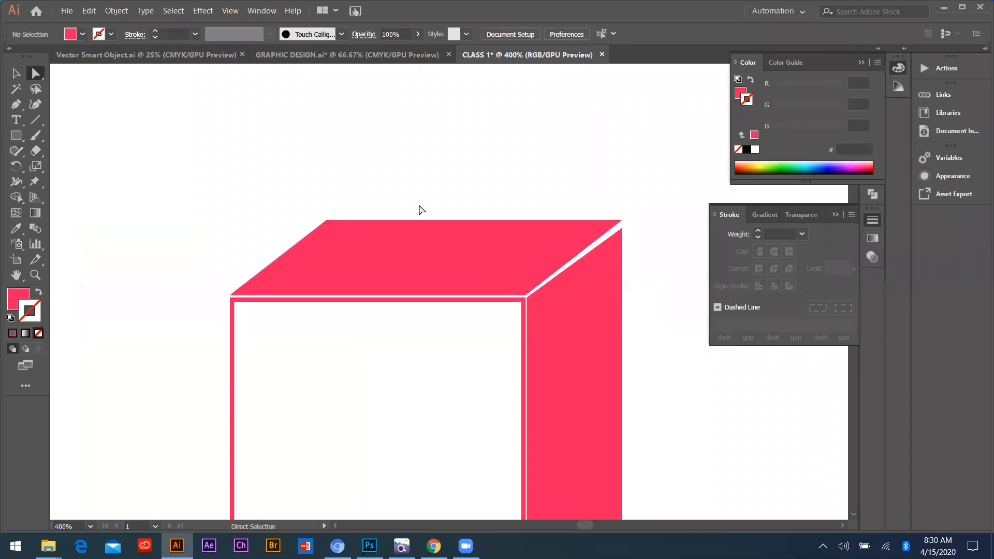
- Nudge the cube's side face slightly to the right of the front square and deselect it
{"action": "scroll", "coordinate": [426, 228], "scroll_direction": "down", "scroll_amount": 2}
{"action": "left_click", "coordinate": [500, 269]}
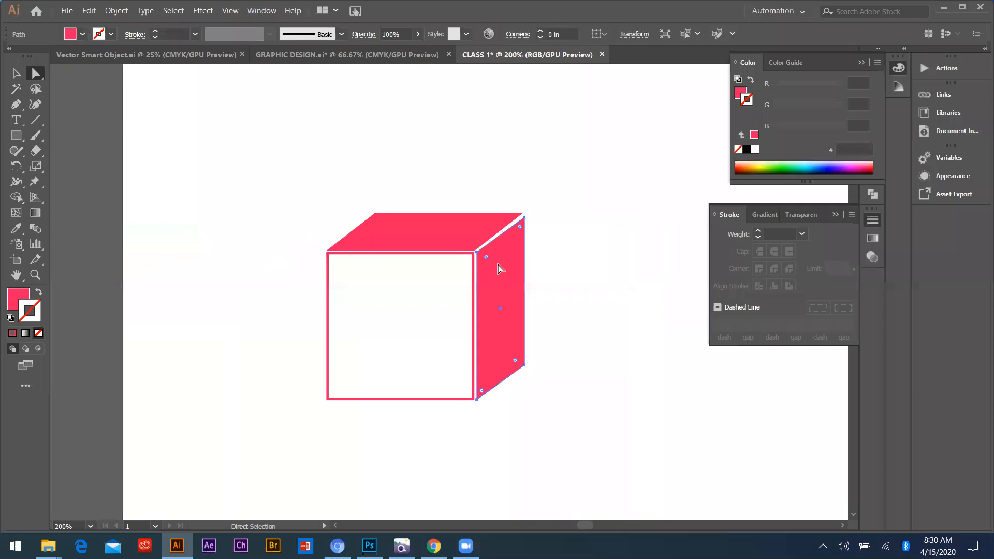
{"action": "key", "text": "Down"}
{"action": "left_click", "coordinate": [549, 266]}
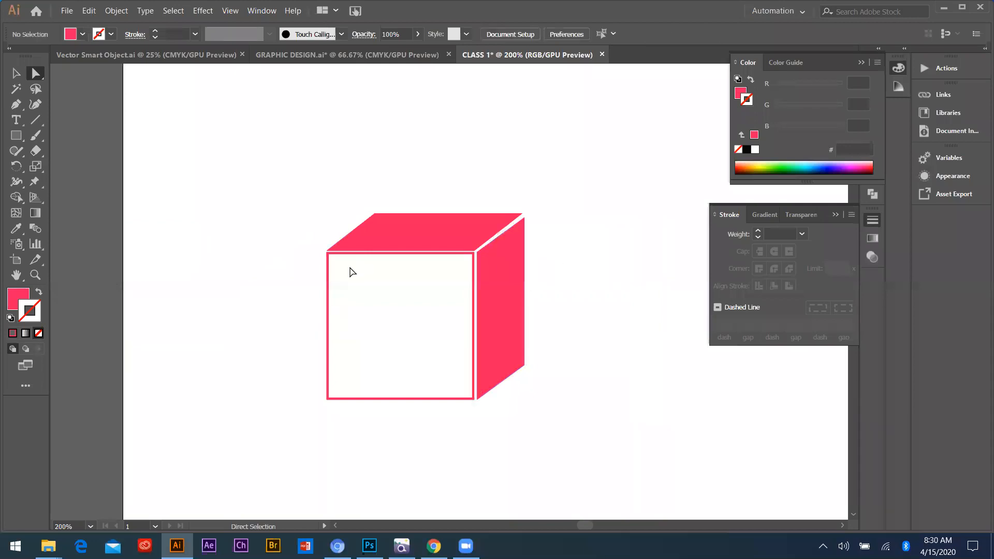
- Select the whole cube and move it up and to the right so it overlaps the artboard's upper edge
{"action": "scroll", "coordinate": [308, 266], "scroll_direction": "down", "scroll_amount": 3}
{"action": "scroll", "coordinate": [342, 269], "scroll_direction": "up", "scroll_amount": 3}
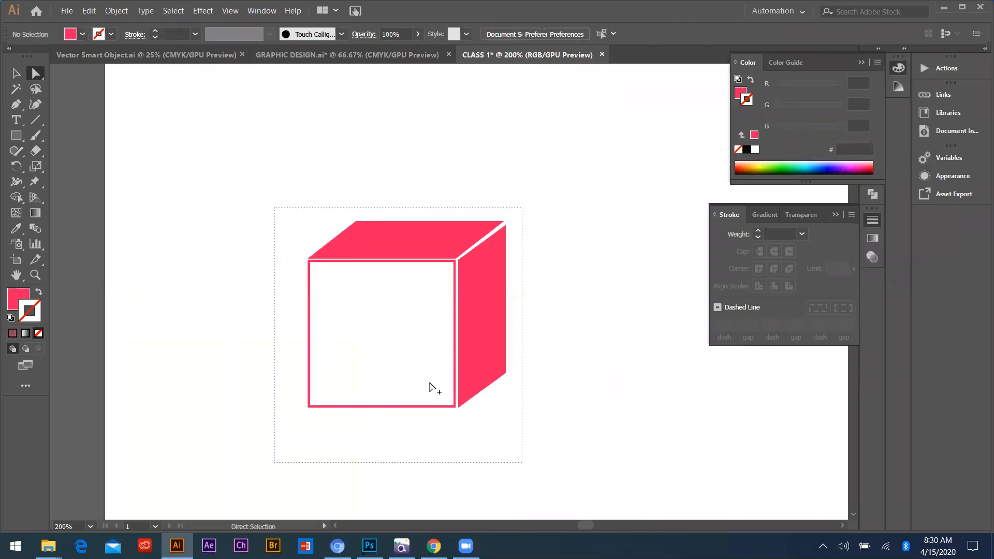
{"action": "key", "text": "ctrl+a"}
{"action": "scroll", "coordinate": [456, 320], "scroll_direction": "down", "scroll_amount": 2}
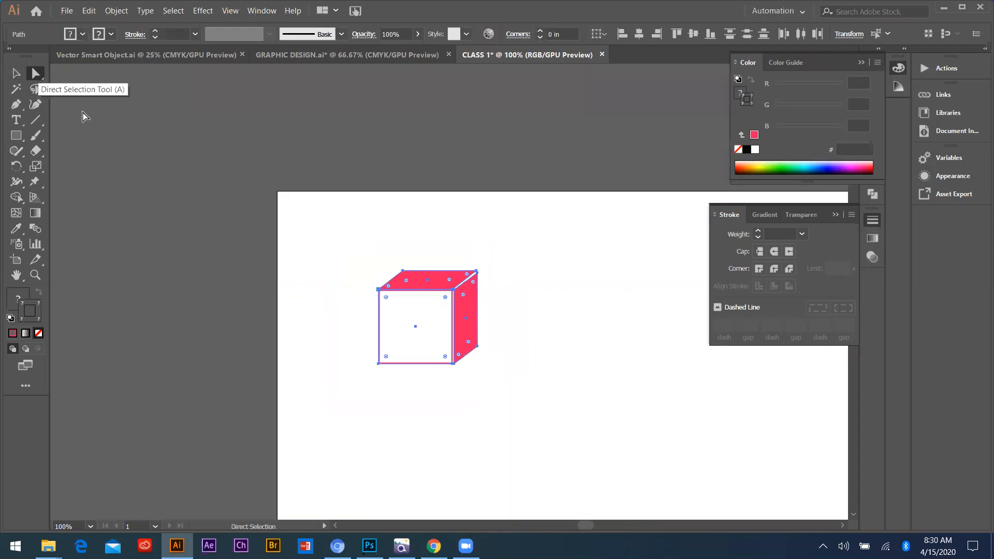
{"action": "left_click_drag", "start_coordinate": [470, 316], "coordinate": [662, 197]}
{"action": "left_click", "coordinate": [599, 144]}
{"action": "scroll", "coordinate": [634, 262], "scroll_direction": "down", "scroll_amount": 1}
{"action": "key", "text": "ctrl+a"}
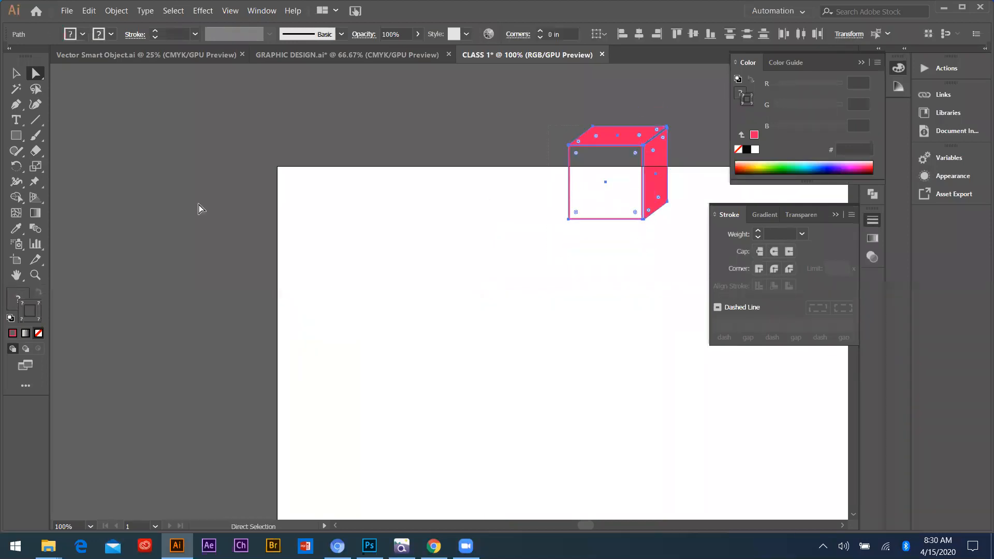
- Draw a closed, curved bean shape with four anchor points on the empty part of the artboard using the Pen tool
{"action": "left_click", "coordinate": [17, 106]}
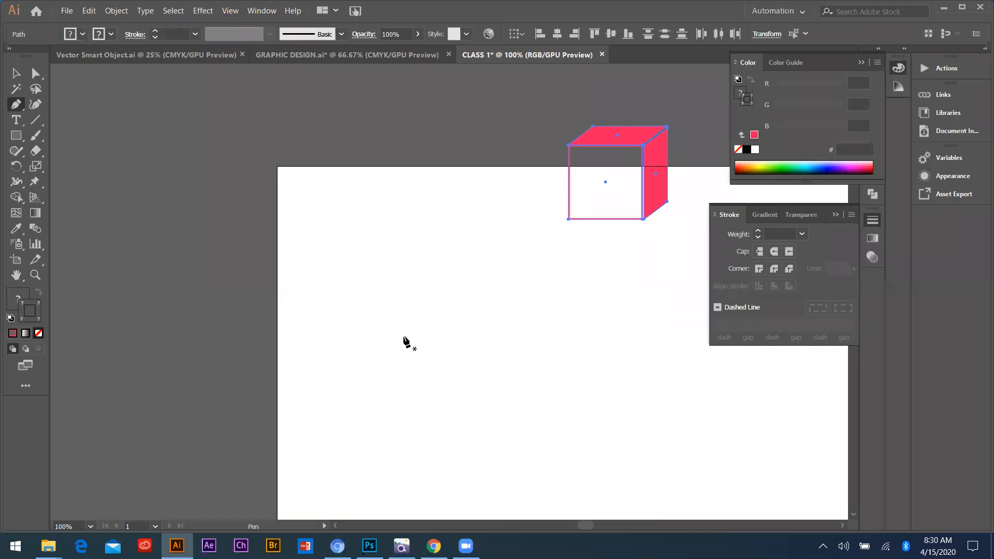
{"action": "scroll", "coordinate": [389, 302], "scroll_direction": "up", "scroll_amount": 2}
{"action": "scroll", "coordinate": [390, 302], "scroll_direction": "down", "scroll_amount": 1}
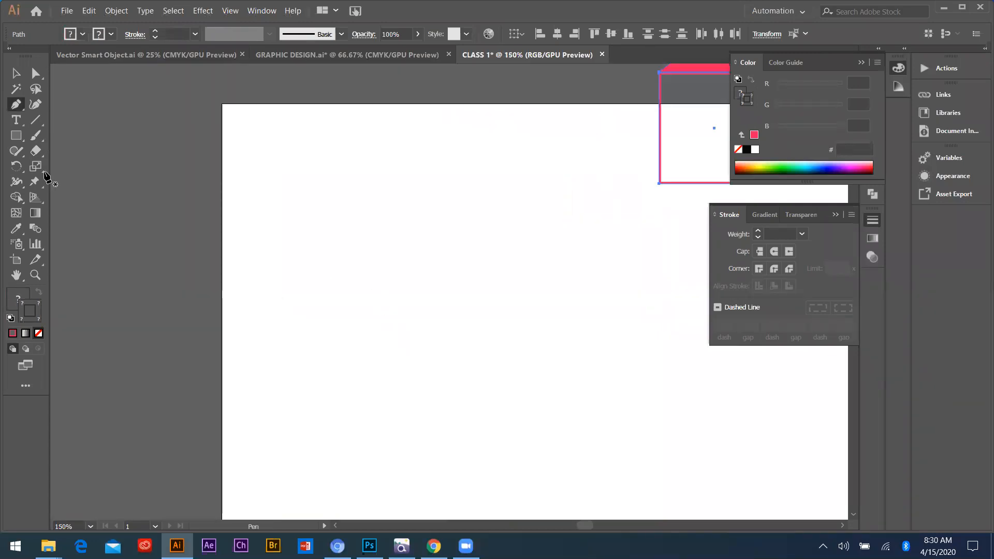
{"action": "left_click", "coordinate": [308, 234]}
{"action": "left_click_drag", "start_coordinate": [373, 176], "coordinate": [418, 166]}
{"action": "left_click_drag", "start_coordinate": [423, 237], "coordinate": [321, 297]}
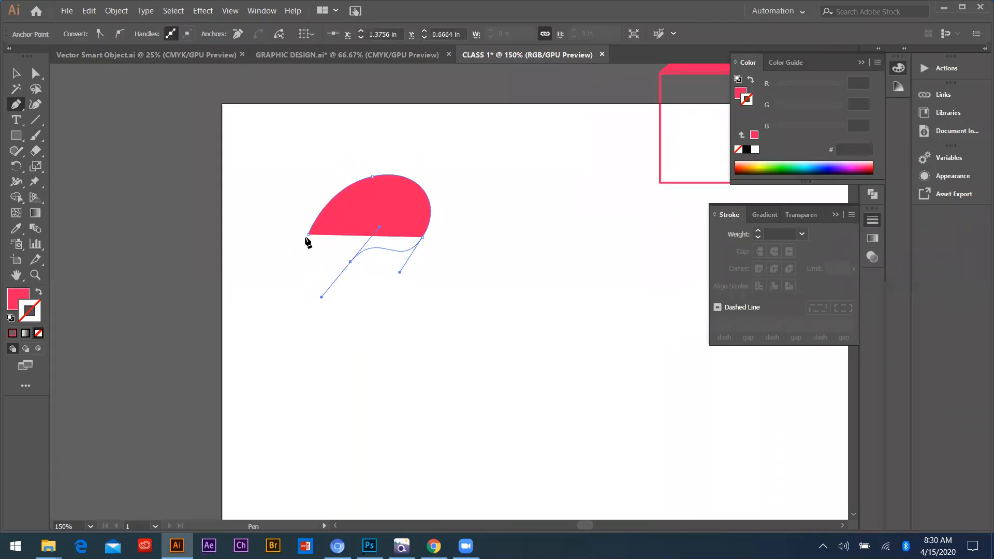
{"action": "left_click_drag", "start_coordinate": [308, 236], "coordinate": [316, 211]}
- Duplicate the bean shape and place a smaller, rotated copy directly beneath the original
{"action": "left_click", "coordinate": [16, 73]}
{"action": "left_click", "coordinate": [182, 164]}
{"action": "left_click_drag", "start_coordinate": [379, 224], "coordinate": [350, 297]}
{"action": "left_click", "coordinate": [458, 280]}
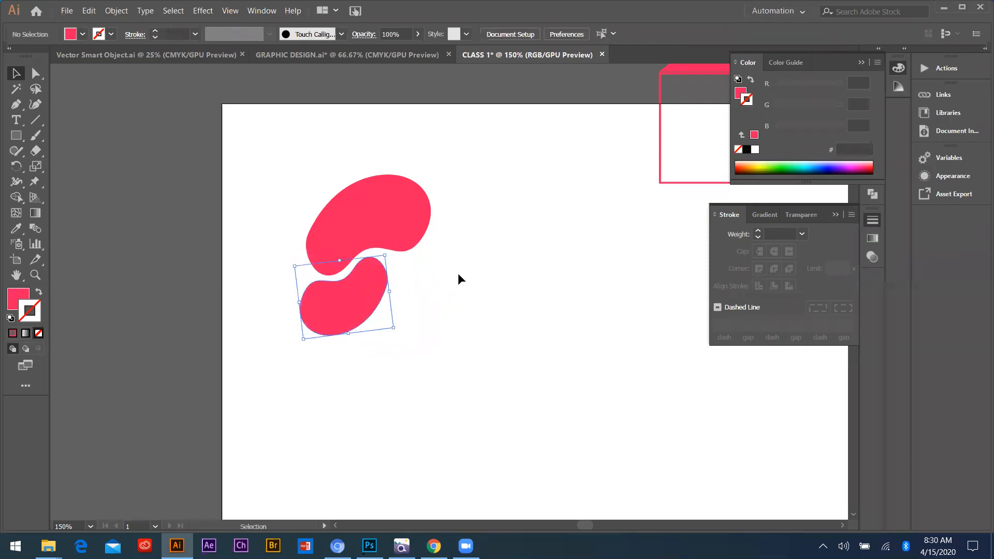
- Try lighter pink shades on the lower bean's stroke and fill, and set its stroke to None
{"action": "left_click", "coordinate": [786, 62]}
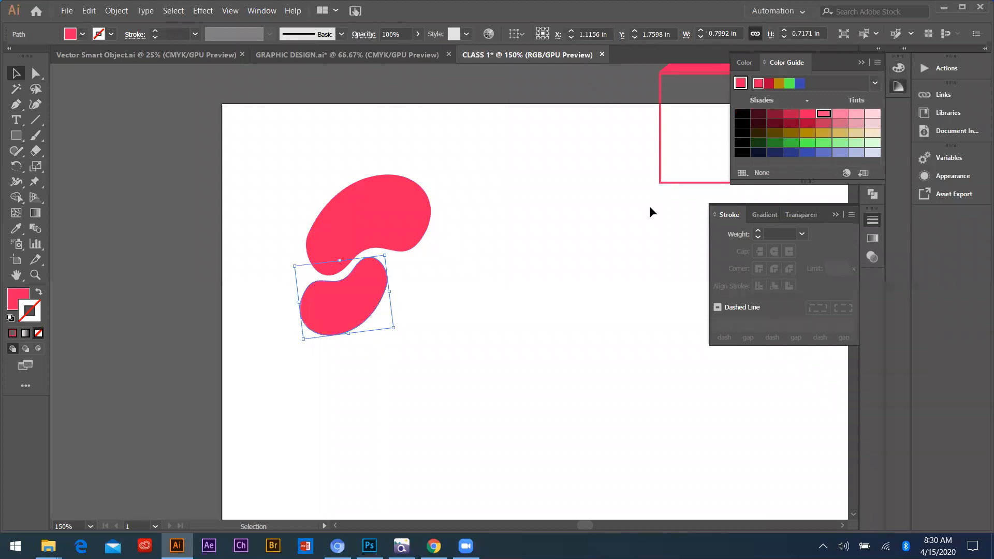
{"action": "key", "text": "ctrl+z"}
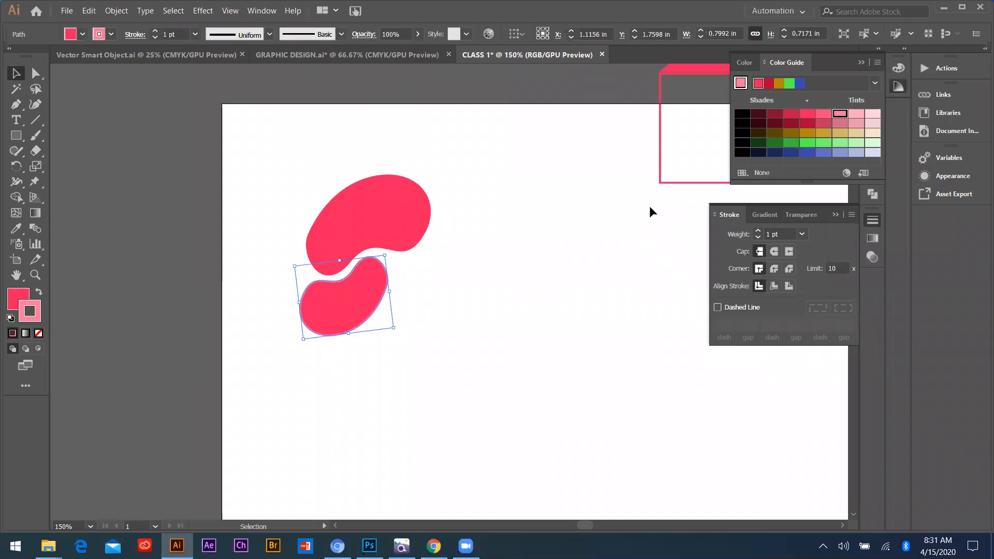
{"action": "left_click", "coordinate": [21, 293]}
{"action": "left_click", "coordinate": [755, 119]}
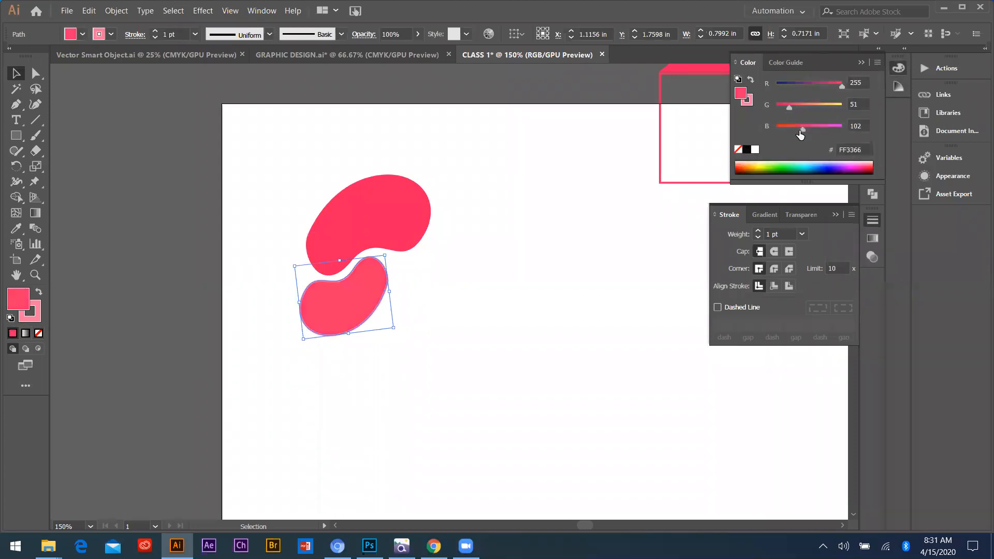
{"action": "left_click", "coordinate": [32, 319]}
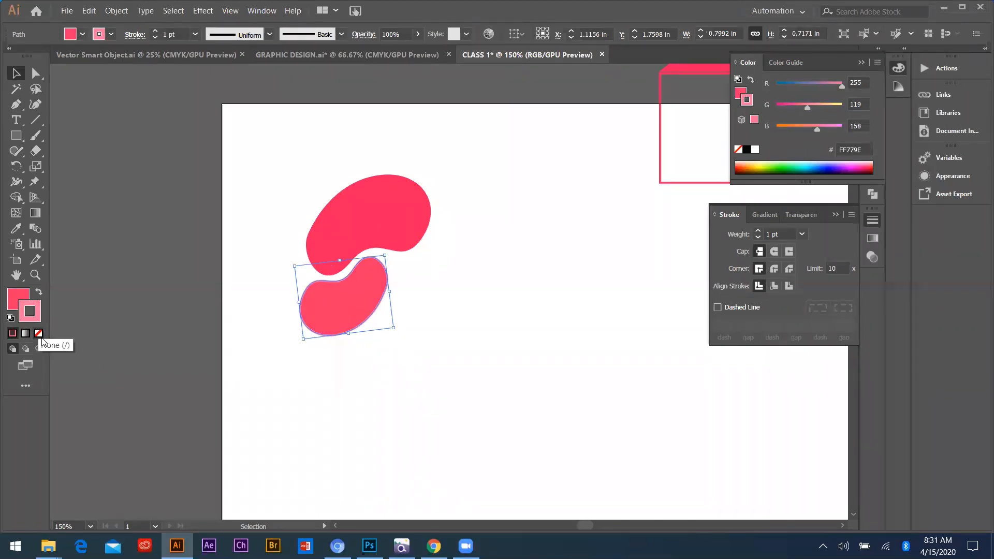
{"action": "left_click", "coordinate": [39, 335]}
- Set the red value of the lower bean's fill to 74 for the dark purple 4A3366, and deselect the shape
{"action": "left_click", "coordinate": [20, 300]}
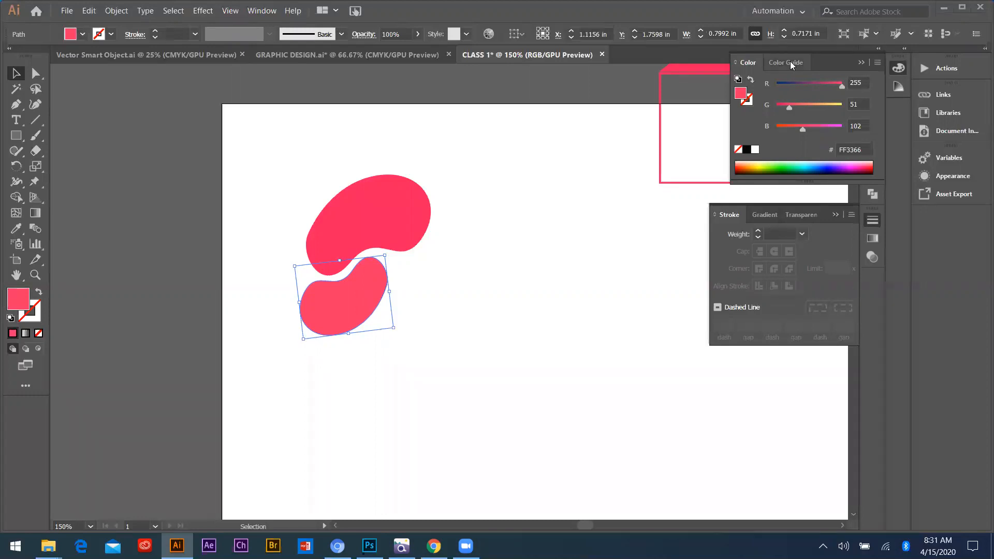
{"action": "left_click", "coordinate": [796, 83]}
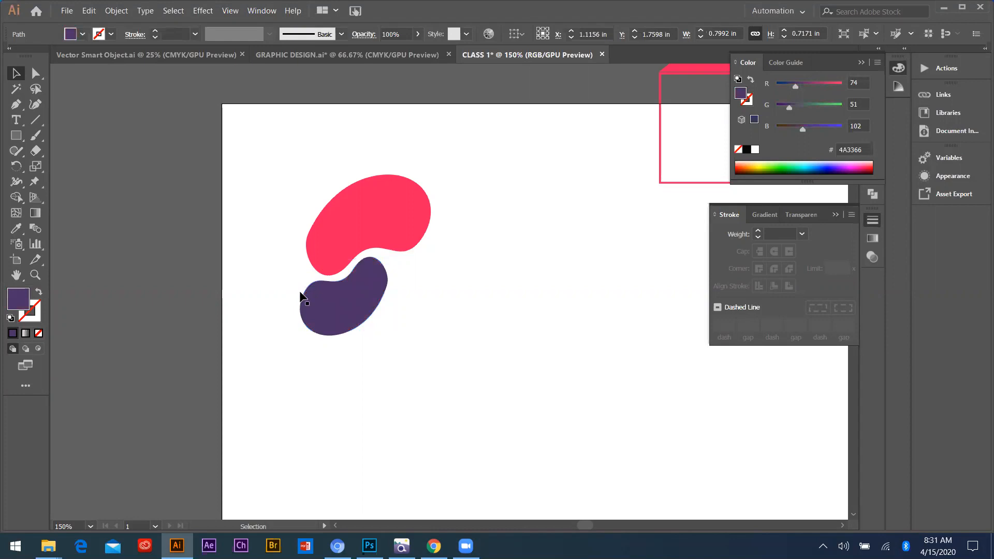
{"action": "left_click", "coordinate": [397, 268]}
- Try to draw a closed freeform shape with straight and curved segments on the empty area beside the beans using the Pen tool
{"action": "scroll", "coordinate": [300, 297], "scroll_direction": "down", "scroll_amount": 1}
{"action": "left_click", "coordinate": [12, 122]}
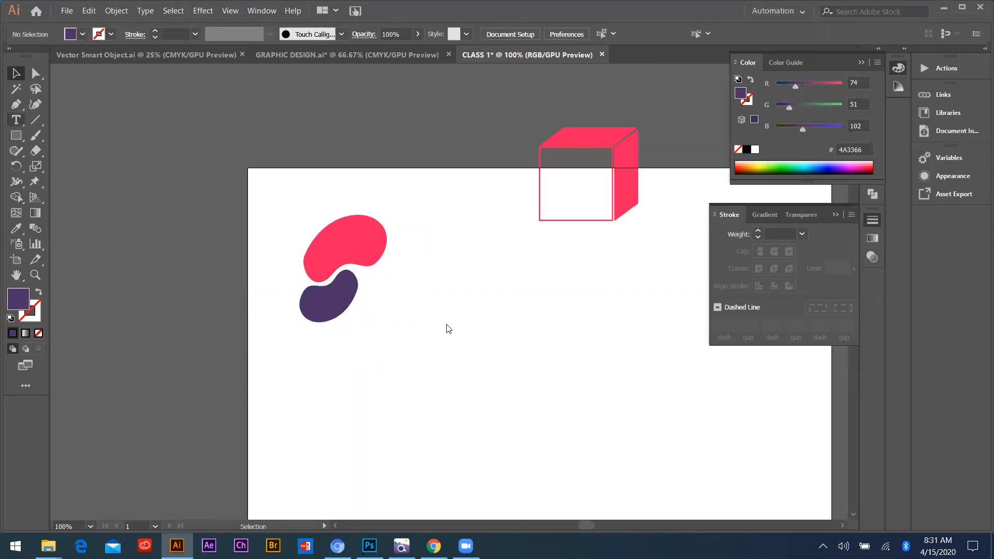
{"action": "left_click", "coordinate": [23, 108]}
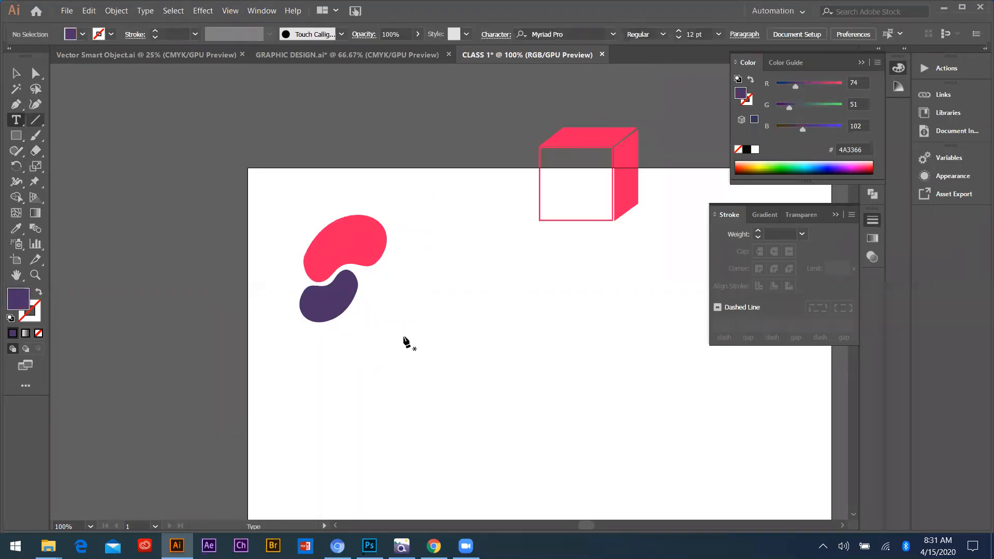
{"action": "left_click", "coordinate": [420, 327]}
{"action": "left_click", "coordinate": [532, 258]}
{"action": "left_click_drag", "start_coordinate": [607, 309], "coordinate": [529, 399]}
{"action": "left_click_drag", "start_coordinate": [480, 371], "coordinate": [454, 416]}
{"action": "left_click_drag", "start_coordinate": [414, 380], "coordinate": [484, 311]}
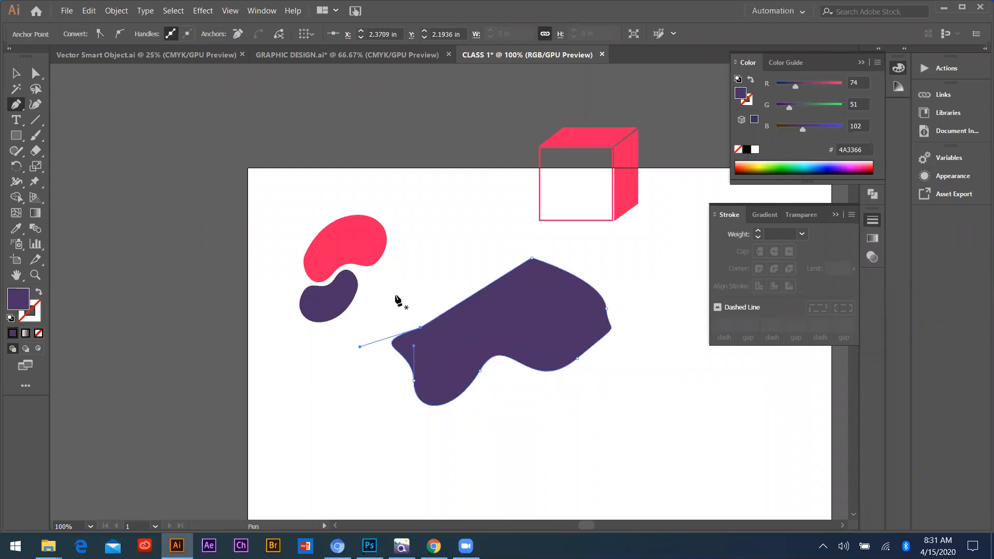
- Undo every anchor point of the freeform purple shape beside the beans until its path is gone
{"action": "scroll", "coordinate": [409, 313], "scroll_direction": "down", "scroll_amount": 1}
{"action": "key", "text": "ctrl+z"}
{"action": "key", "text": "ctrl+z"}
{"action": "key", "text": "ctrl+z"}
{"action": "key", "text": "ctrl+z"}
{"action": "key", "text": "ctrl+z"}
{"action": "key", "text": "ctrl+z"}
{"action": "key", "text": "ctrl+z"}
{"action": "key", "text": "ctrl+z"}
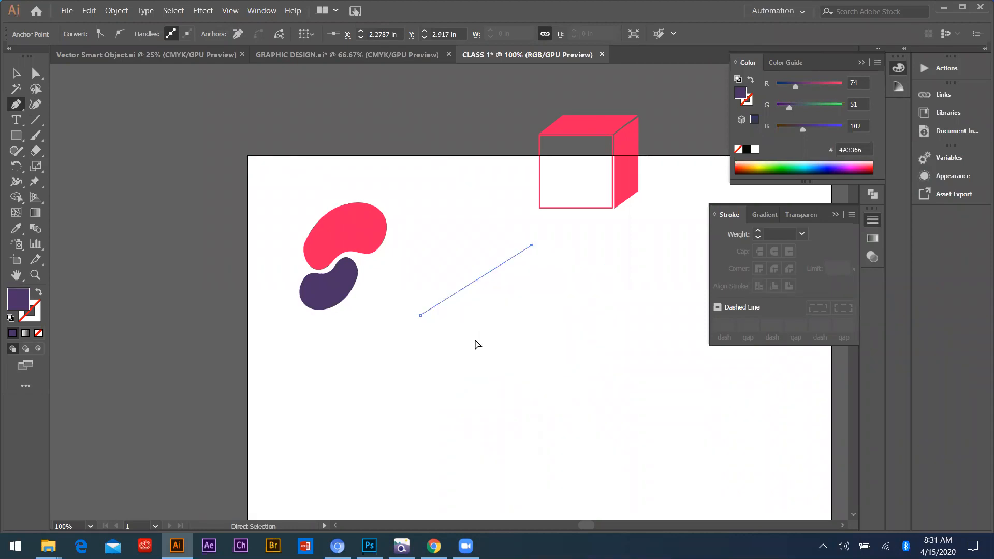
- Start a new Pen tool path on the empty area beside the beans with a straight, upward-sloping first segment
{"action": "scroll", "coordinate": [363, 273], "scroll_direction": "up", "scroll_amount": 3}
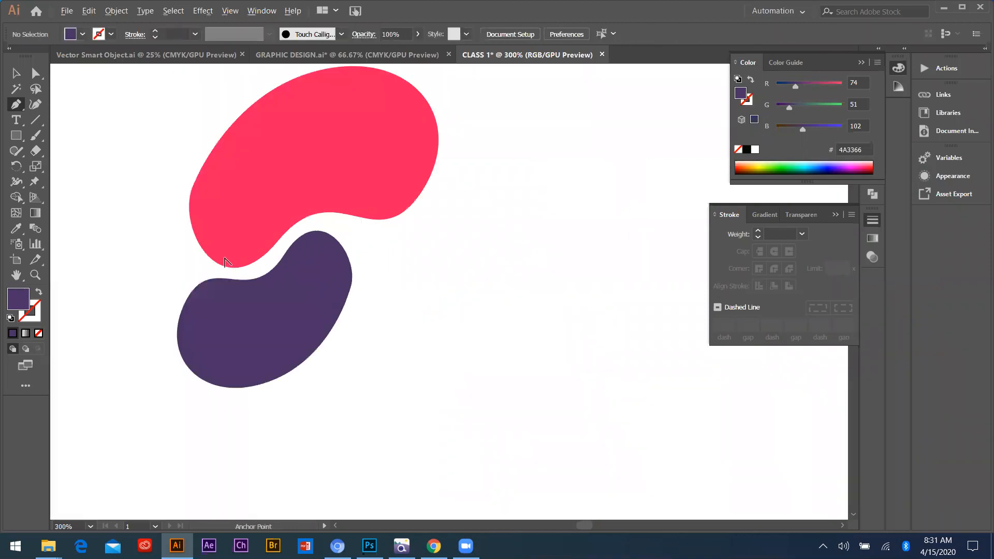
{"action": "scroll", "coordinate": [165, 245], "scroll_direction": "down", "scroll_amount": 2}
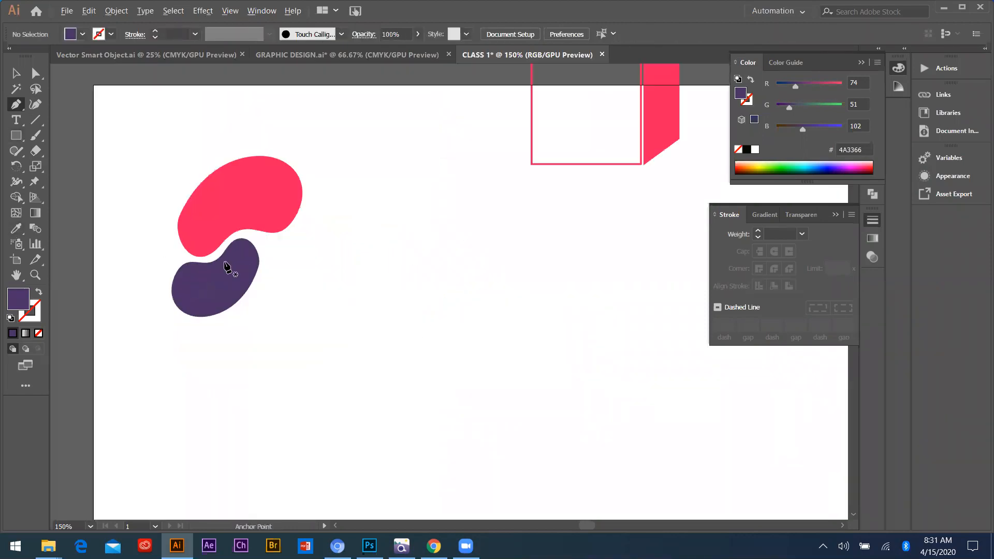
{"action": "scroll", "coordinate": [370, 259], "scroll_direction": "down", "scroll_amount": 1}
{"action": "scroll", "coordinate": [369, 260], "scroll_direction": "up", "scroll_amount": 2}
{"action": "scroll", "coordinate": [359, 275], "scroll_direction": "down", "scroll_amount": 1}
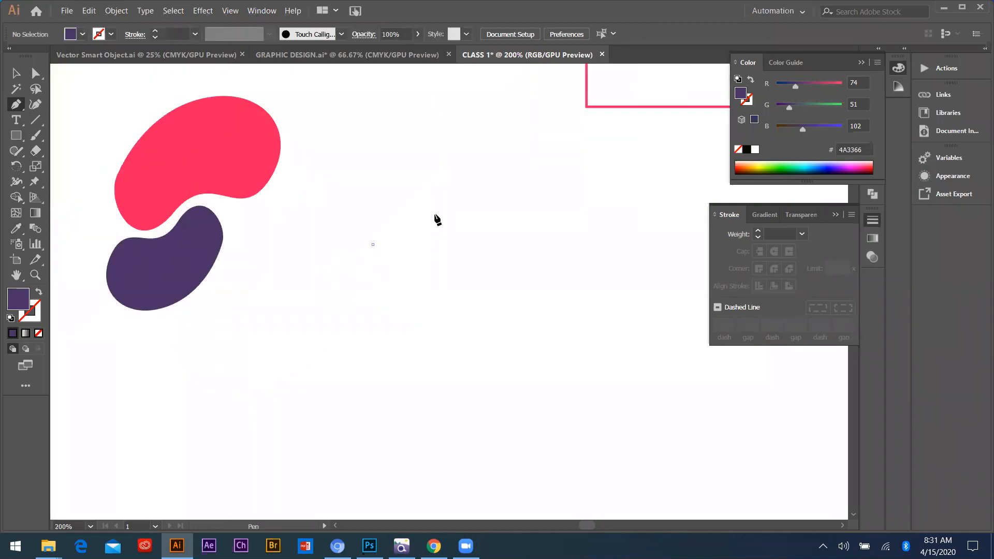
{"action": "left_click", "coordinate": [468, 183]}
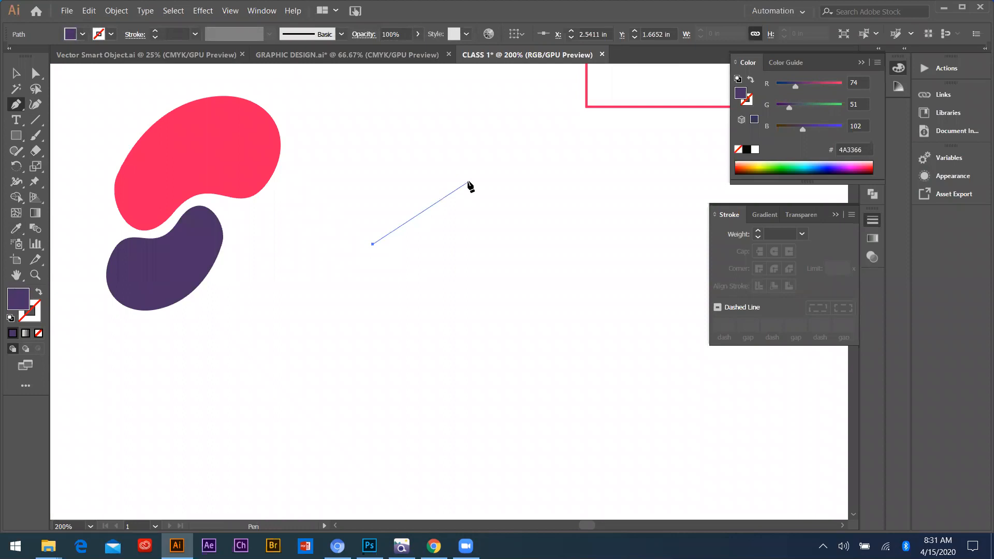
{"action": "left_click_drag", "start_coordinate": [468, 172], "coordinate": [568, 171]}
{"action": "left_click_drag", "start_coordinate": [575, 205], "coordinate": [553, 177]}
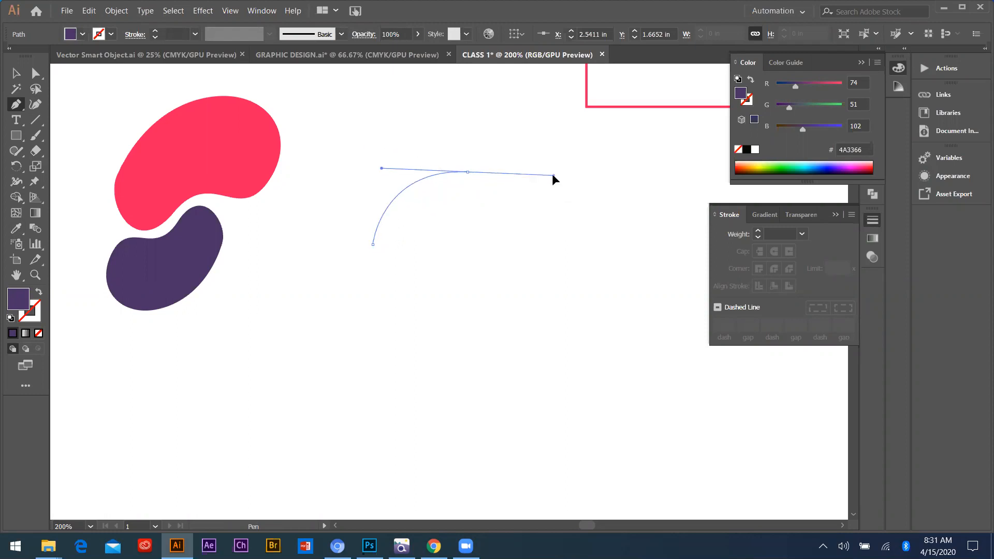
{"action": "key", "text": "ctrl+z"}
{"action": "key", "text": "ctrl+z"}
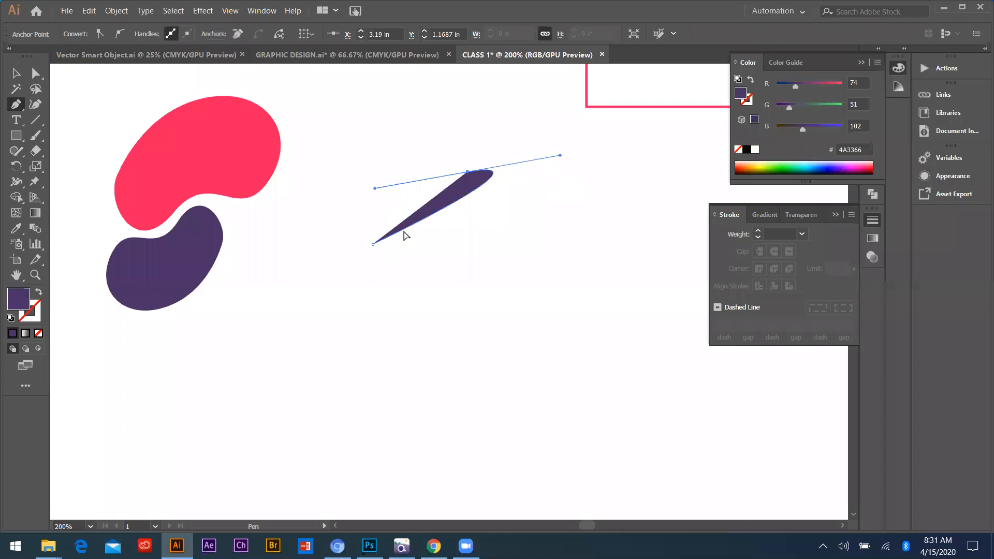
{"action": "left_click_drag", "start_coordinate": [438, 194], "coordinate": [497, 193]}
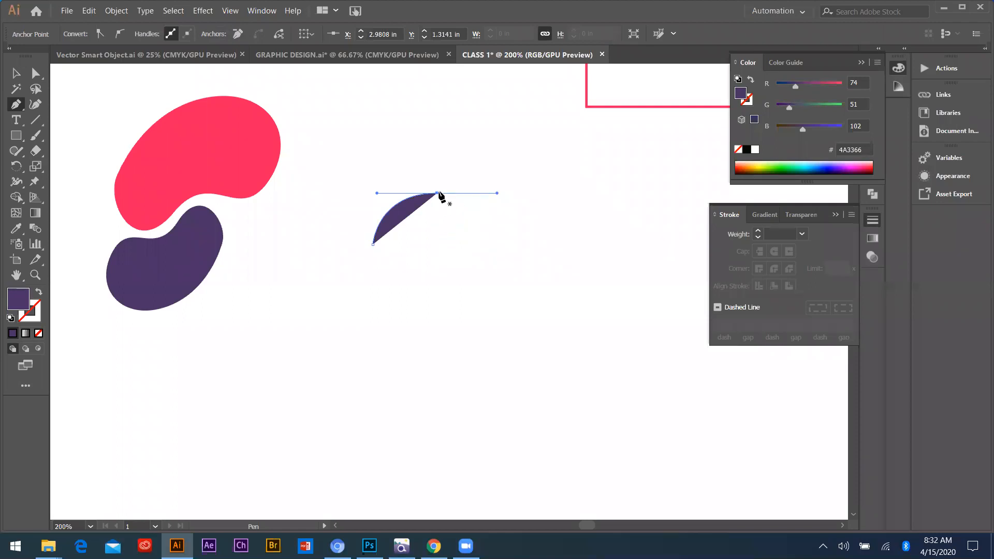
{"action": "key", "text": "Escape"}
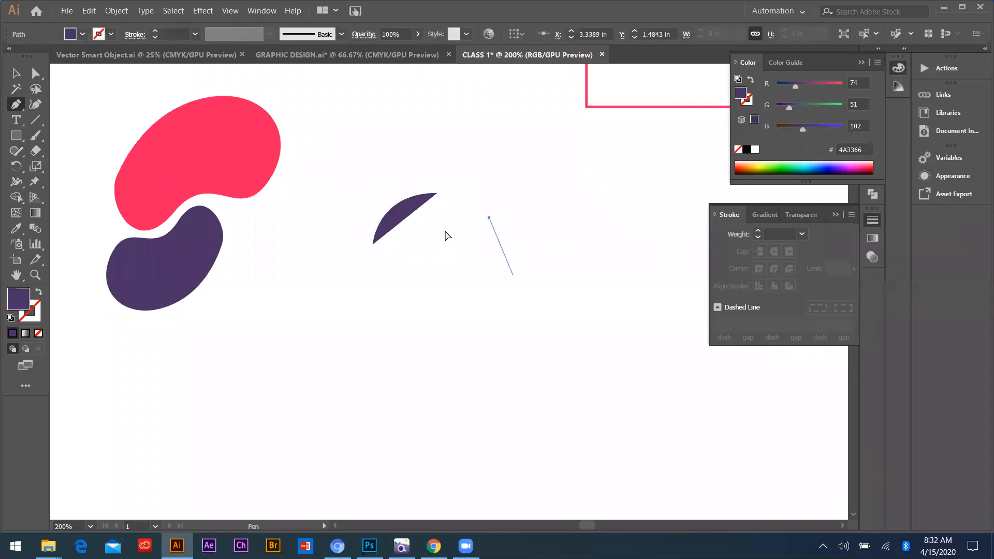
{"action": "left_click", "coordinate": [607, 318]}
{"action": "key", "text": "ctrl+z"}
{"action": "key", "text": "ctrl+z"}
{"action": "key", "text": "ctrl+z"}
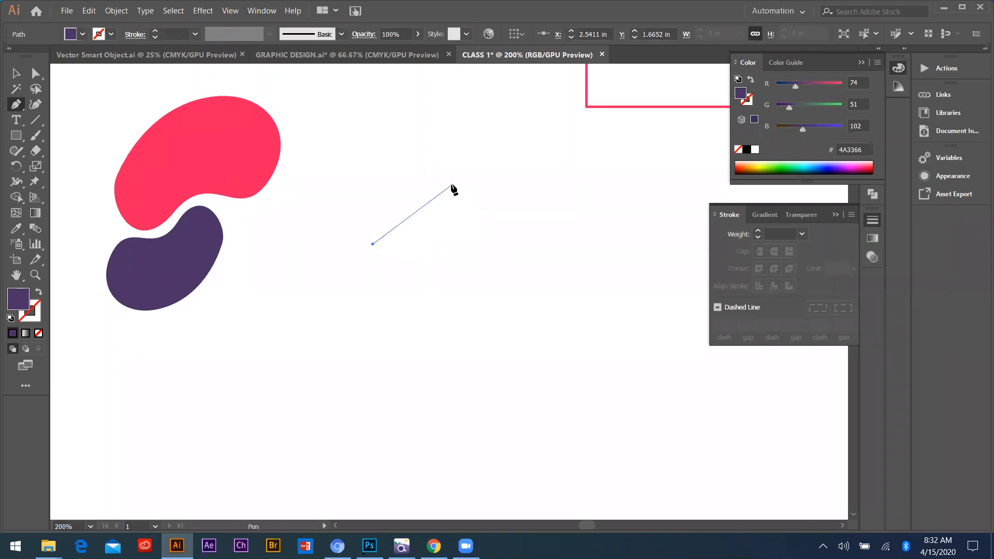
- Draw a closed wavy purple shape beside the bean shapes with the Pen tool, breaking the direction handles at its upper notch
{"action": "left_click_drag", "start_coordinate": [452, 185], "coordinate": [536, 204]}
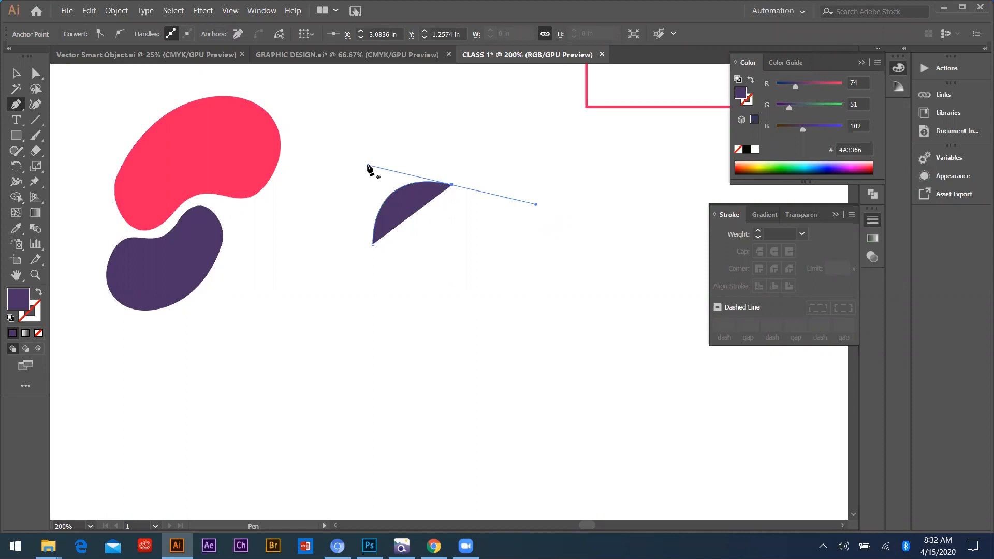
{"action": "mouse_move", "coordinate": [368, 166]}
{"action": "left_mouse_down"}
{"action": "mouse_move", "coordinate": [405, 181]}
{"action": "mouse_move", "coordinate": [388, 129]}
{"action": "mouse_move", "coordinate": [434, 189]}
{"action": "mouse_move", "coordinate": [347, 116]}
{"action": "mouse_move", "coordinate": [431, 187]}
{"action": "mouse_move", "coordinate": [367, 154]}
{"action": "left_mouse_up"}
{"action": "left_click", "coordinate": [452, 186], "text": "alt"}
{"action": "left_click_drag", "start_coordinate": [452, 185], "coordinate": [489, 157]}
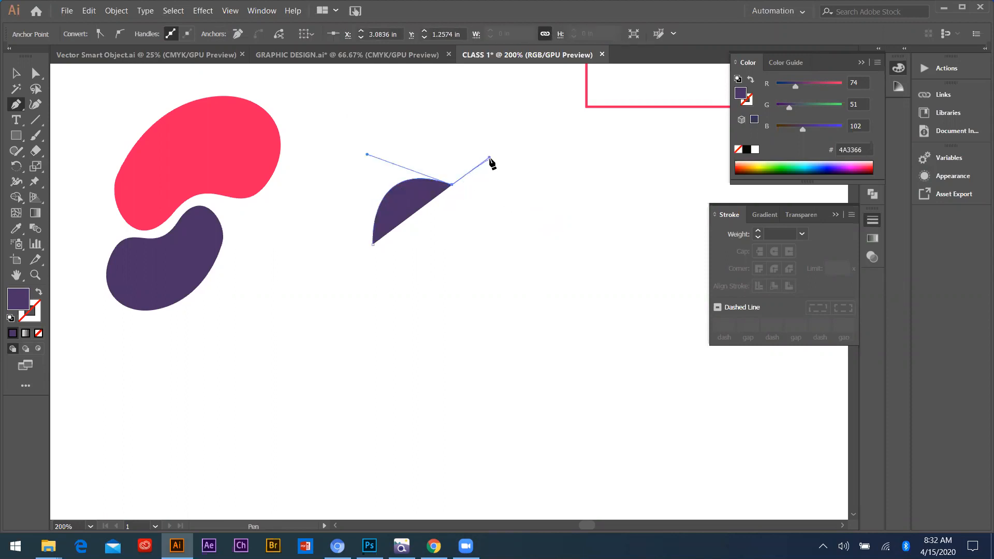
{"action": "key", "text": "alt"}
{"action": "left_click", "coordinate": [452, 186]}
{"action": "left_click_drag", "start_coordinate": [540, 204], "coordinate": [537, 274]}
{"action": "left_click_drag", "start_coordinate": [480, 260], "coordinate": [419, 310]}
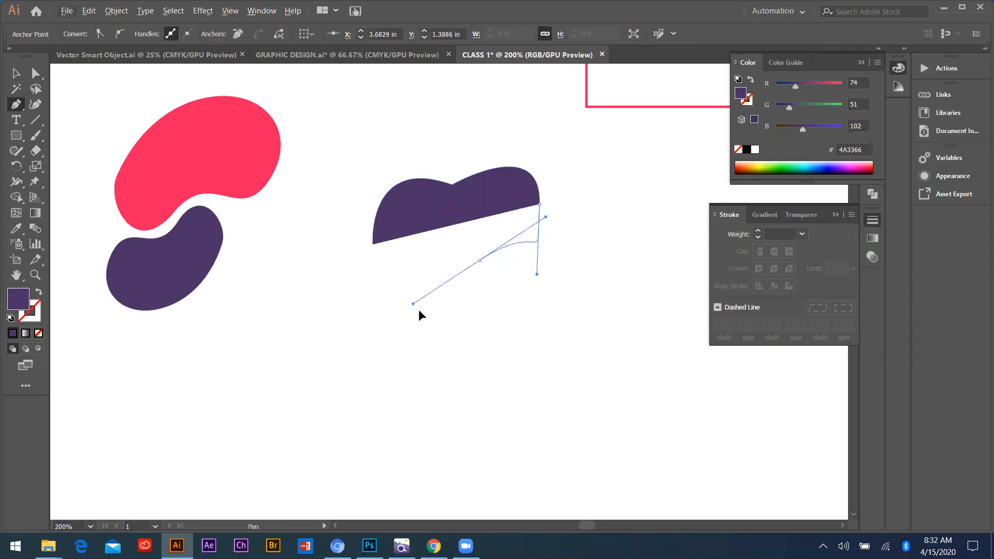
{"action": "left_click_drag", "start_coordinate": [416, 227], "coordinate": [368, 250]}
{"action": "left_click", "coordinate": [373, 244]}
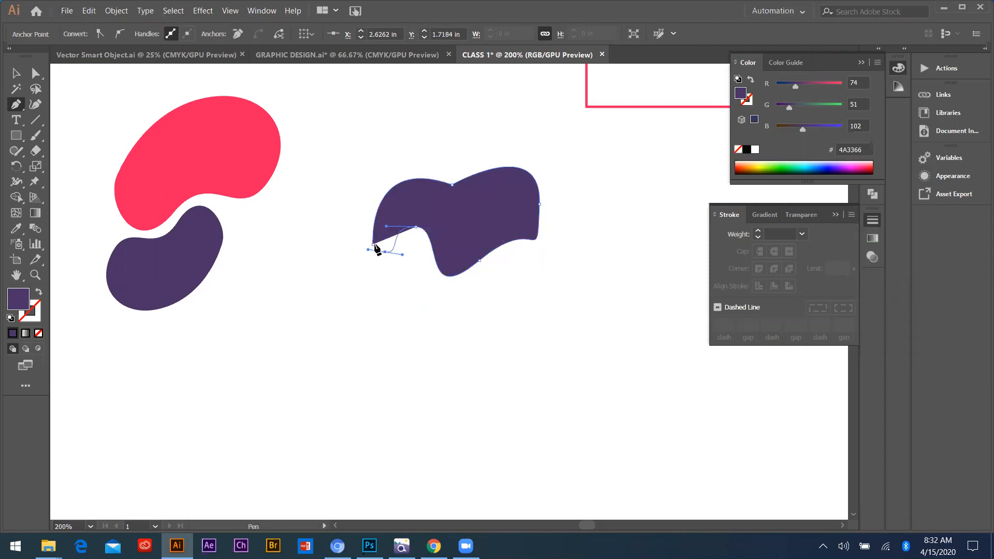
{"action": "scroll", "coordinate": [400, 242], "scroll_direction": "up", "scroll_amount": 1}
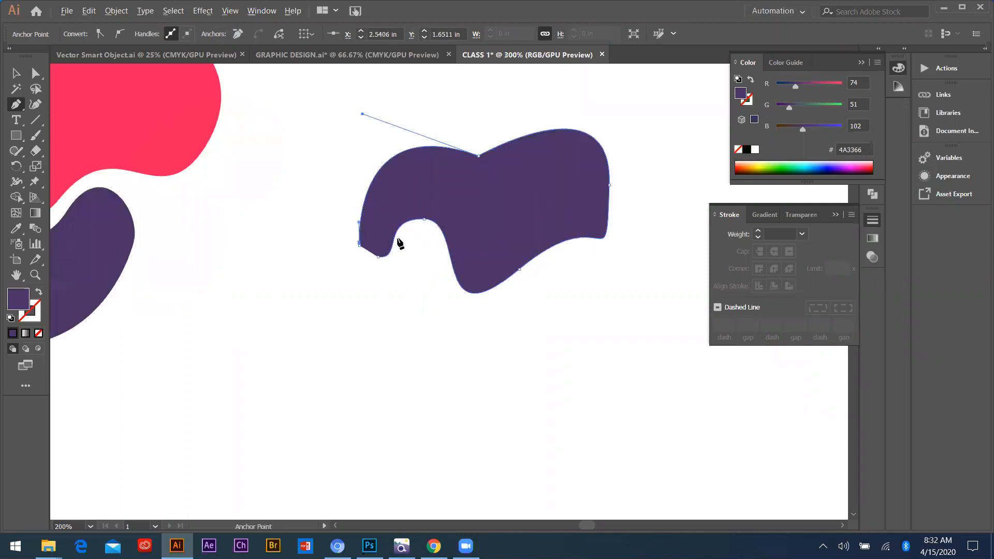
{"action": "scroll", "coordinate": [367, 272], "scroll_direction": "down", "scroll_amount": 1}
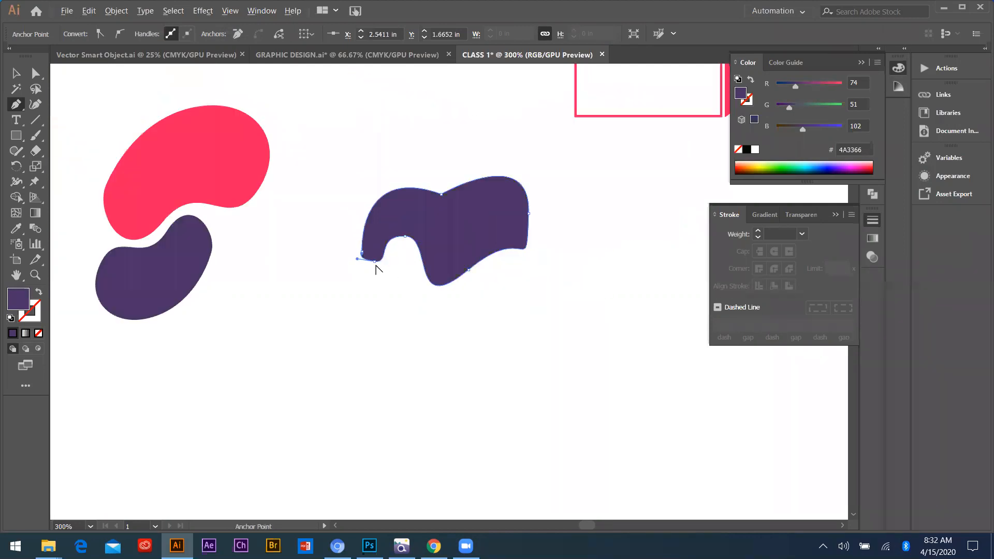
- Reshape the wavy purple shape by moving the anchors around its arch cutout and its left tip outward with Direct Selection
{"action": "left_click", "coordinate": [16, 74]}
{"action": "left_click", "coordinate": [337, 181]}
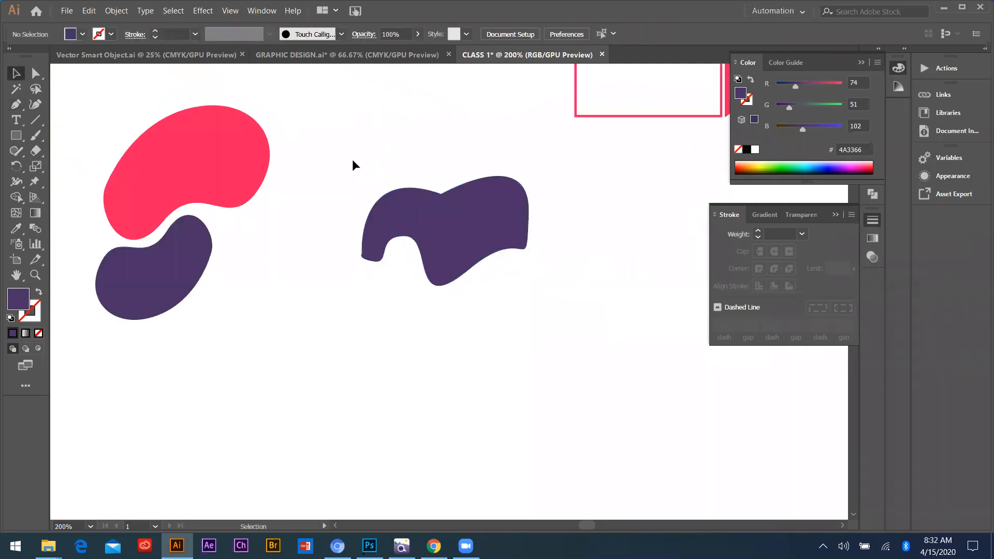
{"action": "scroll", "coordinate": [413, 235], "scroll_direction": "up", "scroll_amount": 2}
{"action": "left_click", "coordinate": [527, 261]}
{"action": "left_click_drag", "start_coordinate": [338, 190], "coordinate": [315, 150]}
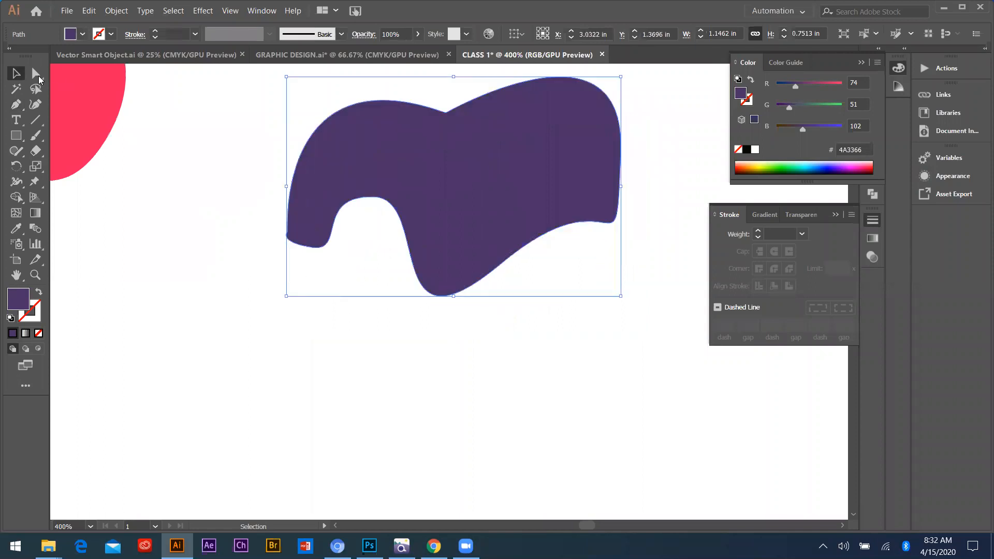
{"action": "key", "text": "a"}
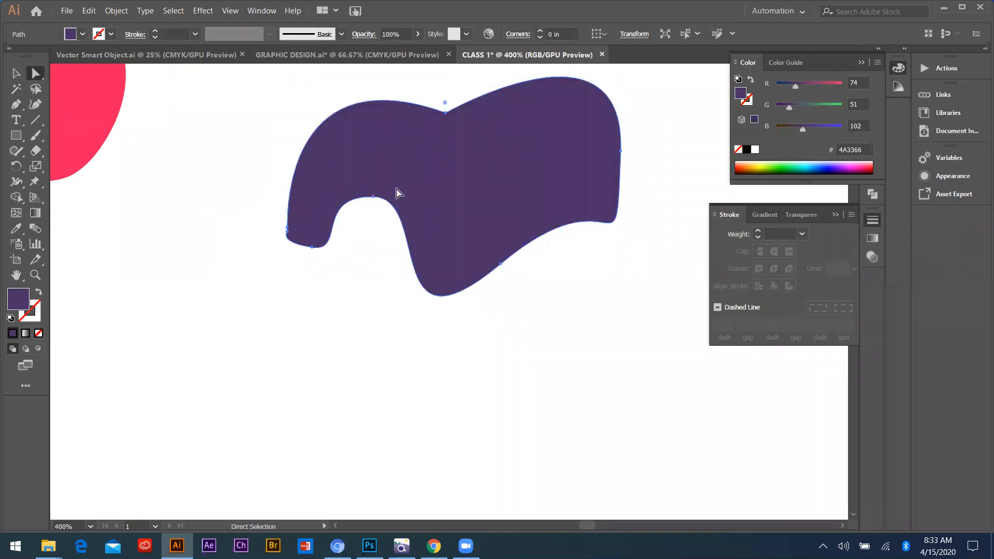
{"action": "left_click_drag", "start_coordinate": [381, 201], "coordinate": [284, 367]}
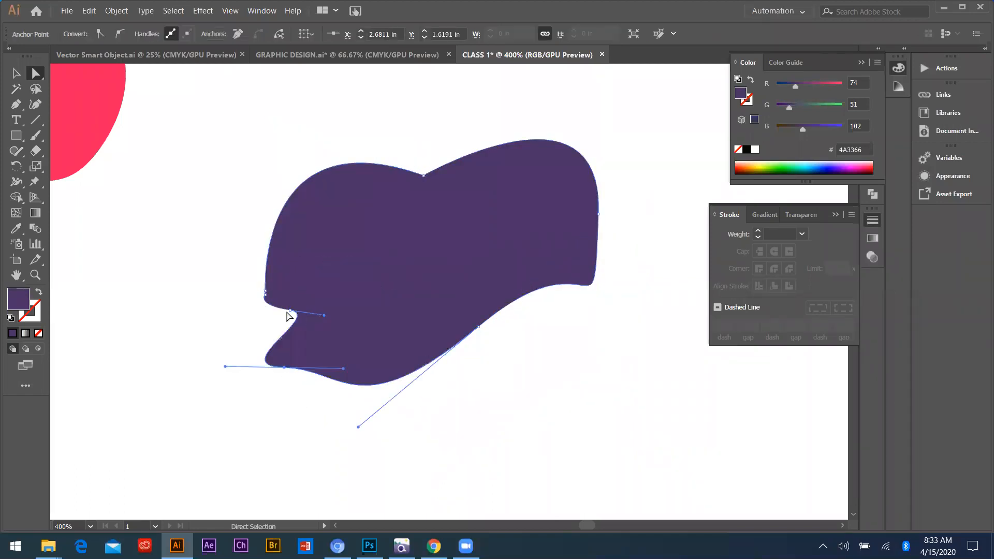
{"action": "left_click_drag", "start_coordinate": [290, 313], "coordinate": [231, 231]}
{"action": "left_click_drag", "start_coordinate": [266, 293], "coordinate": [252, 205]}
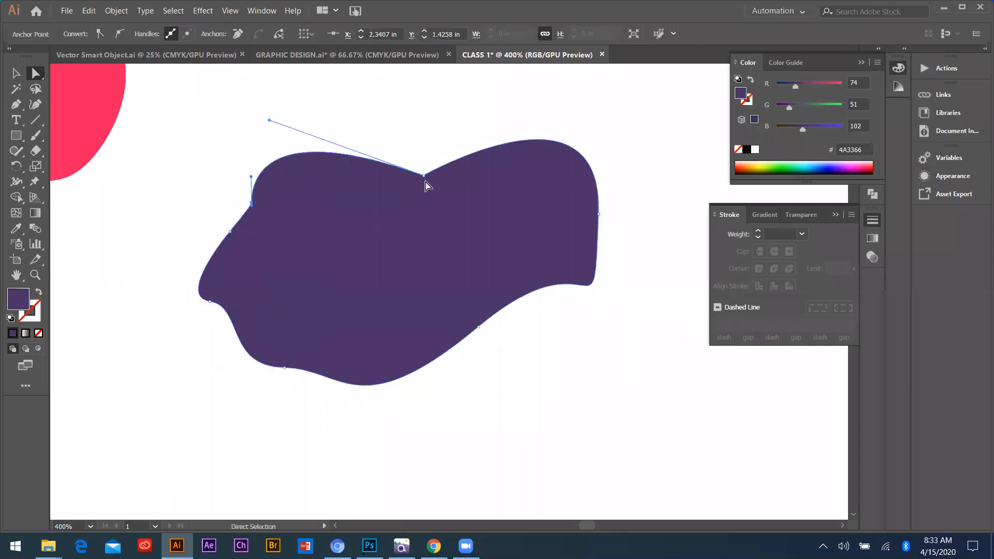
- Move the wavy shape's upper notch anchor down into its body and its upper-left anchor across toward the middle
{"action": "left_click_drag", "start_coordinate": [424, 179], "coordinate": [305, 275]}
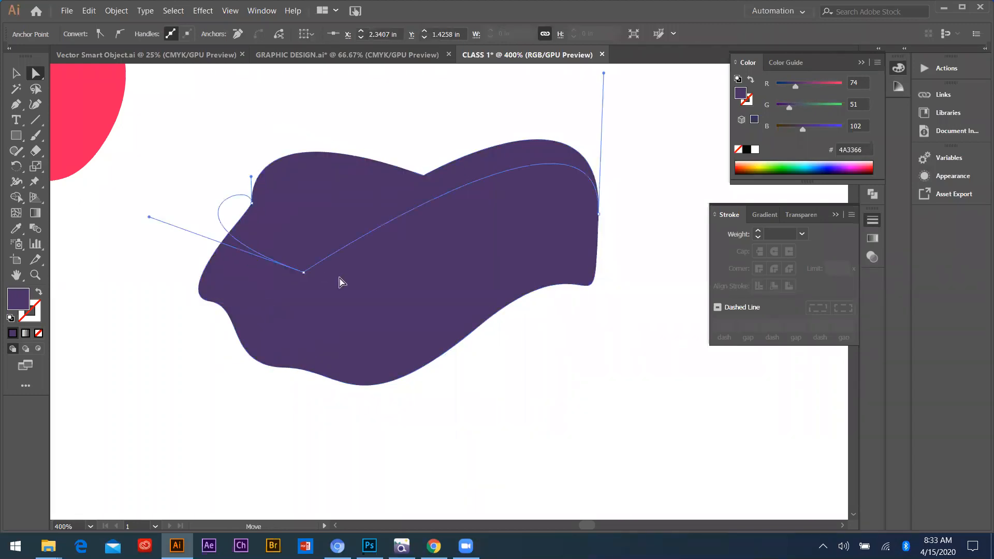
{"action": "left_click", "coordinate": [252, 204]}
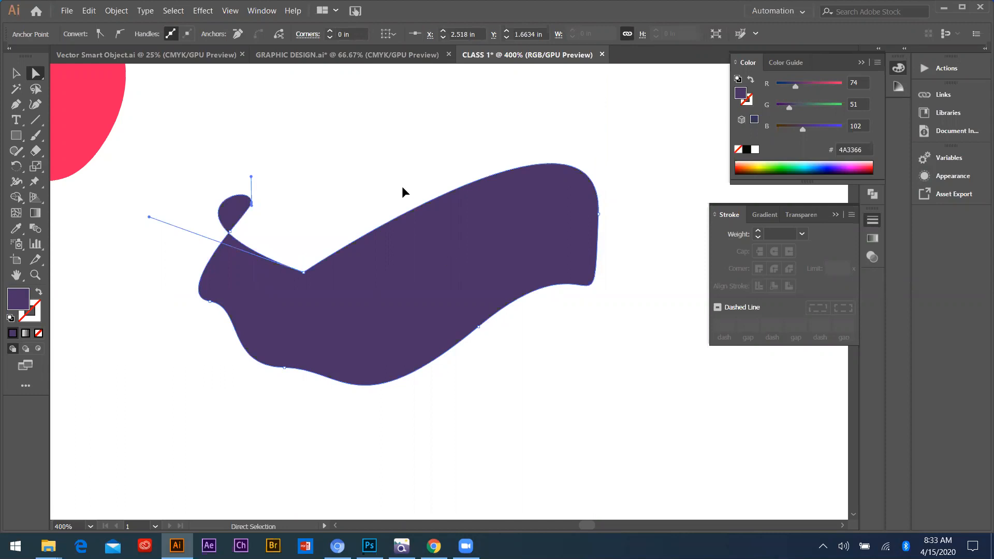
{"action": "left_click_drag", "start_coordinate": [253, 204], "coordinate": [402, 188]}
{"action": "left_click", "coordinate": [251, 150]}
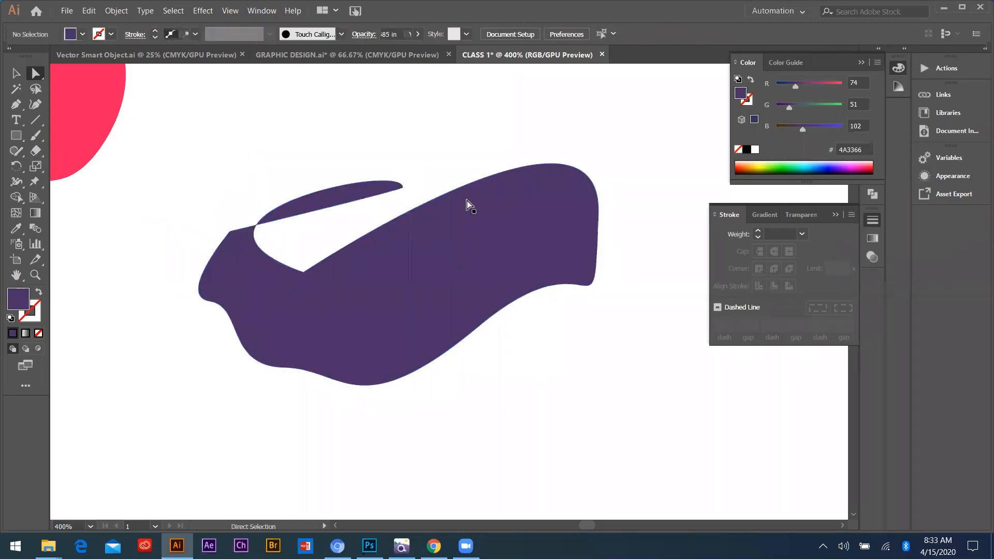
- Delete the wavy purple shape together with all of its remaining path segments
{"action": "left_click", "coordinate": [598, 214]}
{"action": "scroll", "coordinate": [440, 386], "scroll_direction": "down", "scroll_amount": 3}
{"action": "left_click_drag", "start_coordinate": [396, 247], "coordinate": [489, 455]}
{"action": "key", "text": "Delete"}
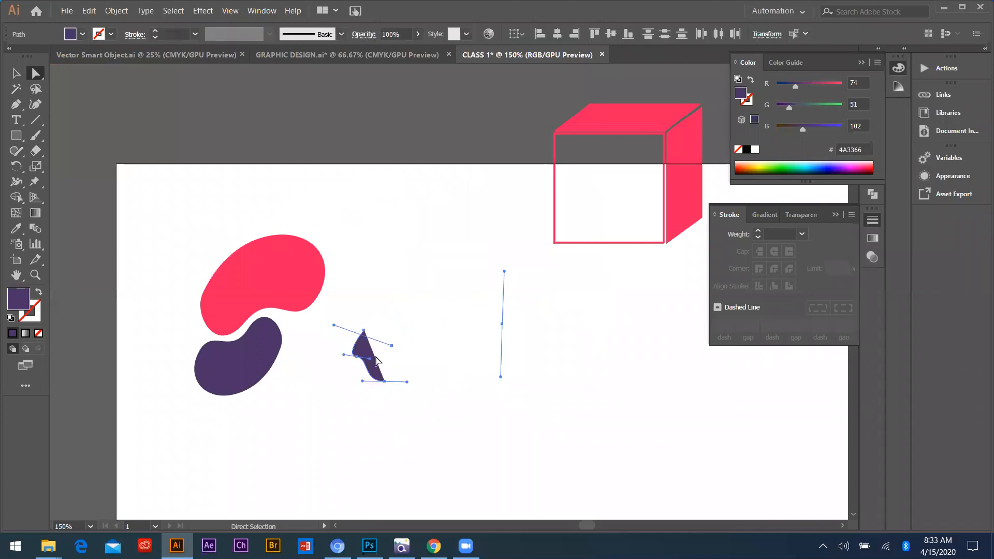
{"action": "key", "text": "Delete"}
{"action": "key", "text": "Delete"}
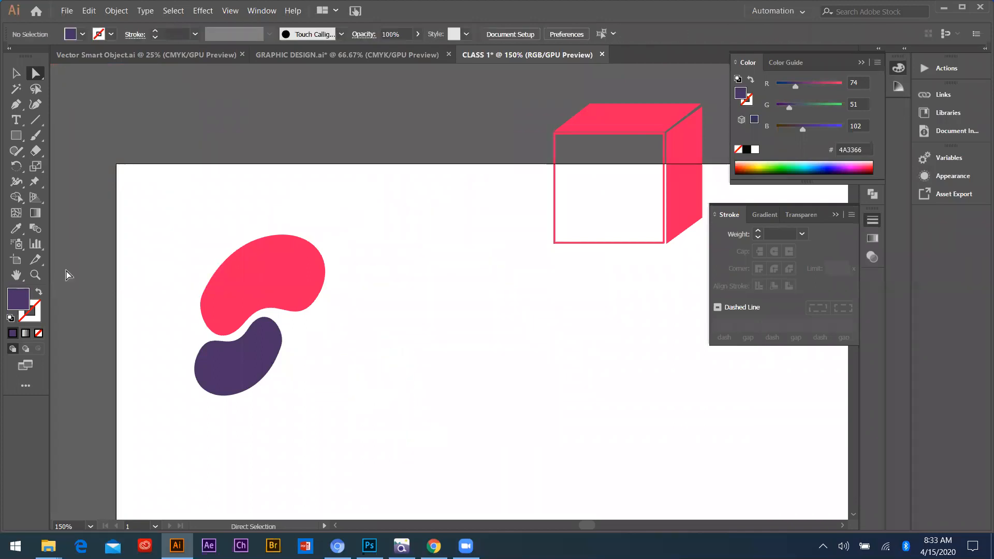
- Draw a closed swoosh with the Pen tool below the cube and fill it with the cube's pink using the Eyedropper
{"action": "left_click", "coordinate": [16, 105]}
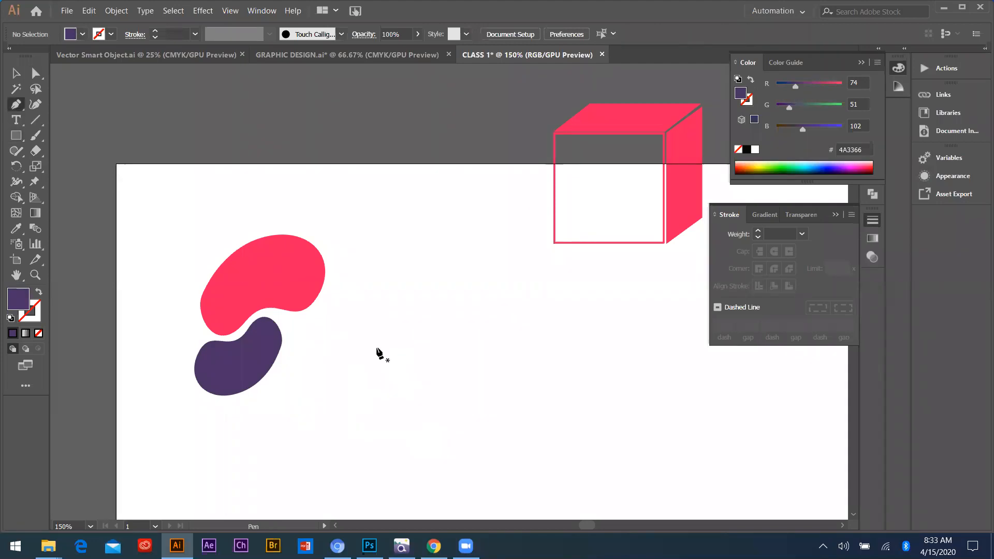
{"action": "left_click_drag", "start_coordinate": [370, 353], "coordinate": [411, 366]}
{"action": "left_click_drag", "start_coordinate": [516, 325], "coordinate": [683, 196]}
{"action": "left_click", "coordinate": [517, 325]}
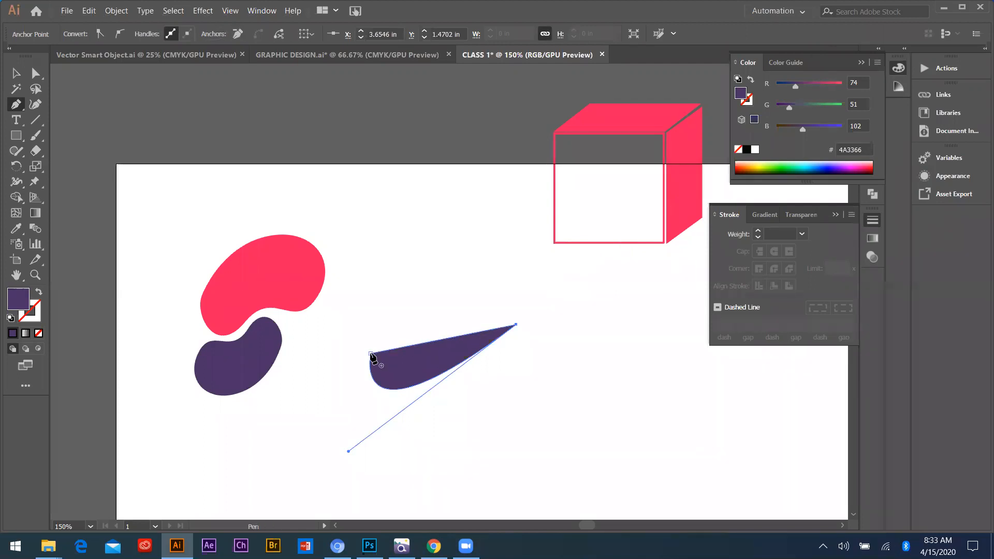
{"action": "left_click_drag", "start_coordinate": [370, 356], "coordinate": [402, 217]}
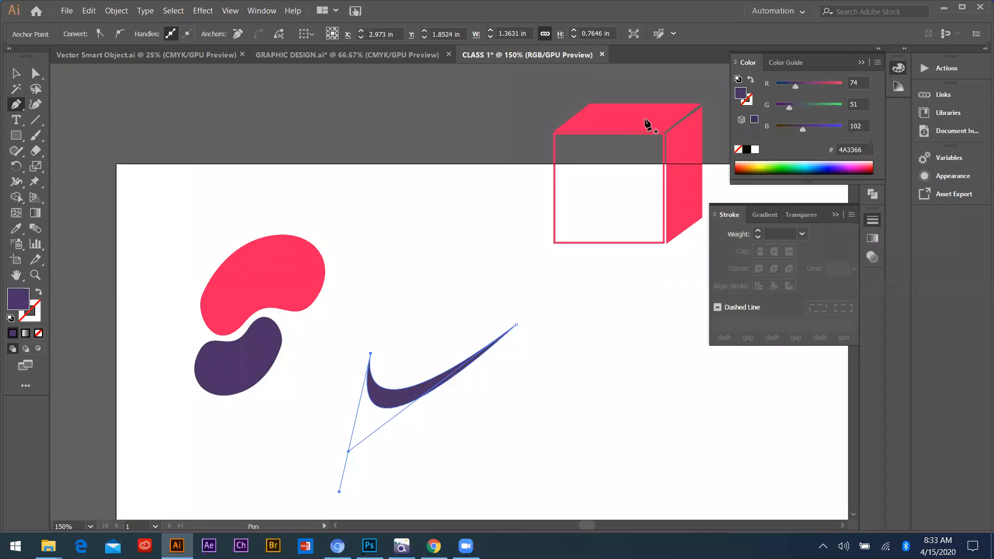
{"action": "key", "text": "i"}
{"action": "left_click", "coordinate": [651, 114]}
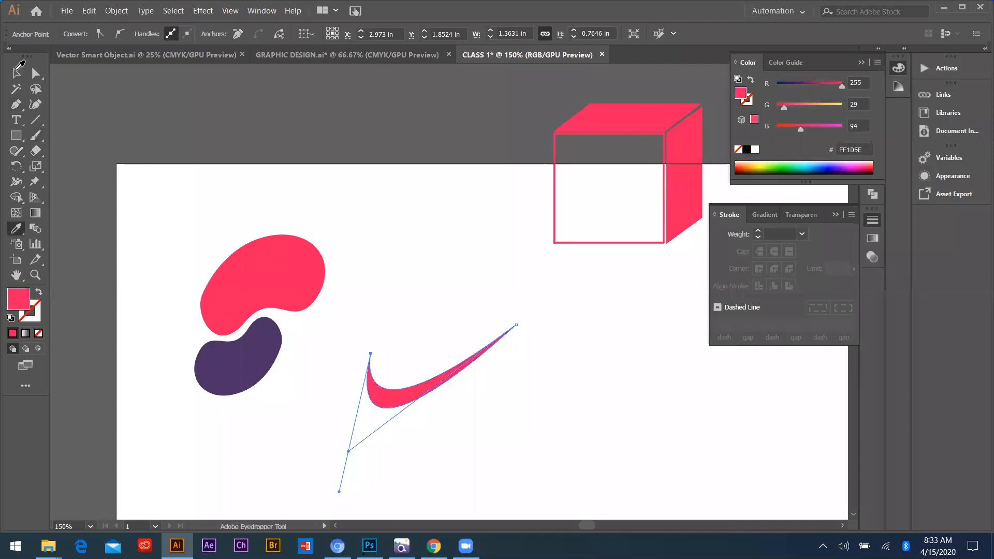
- Move the pink swoosh up next to the pink bean shape and deselect it
{"action": "left_click", "coordinate": [16, 74]}
{"action": "key", "text": "ctrl+shift+a"}
{"action": "left_click_drag", "start_coordinate": [387, 394], "coordinate": [323, 334]}
{"action": "left_click", "coordinate": [351, 332]}
{"action": "scroll", "coordinate": [409, 296], "scroll_direction": "down", "scroll_amount": 3}
{"action": "scroll", "coordinate": [296, 284], "scroll_direction": "up", "scroll_amount": 3}
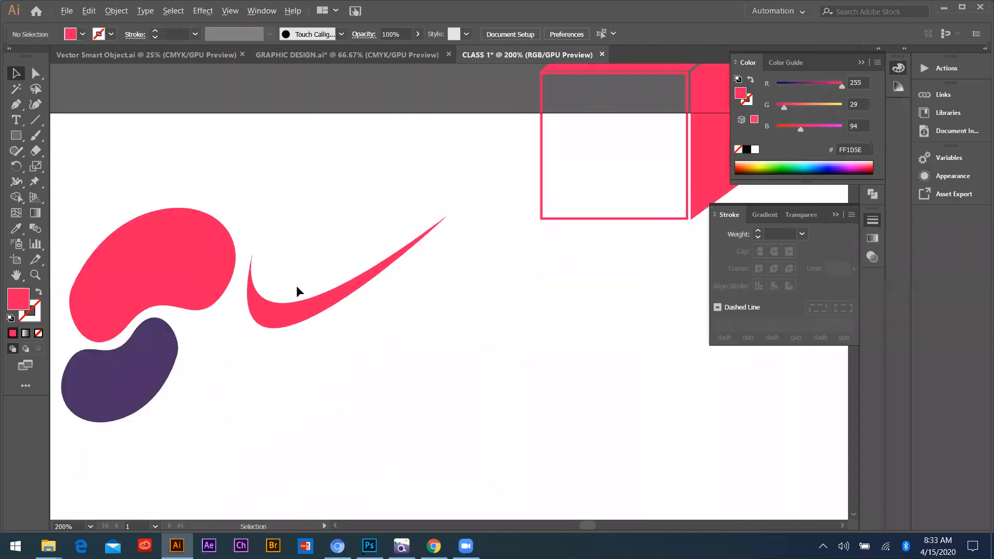
{"action": "scroll", "coordinate": [296, 285], "scroll_direction": "down", "scroll_amount": 2}
{"action": "left_click", "coordinate": [16, 103]}
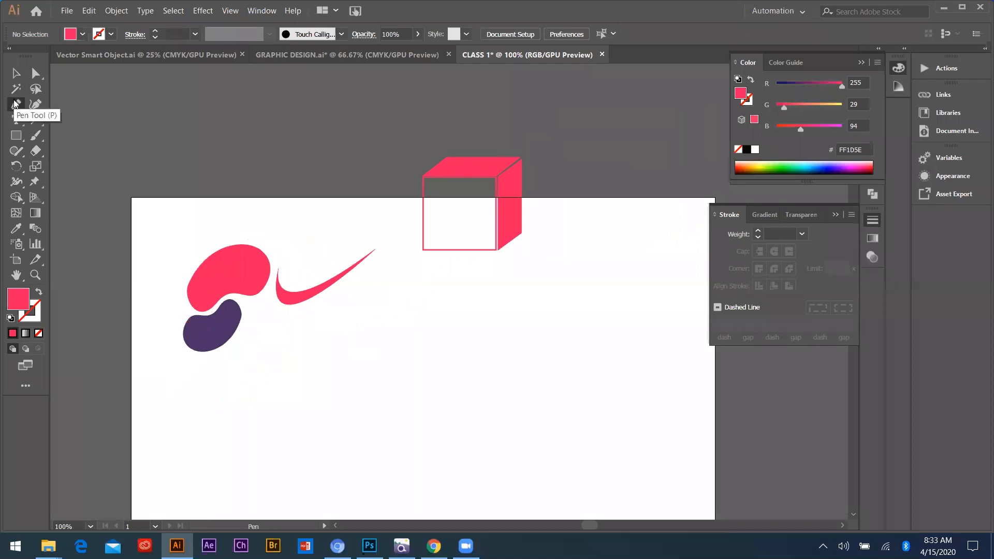
{"action": "scroll", "coordinate": [223, 270], "scroll_direction": "down", "scroll_amount": 3}
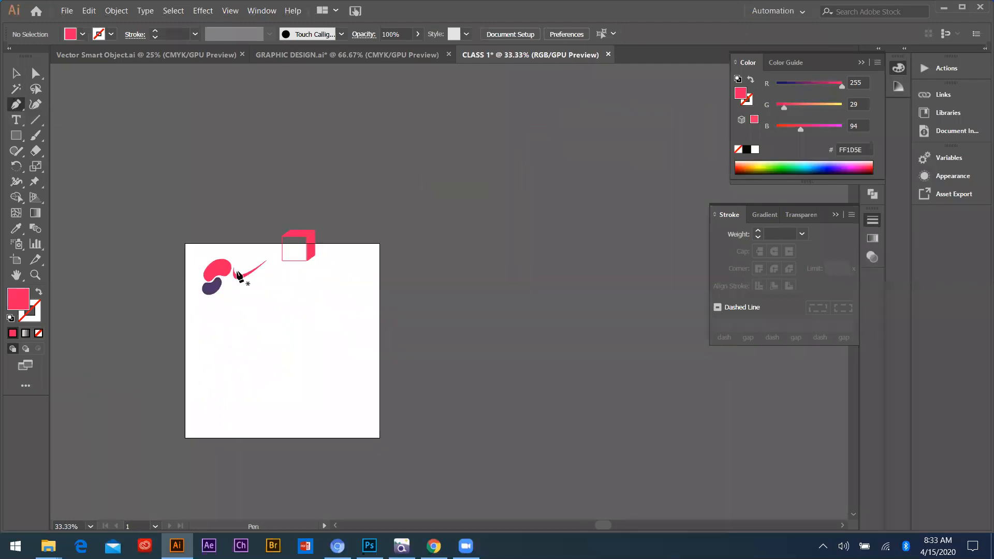
{"action": "scroll", "coordinate": [246, 275], "scroll_direction": "down", "scroll_amount": 1}
{"action": "scroll", "coordinate": [244, 274], "scroll_direction": "down", "scroll_amount": 2}
{"action": "scroll", "coordinate": [336, 279], "scroll_direction": "down", "scroll_amount": 2}
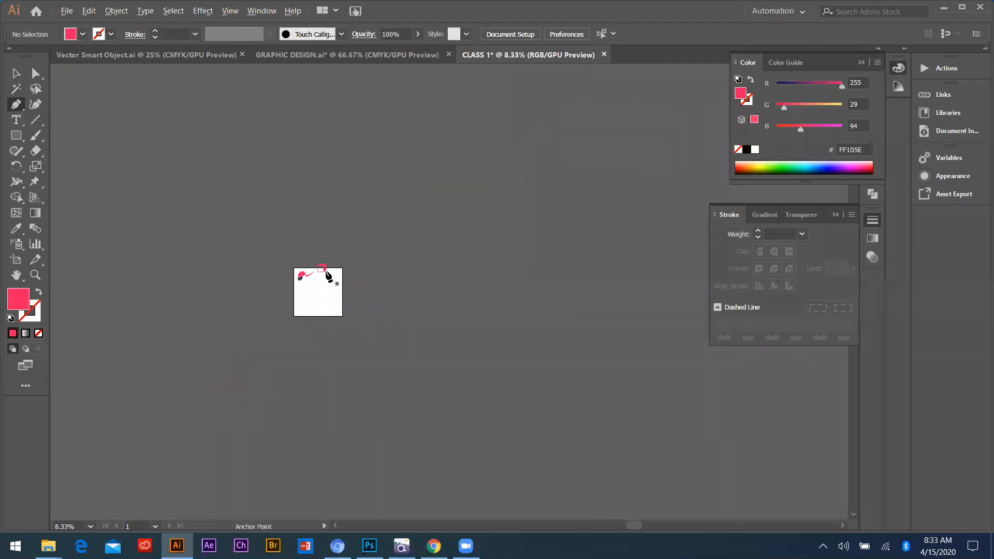
{"action": "scroll", "coordinate": [342, 299], "scroll_direction": "up", "scroll_amount": 4}
{"action": "scroll", "coordinate": [343, 298], "scroll_direction": "up", "scroll_amount": 2}
- Copy the red gradient unicorn head from Vector Smart Object.ai into the CLASS 1 document, placing it below the swoosh
{"action": "key", "text": "ctrl+shift+Tab"}
{"action": "key", "text": "ctrl+shift+Tab"}
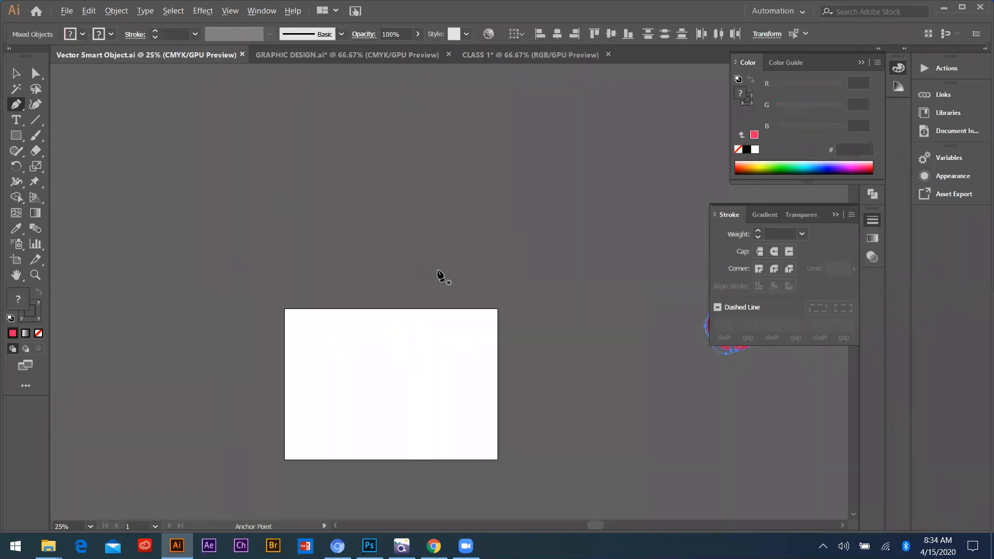
{"action": "scroll", "coordinate": [438, 275], "scroll_direction": "down", "scroll_amount": 1}
{"action": "scroll", "coordinate": [388, 273], "scroll_direction": "up", "scroll_amount": 2}
{"action": "scroll", "coordinate": [518, 284], "scroll_direction": "up", "scroll_amount": 2}
{"action": "left_click", "coordinate": [440, 184]}
{"action": "key", "text": "ctrl+z"}
{"action": "key", "text": "z"}
{"action": "key", "text": "v"}
{"action": "left_click_drag", "start_coordinate": [555, 318], "coordinate": [493, 372]}
{"action": "scroll", "coordinate": [493, 372], "scroll_direction": "up", "scroll_amount": 3}
{"action": "scroll", "coordinate": [357, 331], "scroll_direction": "down", "scroll_amount": 2}
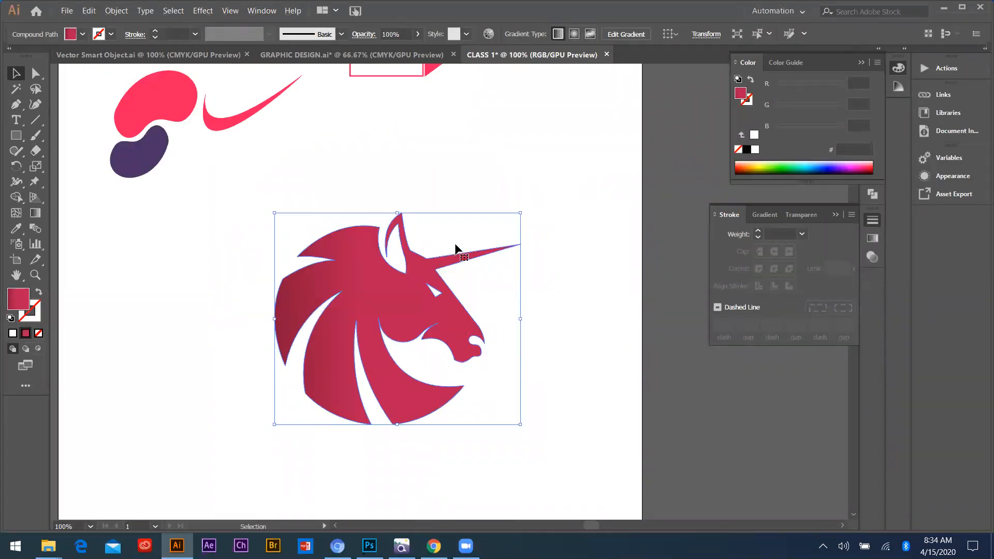
- Move the unicorn head up and to the right on the artboard and give it a solid black fill
{"action": "left_click_drag", "start_coordinate": [458, 251], "coordinate": [502, 195]}
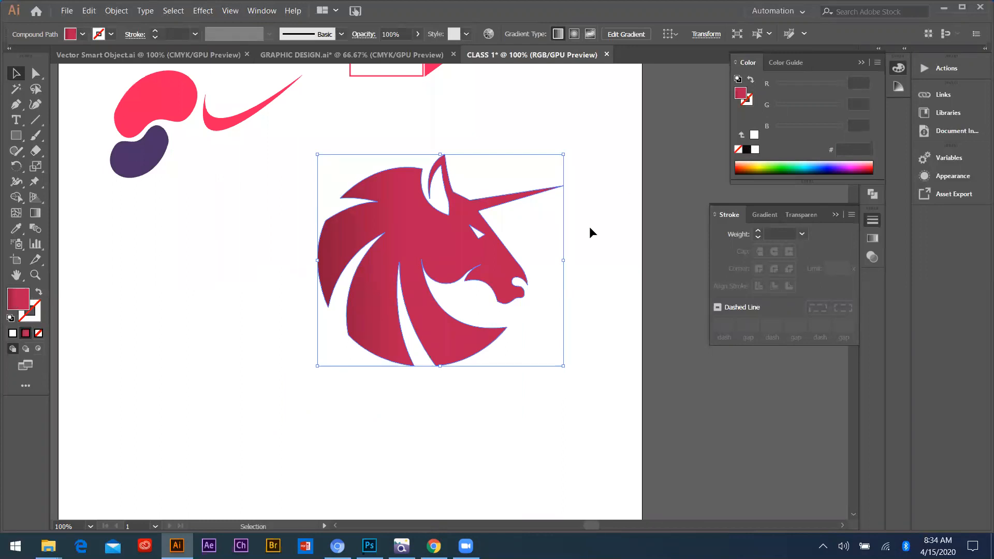
{"action": "key", "text": "ctrl+z"}
{"action": "key", "text": "ctrl+z"}
{"action": "scroll", "coordinate": [440, 259], "scroll_direction": "down", "scroll_amount": 1}
{"action": "scroll", "coordinate": [427, 253], "scroll_direction": "up", "scroll_amount": 2}
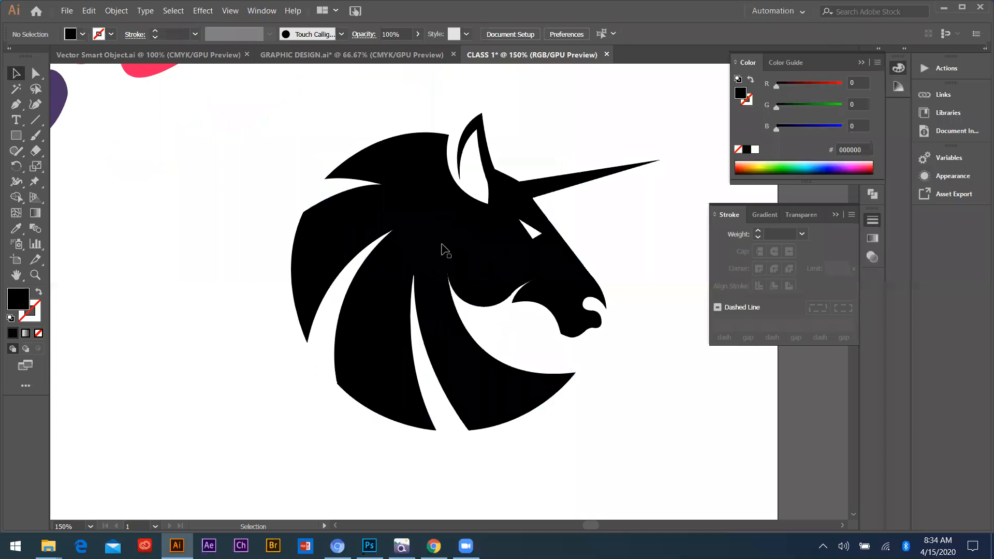
{"action": "scroll", "coordinate": [395, 168], "scroll_direction": "up", "scroll_amount": 5}
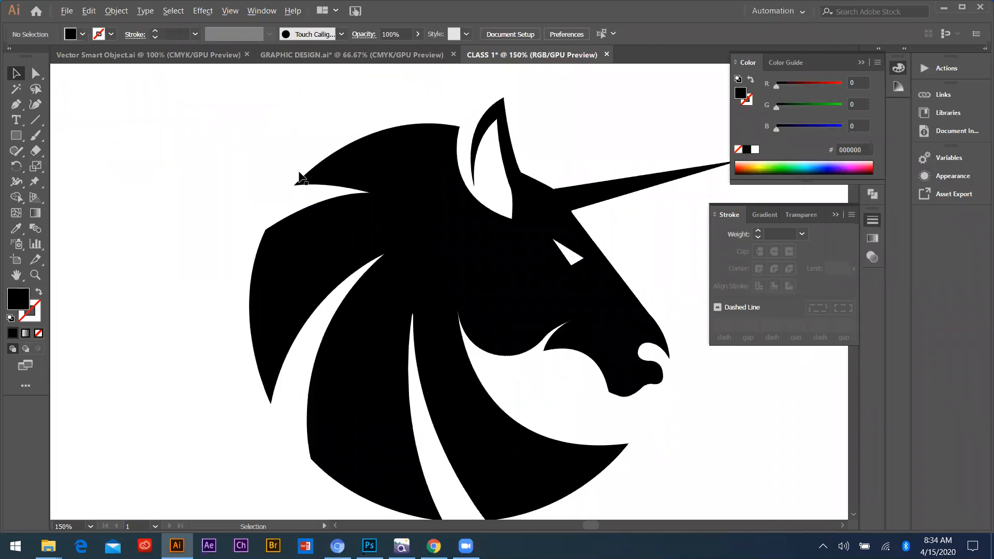
- Move the black unicorn head off the artboard onto the empty pasteboard to its right
{"action": "scroll", "coordinate": [357, 230], "scroll_direction": "down", "scroll_amount": 4}
{"action": "left_click_drag", "start_coordinate": [228, 246], "coordinate": [483, 247]}
{"action": "scroll", "coordinate": [272, 247], "scroll_direction": "down", "scroll_amount": 3}
{"action": "scroll", "coordinate": [387, 283], "scroll_direction": "up", "scroll_amount": 4}
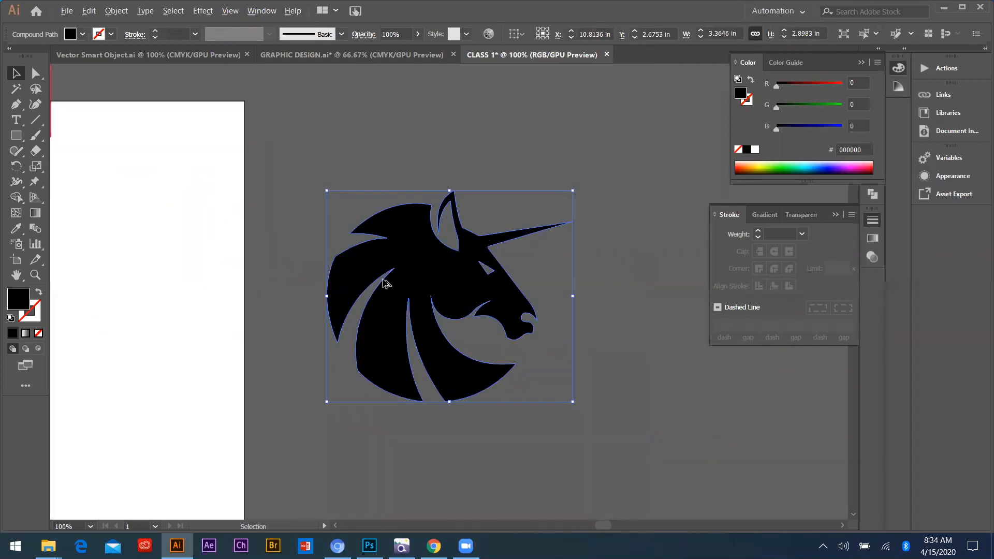
- Examine the black unicorn head's anchor points and overall outline on the pasteboard
{"action": "scroll", "coordinate": [393, 260], "scroll_direction": "down", "scroll_amount": 2}
{"action": "left_click_drag", "start_coordinate": [389, 250], "coordinate": [386, 269]}
{"action": "key", "text": "a"}
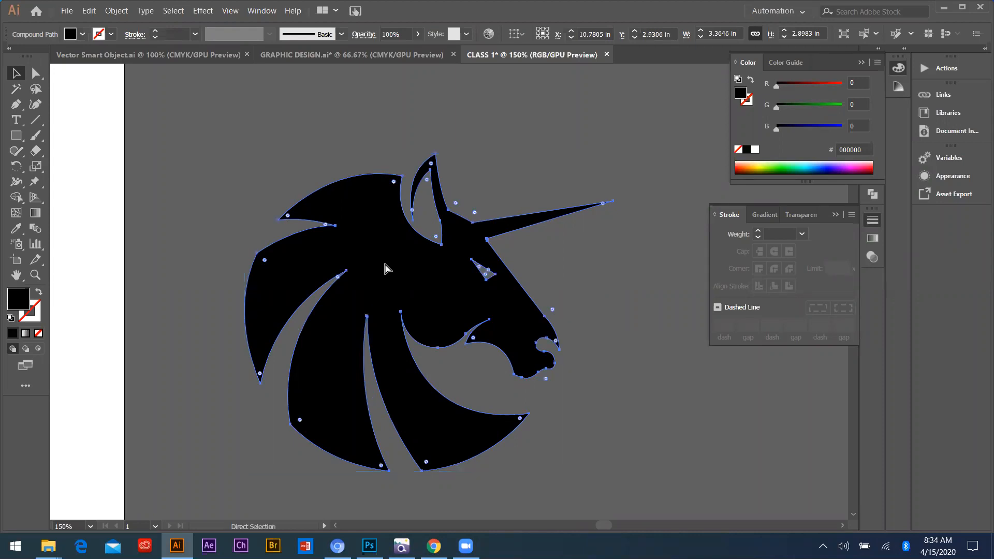
{"action": "left_click", "coordinate": [489, 190]}
{"action": "key", "text": "v"}
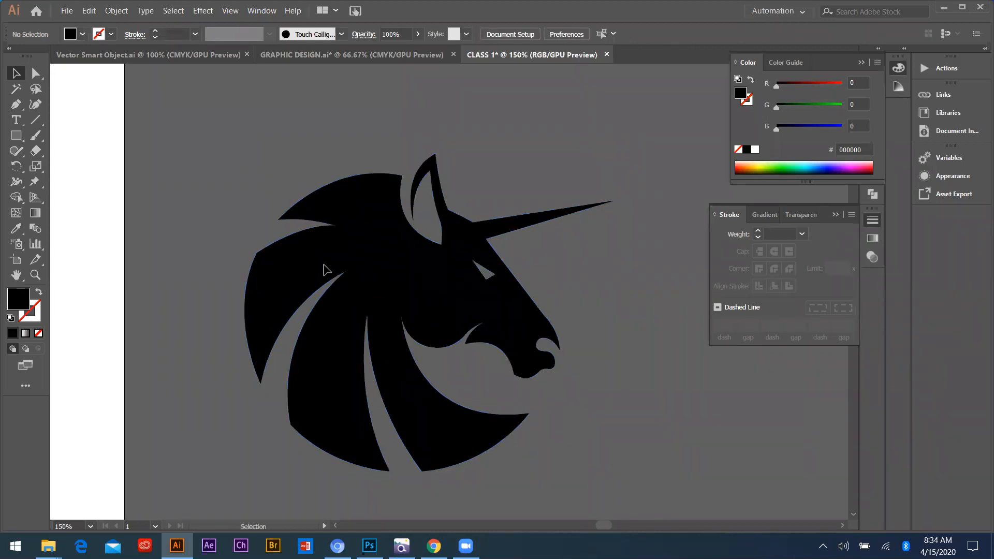
{"action": "scroll", "coordinate": [395, 335], "scroll_direction": "up", "scroll_amount": 1}
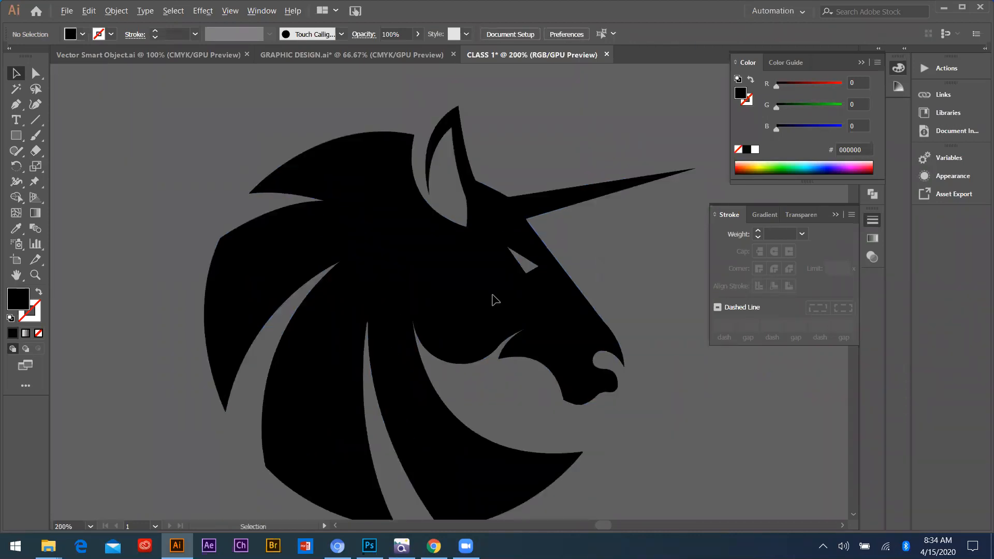
{"action": "scroll", "coordinate": [496, 300], "scroll_direction": "down", "scroll_amount": 2}
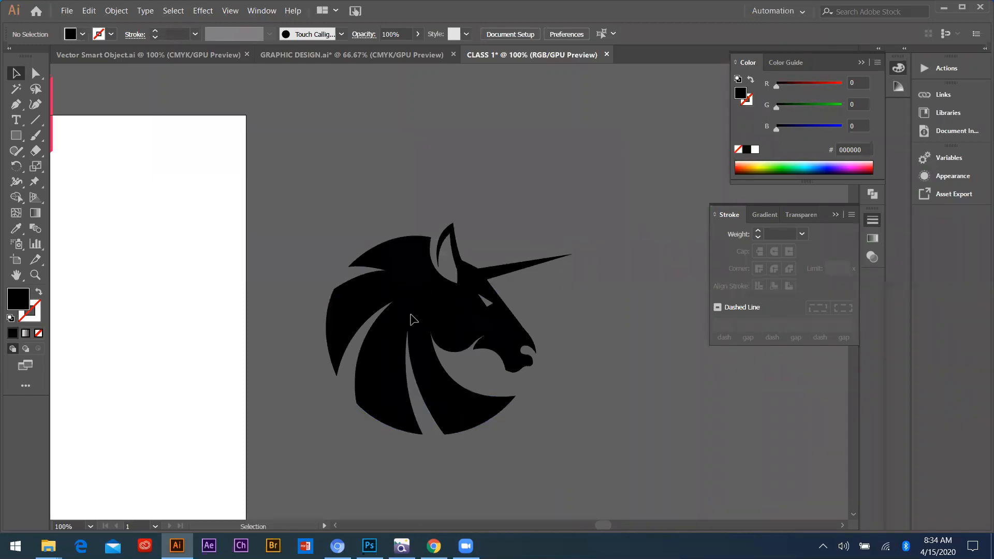
{"action": "left_click", "coordinate": [413, 339]}
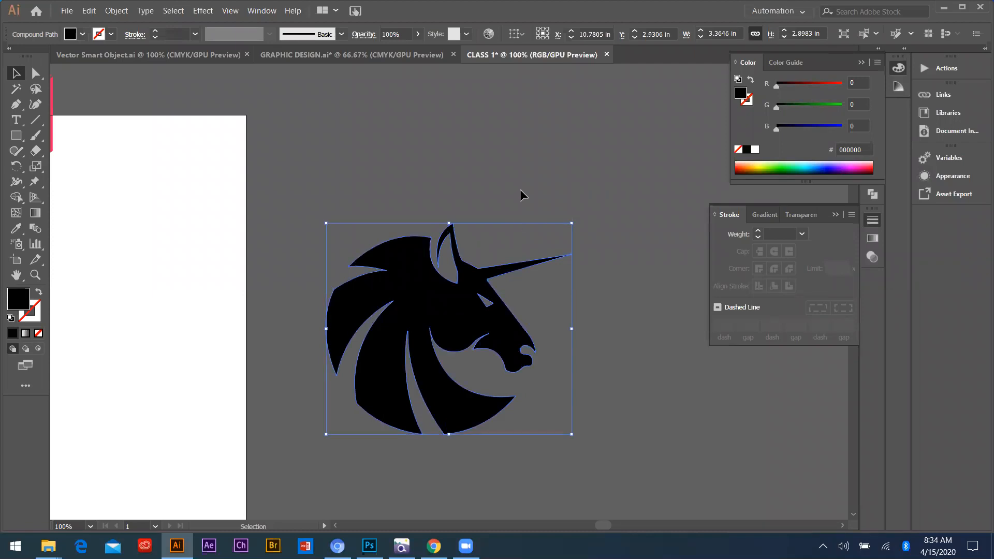
{"action": "key", "text": "a"}
{"action": "left_click", "coordinate": [440, 213]}
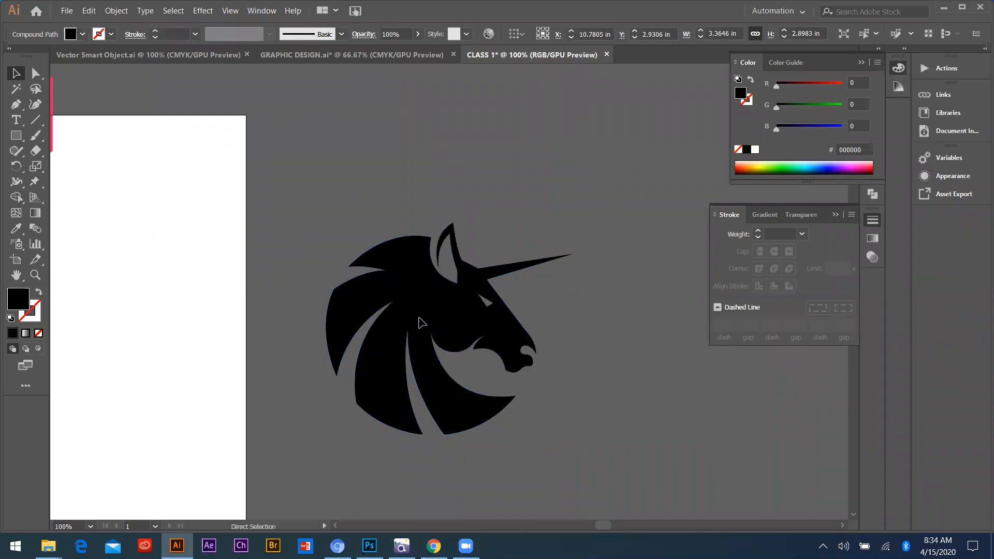
- Inspect the pointed notches and curves of the unicorn's upper mane up close
{"action": "key", "text": "v"}
{"action": "scroll", "coordinate": [422, 300], "scroll_direction": "up", "scroll_amount": 2}
{"action": "scroll", "coordinate": [395, 299], "scroll_direction": "down", "scroll_amount": 1}
{"action": "key", "text": "p"}
{"action": "scroll", "coordinate": [291, 235], "scroll_direction": "up", "scroll_amount": 6}
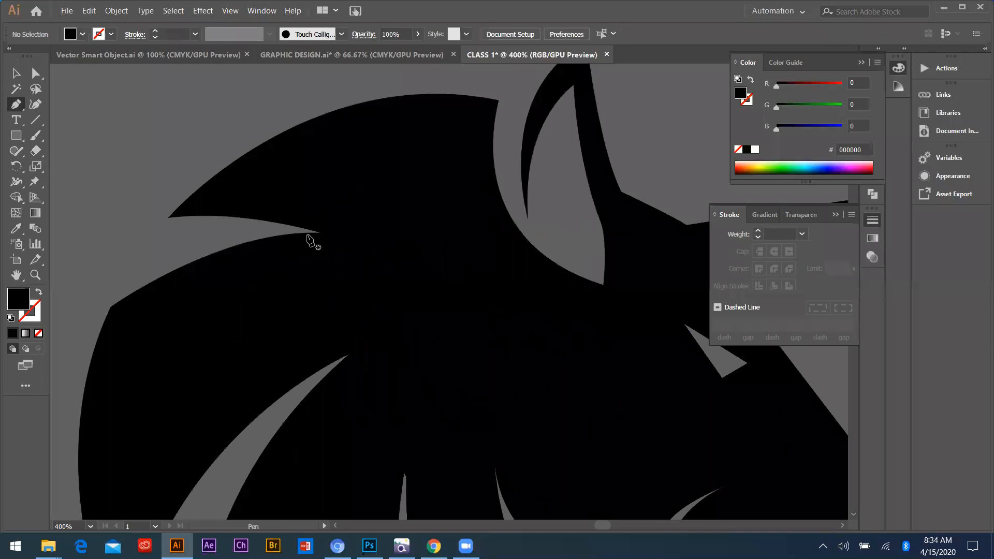
{"action": "scroll", "coordinate": [383, 242], "scroll_direction": "down", "scroll_amount": 3}
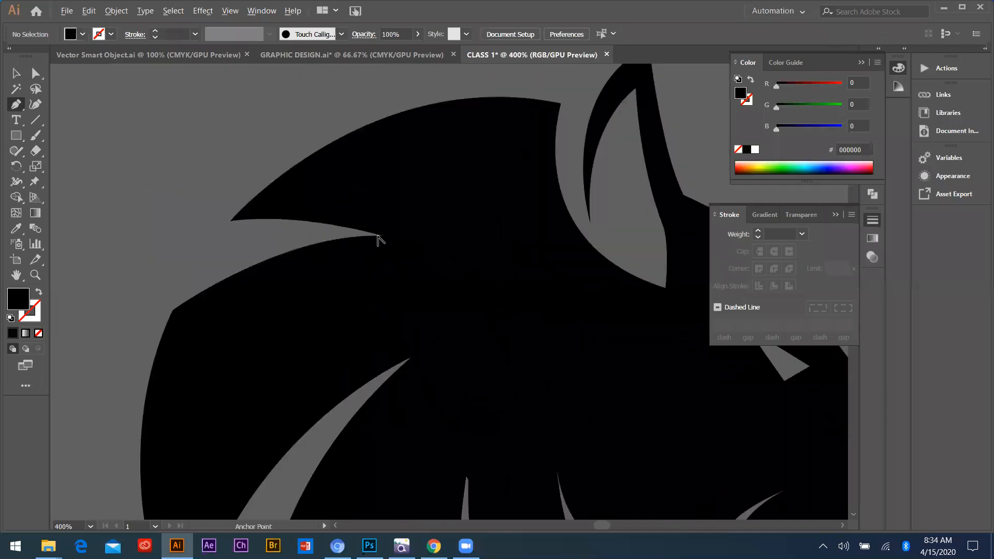
{"action": "scroll", "coordinate": [378, 237], "scroll_direction": "up", "scroll_amount": 3}
{"action": "scroll", "coordinate": [356, 232], "scroll_direction": "down", "scroll_amount": 7}
- Reduce the unicorn head's opacity to 40% so it can serve as a tracing template
{"action": "left_click", "coordinate": [18, 76]}
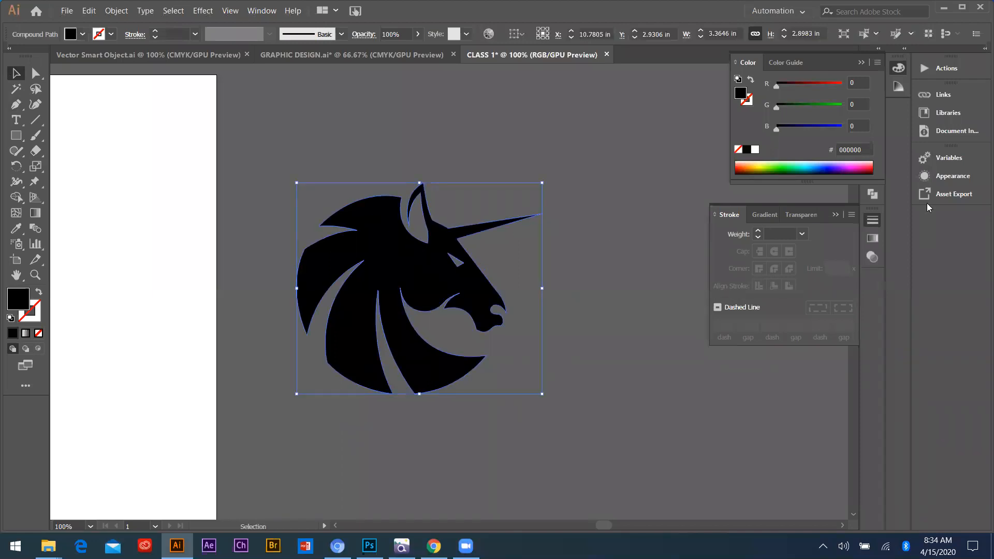
{"action": "left_click", "coordinate": [871, 220]}
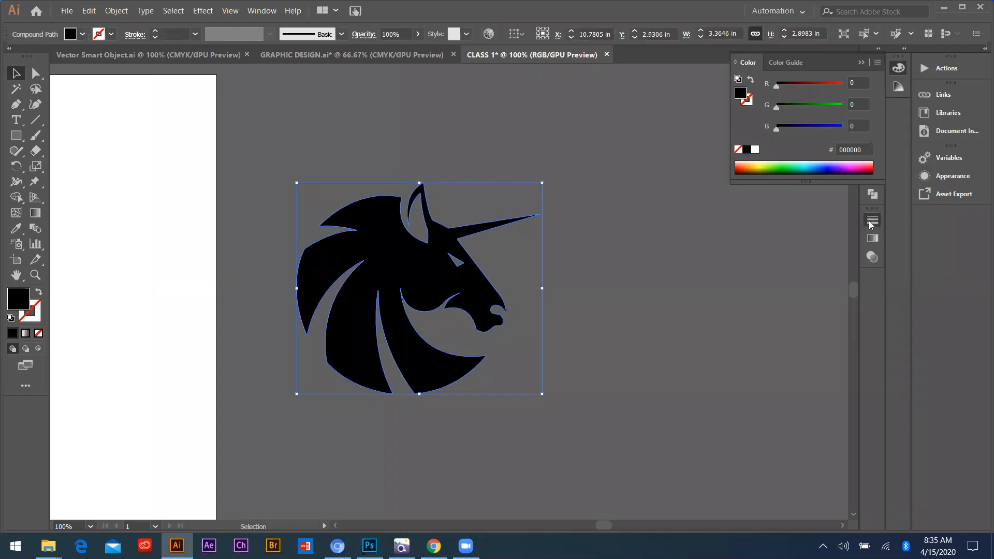
{"action": "left_click", "coordinate": [870, 222]}
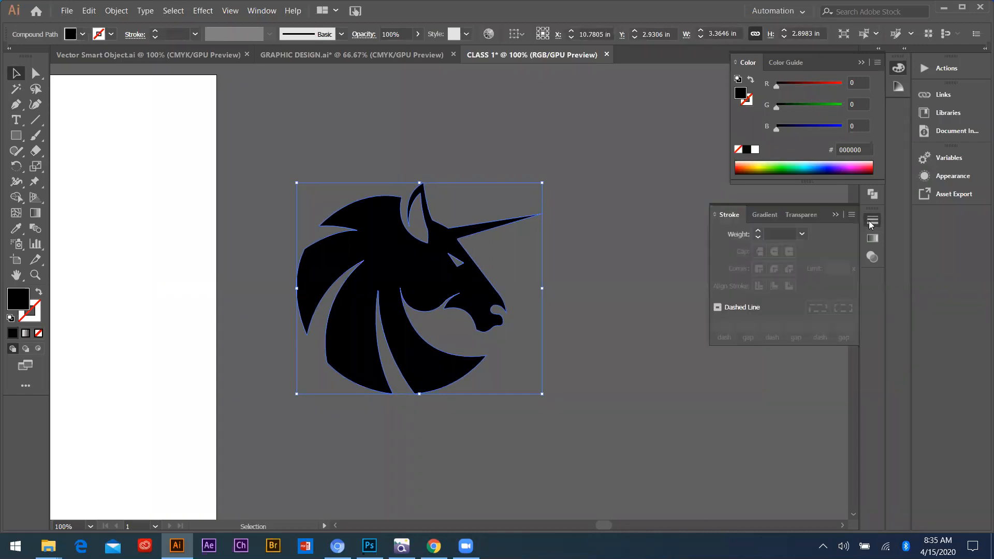
{"action": "left_click", "coordinate": [799, 215]}
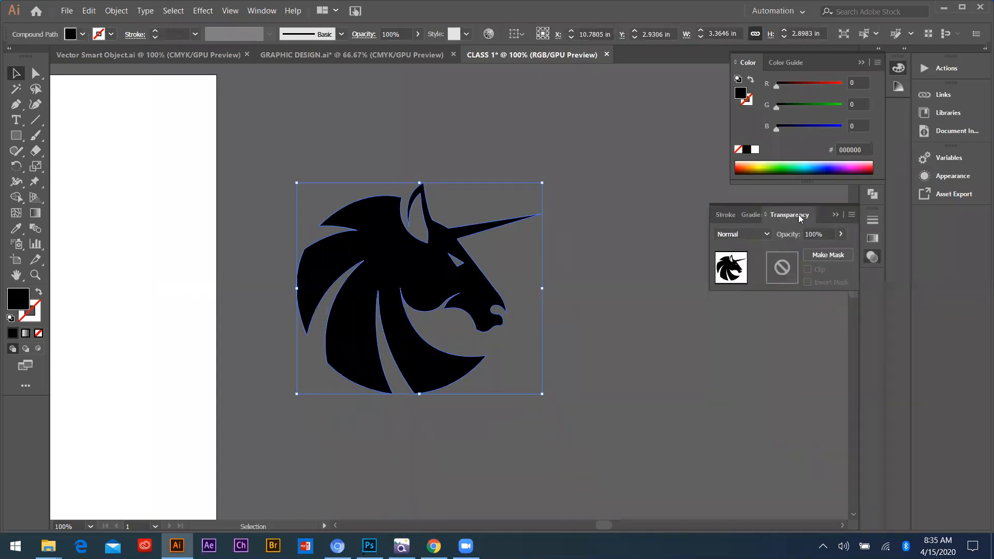
{"action": "left_click", "coordinate": [840, 234]}
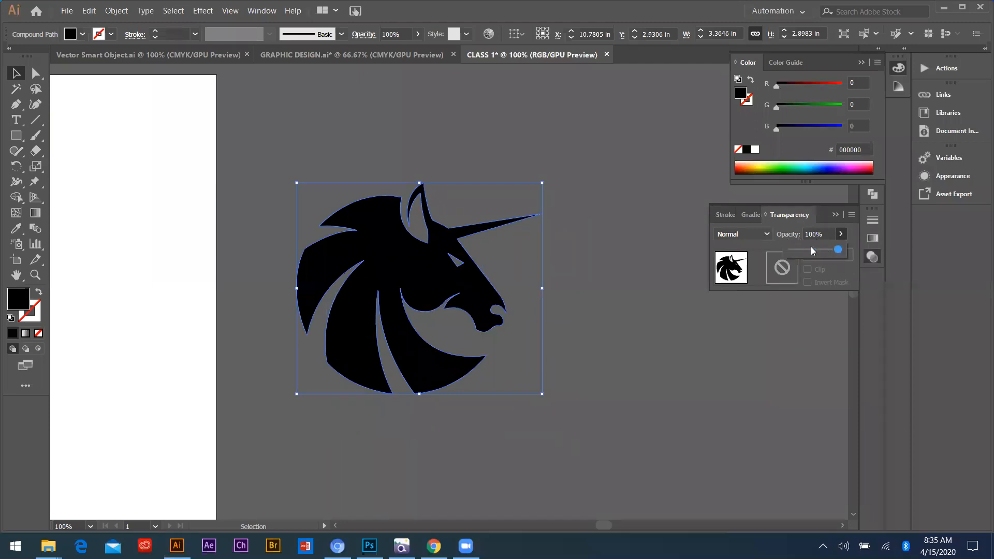
{"action": "left_click", "coordinate": [813, 251]}
{"action": "left_click_drag", "start_coordinate": [812, 251], "coordinate": [809, 250]}
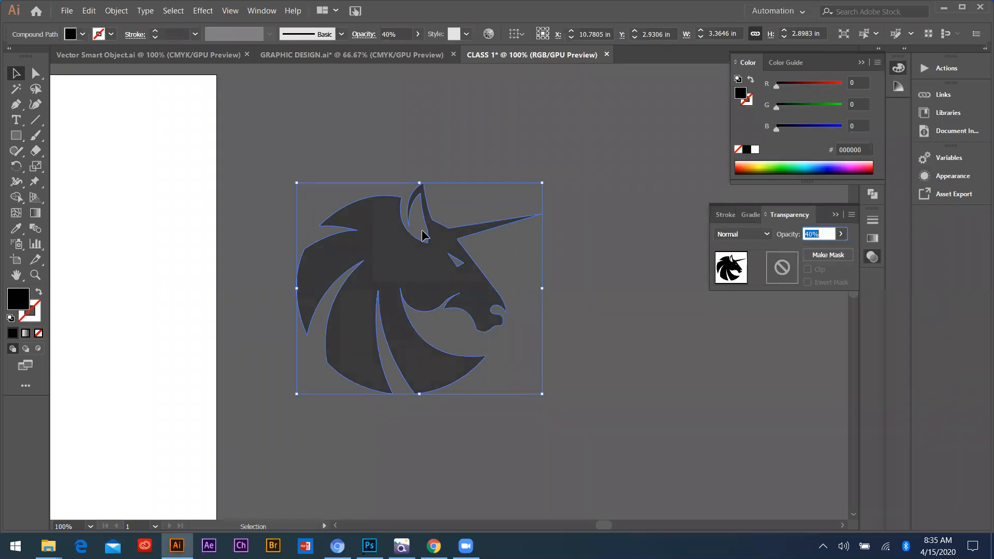
- Lock the faded unicorn head in place
{"action": "left_click", "coordinate": [419, 157]}
{"action": "left_click", "coordinate": [404, 270]}
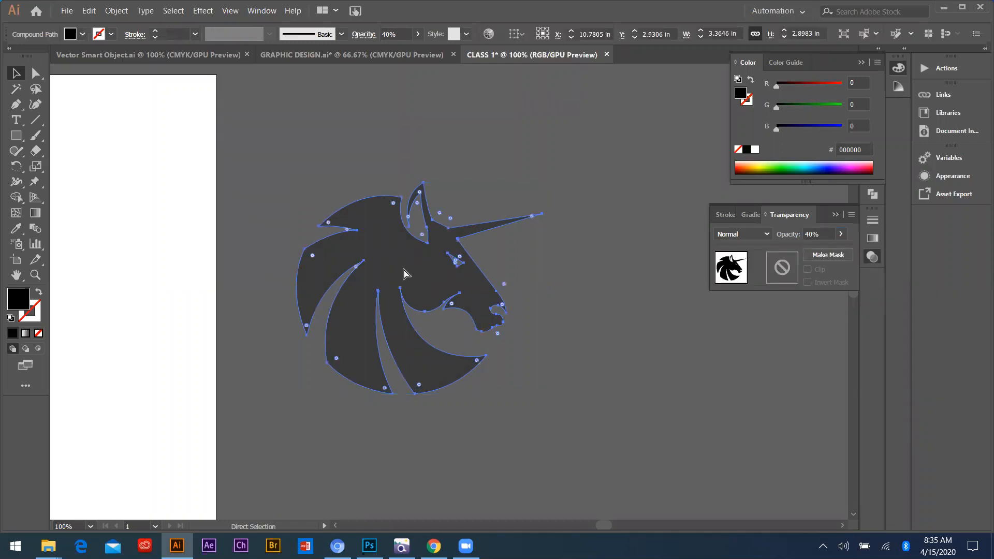
{"action": "key", "text": "ctrl+2"}
- Trace the lower edge of the top mane lock with the Pen tool, from the inner notch to its pointed tip, ending in a corner
{"action": "scroll", "coordinate": [298, 215], "scroll_direction": "up", "scroll_amount": 3}
{"action": "left_click", "coordinate": [12, 104]}
{"action": "scroll", "coordinate": [295, 211], "scroll_direction": "down", "scroll_amount": 3}
{"action": "scroll", "coordinate": [256, 270], "scroll_direction": "up", "scroll_amount": 4}
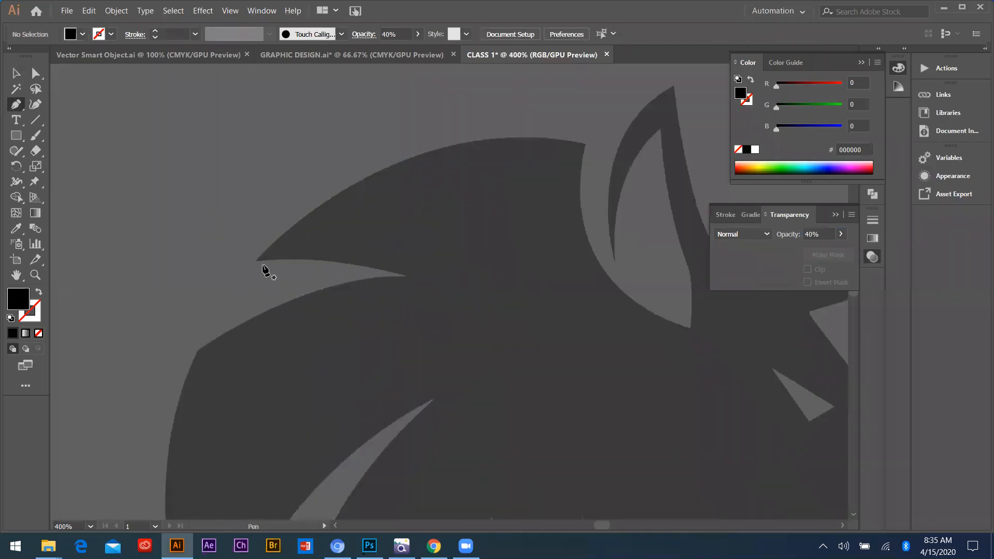
{"action": "left_click", "coordinate": [407, 277]}
{"action": "left_click", "coordinate": [256, 262]}
{"action": "left_click_drag", "start_coordinate": [221, 269], "coordinate": [179, 269]}
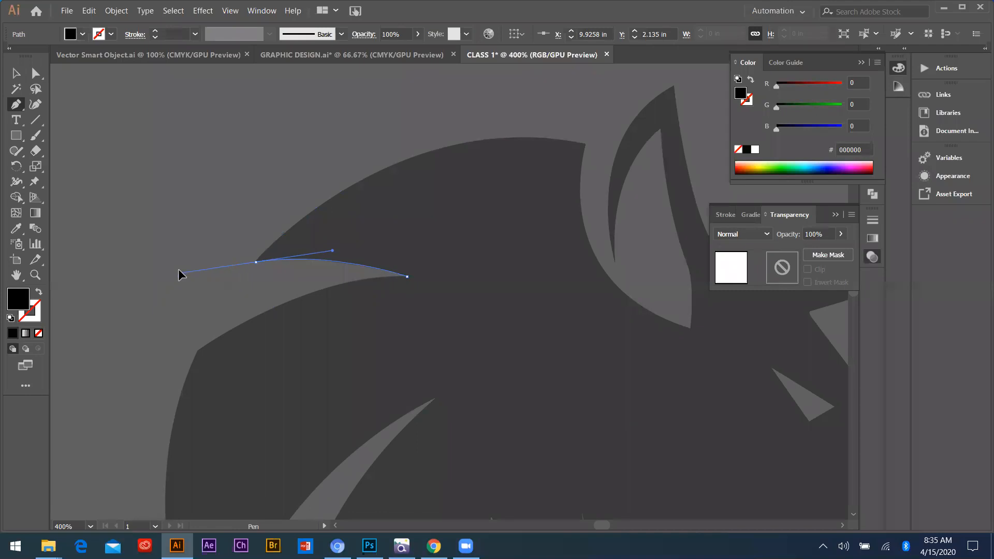
{"action": "left_click", "coordinate": [256, 262]}
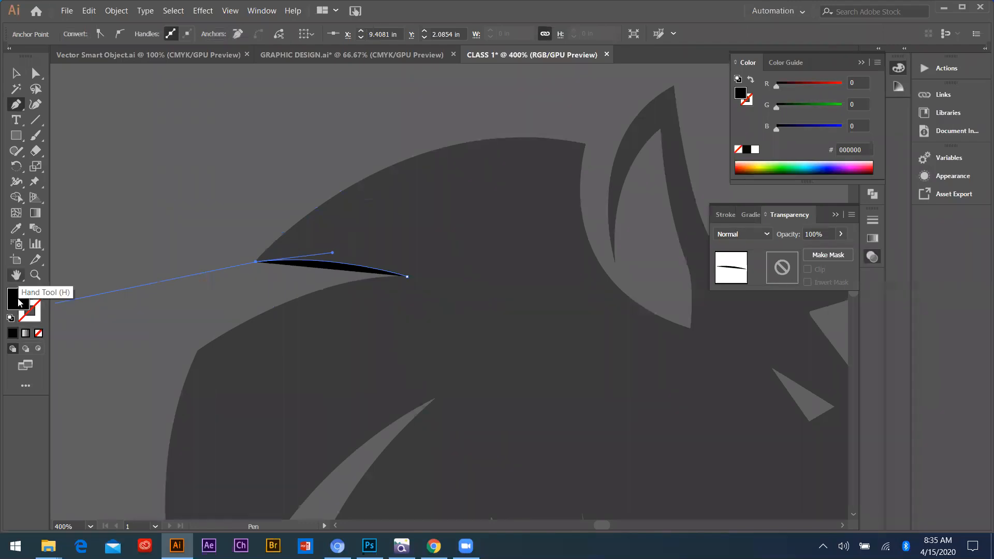
- Give the traced path no fill and a solid black stroke
{"action": "key", "text": "x"}
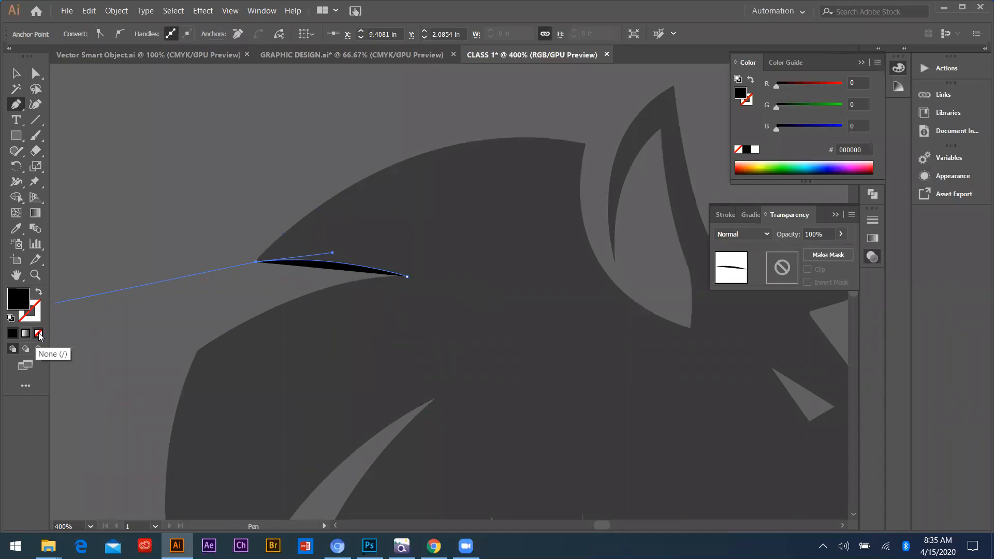
{"action": "left_click", "coordinate": [39, 334]}
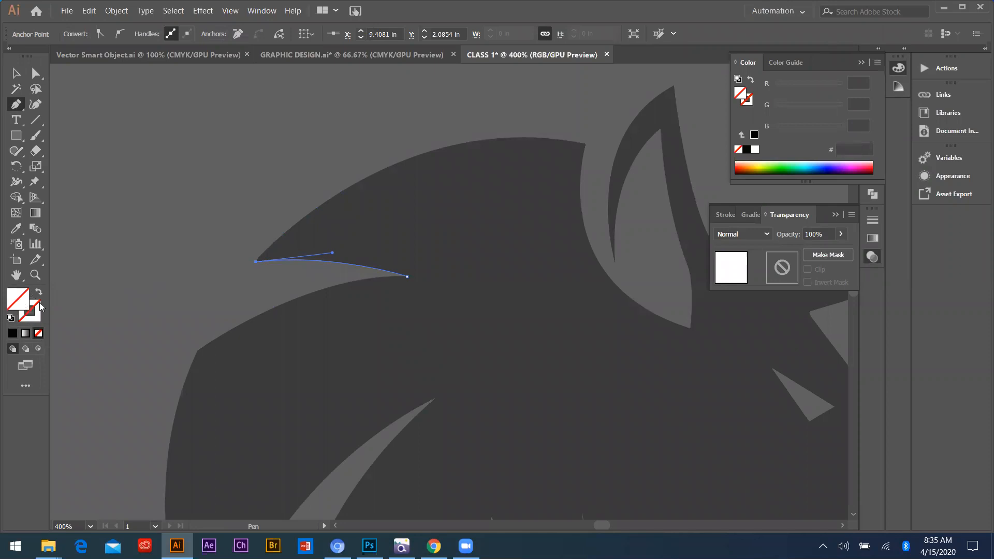
{"action": "left_click", "coordinate": [41, 307]}
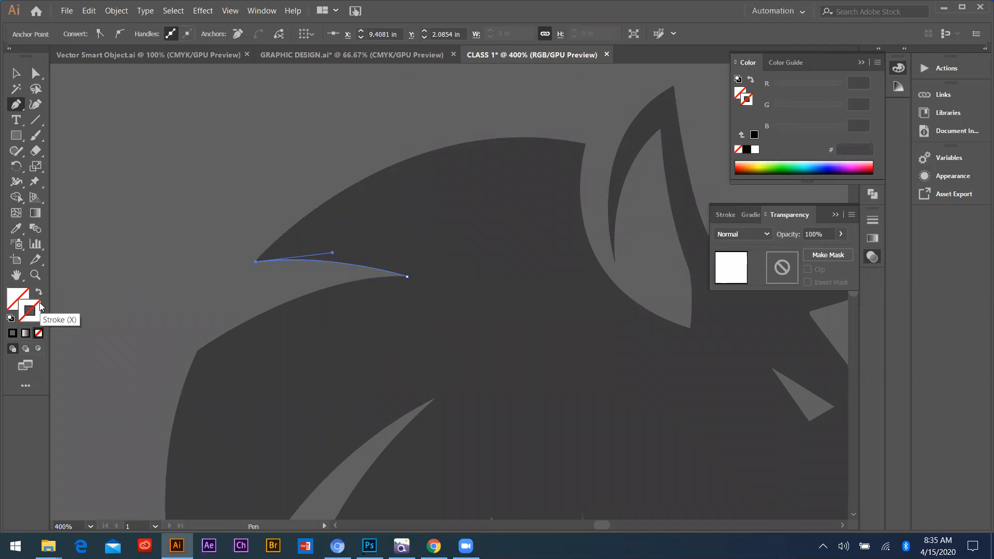
{"action": "left_click", "coordinate": [13, 333]}
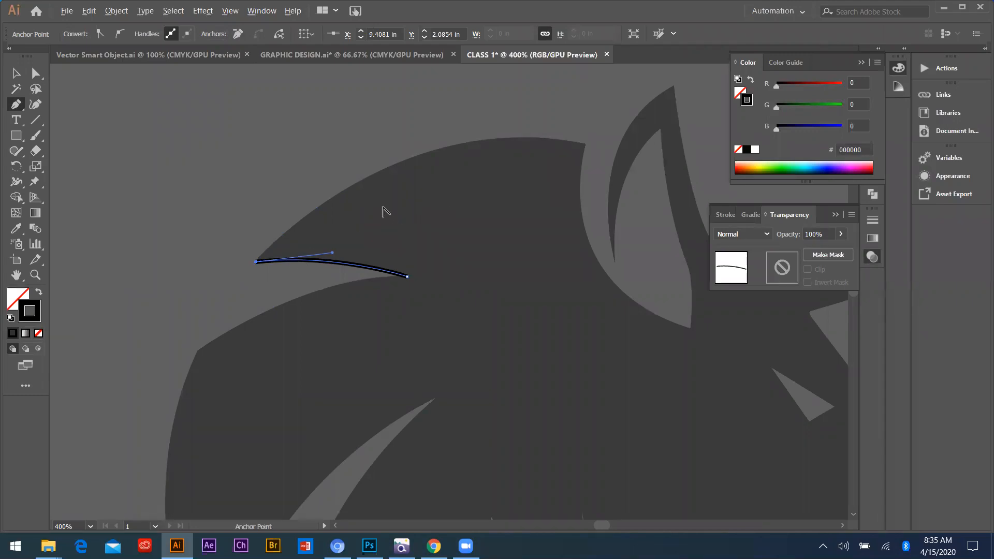
- Continue the path along the top mane lock's upper edge, then down the curve to the ear's base, with corner points at both ends
{"action": "scroll", "coordinate": [299, 258], "scroll_direction": "down", "scroll_amount": 2}
{"action": "scroll", "coordinate": [383, 206], "scroll_direction": "up", "scroll_amount": 3}
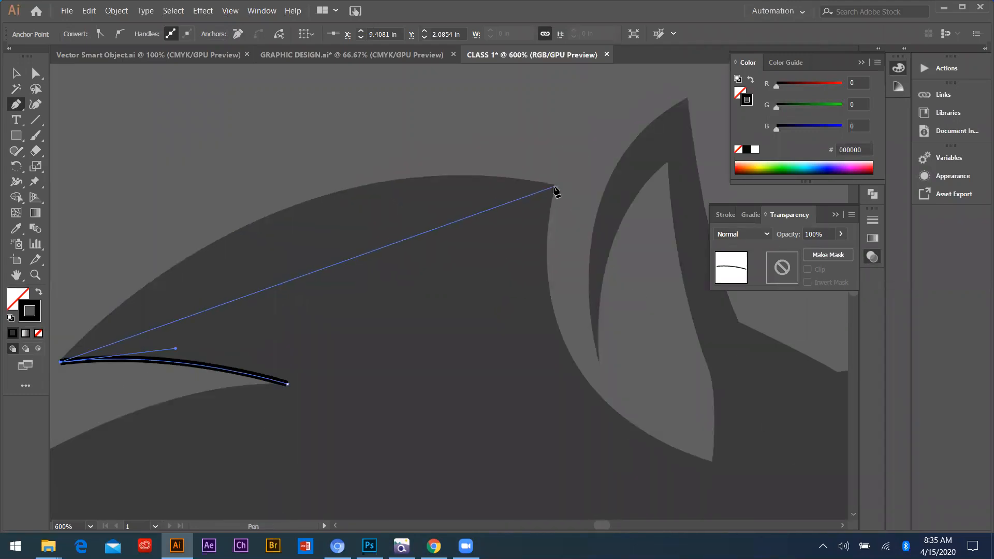
{"action": "mouse_move", "coordinate": [715, 237]}
{"action": "left_mouse_down"}
{"action": "mouse_move", "coordinate": [712, 259]}
{"action": "mouse_move", "coordinate": [724, 243]}
{"action": "left_mouse_up"}
{"action": "left_click", "coordinate": [435, 187]}
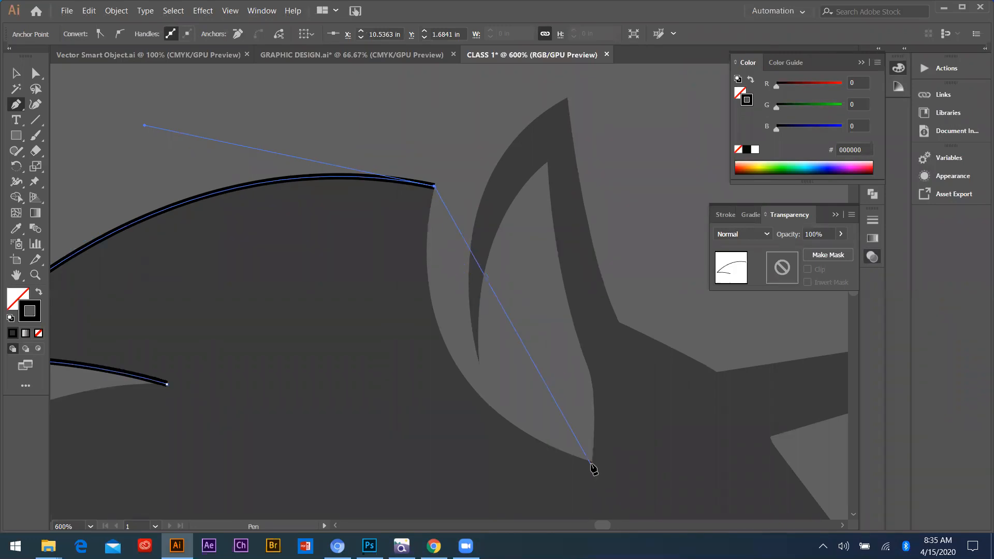
{"action": "mouse_move", "coordinate": [591, 462]}
{"action": "left_mouse_down"}
{"action": "mouse_move", "coordinate": [720, 406]}
{"action": "mouse_move", "coordinate": [821, 524]}
{"action": "mouse_move", "coordinate": [811, 529]}
{"action": "mouse_move", "coordinate": [764, 509]}
{"action": "mouse_move", "coordinate": [799, 449]}
{"action": "mouse_move", "coordinate": [786, 422]}
{"action": "mouse_move", "coordinate": [812, 428]}
{"action": "mouse_move", "coordinate": [804, 424]}
{"action": "left_mouse_up"}
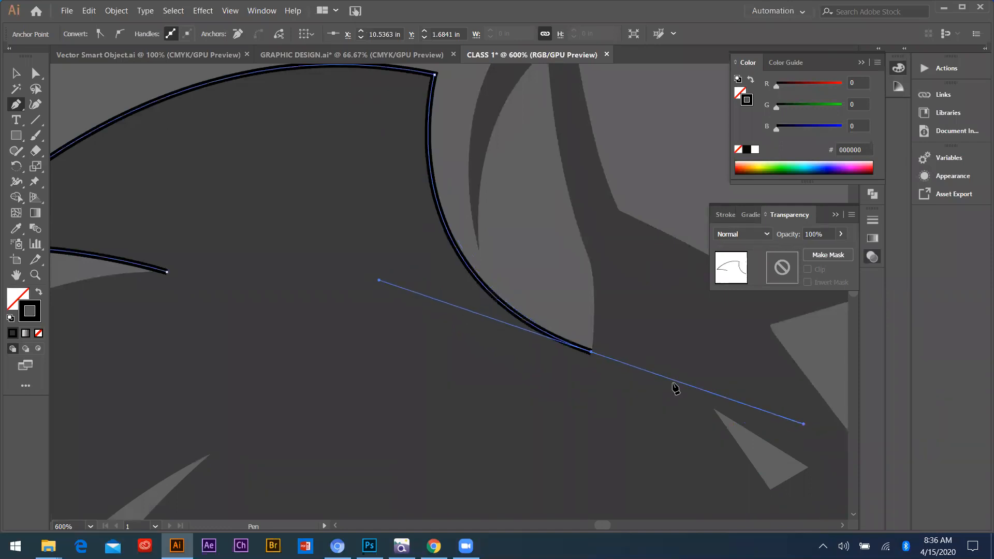
{"action": "left_click", "coordinate": [592, 352]}
- Trace the ear's inner opening up its right edge to the tip and down its left edge to the lower point
{"action": "scroll", "coordinate": [585, 327], "scroll_direction": "up", "scroll_amount": 2}
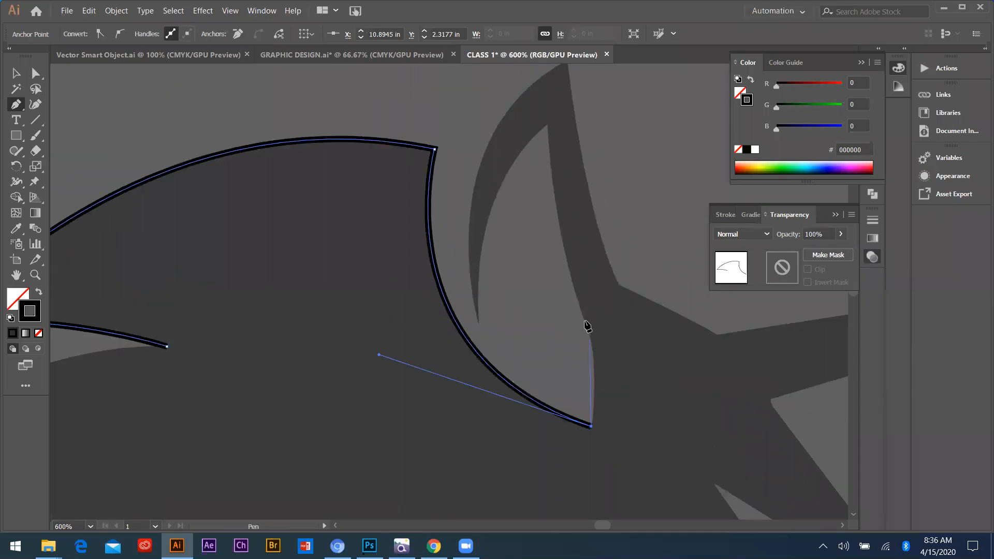
{"action": "left_click_drag", "start_coordinate": [586, 322], "coordinate": [571, 292]}
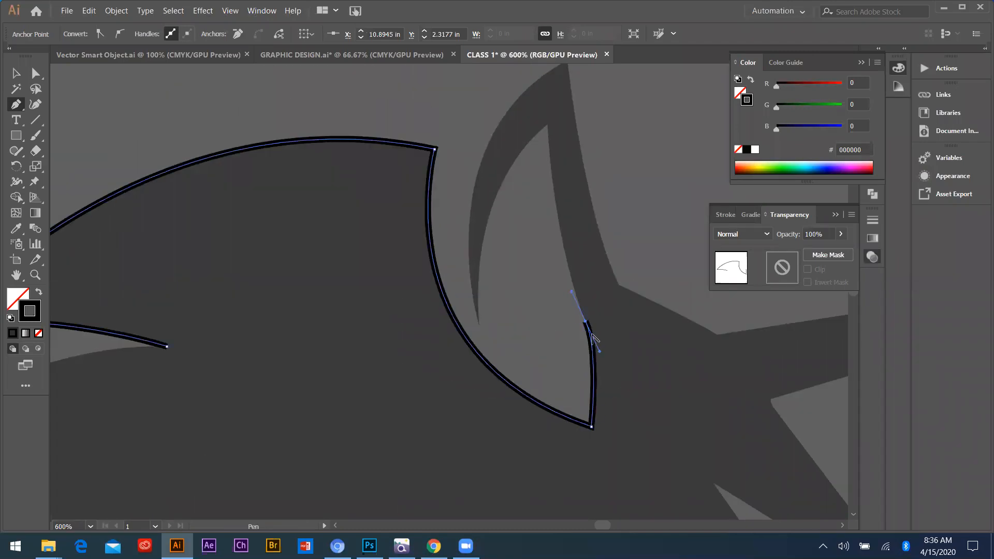
{"action": "left_click", "coordinate": [548, 125]}
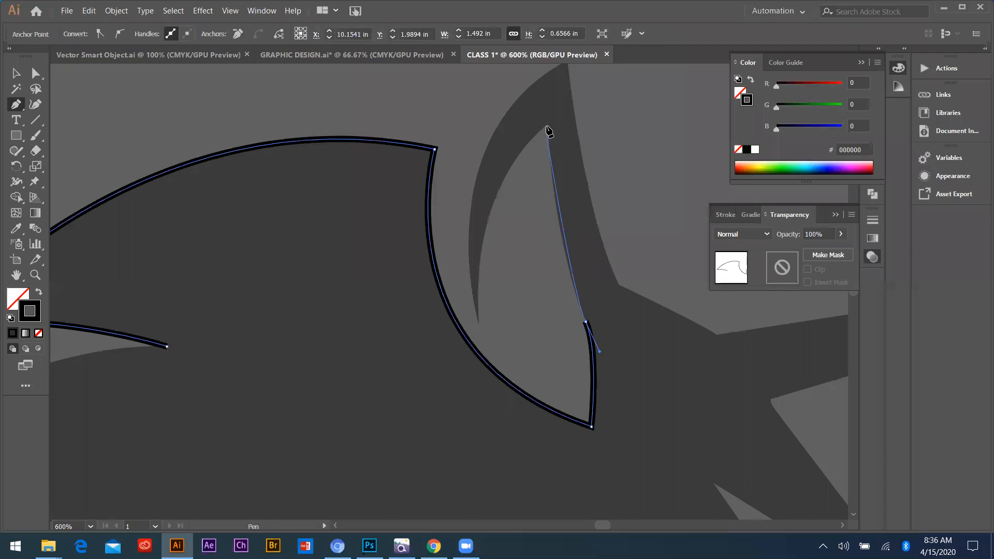
{"action": "left_click_drag", "start_coordinate": [564, 86], "coordinate": [540, 125]}
{"action": "left_click", "coordinate": [547, 208]}
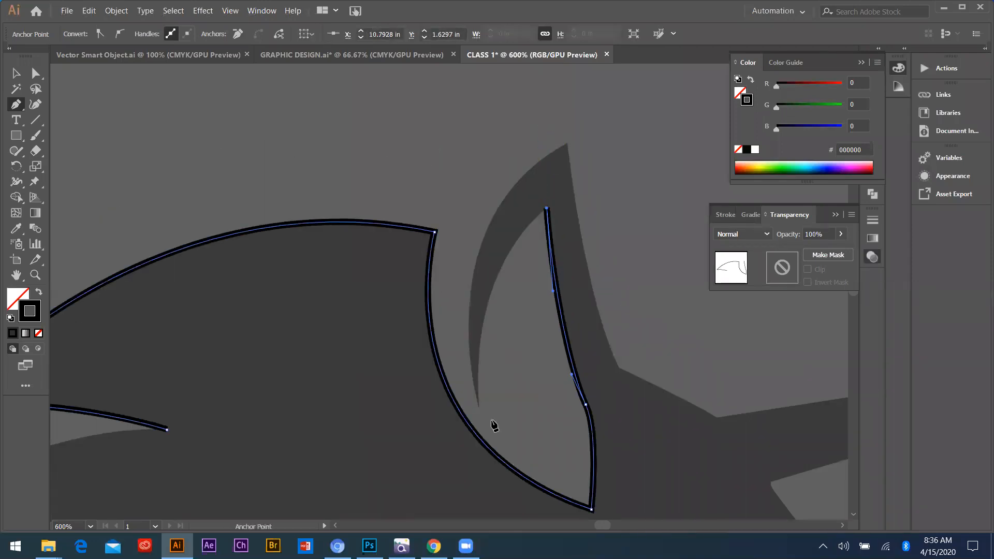
{"action": "left_click_drag", "start_coordinate": [480, 409], "coordinate": [491, 504]}
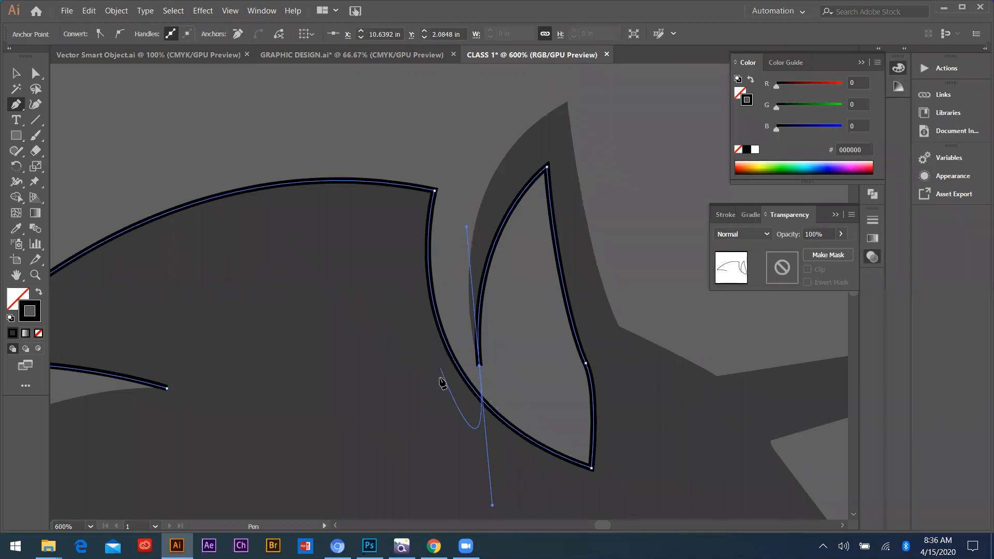
{"action": "left_click", "coordinate": [480, 366]}
- Trace the ear's outer left edge from the lower point up to the ear's tip as one curve
{"action": "scroll", "coordinate": [424, 291], "scroll_direction": "up", "scroll_amount": 2}
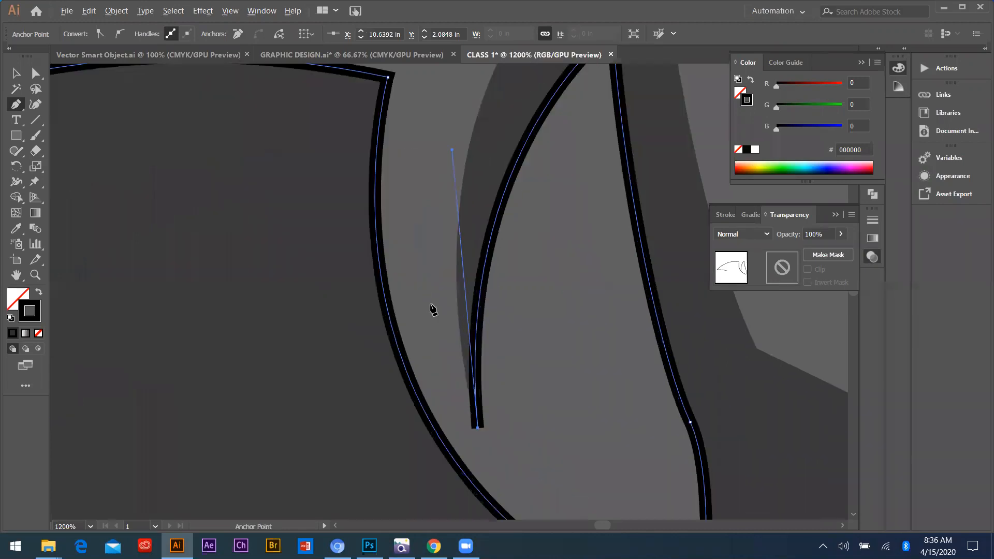
{"action": "scroll", "coordinate": [516, 149], "scroll_direction": "up", "scroll_amount": 1}
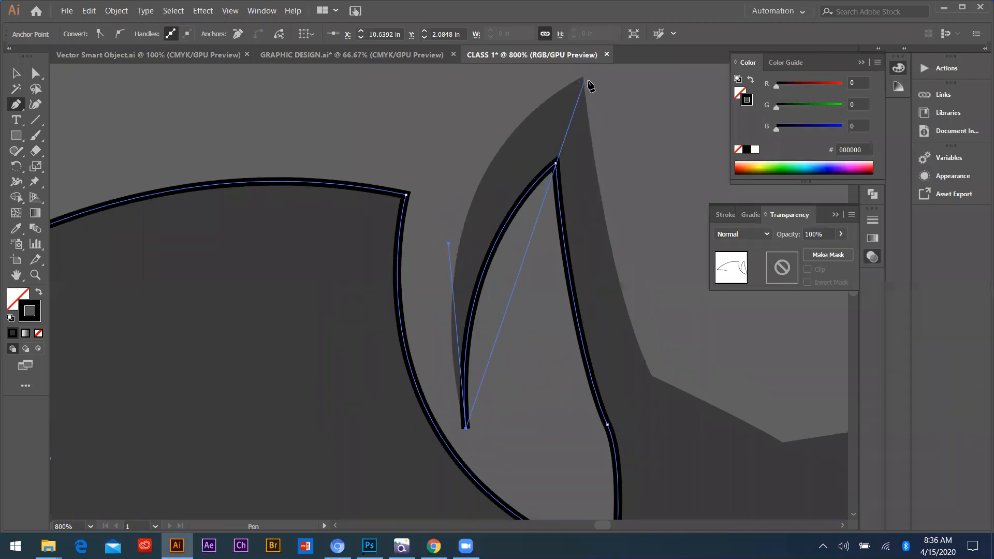
{"action": "mouse_move", "coordinate": [583, 77]}
{"action": "left_mouse_down"}
{"action": "mouse_move", "coordinate": [613, 71]}
{"action": "mouse_move", "coordinate": [713, 181]}
{"action": "mouse_move", "coordinate": [820, 102]}
{"action": "mouse_move", "coordinate": [762, 149]}
{"action": "mouse_move", "coordinate": [766, 288]}
{"action": "mouse_move", "coordinate": [789, 227]}
{"action": "mouse_move", "coordinate": [776, 216]}
{"action": "mouse_move", "coordinate": [777, 227]}
{"action": "left_mouse_up"}
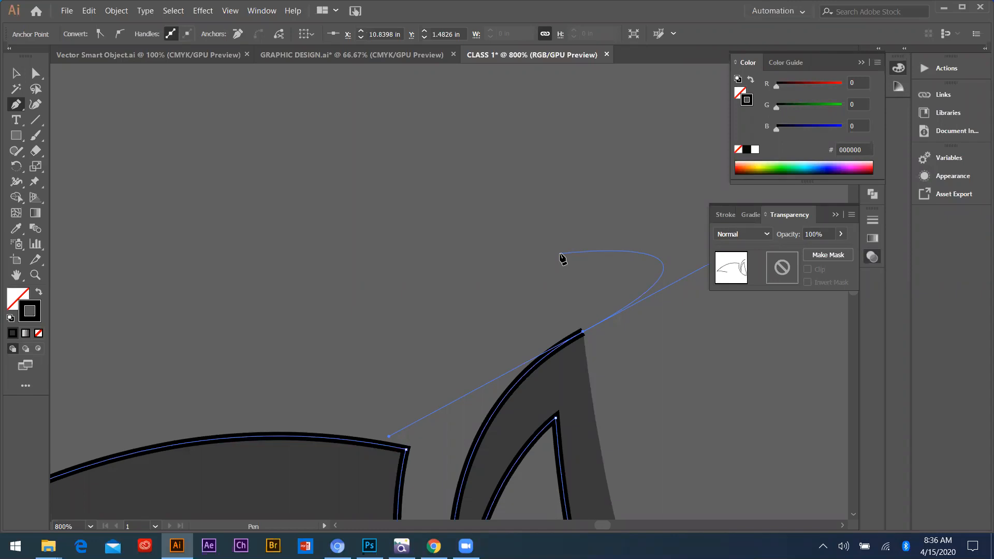
{"action": "key", "text": "ctrl"}
{"action": "key", "text": "ctrl+0"}
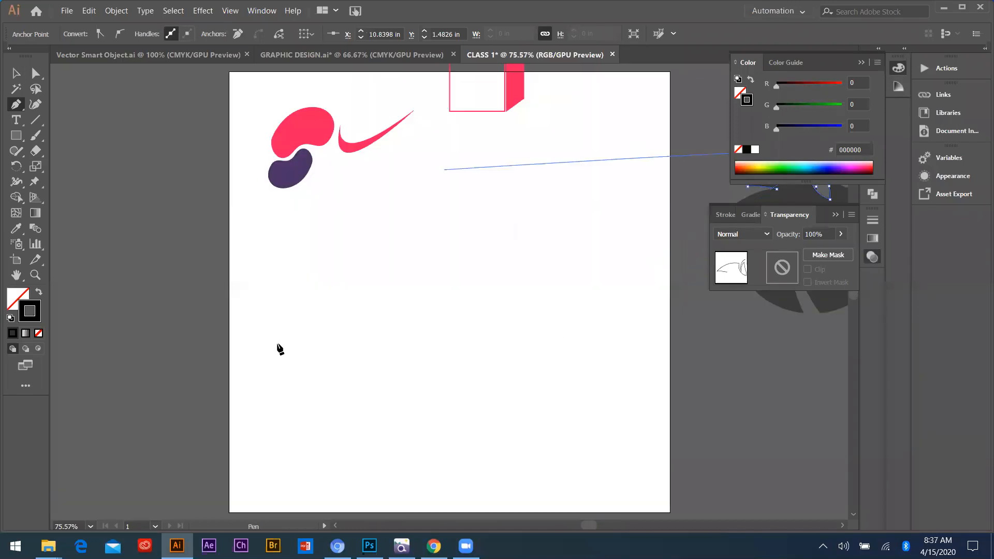
{"action": "scroll", "coordinate": [309, 305], "scroll_direction": "down", "scroll_amount": 3}
{"action": "scroll", "coordinate": [589, 296], "scroll_direction": "up", "scroll_amount": 5}
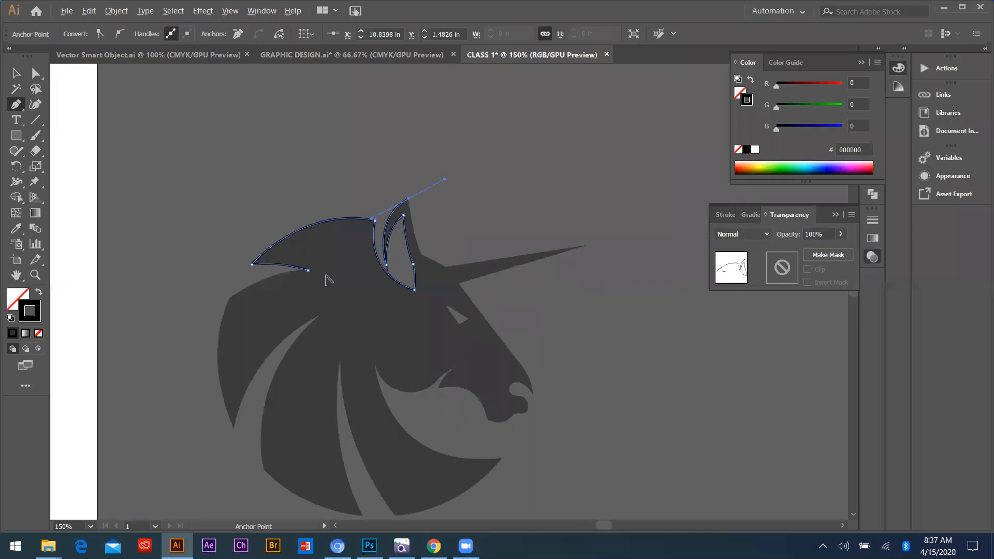
- Examine the traced ear and mane outline at several magnifications between 50% and 800%
{"action": "scroll", "coordinate": [423, 273], "scroll_direction": "up", "scroll_amount": 1}
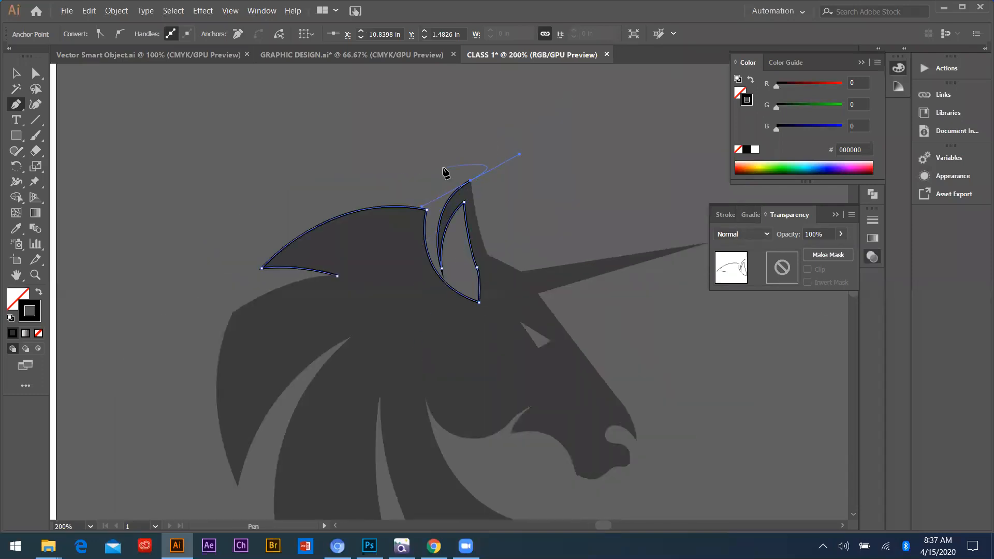
{"action": "key", "text": "alt"}
{"action": "scroll", "coordinate": [438, 269], "scroll_direction": "down", "scroll_amount": 1}
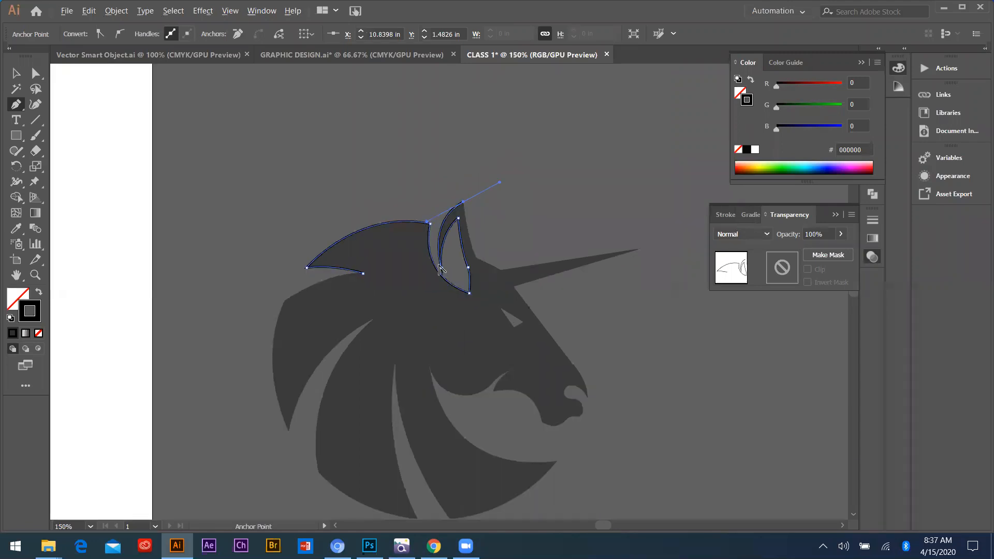
{"action": "scroll", "coordinate": [438, 269], "scroll_direction": "down", "scroll_amount": 3}
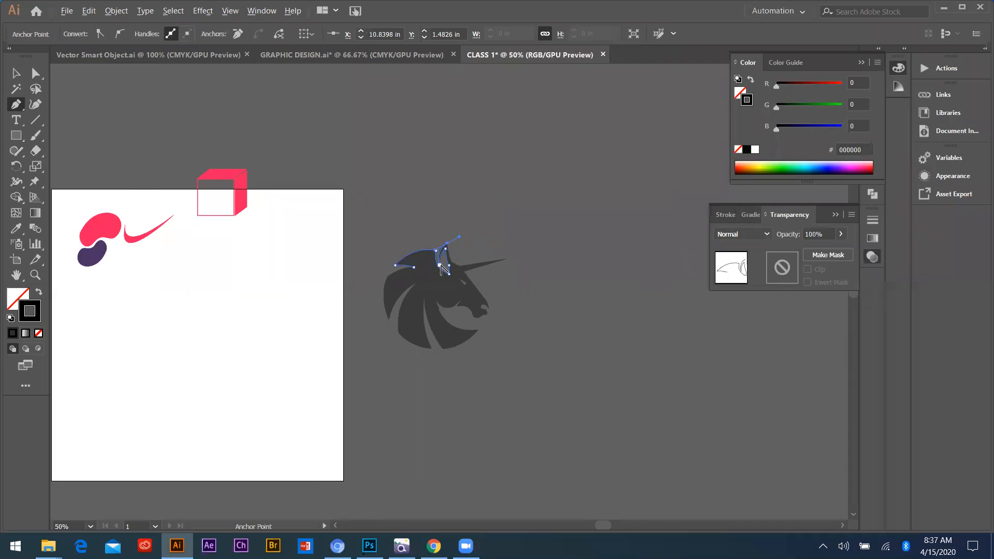
{"action": "scroll", "coordinate": [441, 268], "scroll_direction": "up", "scroll_amount": 1}
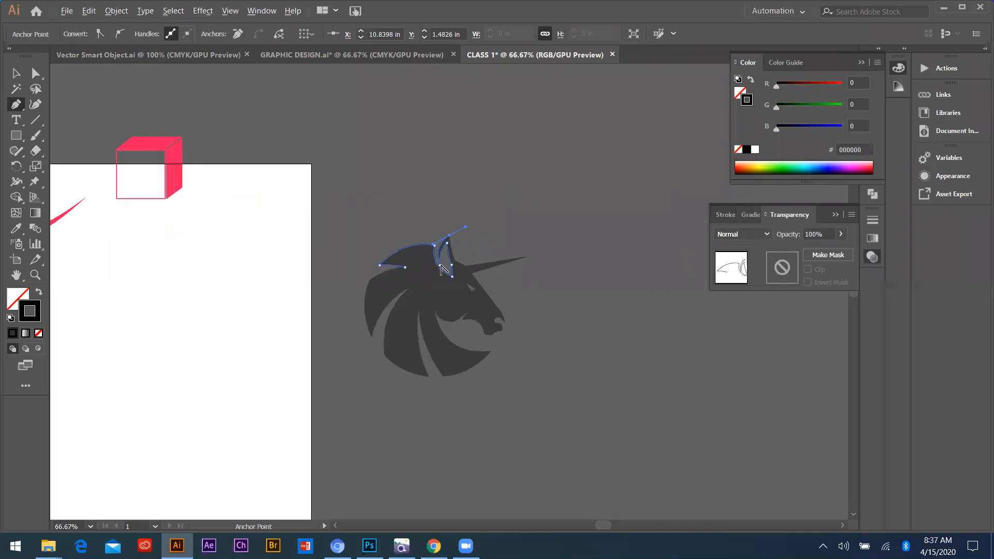
{"action": "scroll", "coordinate": [441, 270], "scroll_direction": "up", "scroll_amount": 8}
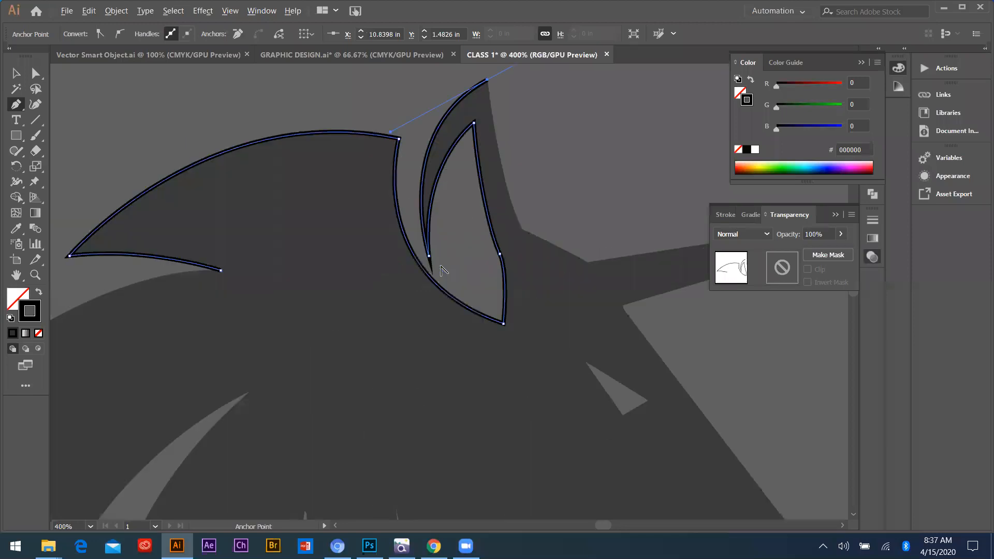
{"action": "scroll", "coordinate": [441, 270], "scroll_direction": "down", "scroll_amount": 2}
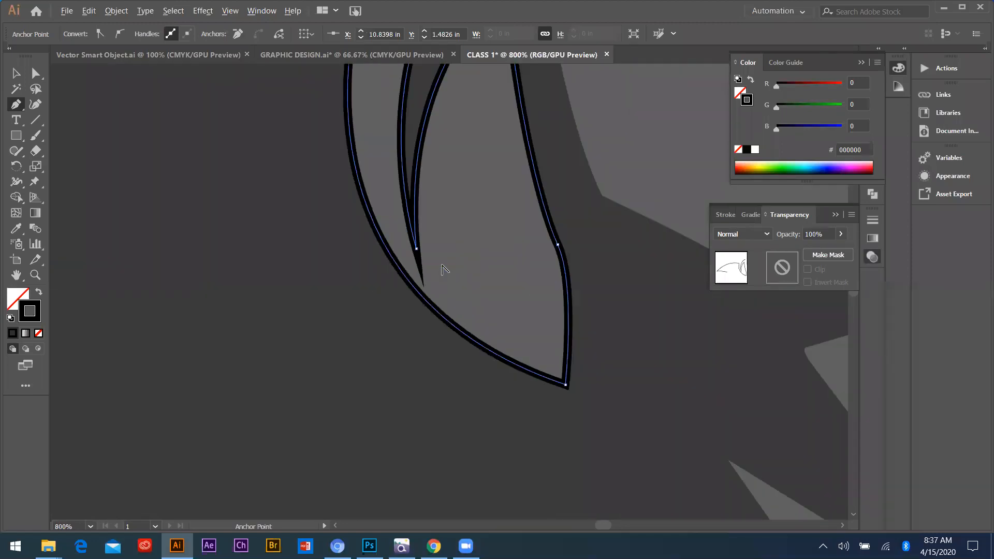
{"action": "scroll", "coordinate": [446, 339], "scroll_direction": "down", "scroll_amount": 2}
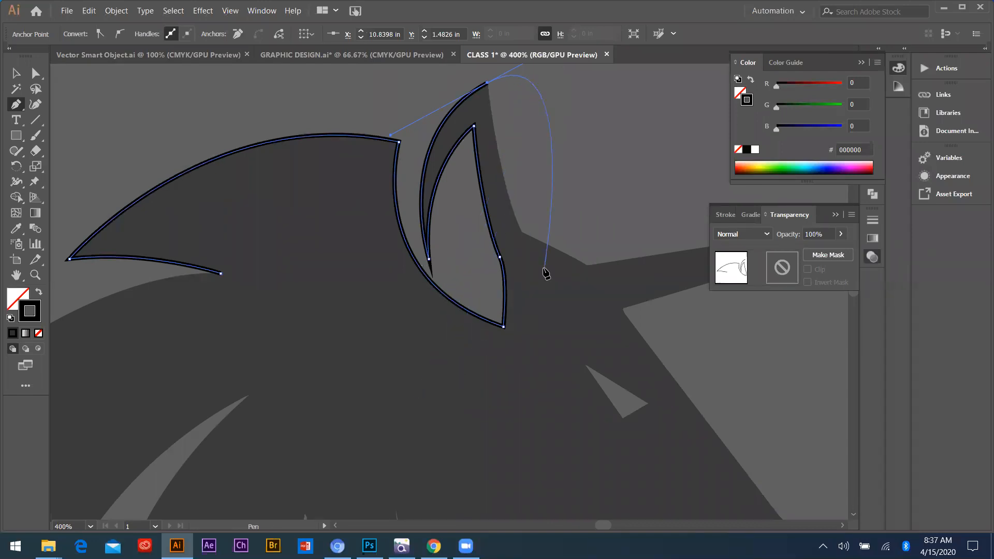
{"action": "left_click_drag", "start_coordinate": [544, 269], "coordinate": [527, 372]}
{"action": "key", "text": "Escape"}
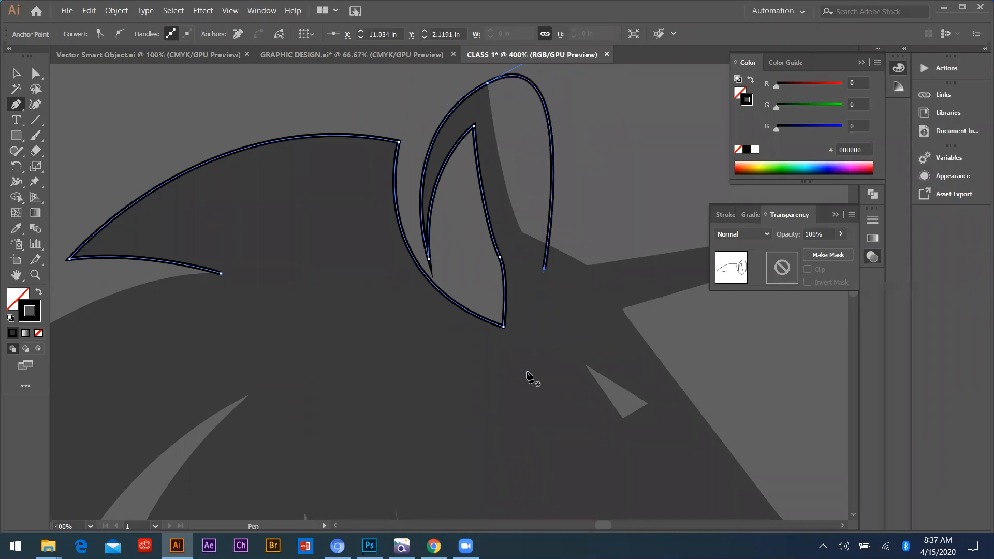
{"action": "key", "text": "ctrl+z"}
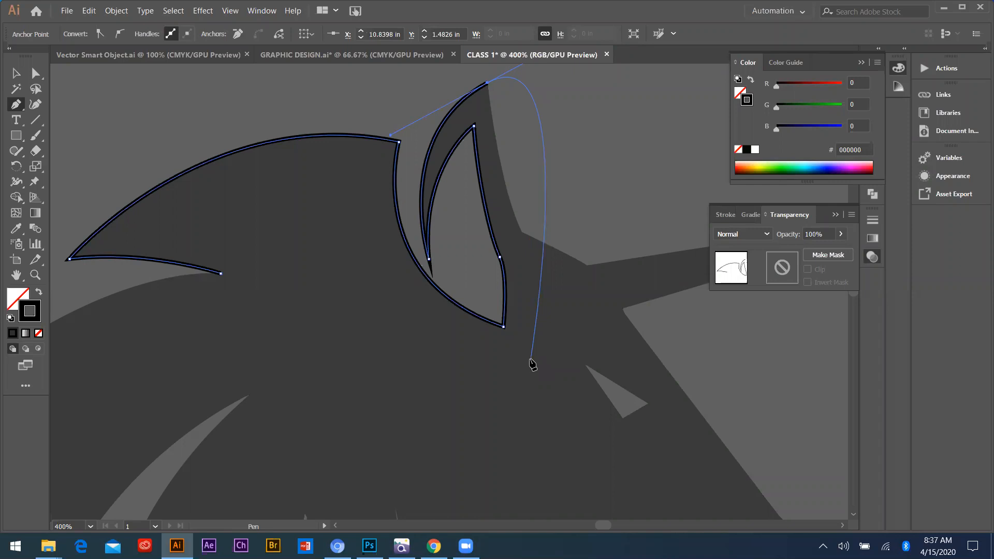
- View the artwork at 64000% magnification and return to a view that fits the artboard on screen
{"action": "left_click", "coordinate": [91, 526]}
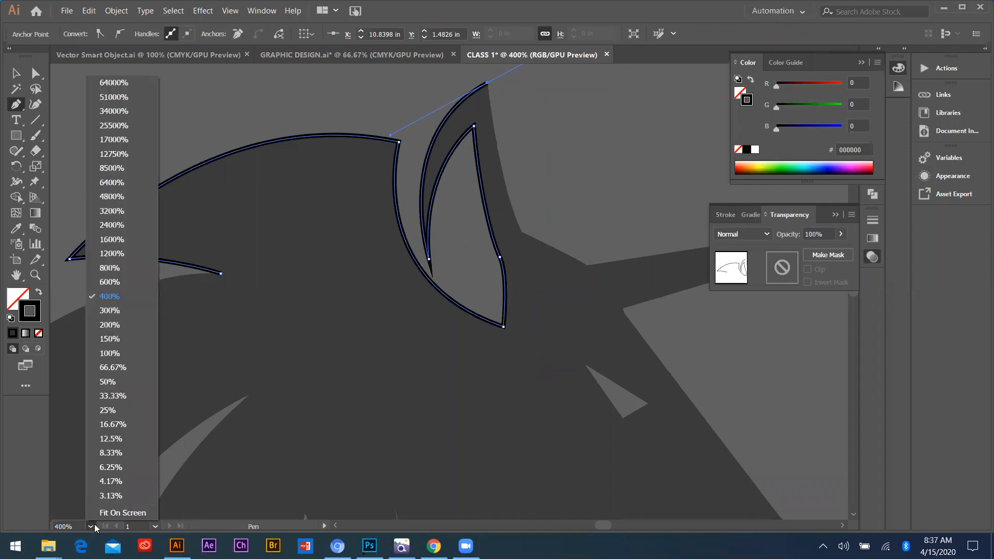
{"action": "left_click", "coordinate": [131, 84]}
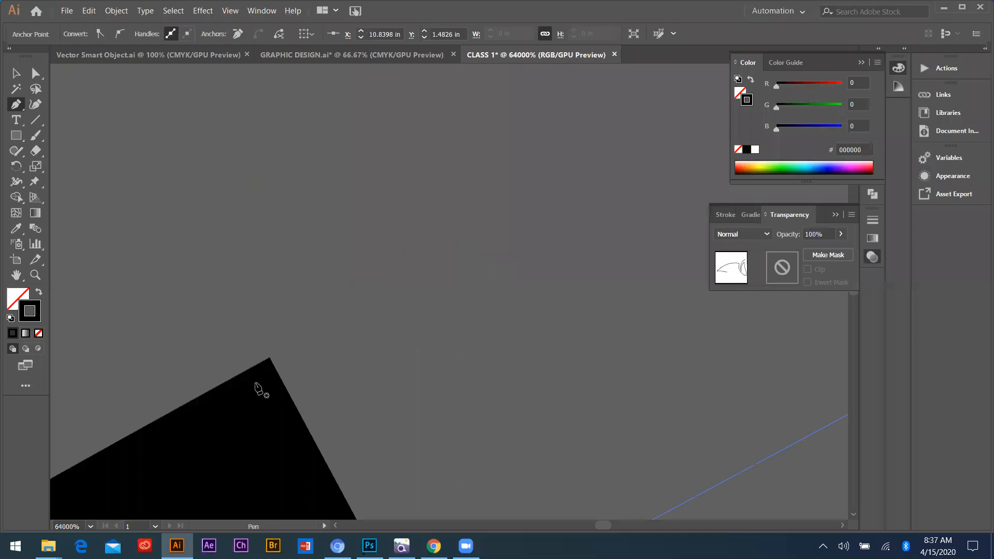
{"action": "left_click", "coordinate": [90, 528]}
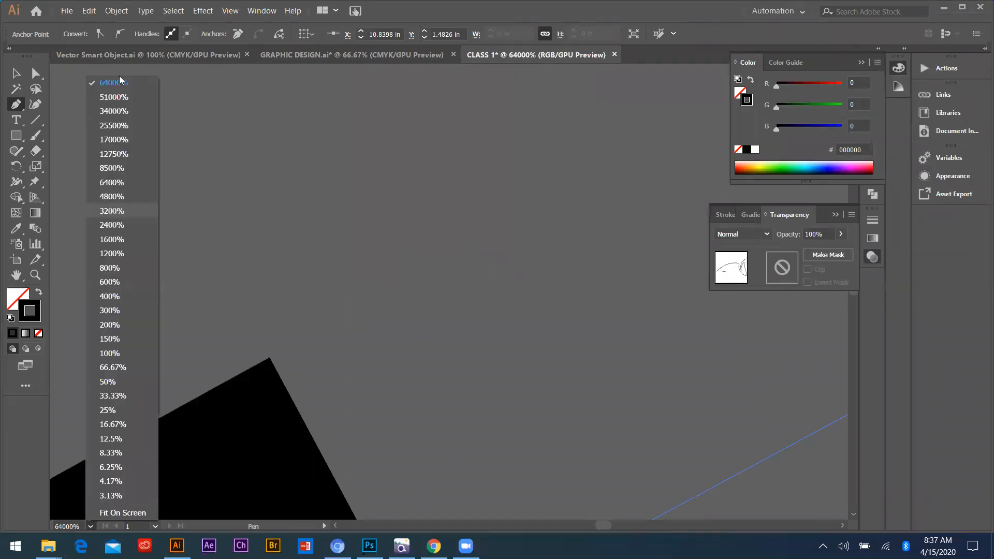
{"action": "left_click", "coordinate": [120, 513]}
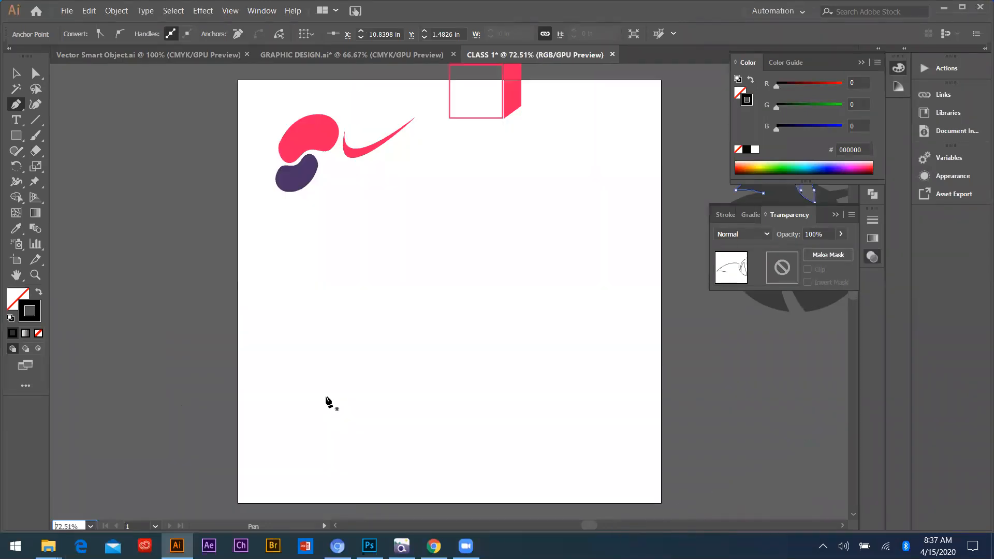
- Remove the outgoing handle at the ear's tip and trace the ear's right edge down to its base, ending in a corner point
{"action": "scroll", "coordinate": [147, 390], "scroll_direction": "down", "scroll_amount": 3}
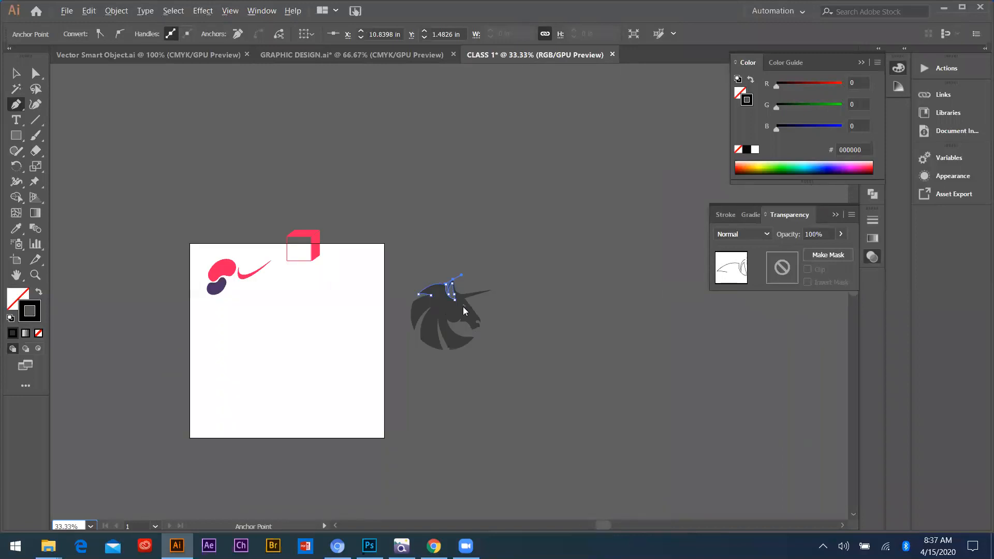
{"action": "scroll", "coordinate": [474, 333], "scroll_direction": "up", "scroll_amount": 3}
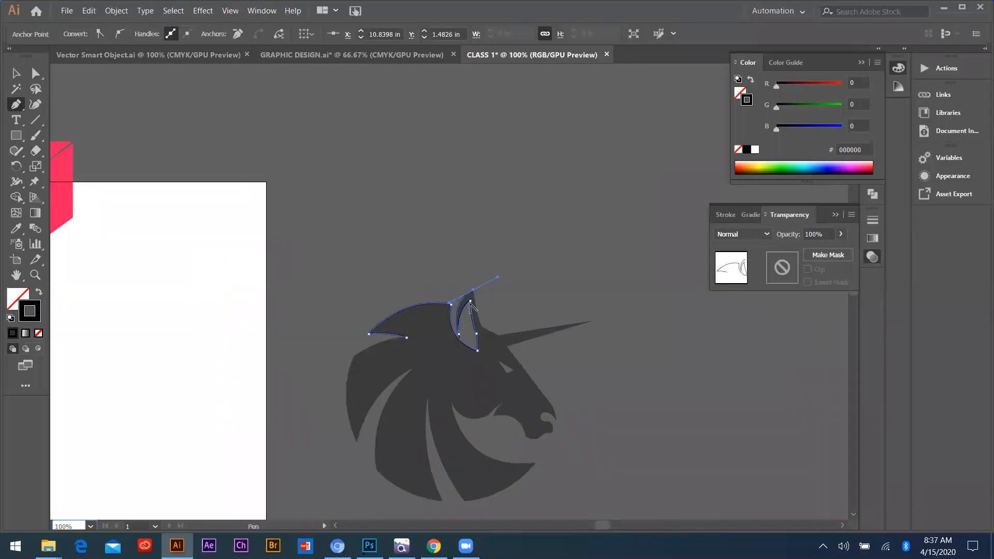
{"action": "scroll", "coordinate": [466, 305], "scroll_direction": "up", "scroll_amount": 4}
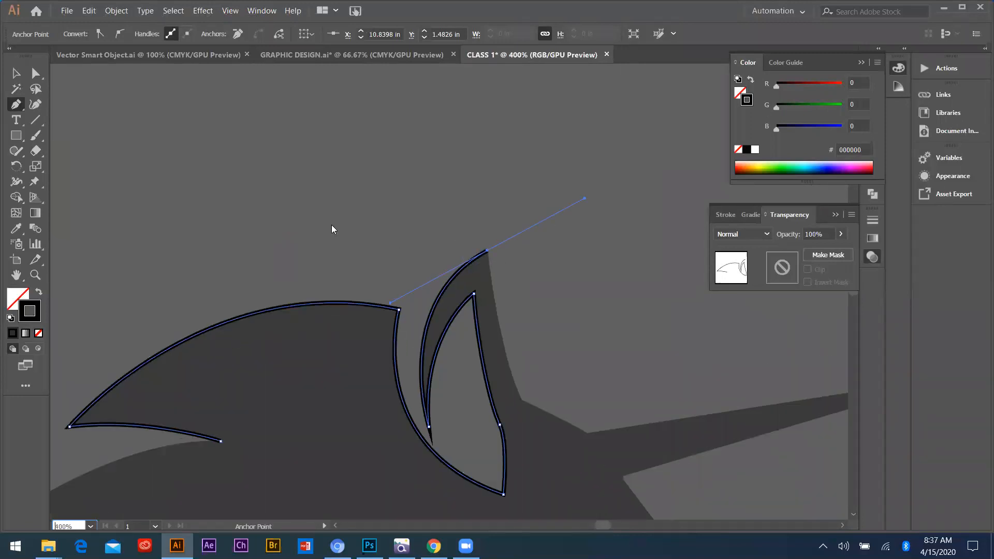
{"action": "scroll", "coordinate": [541, 318], "scroll_direction": "up", "scroll_amount": 3}
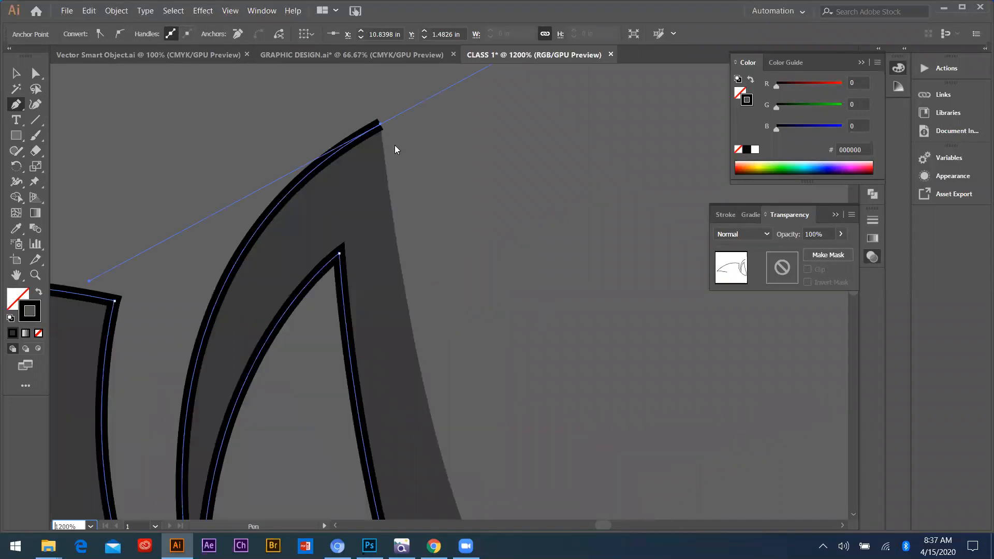
{"action": "scroll", "coordinate": [395, 148], "scroll_direction": "down", "scroll_amount": 3}
{"action": "left_click", "coordinate": [19, 111]}
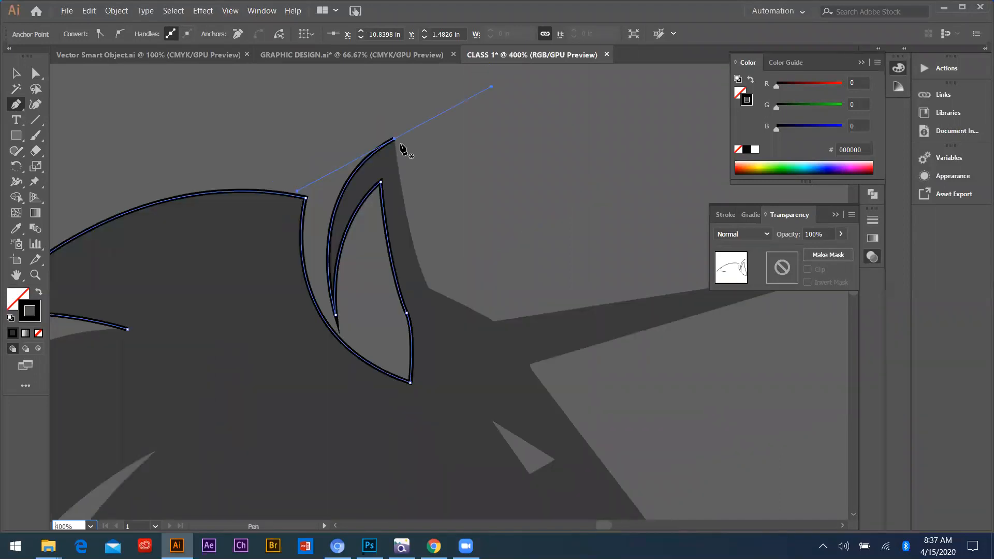
{"action": "left_click", "coordinate": [394, 139]}
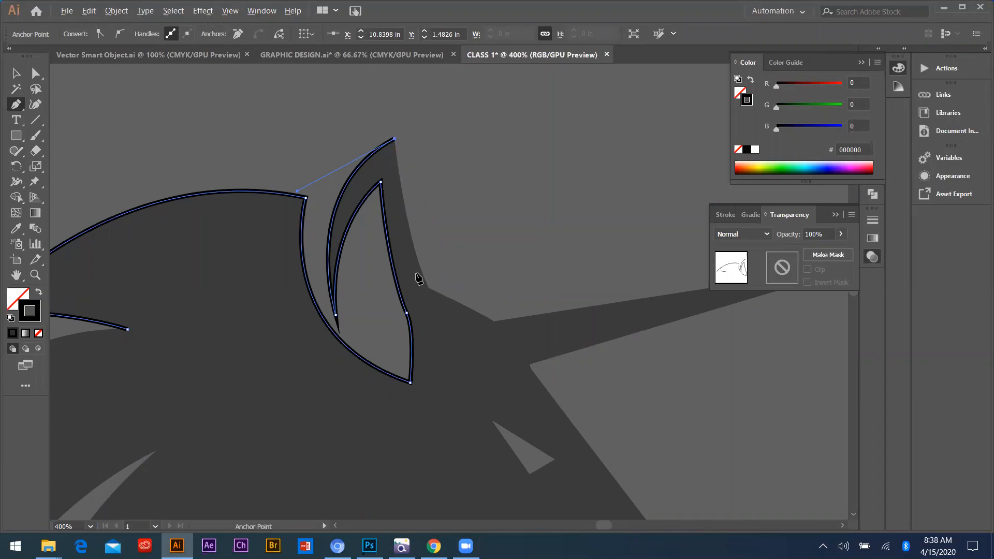
{"action": "scroll", "coordinate": [417, 279], "scroll_direction": "up", "scroll_amount": 1}
{"action": "left_click_drag", "start_coordinate": [416, 278], "coordinate": [463, 372]}
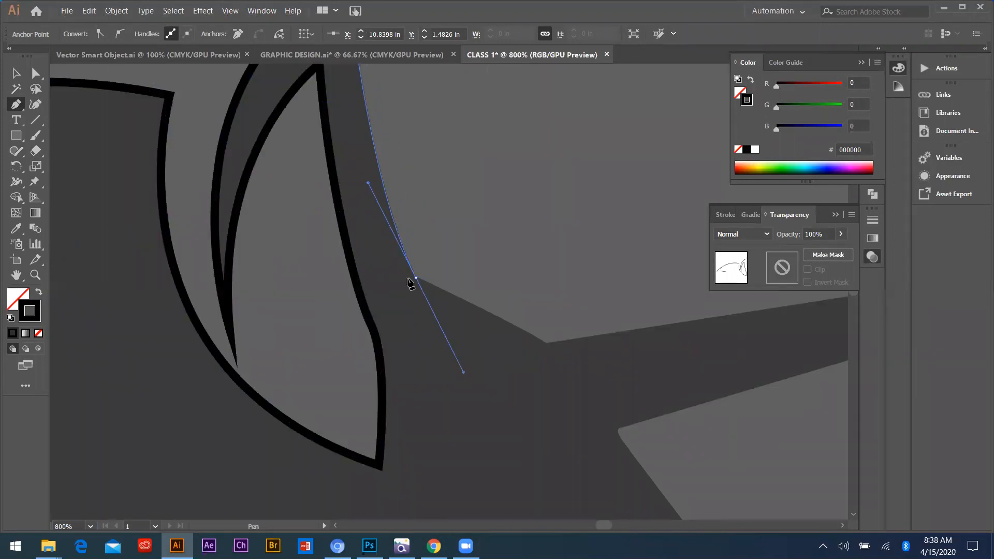
{"action": "left_click_drag", "start_coordinate": [416, 278], "coordinate": [484, 325]}
- Continue the path from the ear's base along the forehead to the horn's upper base, ending in a corner point
{"action": "left_click", "coordinate": [544, 344]}
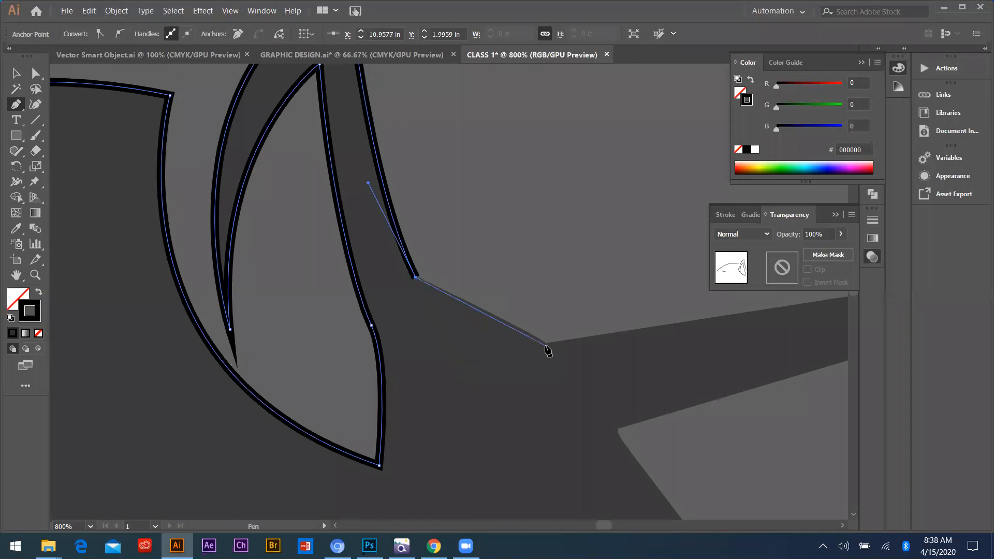
{"action": "left_click_drag", "start_coordinate": [547, 350], "coordinate": [587, 373]}
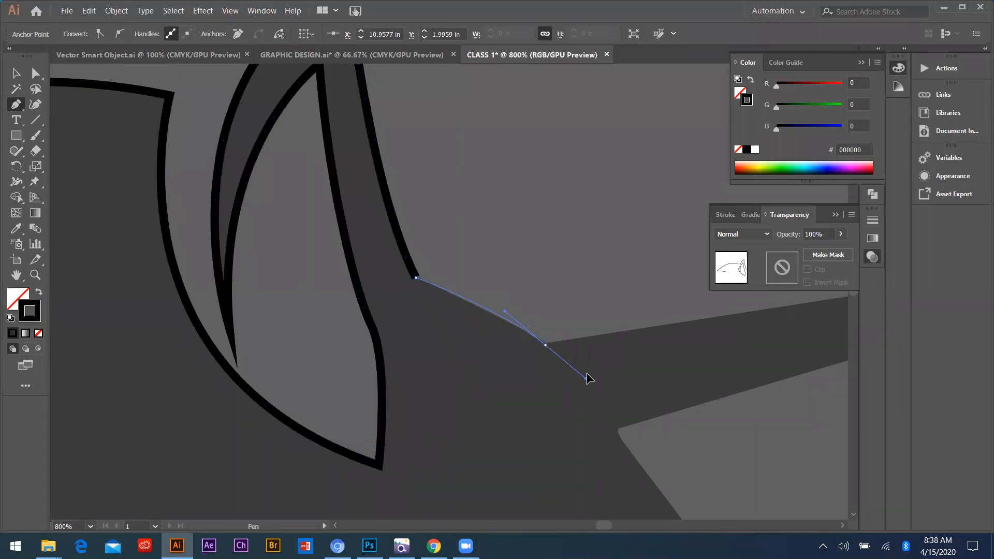
{"action": "left_click", "coordinate": [545, 344]}
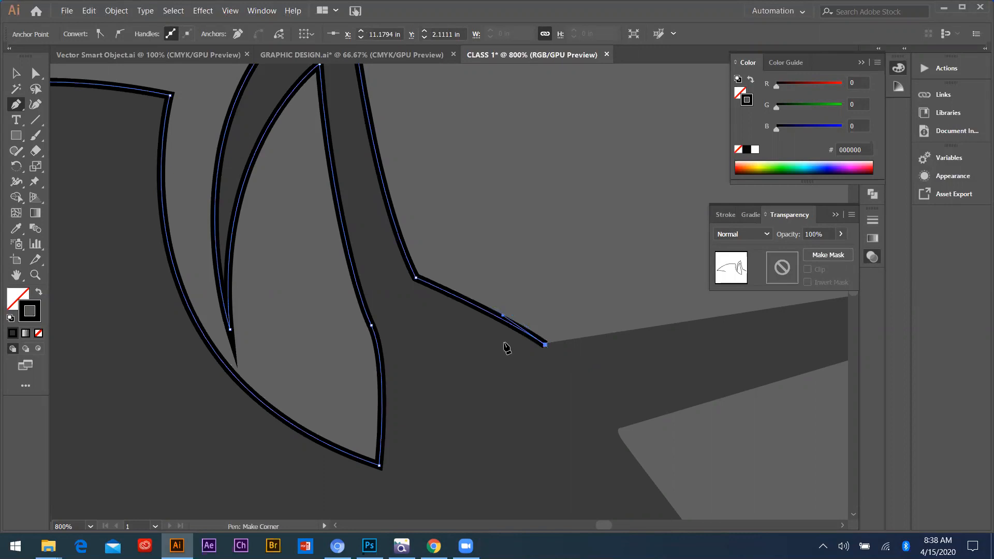
- Trace the horn with straight segments along its upper edge to the tip and back along its lower edge to the base
{"action": "scroll", "coordinate": [506, 311], "scroll_direction": "down", "scroll_amount": 3}
{"action": "scroll", "coordinate": [643, 322], "scroll_direction": "up", "scroll_amount": 2}
{"action": "scroll", "coordinate": [541, 356], "scroll_direction": "down", "scroll_amount": 2}
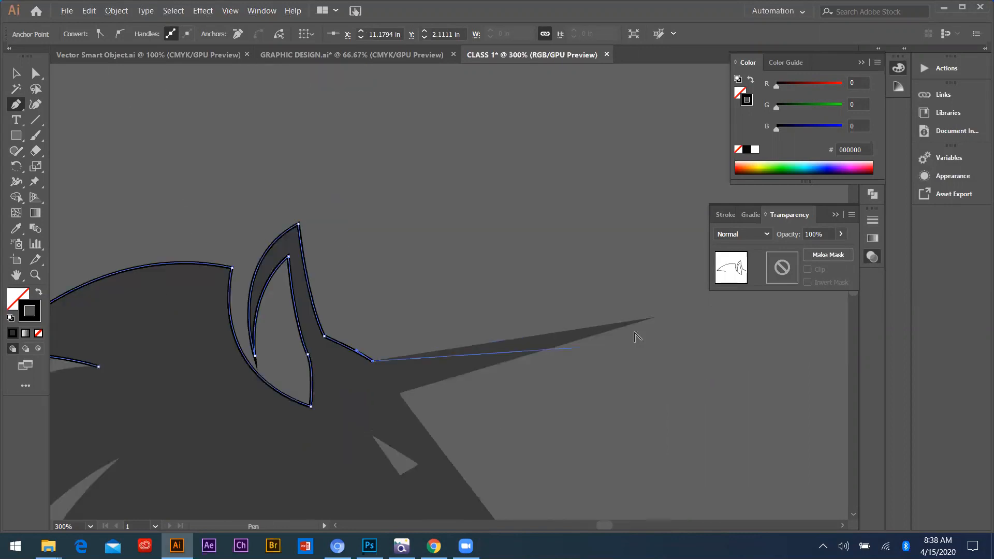
{"action": "scroll", "coordinate": [633, 331], "scroll_direction": "up", "scroll_amount": 2}
{"action": "left_click", "coordinate": [674, 308]}
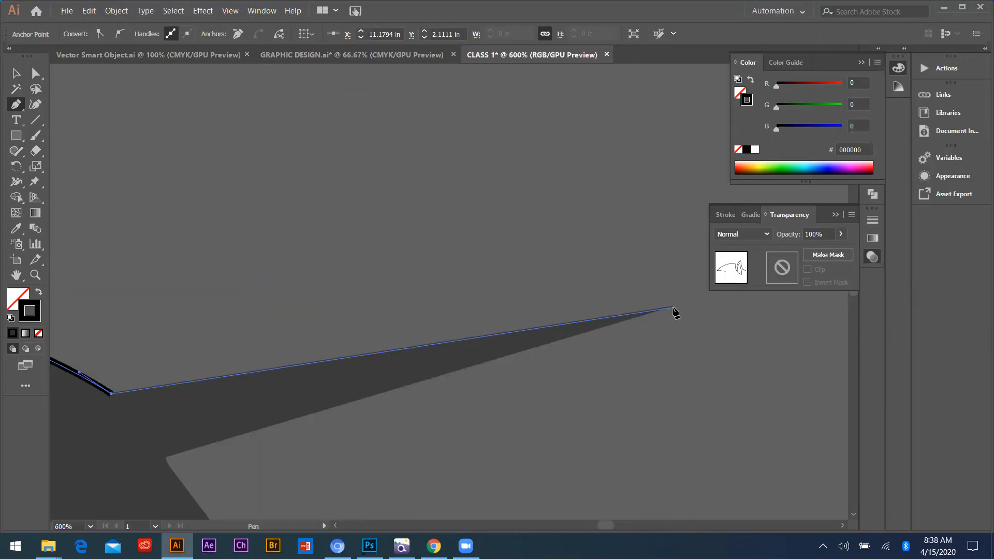
{"action": "left_click", "coordinate": [673, 308]}
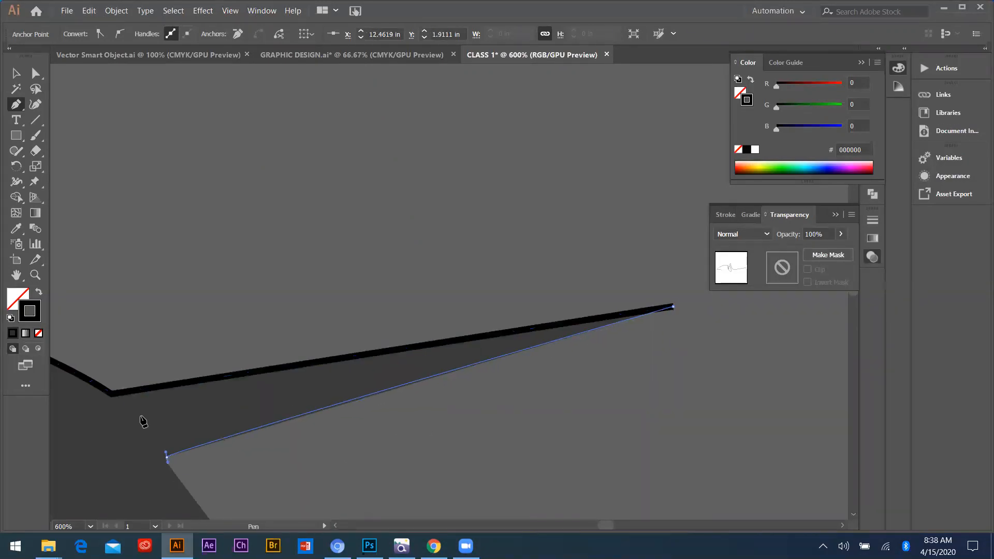
{"action": "scroll", "coordinate": [337, 400], "scroll_direction": "down", "scroll_amount": 5}
{"action": "scroll", "coordinate": [334, 417], "scroll_direction": "up", "scroll_amount": 2}
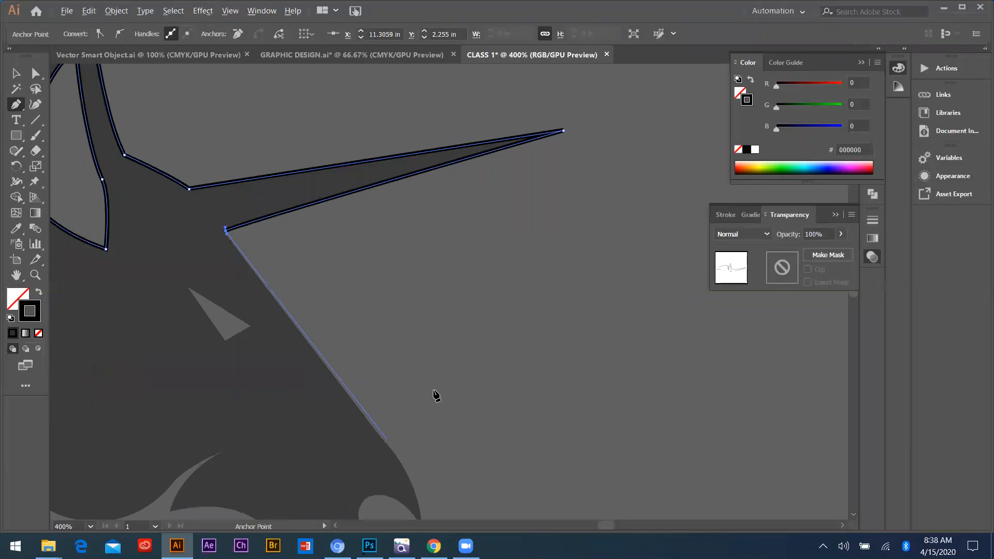
{"action": "scroll", "coordinate": [435, 400], "scroll_direction": "down", "scroll_amount": 3}
{"action": "scroll", "coordinate": [415, 409], "scroll_direction": "up", "scroll_amount": 5}
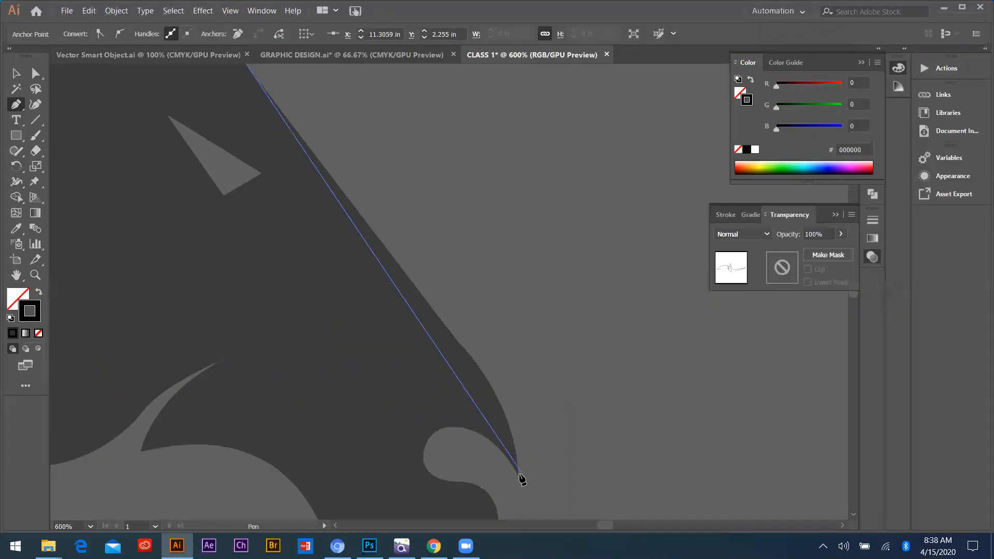
{"action": "scroll", "coordinate": [461, 518], "scroll_direction": "down", "scroll_amount": 3}
{"action": "left_click_drag", "start_coordinate": [518, 379], "coordinate": [497, 446]}
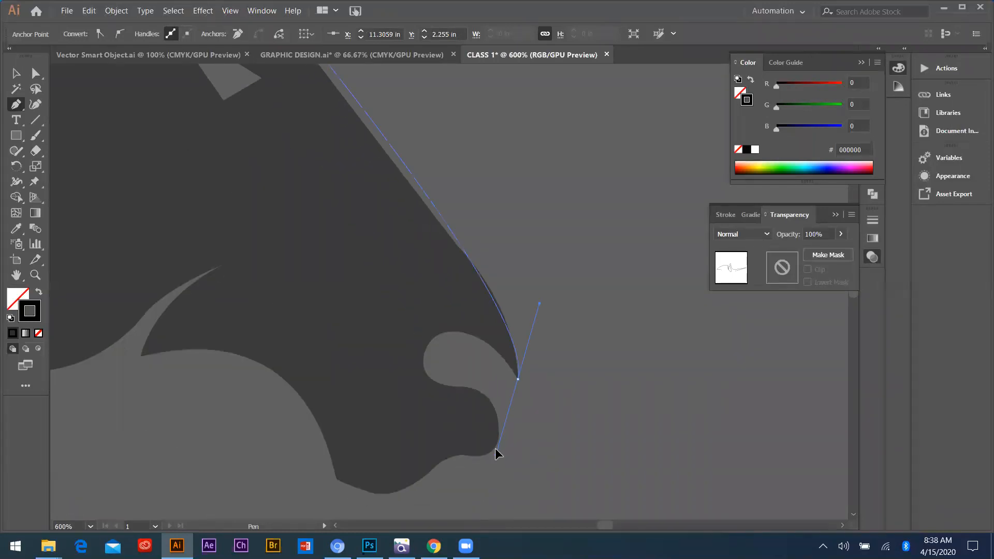
{"action": "key", "text": "ctrl+z"}
- Trace the face straight down to the start of the nose, then curve to the nose's pointed tip and make it a corner
{"action": "scroll", "coordinate": [498, 303], "scroll_direction": "down", "scroll_amount": 2}
{"action": "scroll", "coordinate": [498, 303], "scroll_direction": "up", "scroll_amount": 2}
{"action": "left_click", "coordinate": [502, 302]}
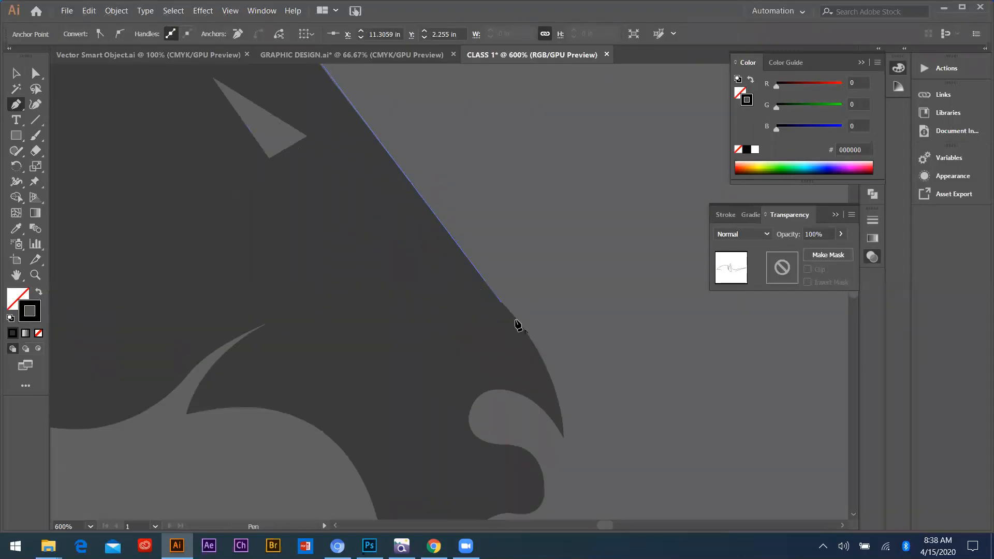
{"action": "left_click_drag", "start_coordinate": [565, 439], "coordinate": [566, 513]}
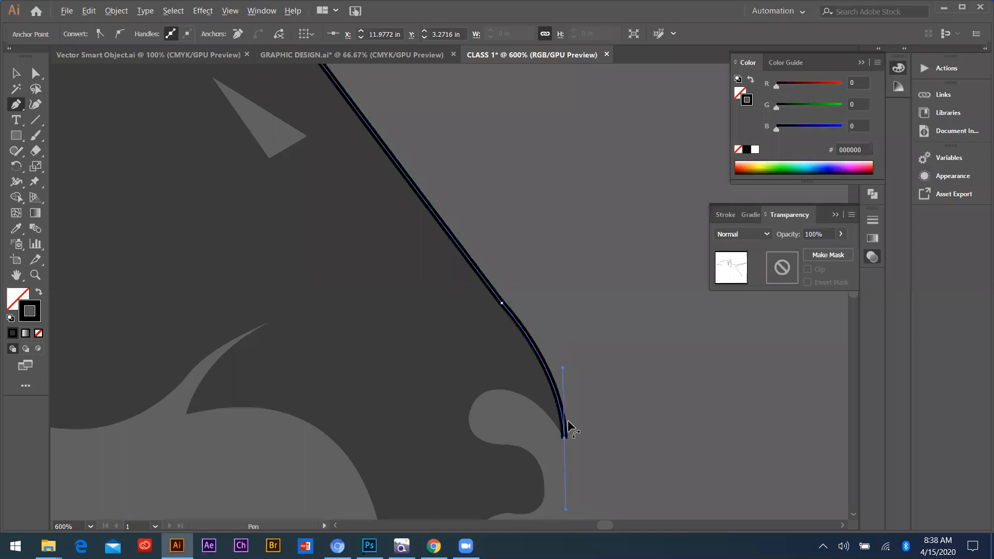
{"action": "left_click", "coordinate": [564, 438]}
- Trace the rounded nostril cutout from the nose tip around to its lower end with two curves joined by corner points
{"action": "left_click_drag", "start_coordinate": [480, 396], "coordinate": [438, 427]}
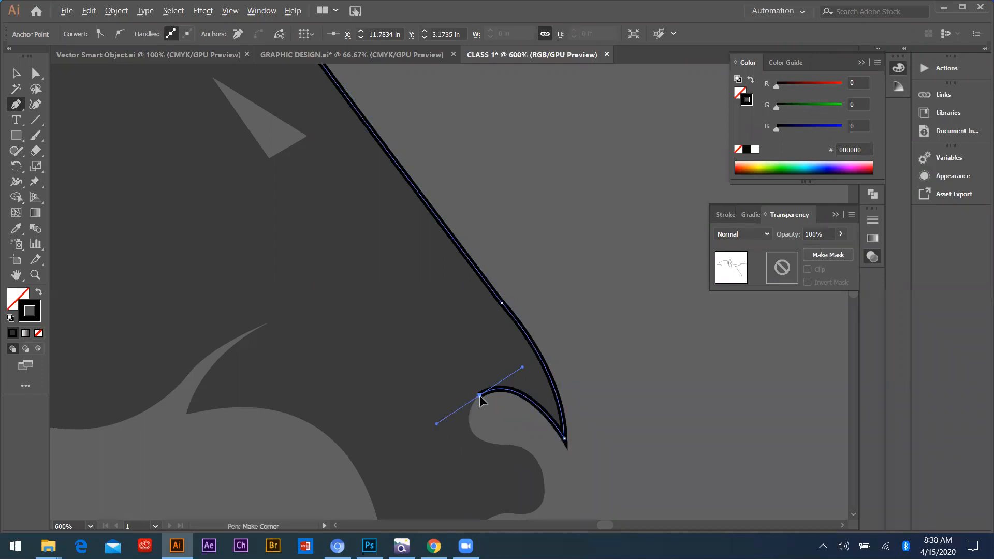
{"action": "left_click", "coordinate": [480, 396]}
{"action": "left_click_drag", "start_coordinate": [516, 446], "coordinate": [590, 449]}
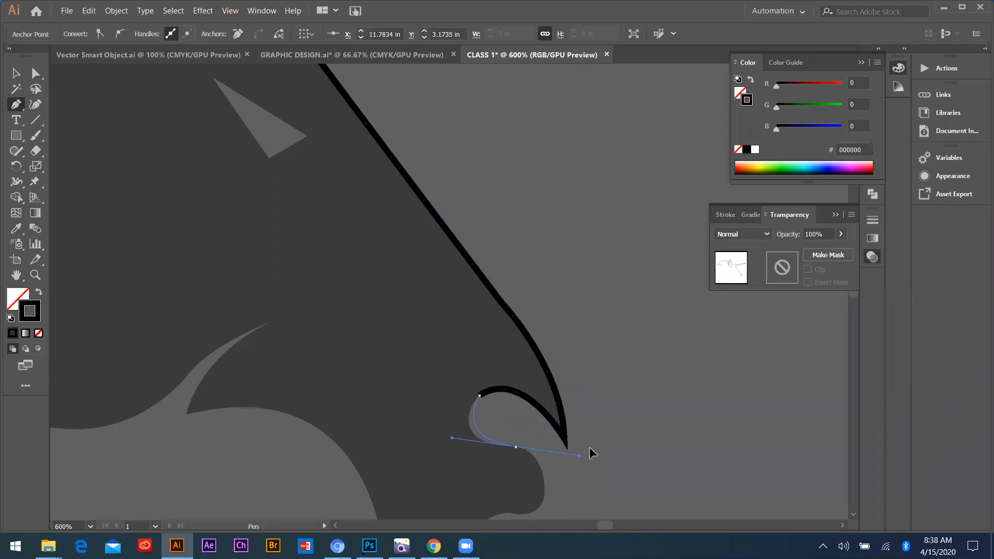
{"action": "left_click", "coordinate": [516, 447]}
- Trace the curve from the nostril cutout's lower end around the front of the lip to its underside, ending in a corner point
{"action": "scroll", "coordinate": [503, 342], "scroll_direction": "down", "scroll_amount": 2}
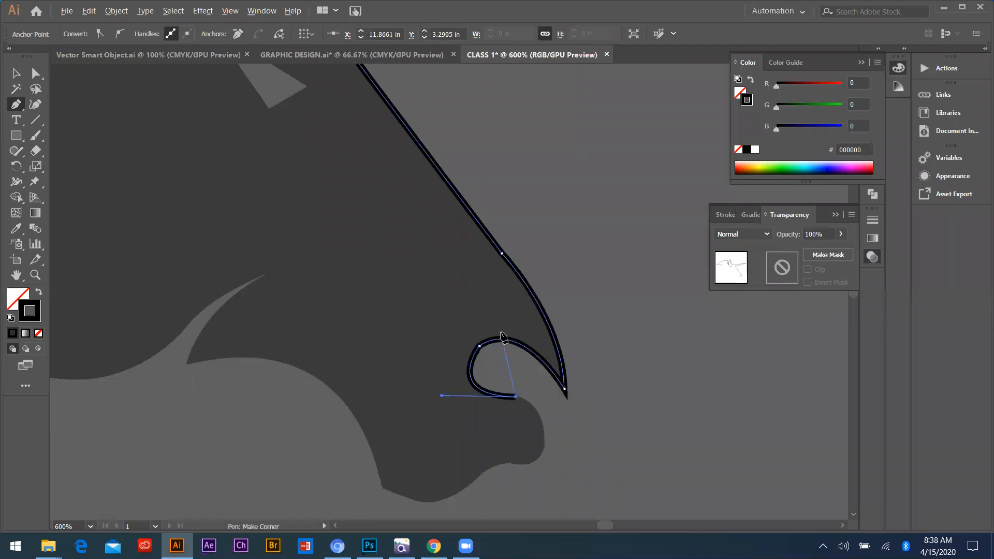
{"action": "scroll", "coordinate": [516, 390], "scroll_direction": "up", "scroll_amount": 2}
{"action": "left_click_drag", "start_coordinate": [560, 436], "coordinate": [483, 492]}
{"action": "mouse_move", "coordinate": [503, 530]}
{"action": "left_mouse_down"}
{"action": "mouse_move", "coordinate": [515, 455]}
{"action": "mouse_move", "coordinate": [528, 462]}
{"action": "mouse_move", "coordinate": [517, 469]}
{"action": "mouse_move", "coordinate": [510, 452]}
{"action": "mouse_move", "coordinate": [517, 460]}
{"action": "left_mouse_up"}
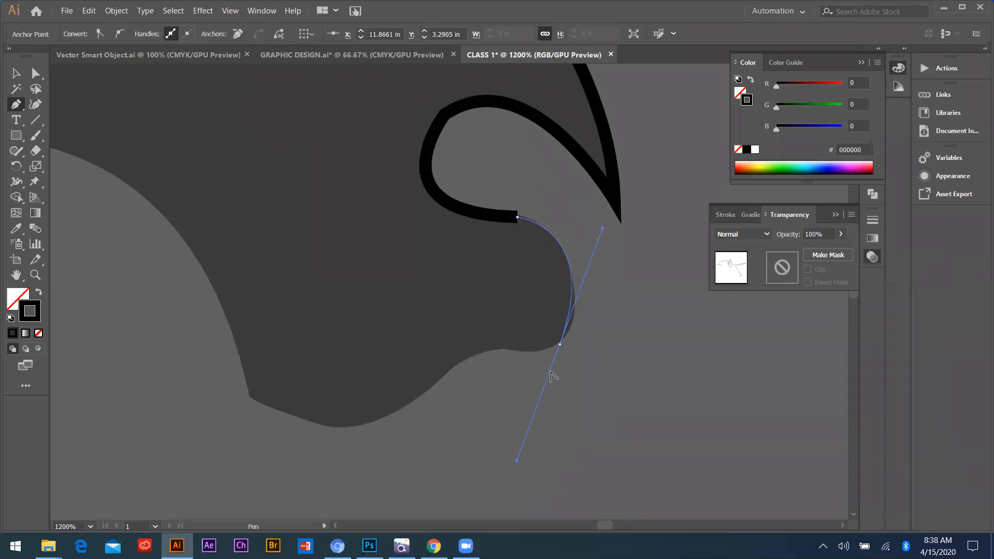
{"action": "scroll", "coordinate": [688, 328], "scroll_direction": "down", "scroll_amount": 4}
{"action": "scroll", "coordinate": [679, 324], "scroll_direction": "up", "scroll_amount": 4}
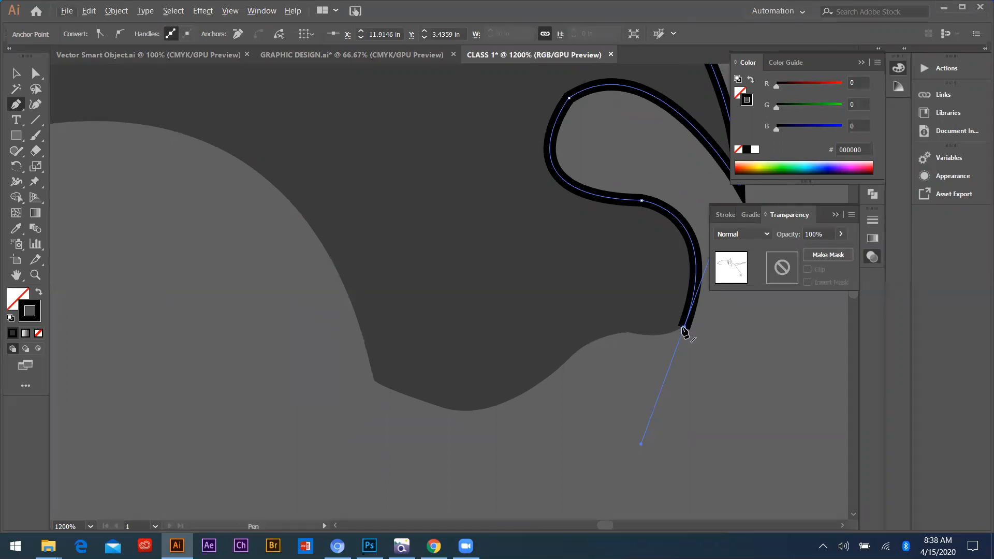
{"action": "left_click", "coordinate": [685, 330]}
- Trace the underside of the lip and the chin with three curved segments, ending at the chin's back corner
{"action": "left_click_drag", "start_coordinate": [584, 346], "coordinate": [513, 355]}
{"action": "key", "text": "ctrl+z"}
{"action": "left_click_drag", "start_coordinate": [627, 333], "coordinate": [594, 316]}
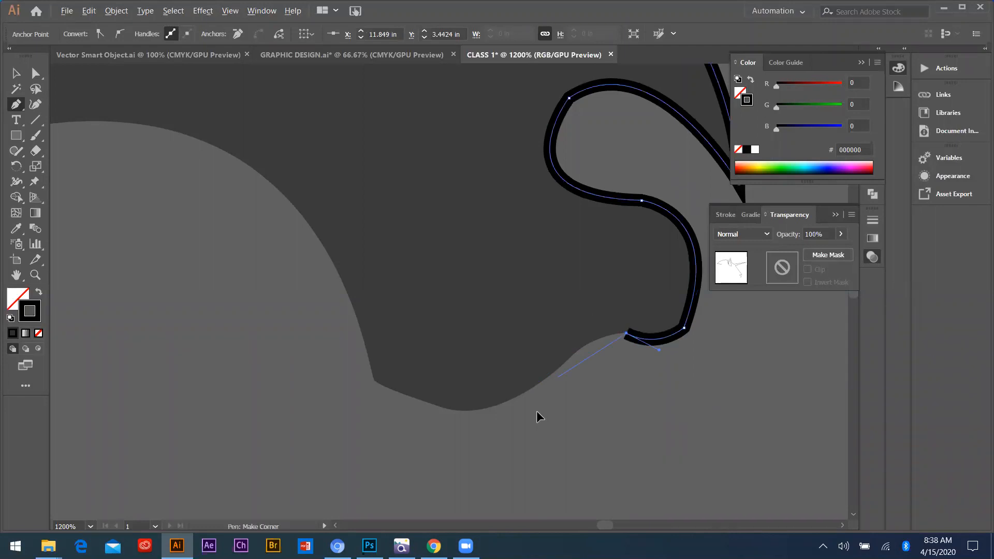
{"action": "left_click_drag", "start_coordinate": [555, 379], "coordinate": [522, 434]}
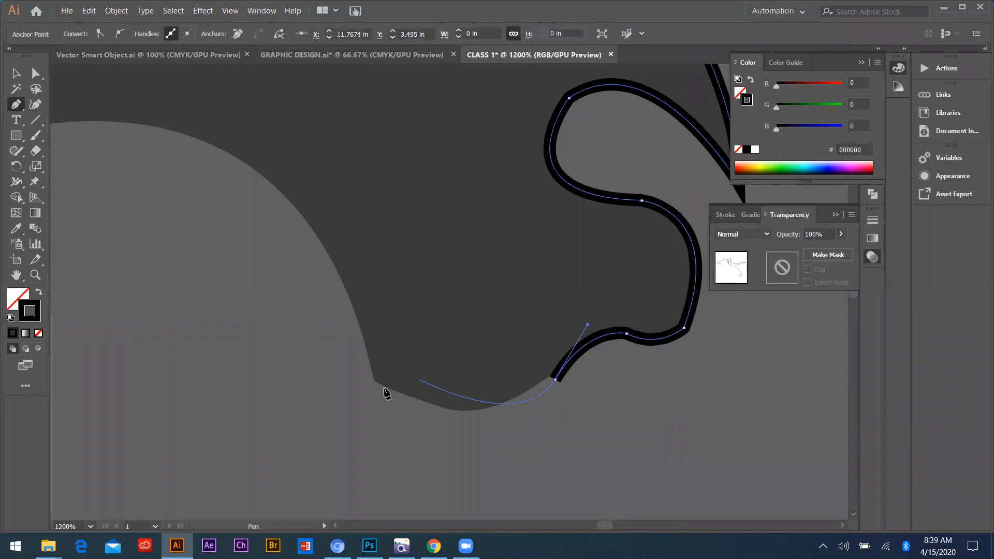
{"action": "mouse_move", "coordinate": [375, 382]}
{"action": "left_mouse_down"}
{"action": "mouse_move", "coordinate": [366, 349]}
{"action": "mouse_move", "coordinate": [340, 365]}
{"action": "left_mouse_up"}
- Select the faded unicorn logo itself, unlocking it, and move it onto the artboard away from the traced outline
{"action": "scroll", "coordinate": [462, 316], "scroll_direction": "down", "scroll_amount": 8}
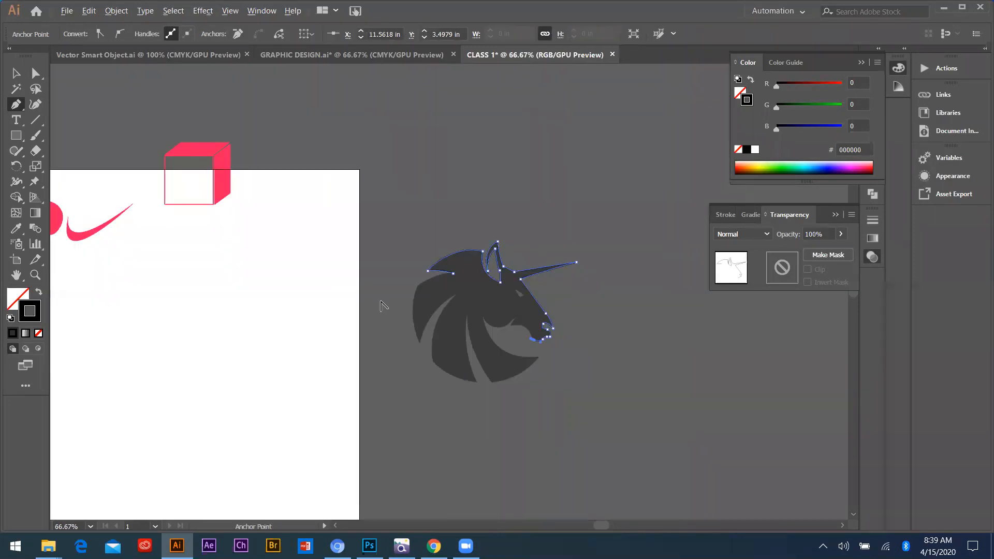
{"action": "scroll", "coordinate": [386, 306], "scroll_direction": "up", "scroll_amount": 1}
{"action": "scroll", "coordinate": [556, 261], "scroll_direction": "down", "scroll_amount": 1}
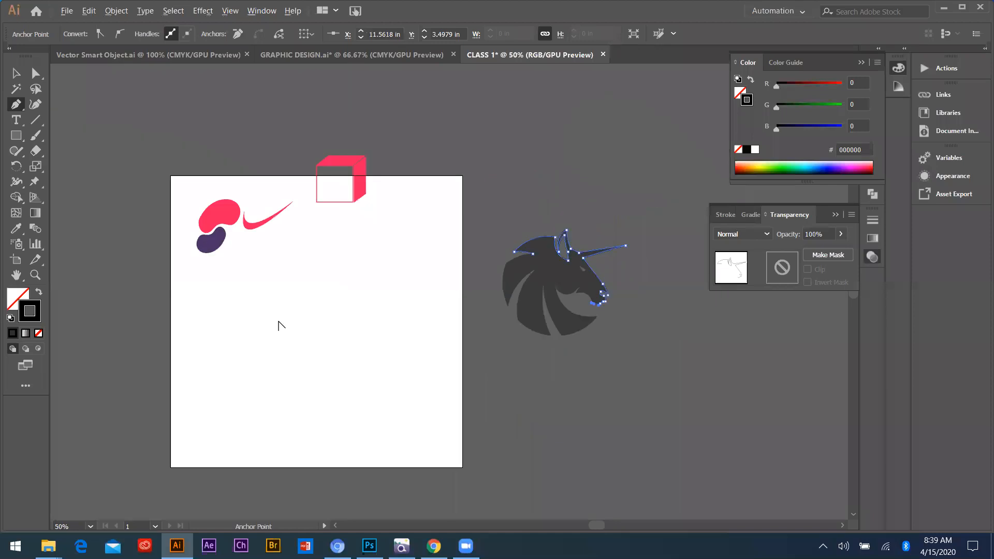
{"action": "left_click", "coordinate": [20, 76]}
{"action": "left_click", "coordinate": [577, 279]}
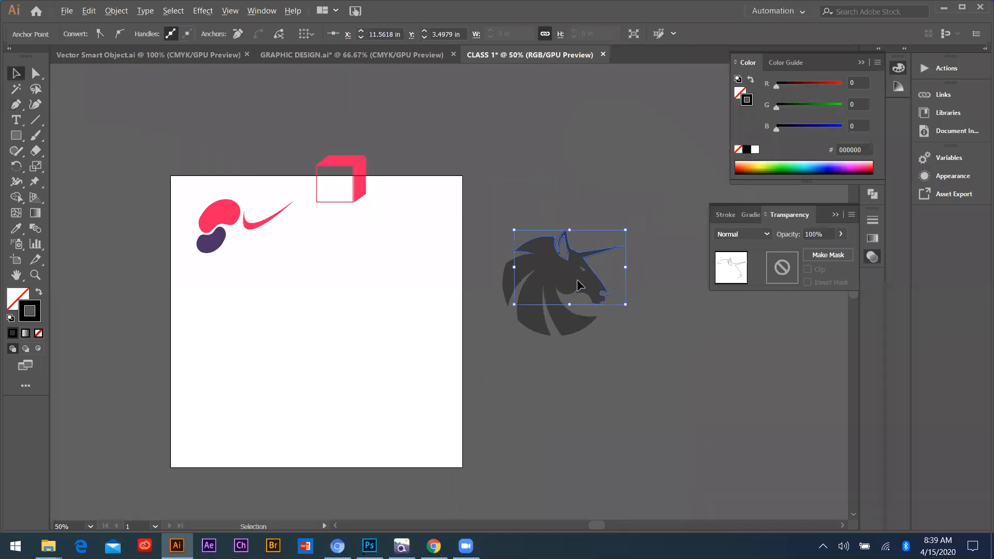
{"action": "scroll", "coordinate": [577, 278], "scroll_direction": "up", "scroll_amount": 2}
{"action": "left_click_drag", "start_coordinate": [531, 286], "coordinate": [320, 295]}
{"action": "scroll", "coordinate": [460, 334], "scroll_direction": "down", "scroll_amount": 3}
{"action": "scroll", "coordinate": [321, 295], "scroll_direction": "up", "scroll_amount": 3}
- Recolor the unicorn logo with the pink bean shape's fill using the Eyedropper and deselect it
{"action": "key", "text": "i"}
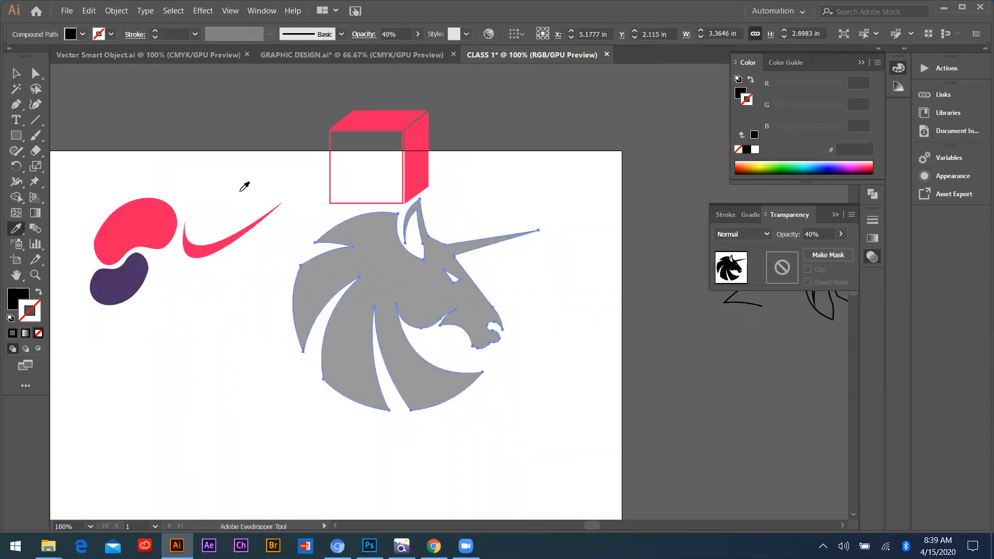
{"action": "left_click", "coordinate": [159, 223]}
{"action": "left_click", "coordinate": [18, 75]}
{"action": "left_click", "coordinate": [700, 305]}
{"action": "scroll", "coordinate": [688, 321], "scroll_direction": "down", "scroll_amount": 4}
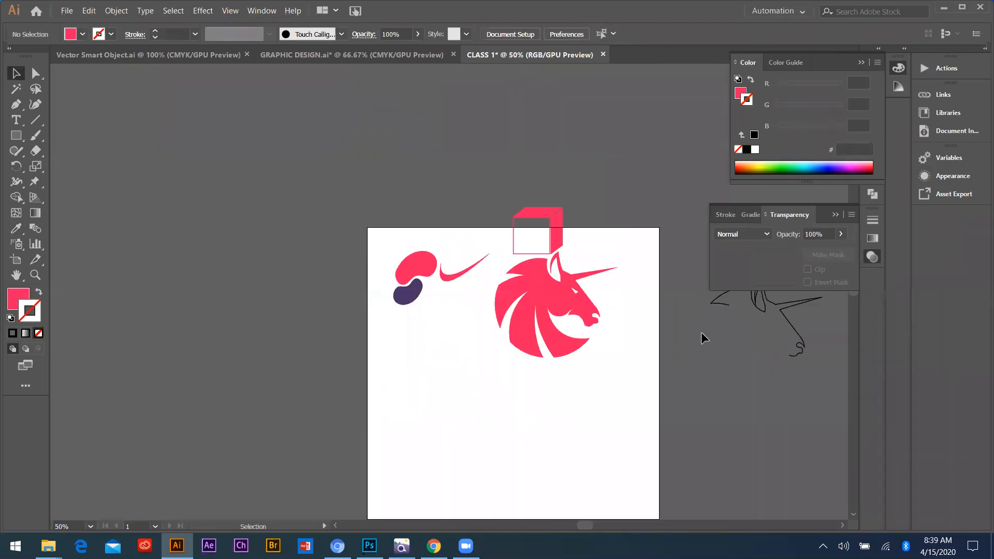
{"action": "scroll", "coordinate": [752, 320], "scroll_direction": "up", "scroll_amount": 2}
{"action": "scroll", "coordinate": [570, 404], "scroll_direction": "down", "scroll_amount": 2}
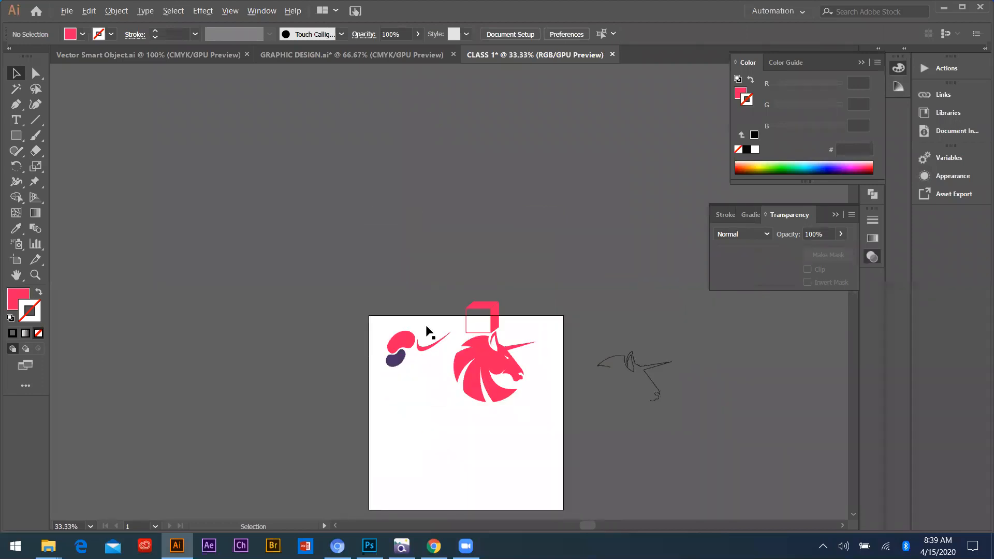
{"action": "scroll", "coordinate": [450, 347], "scroll_direction": "up", "scroll_amount": 7}
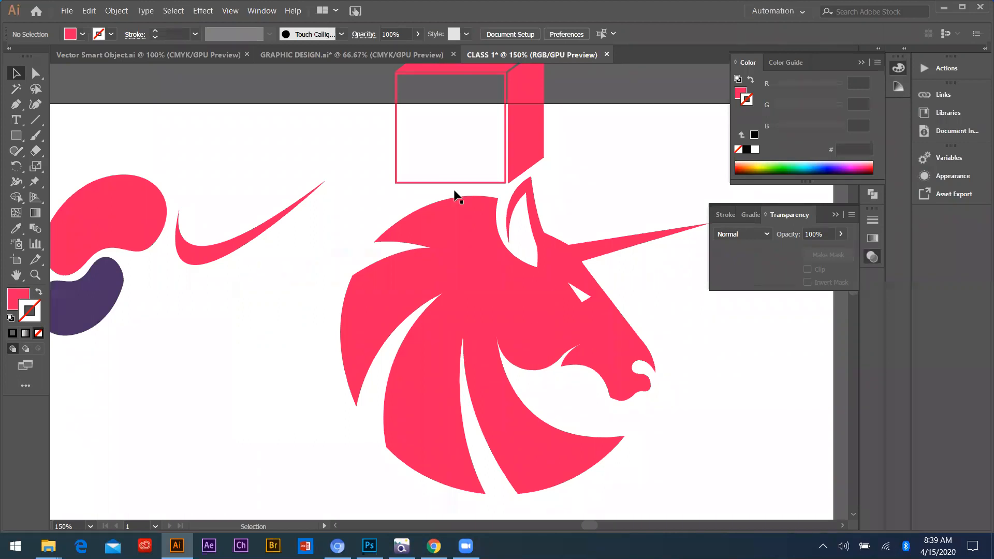
- Select all the faces of the pink cube and move them off the artboard, above the bean shapes
{"action": "scroll", "coordinate": [455, 196], "scroll_direction": "down", "scroll_amount": 1}
{"action": "left_click_drag", "start_coordinate": [408, 150], "coordinate": [532, 234]}
{"action": "left_click_drag", "start_coordinate": [470, 194], "coordinate": [233, 108]}
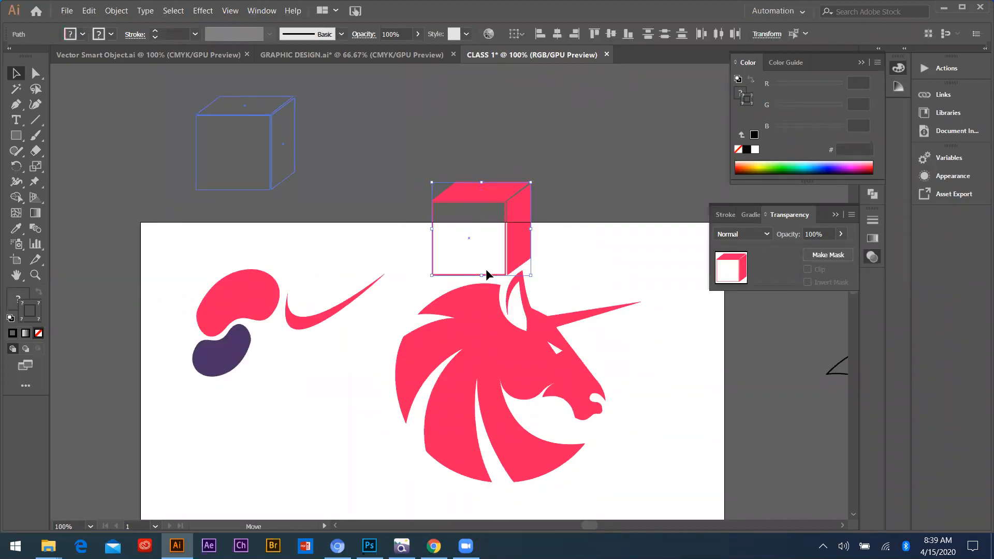
- Move the pink unicorn logo off the artboard's upper edge, beside the cube
{"action": "left_click", "coordinate": [491, 420]}
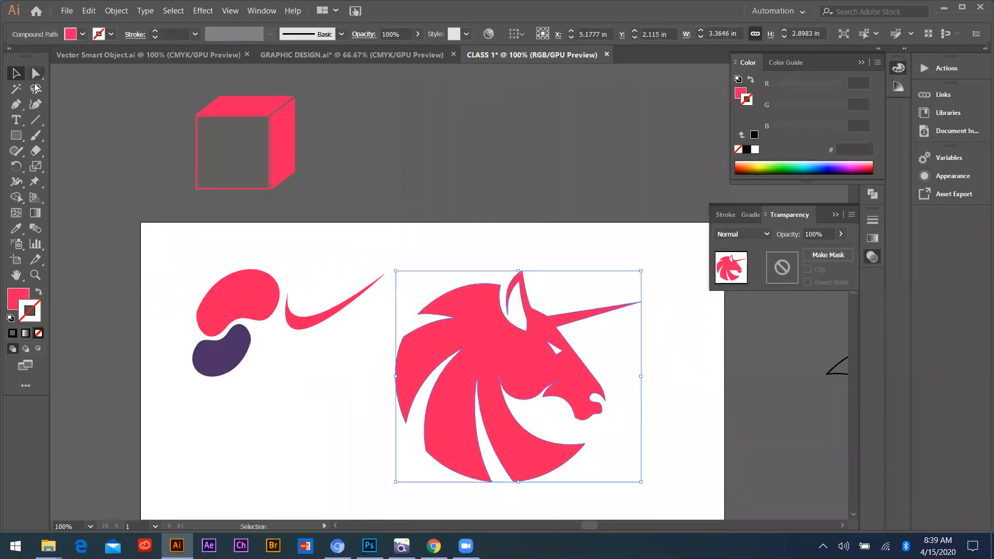
{"action": "left_click_drag", "start_coordinate": [476, 327], "coordinate": [406, 127]}
{"action": "scroll", "coordinate": [433, 243], "scroll_direction": "up", "scroll_amount": 3}
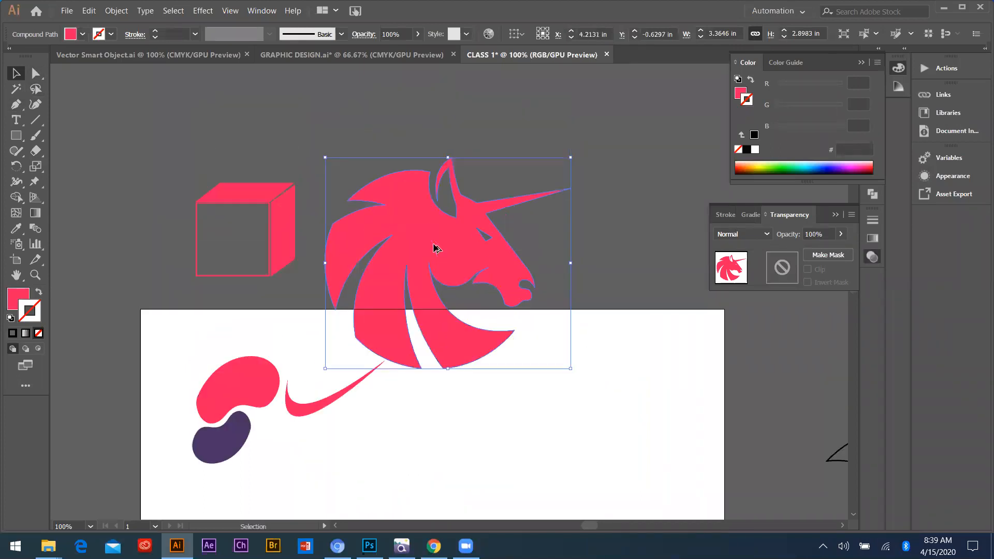
{"action": "scroll", "coordinate": [434, 245], "scroll_direction": "up", "scroll_amount": 2}
{"action": "left_click_drag", "start_coordinate": [490, 291], "coordinate": [413, 194]}
{"action": "scroll", "coordinate": [431, 247], "scroll_direction": "down", "scroll_amount": 3}
{"action": "key", "text": "Delete"}
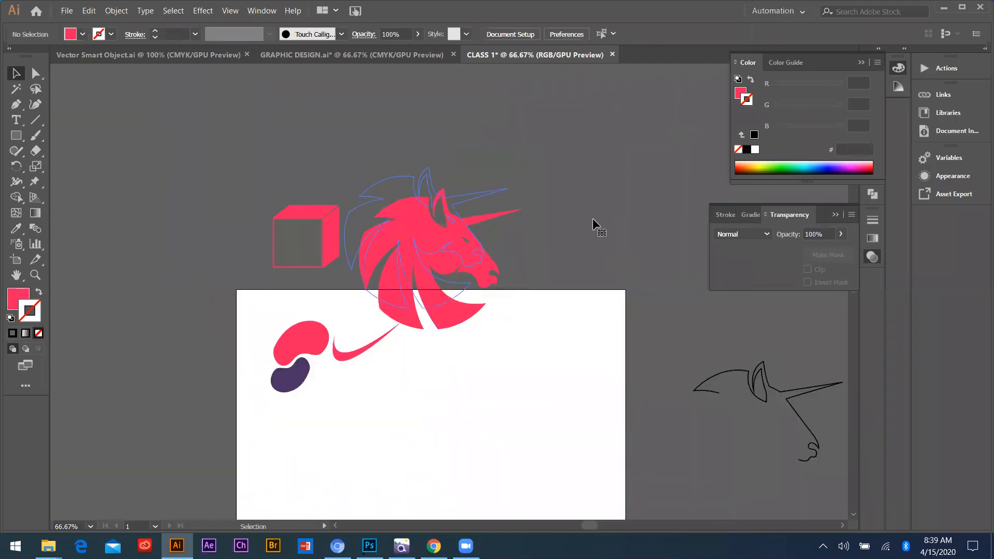
{"action": "left_click_drag", "start_coordinate": [456, 248], "coordinate": [442, 202]}
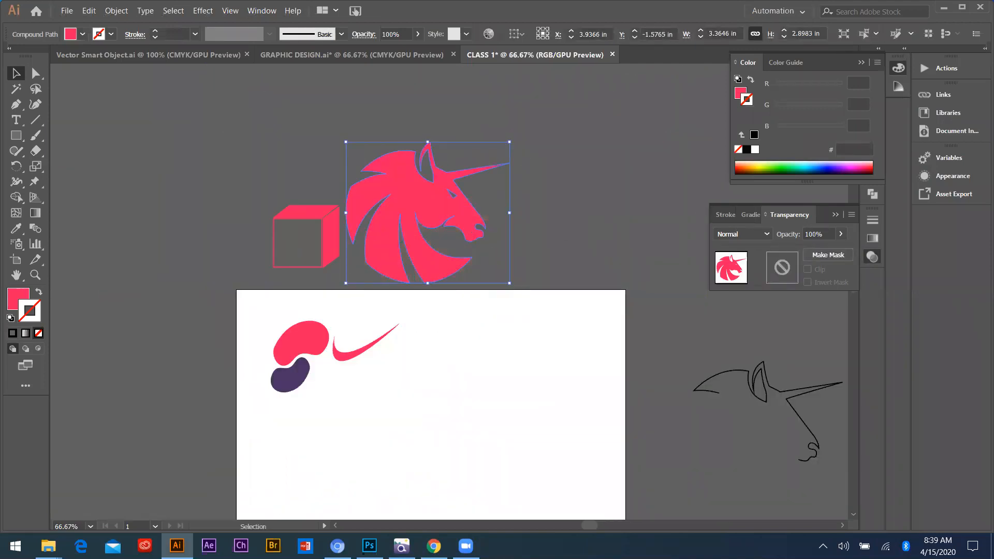
- Switch to Chrome, search for pinterest.com in a new tab and open the Pinterest site
{"action": "key", "text": "alt+Tab"}
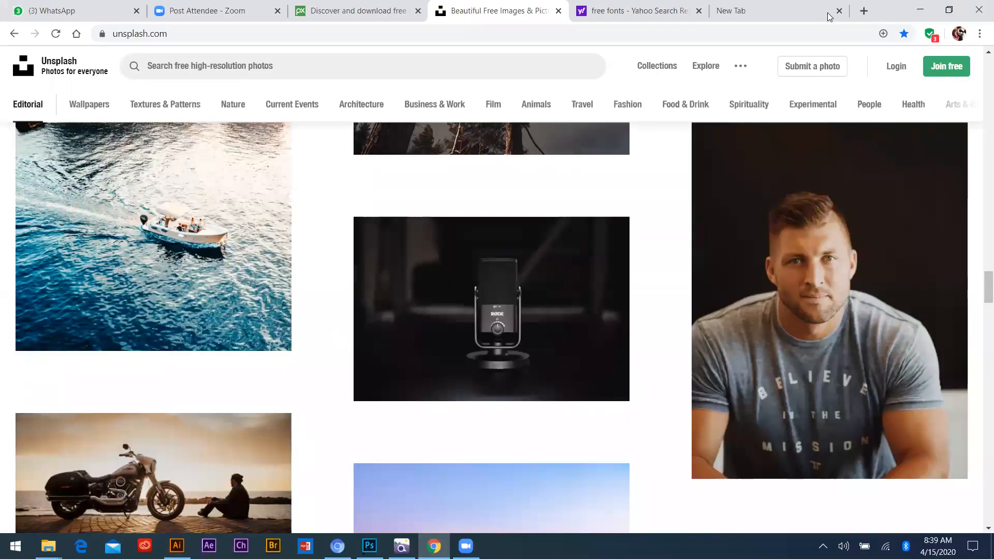
{"action": "key", "text": "ctrl+t"}
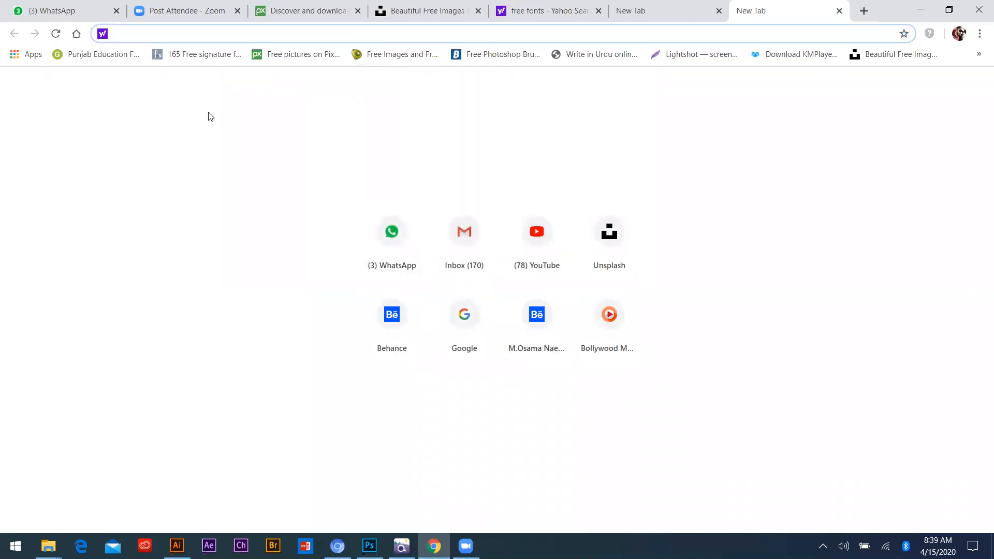
{"action": "type", "text": "pinin"}
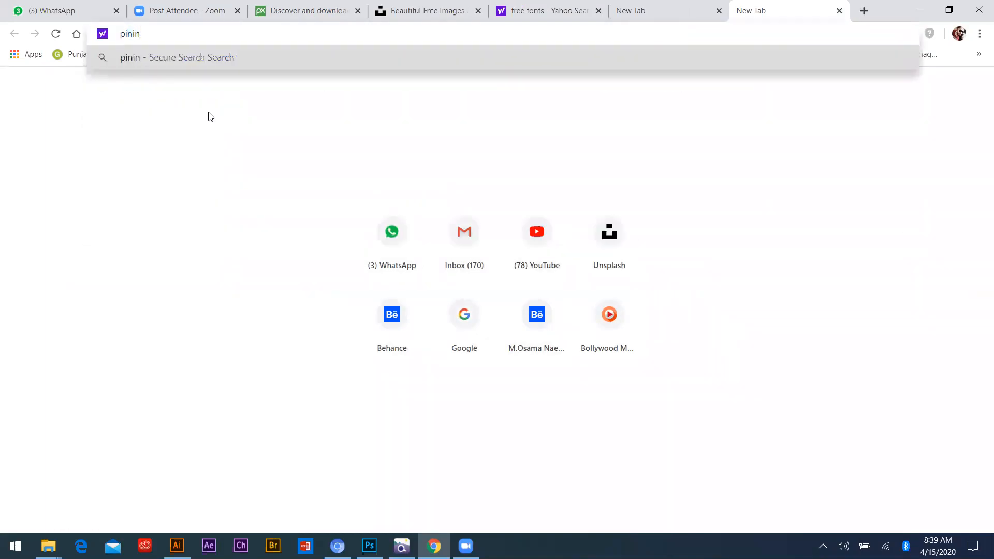
{"action": "key", "text": "BackSpace"}
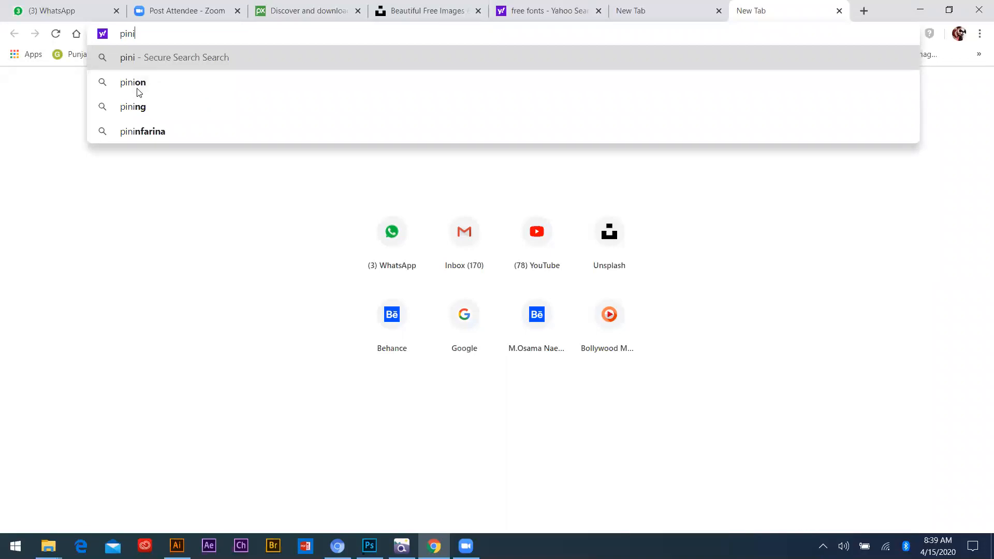
{"action": "type", "text": "n"}
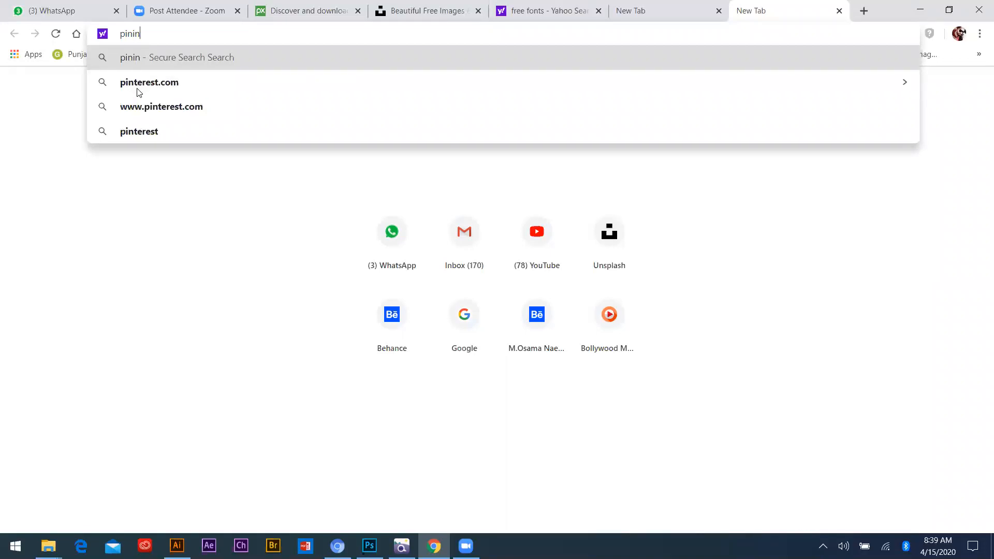
{"action": "left_click", "coordinate": [139, 87]}
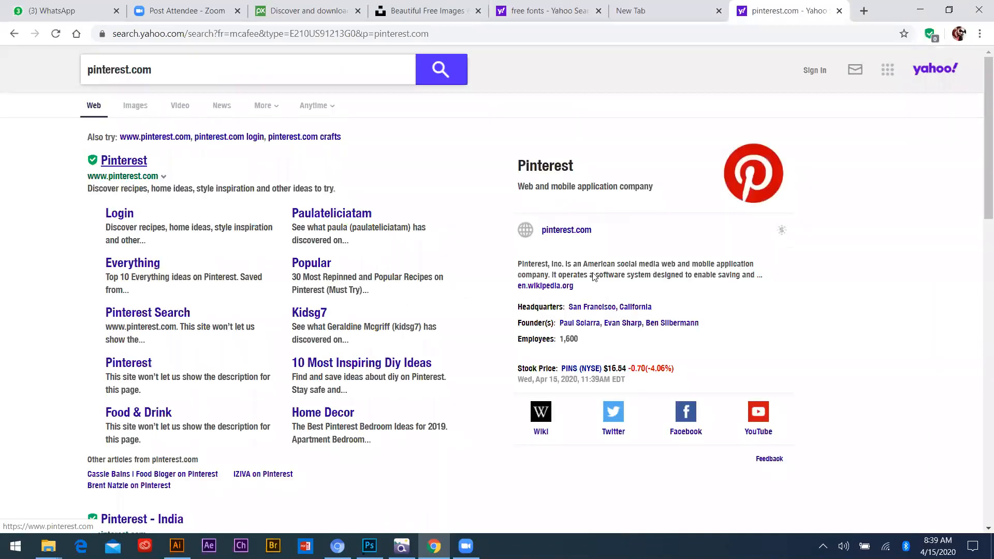
{"action": "left_click", "coordinate": [104, 161]}
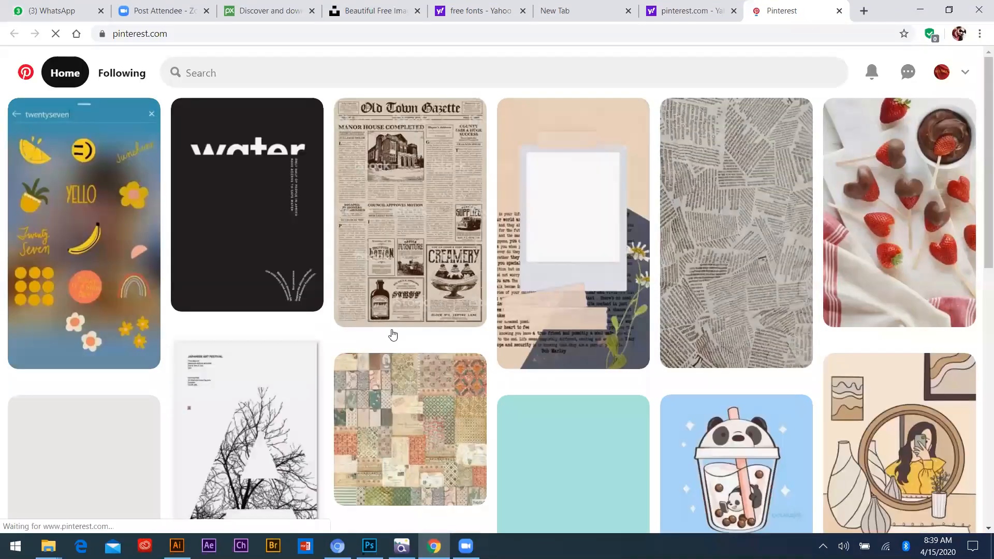
- Search Pinterest for "animal vector shapes"
{"action": "scroll", "coordinate": [208, 218], "scroll_direction": "down", "scroll_amount": 10}
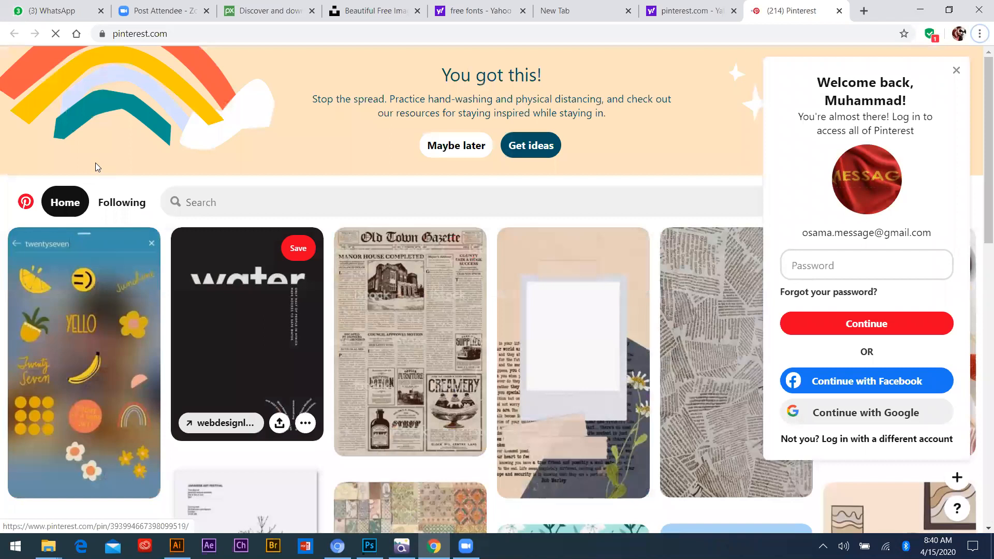
{"action": "type", "text": "animal vector "}
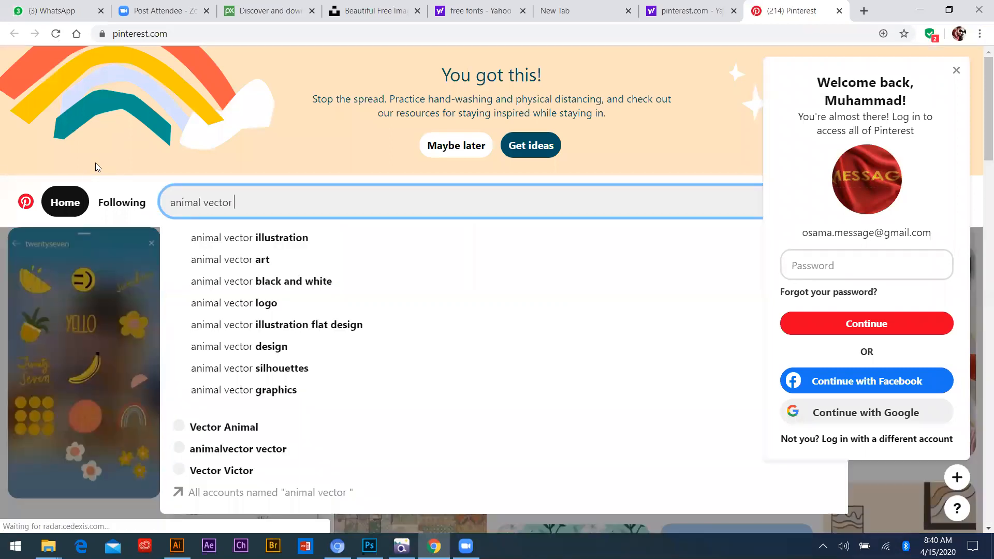
{"action": "type", "text": "s"}
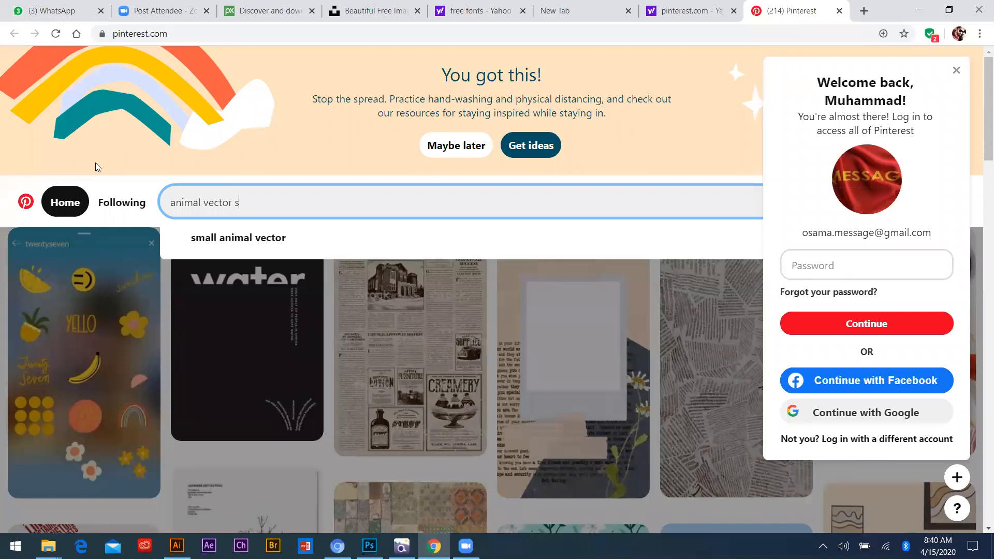
{"action": "type", "text": "mhapes"}
{"action": "key", "text": "Return"}
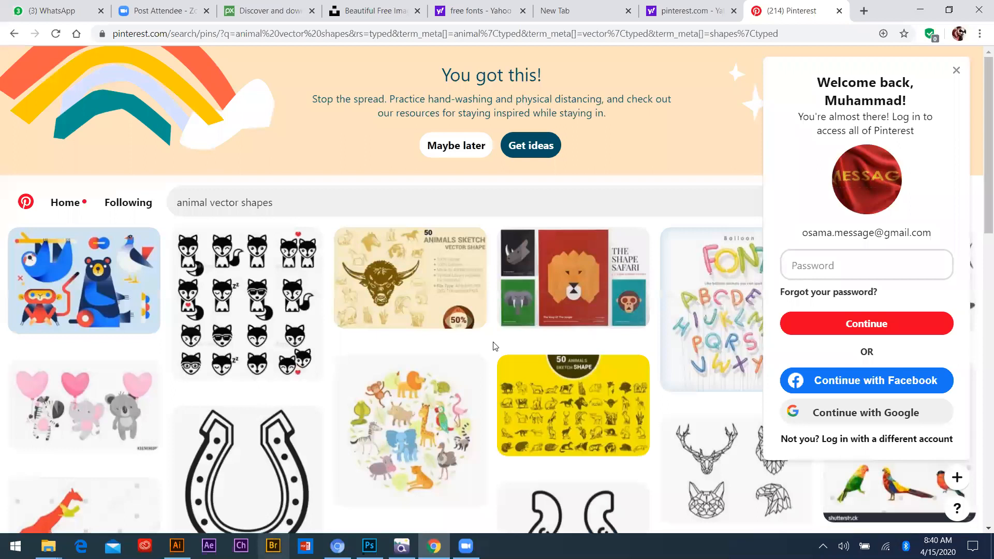
- Browse the animal vector results for shapes suitable for tracing and switch back to Illustrator
{"action": "scroll", "coordinate": [496, 346], "scroll_direction": "down", "scroll_amount": 5}
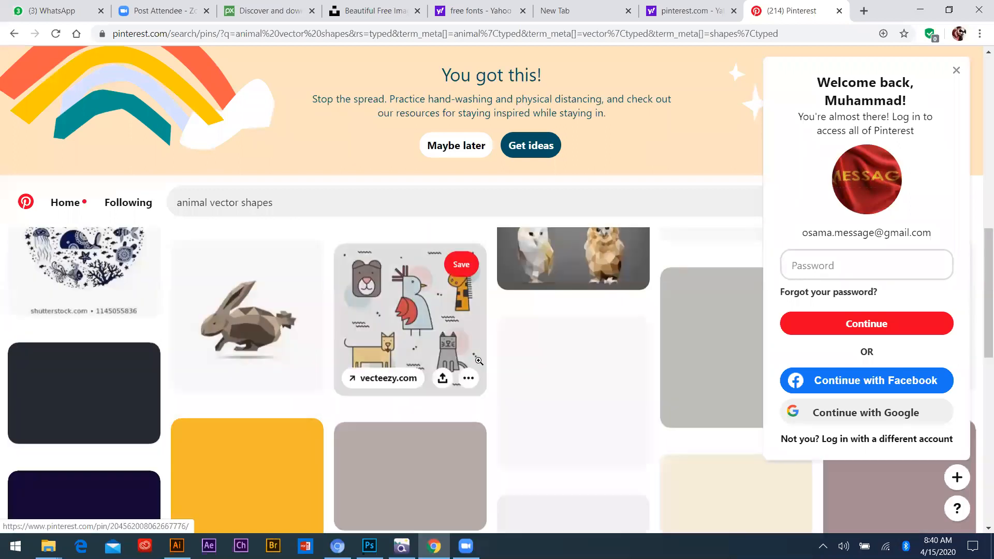
{"action": "scroll", "coordinate": [493, 363], "scroll_direction": "down", "scroll_amount": 1}
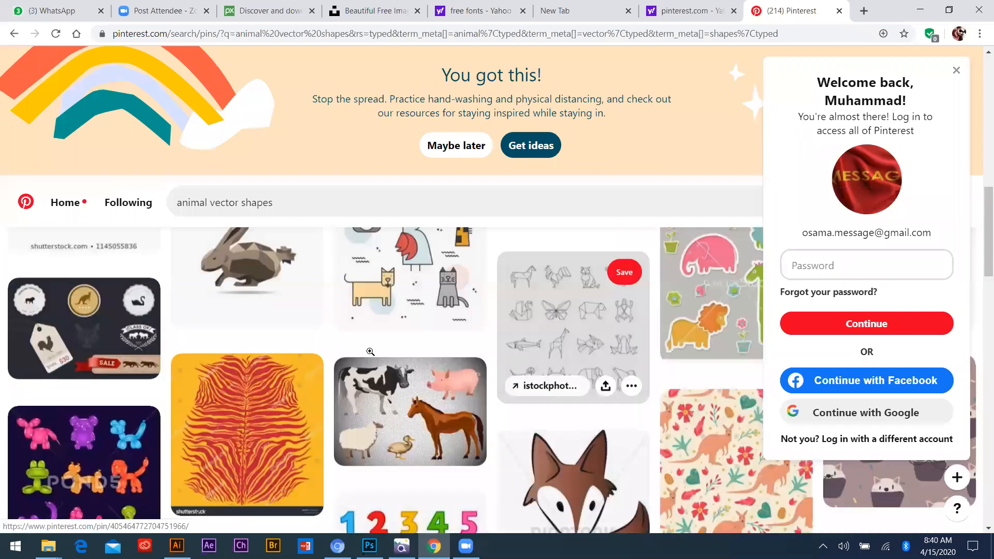
{"action": "scroll", "coordinate": [371, 359], "scroll_direction": "down", "scroll_amount": 5}
{"action": "scroll", "coordinate": [509, 363], "scroll_direction": "down", "scroll_amount": 2}
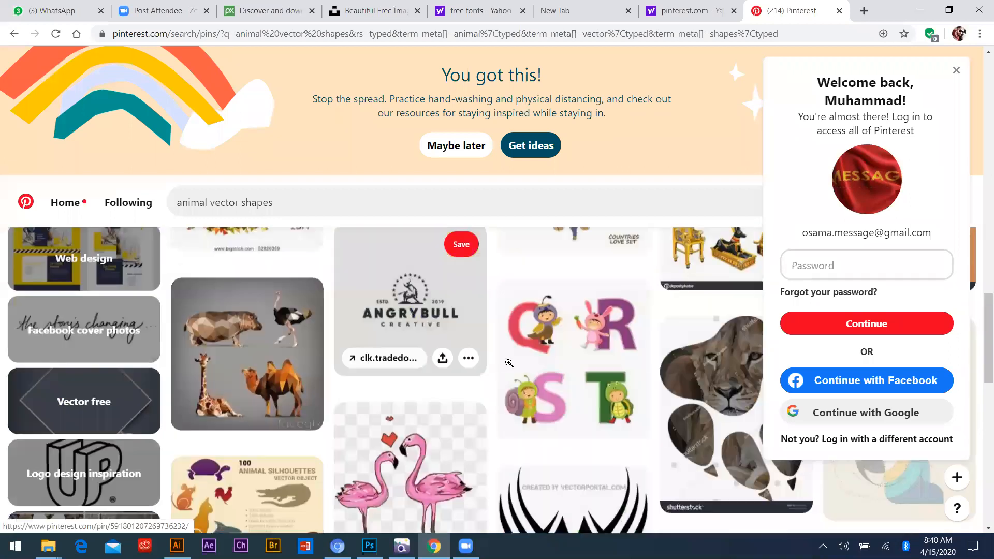
{"action": "scroll", "coordinate": [411, 374], "scroll_direction": "down", "scroll_amount": 5}
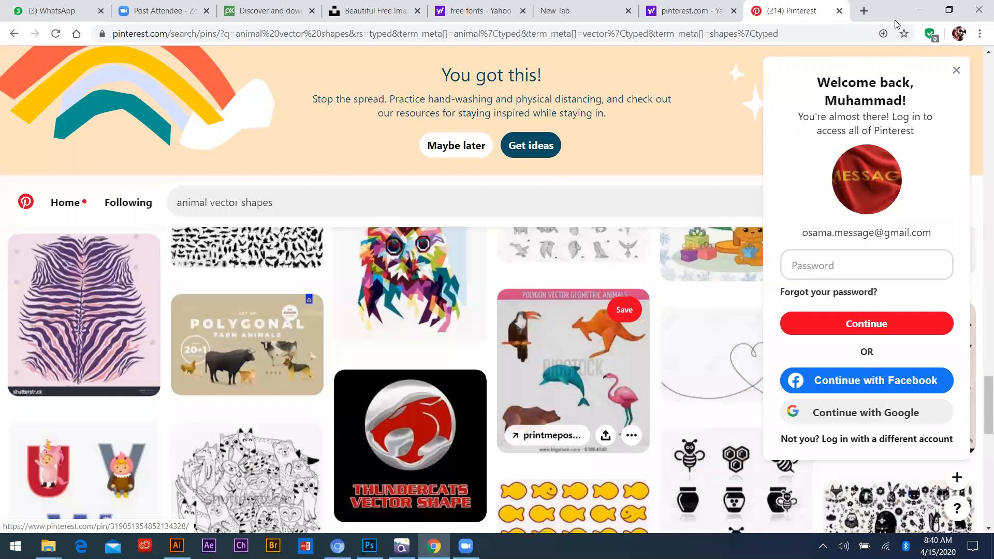
{"action": "scroll", "coordinate": [438, 450], "scroll_direction": "down", "scroll_amount": 2}
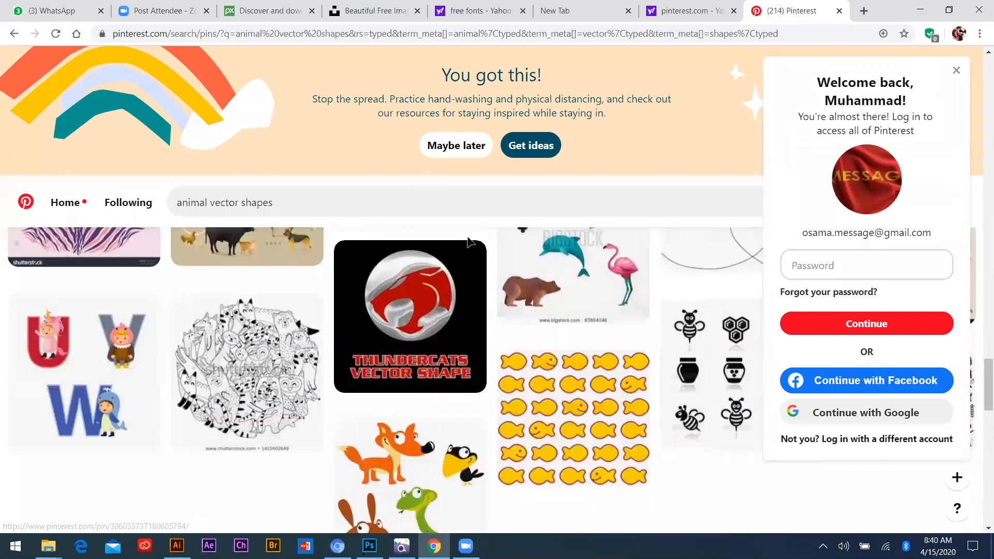
{"action": "scroll", "coordinate": [486, 248], "scroll_direction": "down", "scroll_amount": 5}
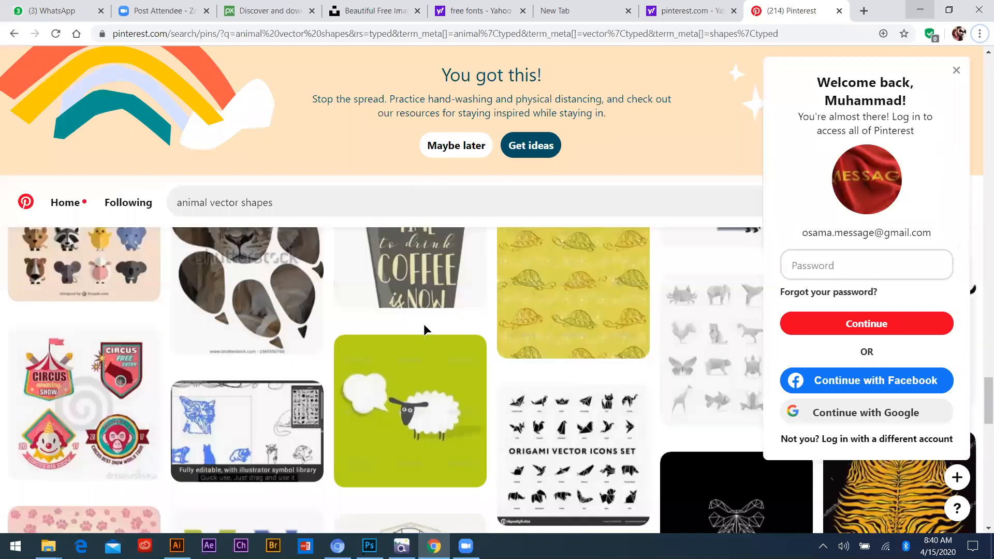
{"action": "key", "text": "alt+Tab"}
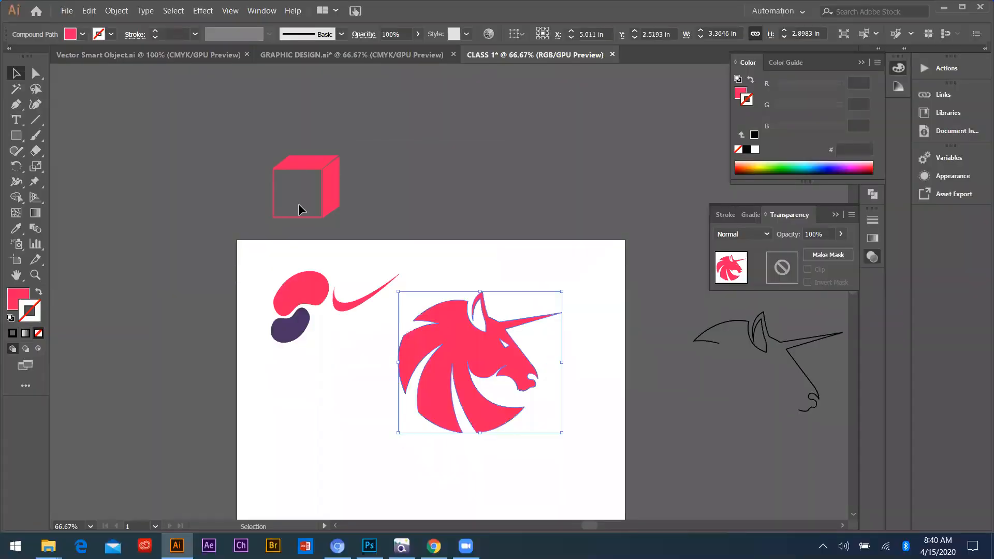
- Enlarge the pink unicorn head to about 5.19 in wide and centre it on the artboard below the practice shapes
{"action": "left_click_drag", "start_coordinate": [443, 326], "coordinate": [401, 365]}
{"action": "scroll", "coordinate": [401, 366], "scroll_direction": "up", "scroll_amount": 1}
{"action": "scroll", "coordinate": [385, 312], "scroll_direction": "down", "scroll_amount": 1}
{"action": "scroll", "coordinate": [385, 313], "scroll_direction": "up", "scroll_amount": 1}
{"action": "scroll", "coordinate": [409, 315], "scroll_direction": "down", "scroll_amount": 1}
{"action": "left_click_drag", "start_coordinate": [410, 313], "coordinate": [388, 421]}
{"action": "left_click", "coordinate": [425, 327]}
{"action": "scroll", "coordinate": [424, 281], "scroll_direction": "down", "scroll_amount": 1}
{"action": "left_click_drag", "start_coordinate": [485, 403], "coordinate": [496, 323]}
{"action": "left_click_drag", "start_coordinate": [568, 421], "coordinate": [565, 405]}
{"action": "left_click_drag", "start_coordinate": [428, 259], "coordinate": [420, 284]}
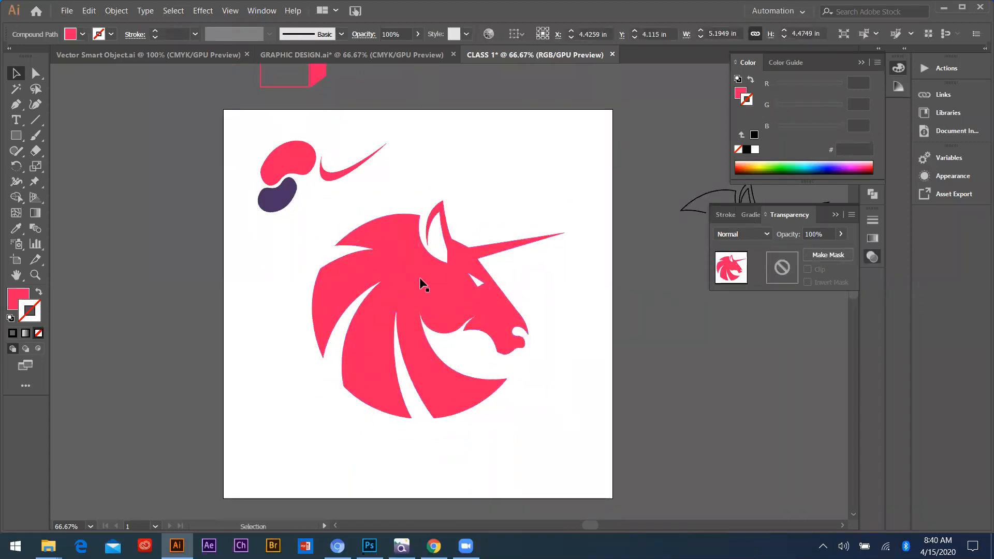
- Move the unicorn head slightly up on the artboard and deselect it
{"action": "key", "text": "ctrl+shift+a"}
{"action": "scroll", "coordinate": [412, 265], "scroll_direction": "up", "scroll_amount": 1}
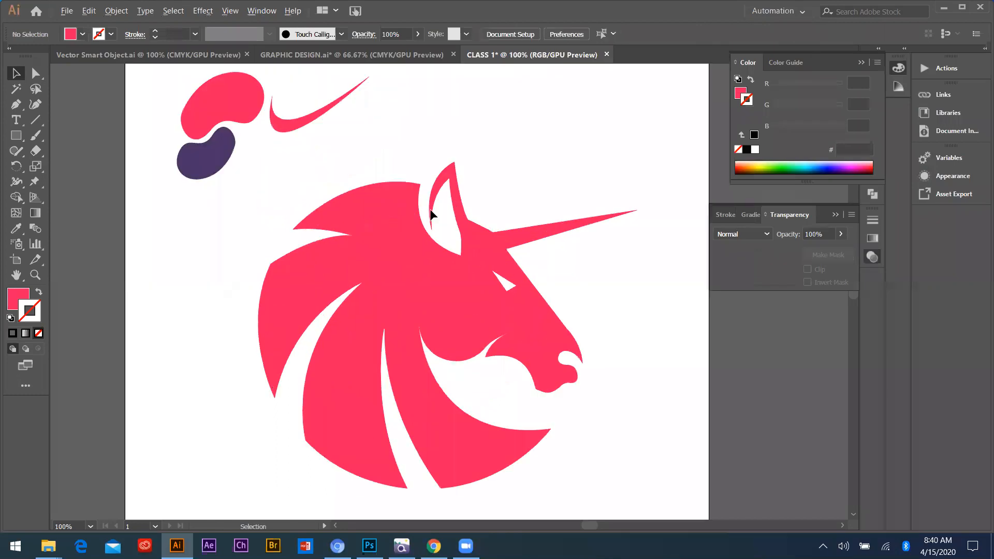
{"action": "left_click", "coordinate": [409, 267]}
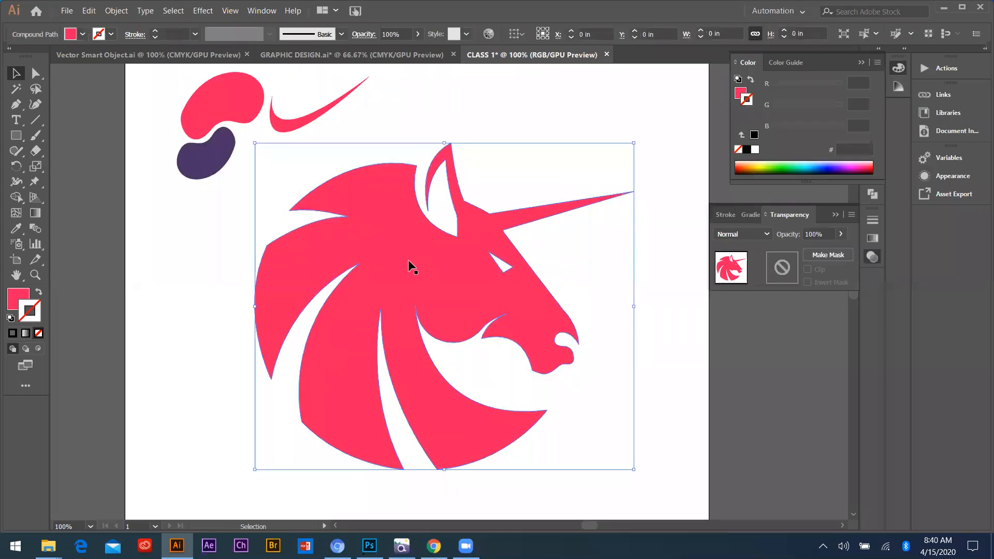
{"action": "key", "text": "ctrl+shift+a"}
{"action": "scroll", "coordinate": [399, 251], "scroll_direction": "down", "scroll_amount": 2}
{"action": "scroll", "coordinate": [368, 194], "scroll_direction": "up", "scroll_amount": 2}
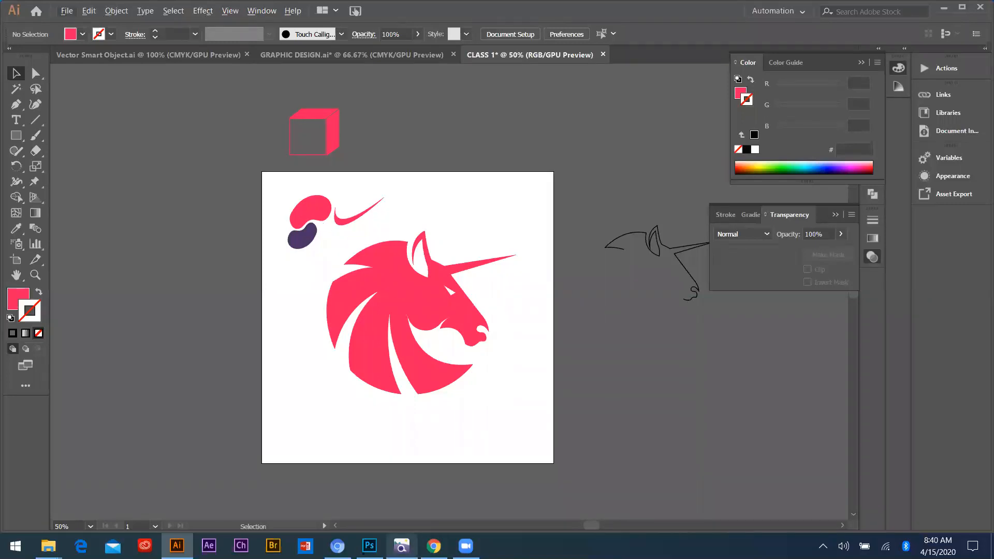
- Switch to Chrome, search for "free fonts" in the empty tab and open the 1001 Free Fonts site
{"action": "mouse_move", "coordinate": [402, 546]}
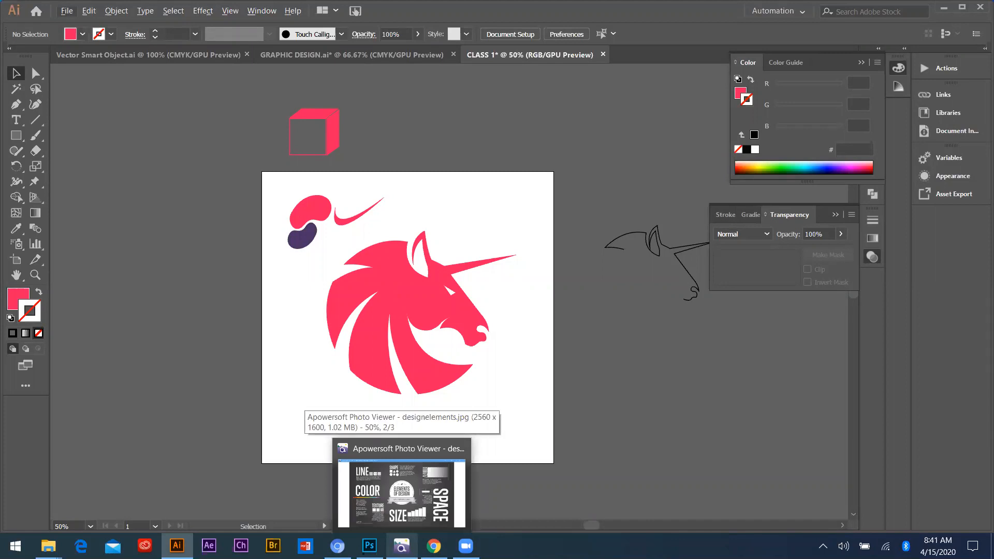
{"action": "mouse_move", "coordinate": [369, 546]}
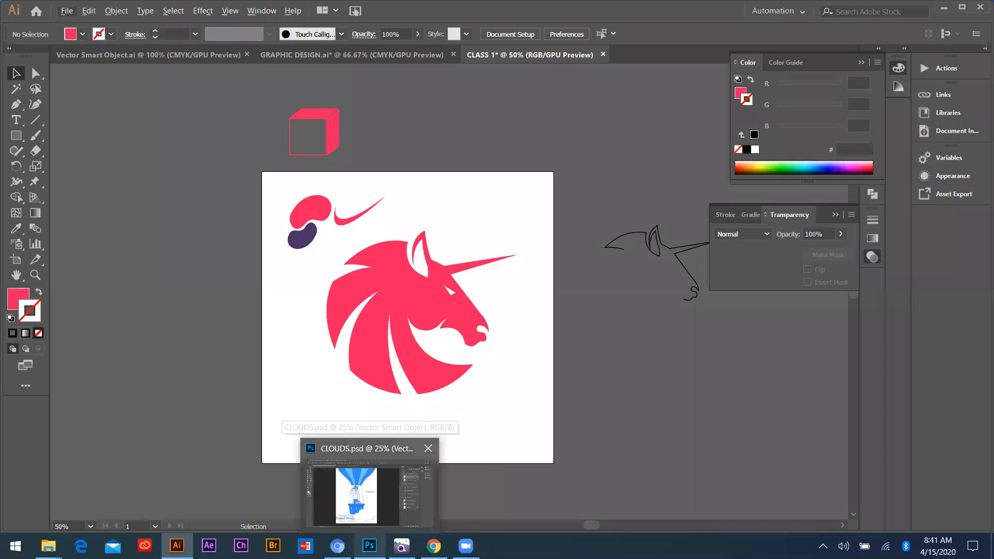
{"action": "mouse_move", "coordinate": [434, 546]}
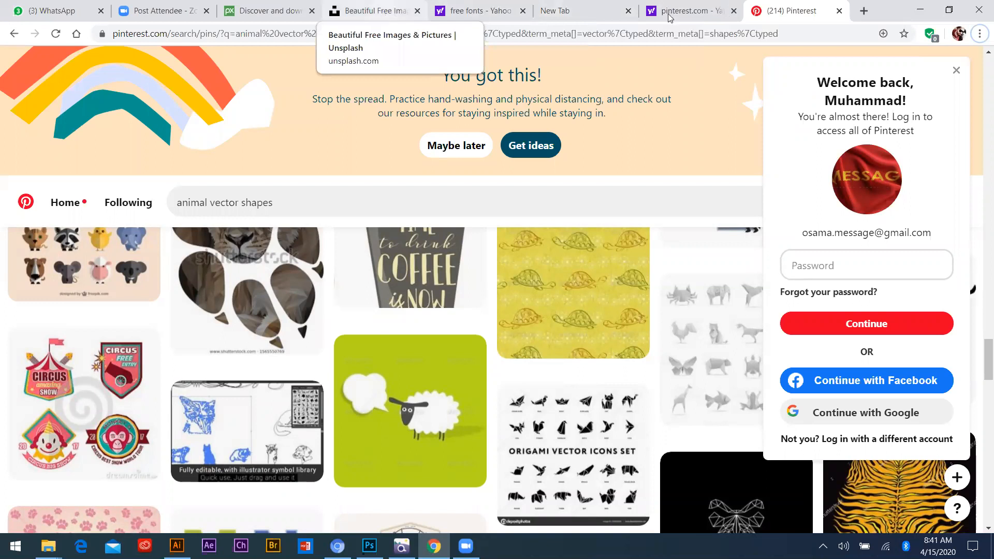
{"action": "left_click", "coordinate": [578, 7]}
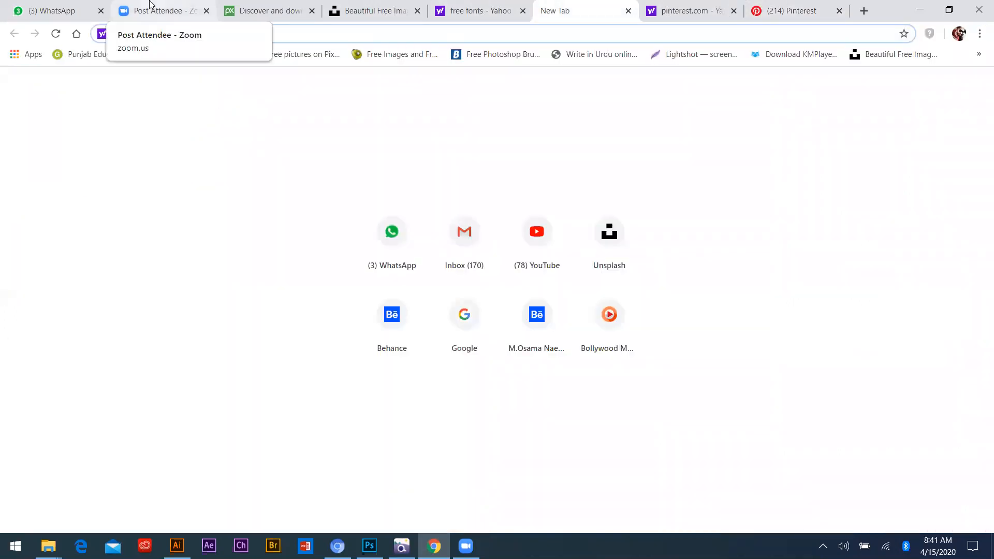
{"action": "type", "text": "free fonts"}
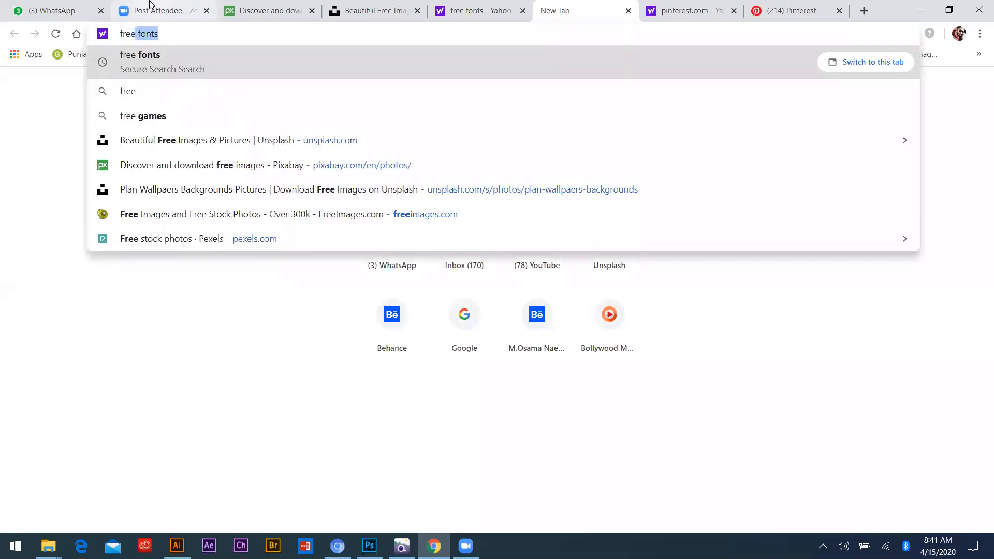
{"action": "key", "text": "Return"}
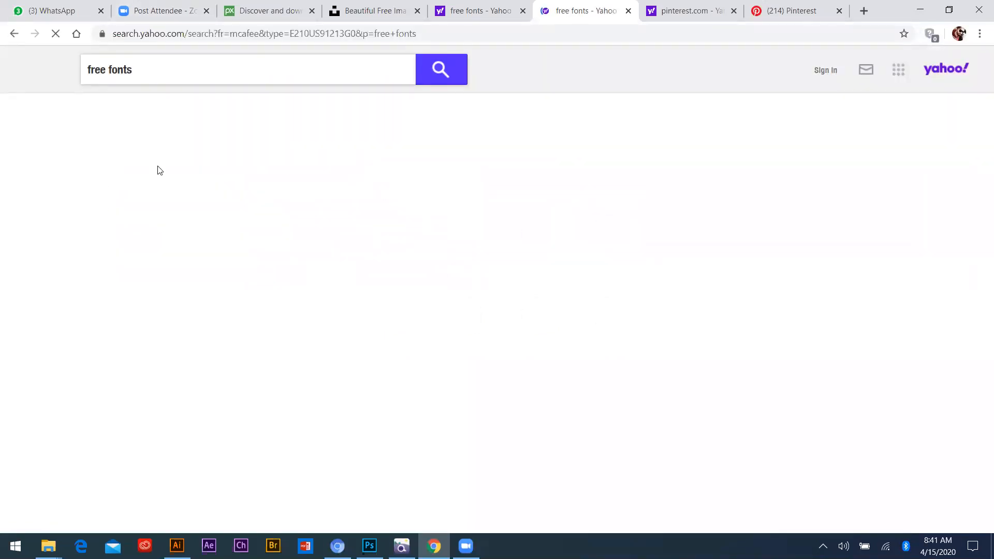
{"action": "left_click", "coordinate": [131, 160]}
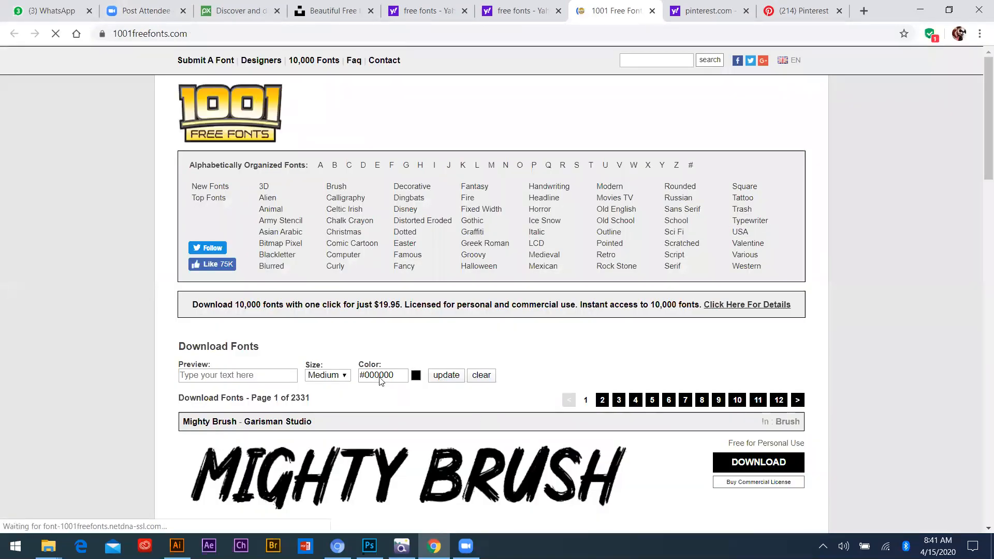
- Download the Coneria Script font, open coneria-script.zip and open the first TrueType font file inside it
{"action": "scroll", "coordinate": [655, 203], "scroll_direction": "down", "scroll_amount": 6}
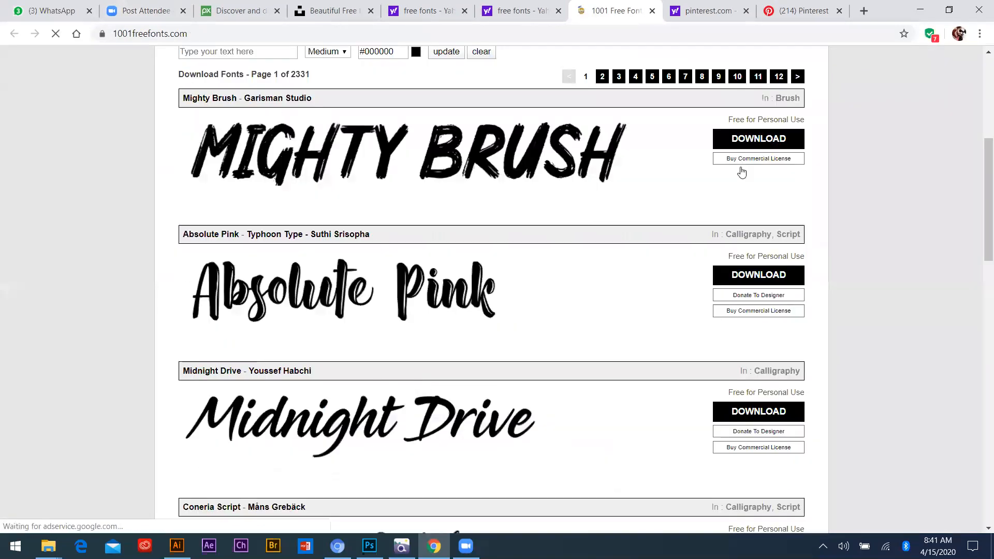
{"action": "scroll", "coordinate": [742, 163], "scroll_direction": "down", "scroll_amount": 7}
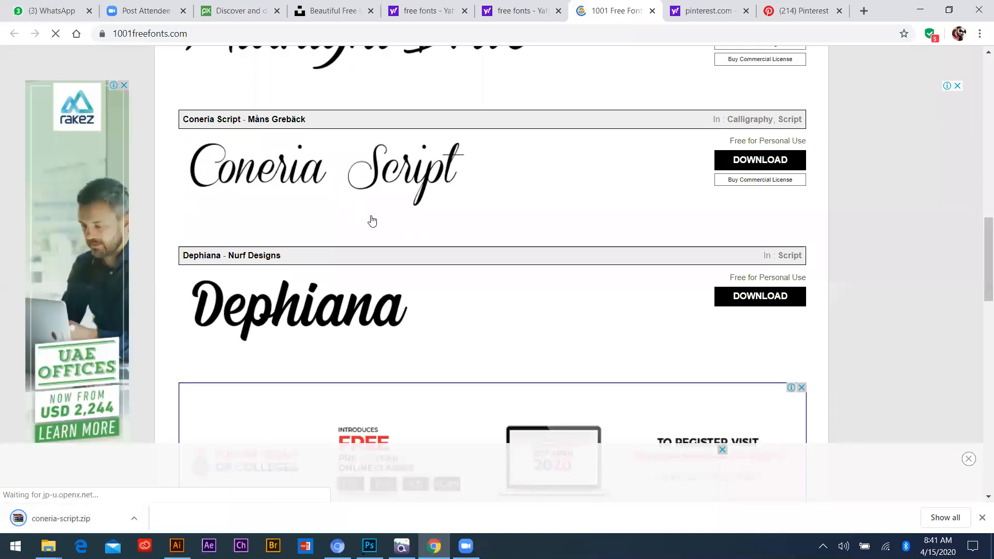
{"action": "left_click", "coordinate": [41, 521]}
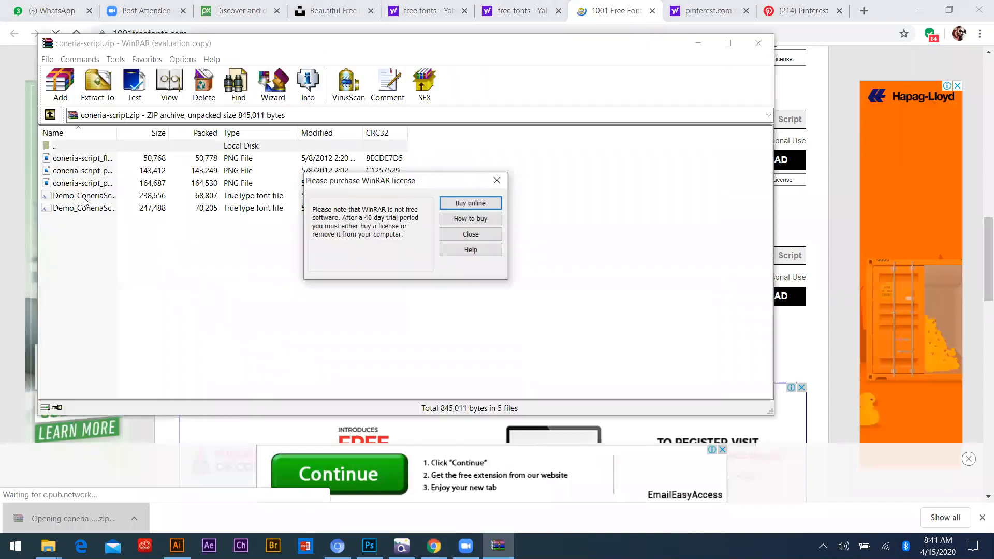
{"action": "key", "text": "Escape"}
{"action": "left_click", "coordinate": [45, 197]}
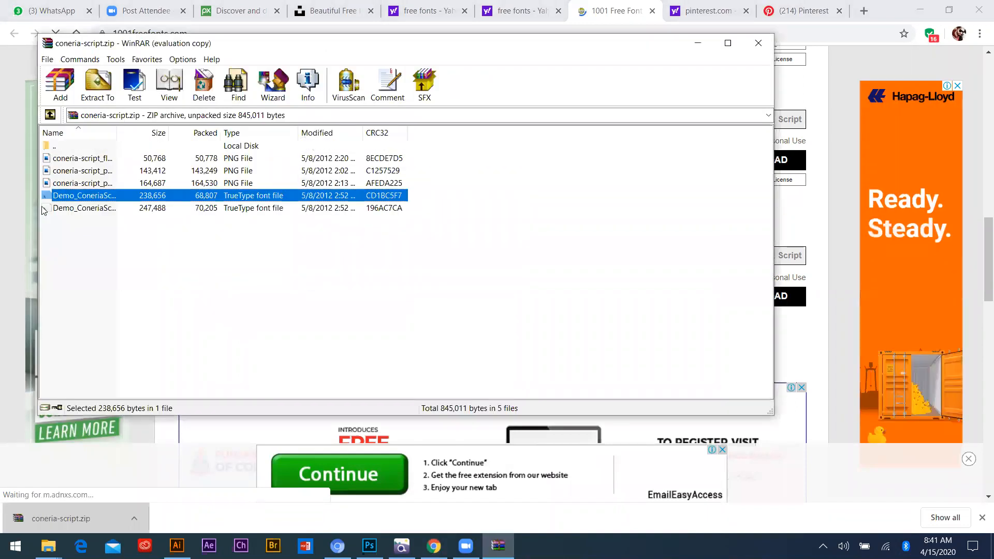
{"action": "key", "text": "Return"}
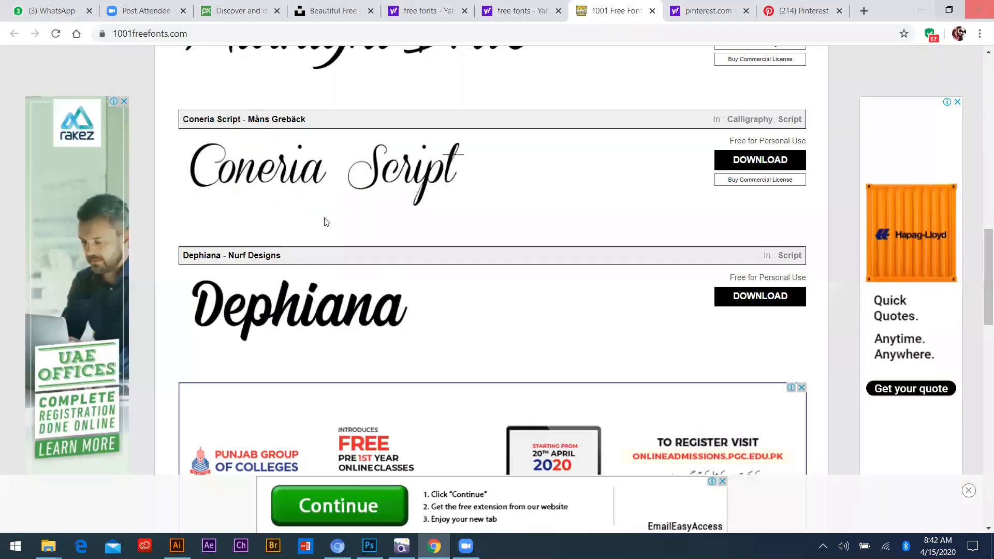
- Open the Behance site in a new Chrome tab
{"action": "left_click", "coordinate": [920, 10]}
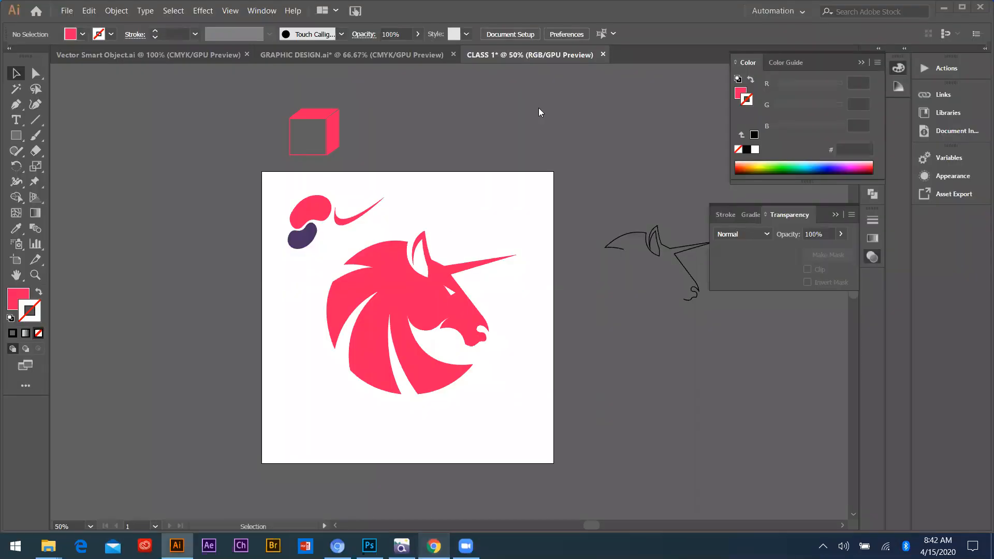
{"action": "key", "text": "alt+Tab"}
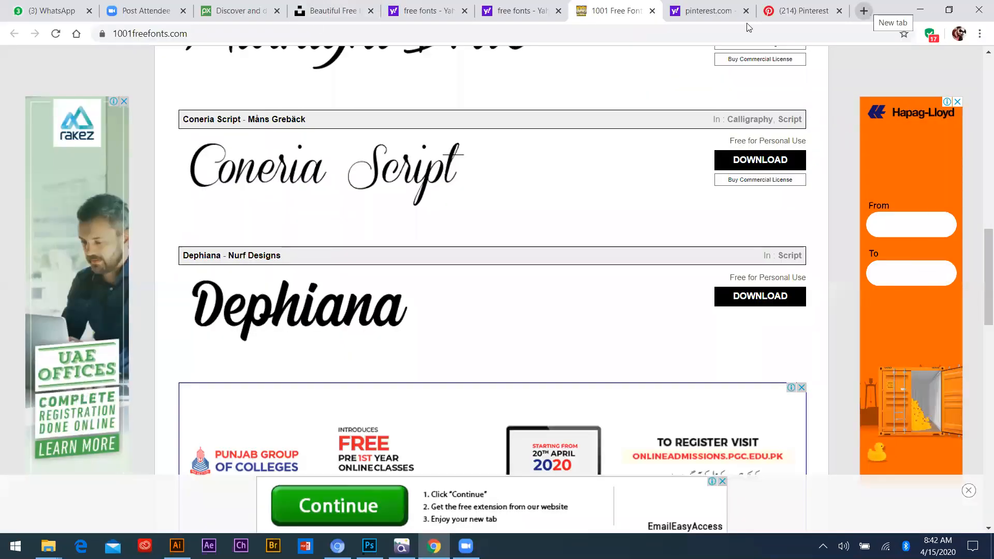
{"action": "key", "text": "ctrl+t"}
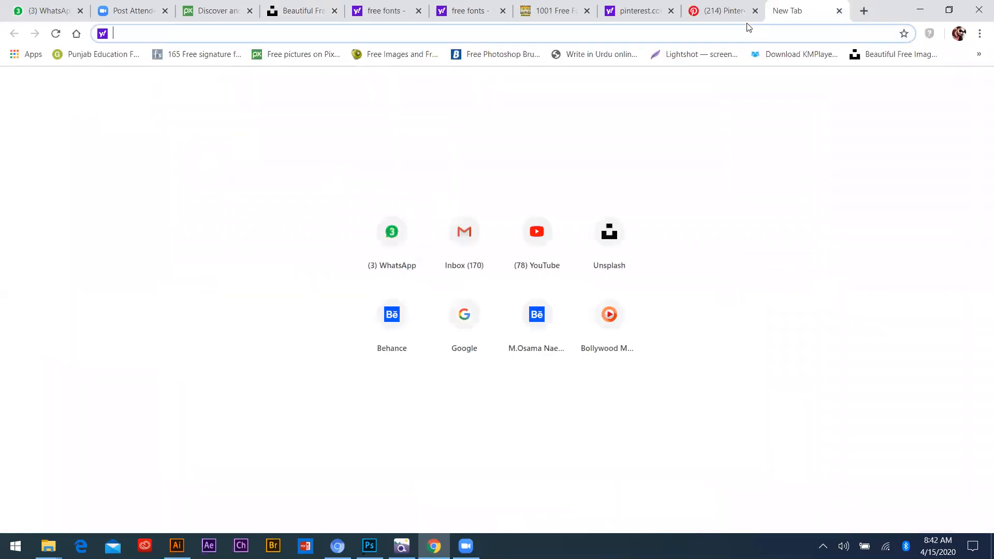
{"action": "type", "text": "beh"}
{"action": "key", "text": "Return"}
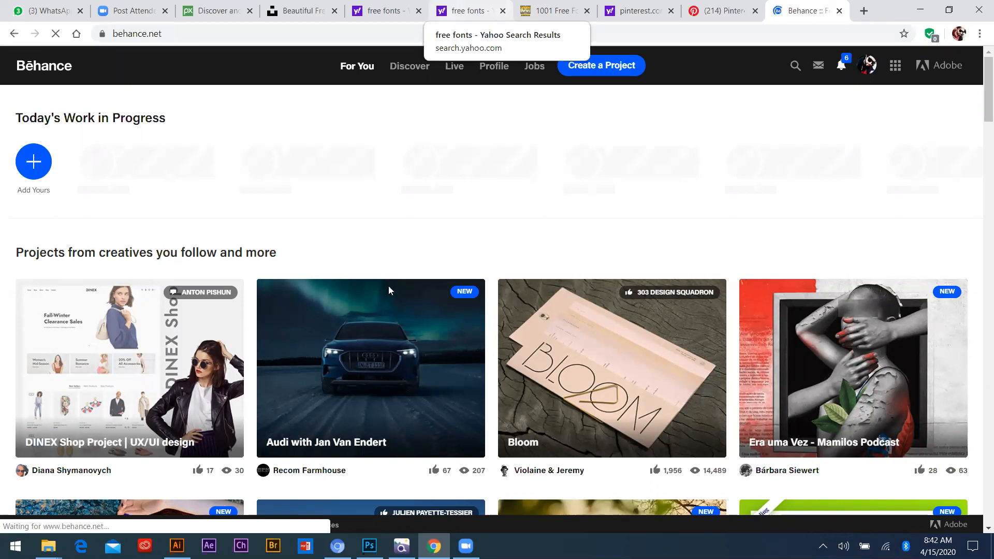
- Browse the Behance project feed, look through the Indoor Adventure II project and return to the feed
{"action": "scroll", "coordinate": [482, 301], "scroll_direction": "down", "scroll_amount": 4}
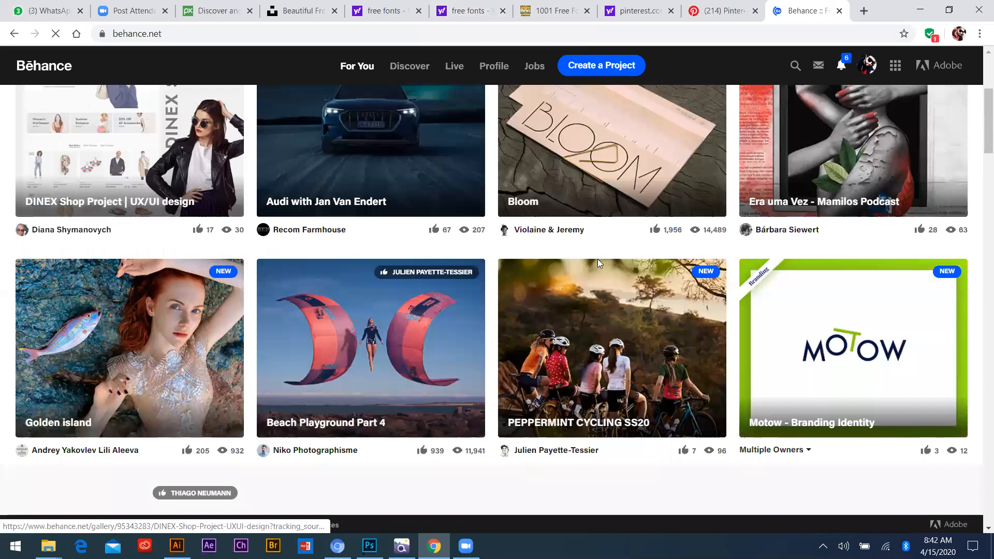
{"action": "scroll", "coordinate": [598, 259], "scroll_direction": "down", "scroll_amount": 5}
{"action": "left_click", "coordinate": [519, 284]}
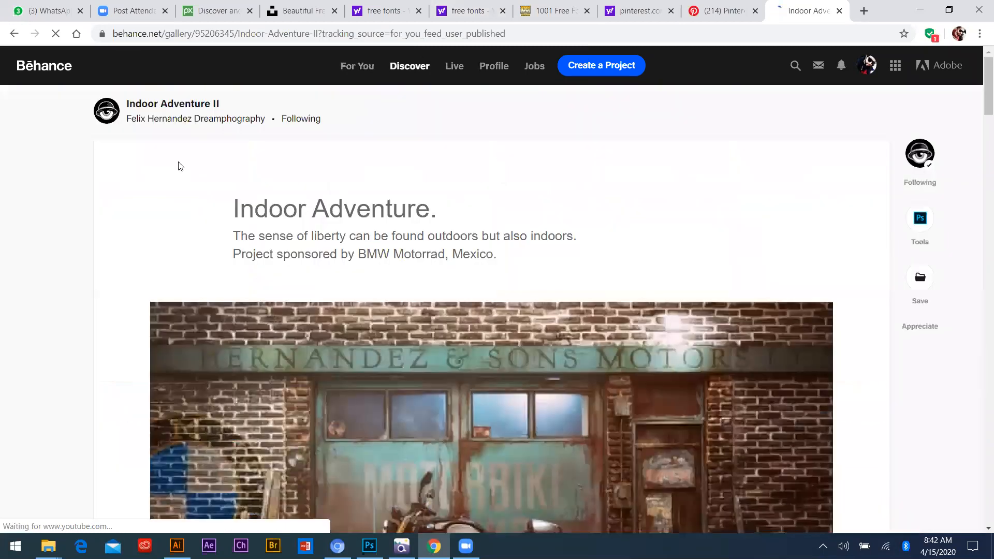
{"action": "scroll", "coordinate": [28, 17], "scroll_direction": "down", "scroll_amount": 11}
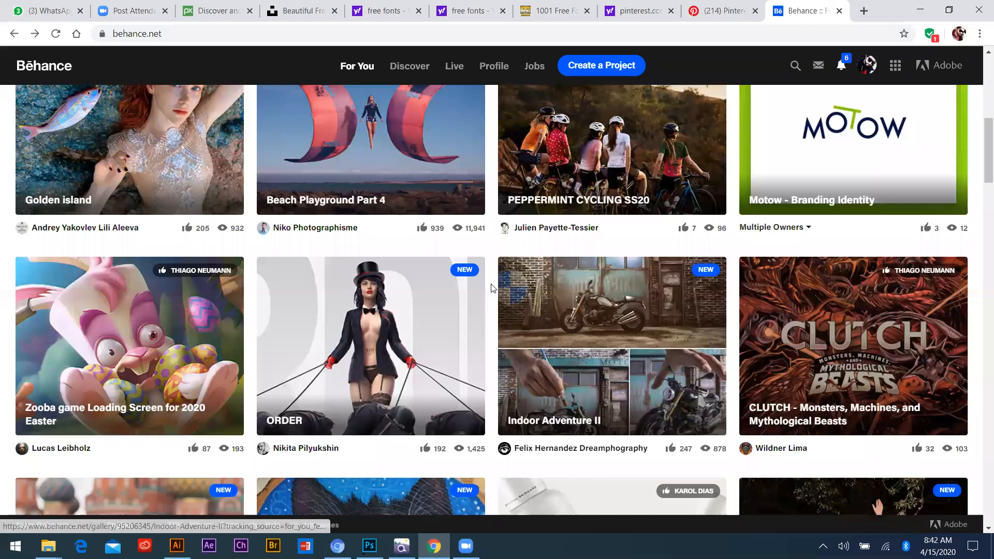
{"action": "scroll", "coordinate": [491, 289], "scroll_direction": "up", "scroll_amount": 8}
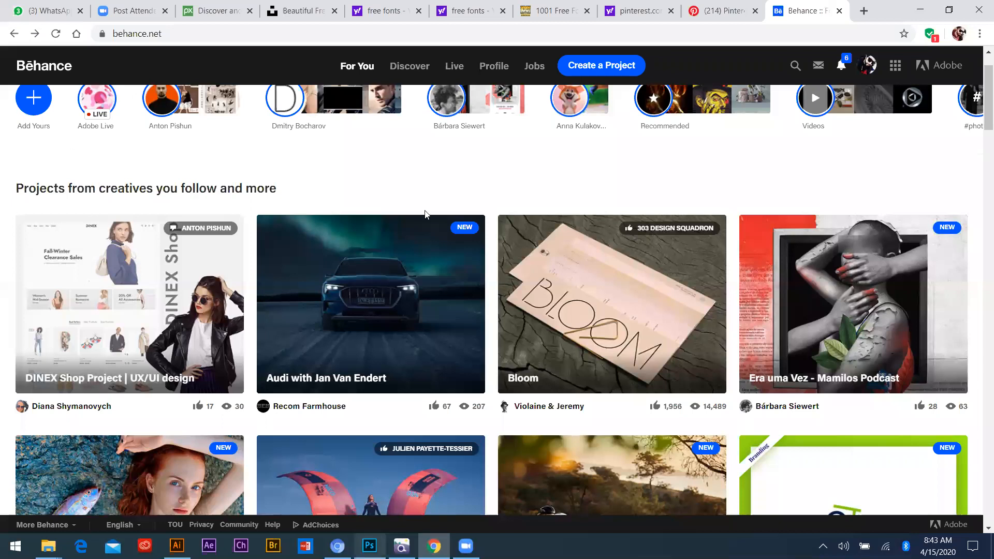
- Switch to Illustrator and add the point text "seri" below the unicorn head
{"action": "key", "text": "alt+Tab"}
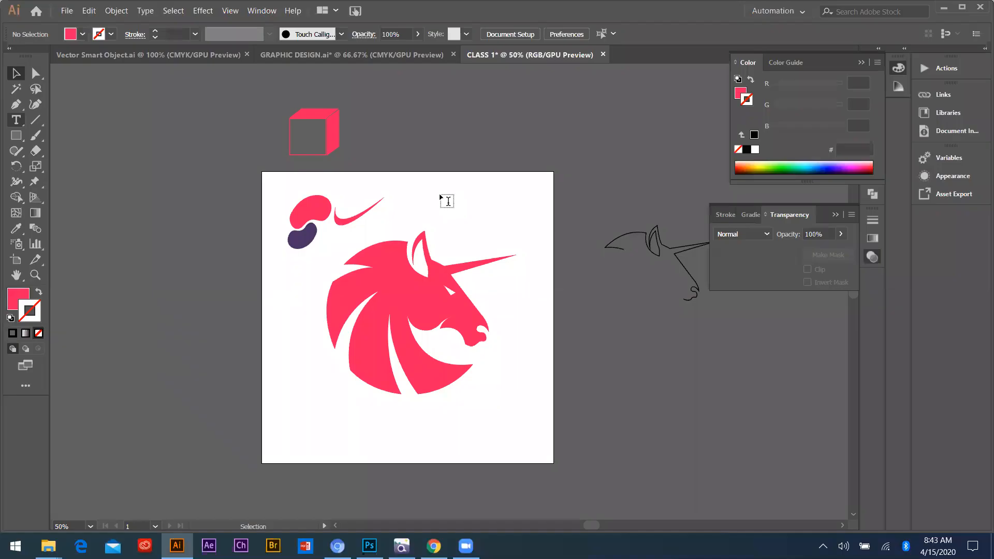
{"action": "key", "text": "ctrl+1"}
{"action": "left_click", "coordinate": [312, 364]}
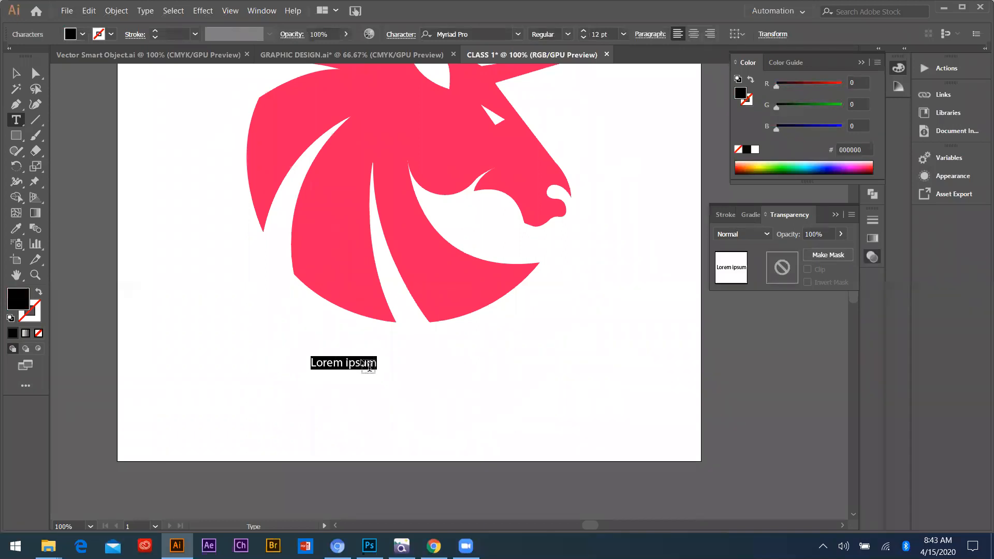
{"action": "type", "text": "seri"}
- Scale the "seri" text up to about 117 pt and place a copy of it directly below
{"action": "key", "text": "ctrl+a"}
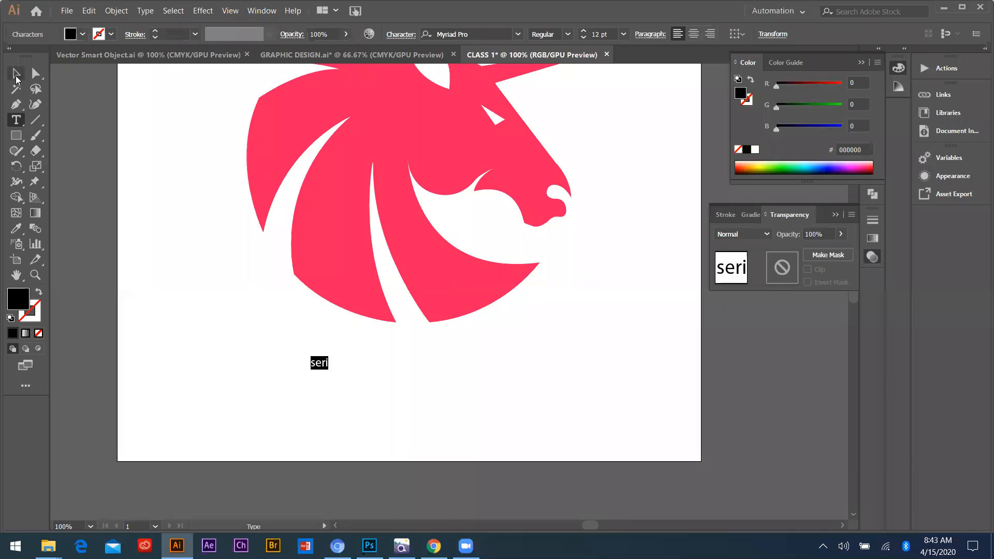
{"action": "left_click", "coordinate": [16, 76]}
{"action": "left_click_drag", "start_coordinate": [330, 370], "coordinate": [408, 427]}
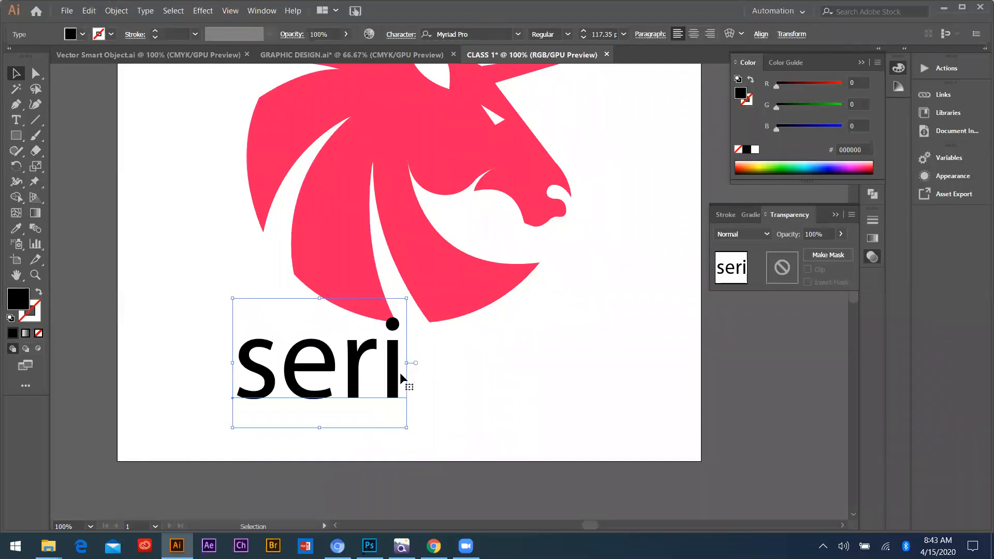
{"action": "left_click_drag", "start_coordinate": [365, 360], "coordinate": [363, 440]}
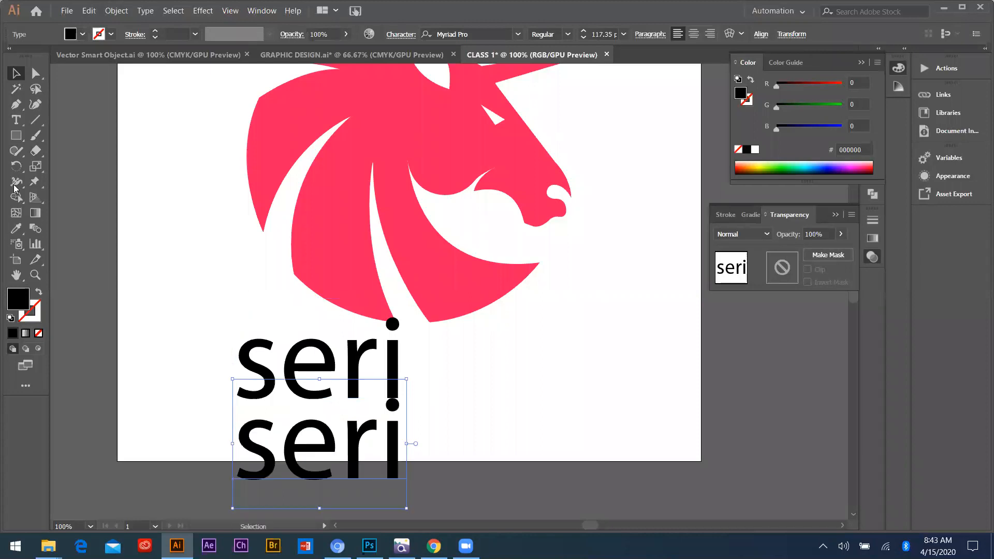
- Browse the available typefaces for the upper "seri" text and set its font to BlackGold
{"action": "left_click", "coordinate": [16, 120]}
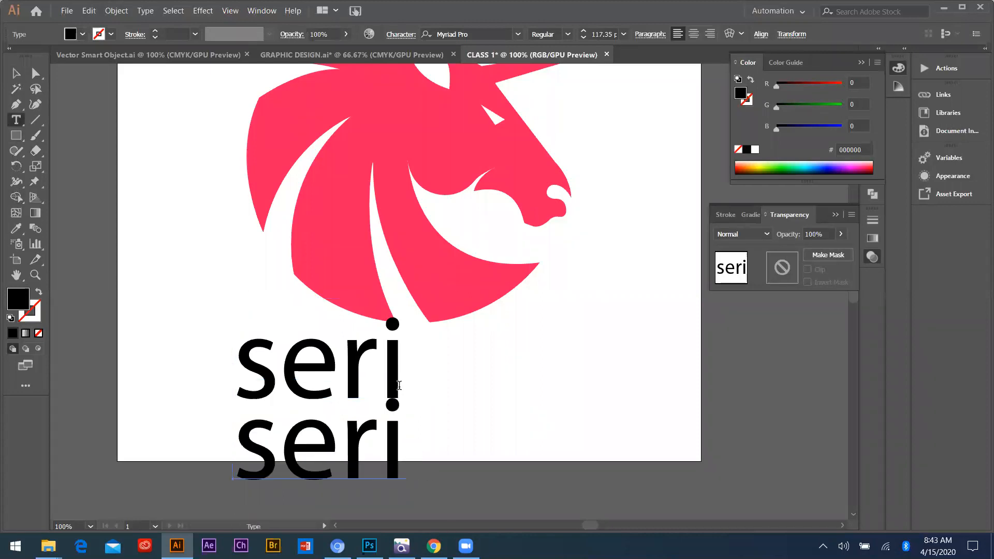
{"action": "left_click_drag", "start_coordinate": [399, 385], "coordinate": [215, 359]}
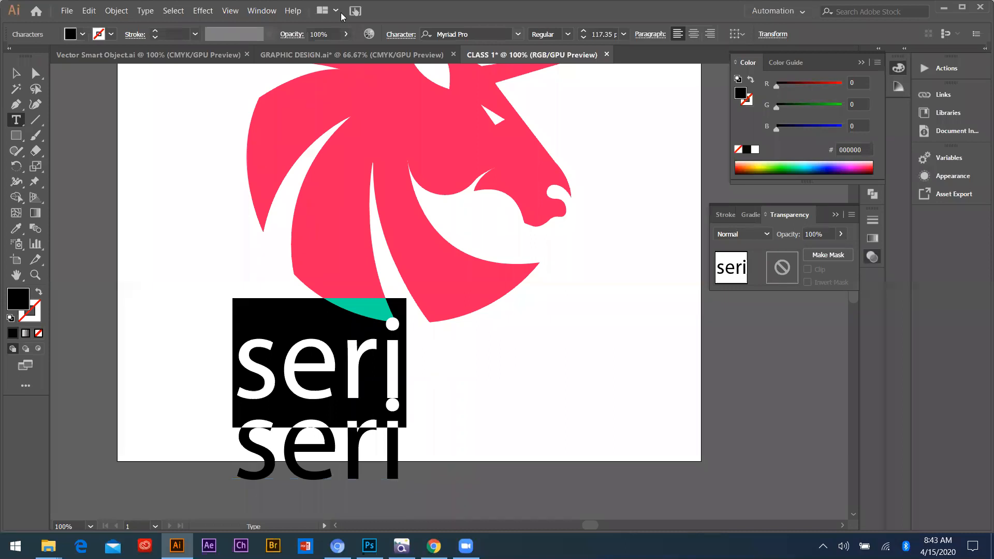
{"action": "left_click", "coordinate": [518, 34]}
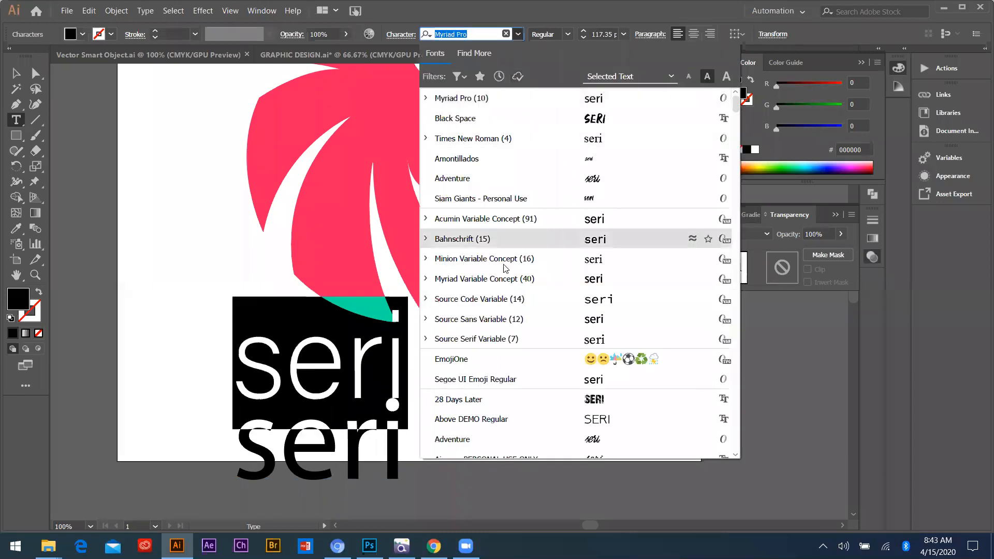
{"action": "scroll", "coordinate": [594, 199], "scroll_direction": "down", "scroll_amount": 4}
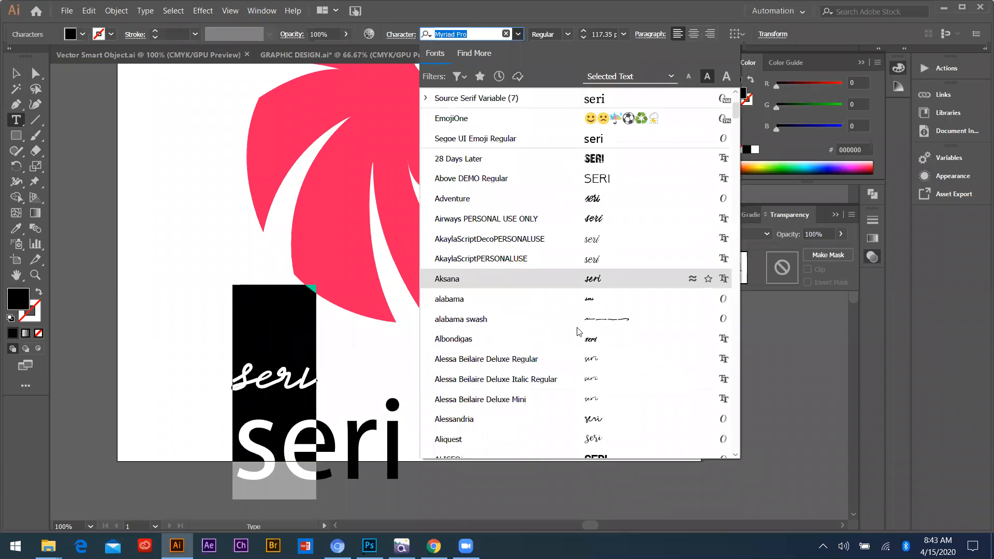
{"action": "scroll", "coordinate": [586, 334], "scroll_direction": "down", "scroll_amount": 7}
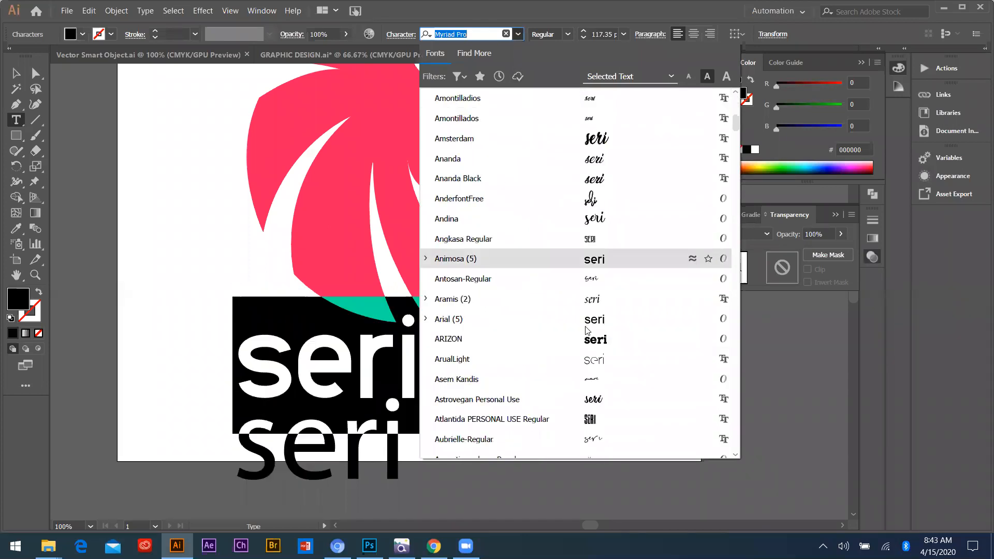
{"action": "scroll", "coordinate": [587, 334], "scroll_direction": "down", "scroll_amount": 4}
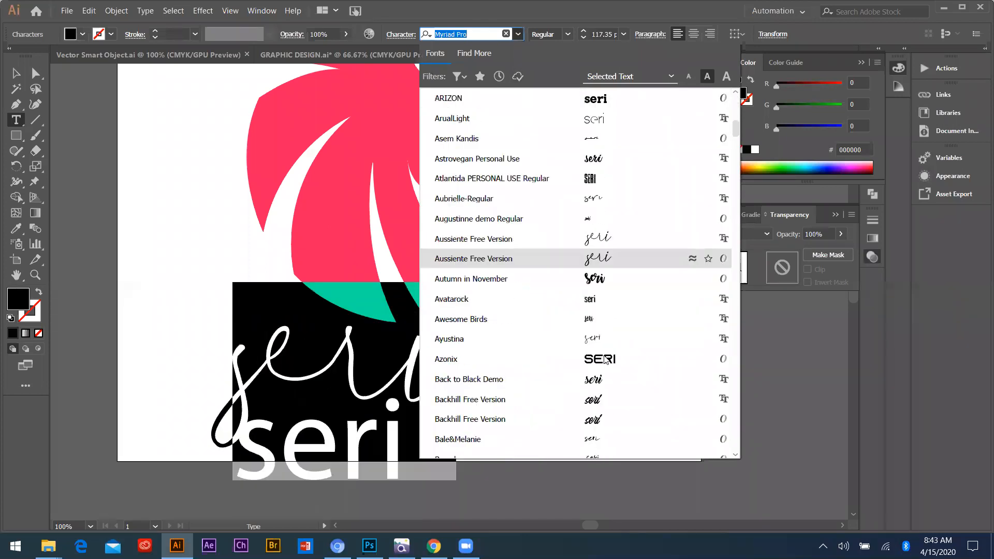
{"action": "scroll", "coordinate": [598, 344], "scroll_direction": "down", "scroll_amount": 8}
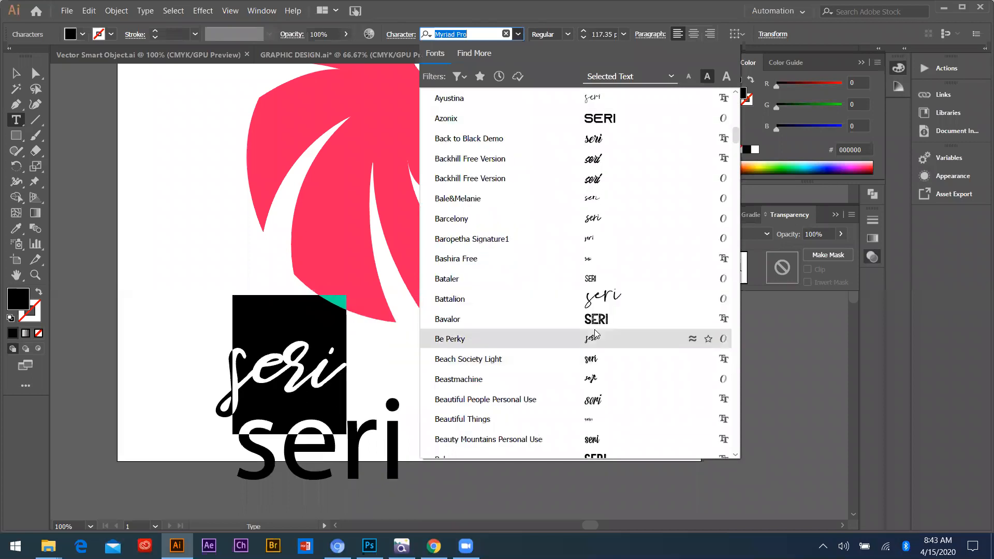
{"action": "scroll", "coordinate": [596, 334], "scroll_direction": "down", "scroll_amount": 10}
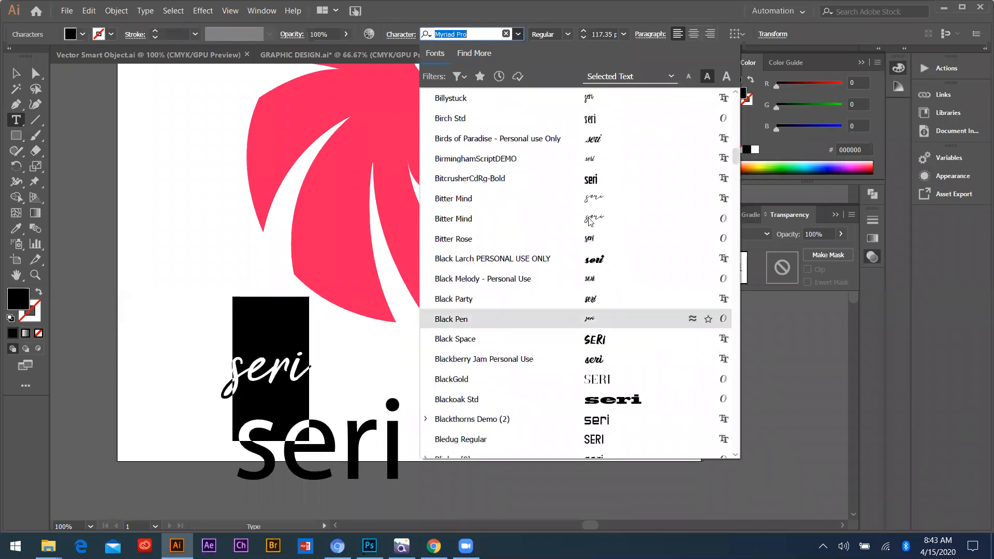
{"action": "scroll", "coordinate": [597, 150], "scroll_direction": "down", "scroll_amount": 4}
{"action": "left_click", "coordinate": [595, 139]}
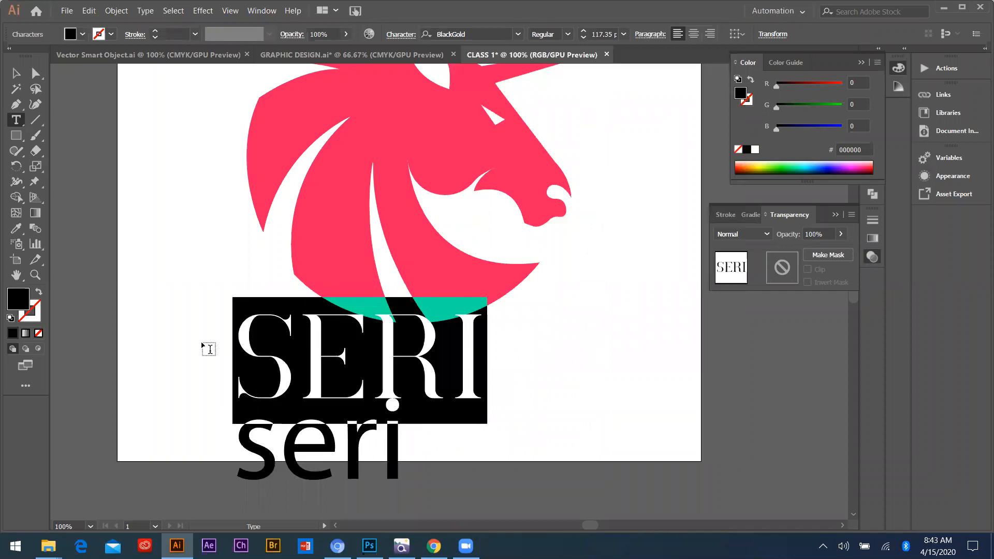
- Examine the serifs and letterforms of the BlackGold "SERI" text up close
{"action": "key", "text": "ctrl+shift+a"}
{"action": "scroll", "coordinate": [302, 334], "scroll_direction": "up", "scroll_amount": 3}
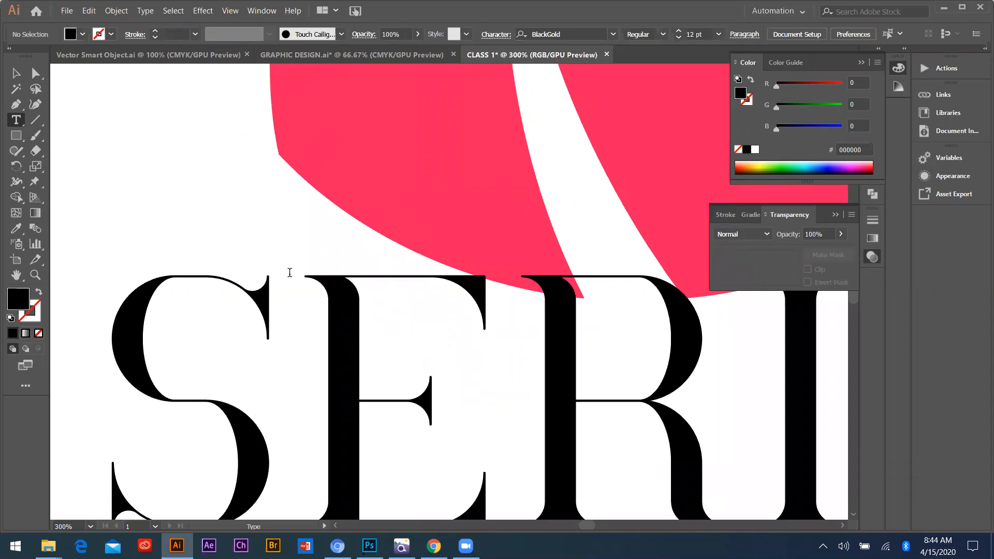
{"action": "scroll", "coordinate": [269, 231], "scroll_direction": "down", "scroll_amount": 1}
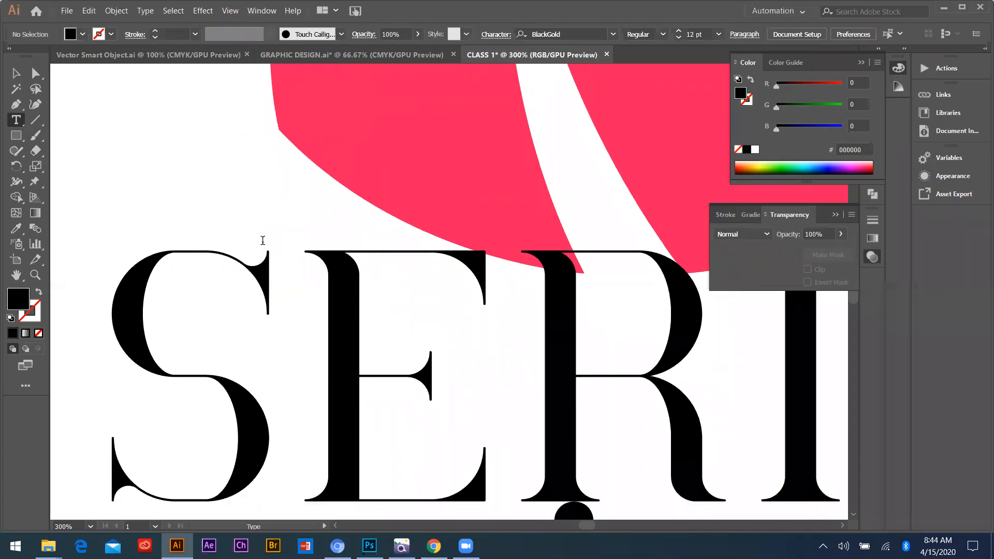
{"action": "scroll", "coordinate": [262, 240], "scroll_direction": "down", "scroll_amount": 1}
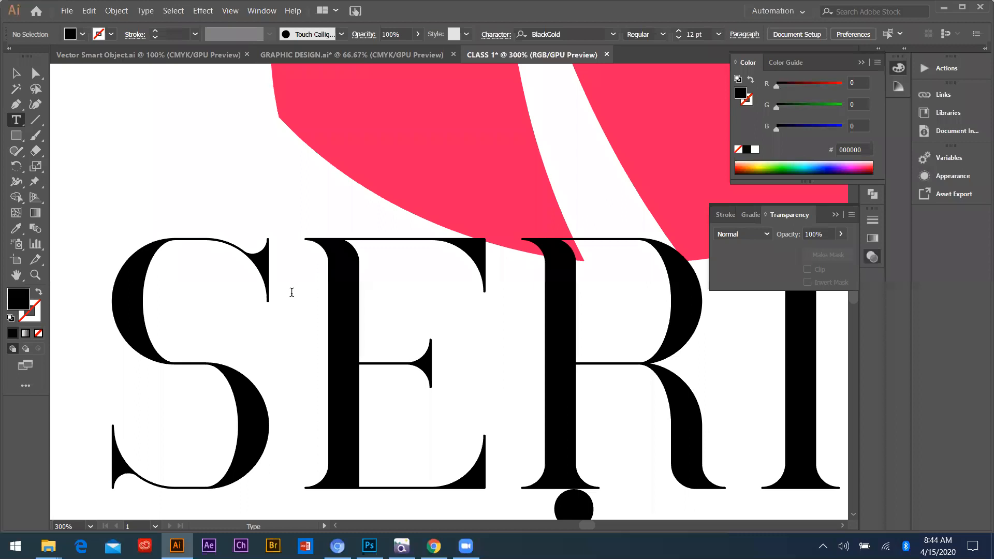
{"action": "key", "text": "ctrl+minus"}
{"action": "key", "text": "ctrl+minus"}
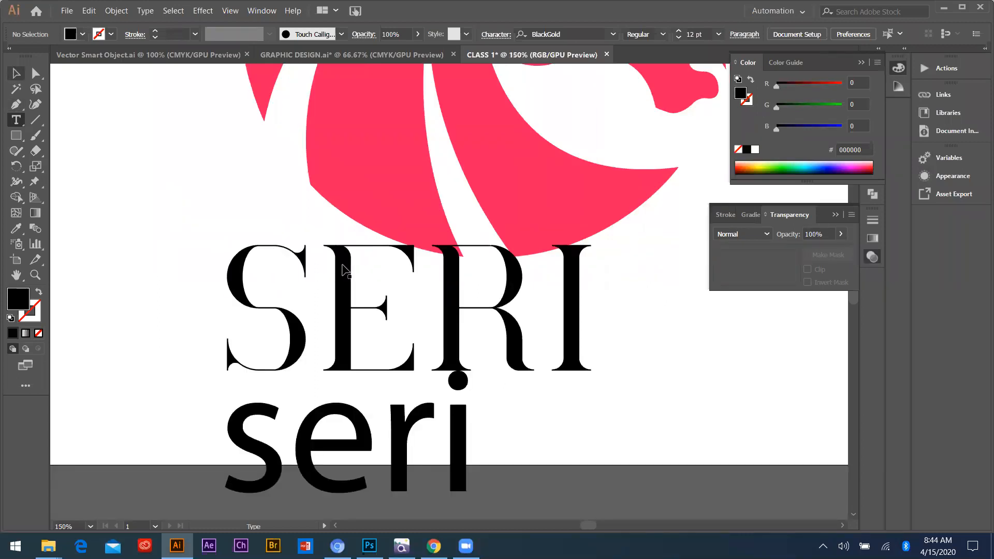
- Reposition the BlackGold "SERI" text above the plain "seri" copy, and delete both sample texts
{"action": "key", "text": "v"}
{"action": "left_click_drag", "start_coordinate": [344, 269], "coordinate": [235, 237]}
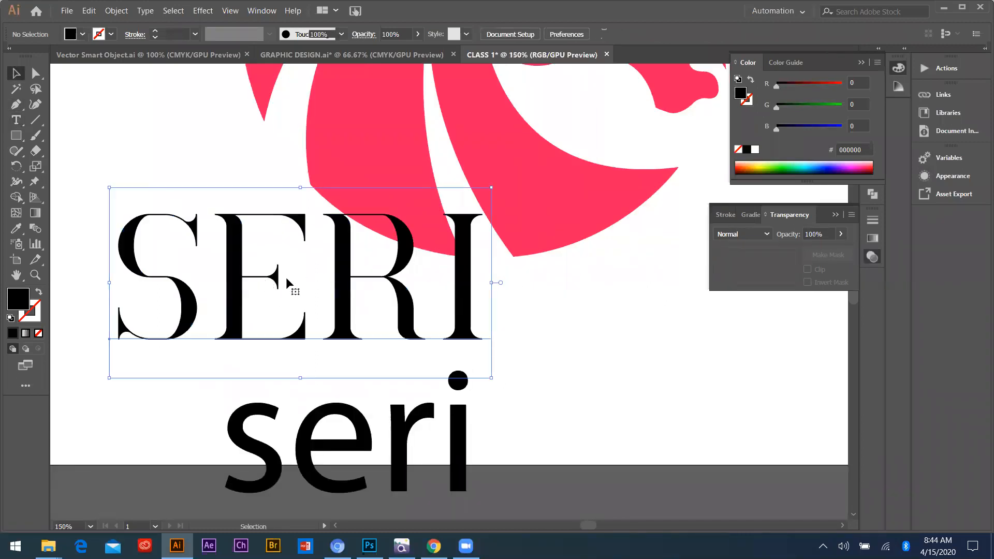
{"action": "key", "text": "ctrl+minus"}
{"action": "left_click_drag", "start_coordinate": [300, 289], "coordinate": [614, 362]}
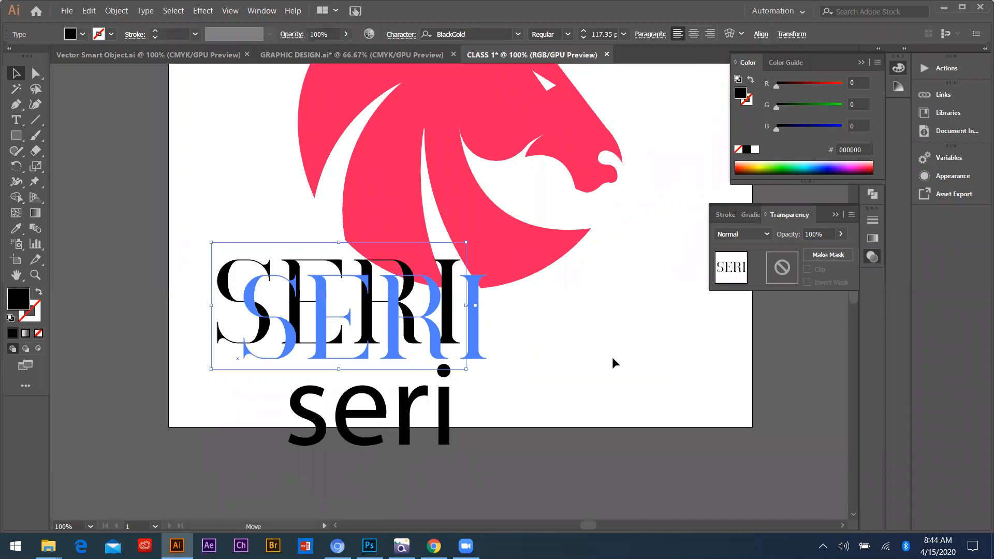
{"action": "left_click", "coordinate": [325, 317]}
{"action": "left_click_drag", "start_coordinate": [325, 317], "coordinate": [327, 306]}
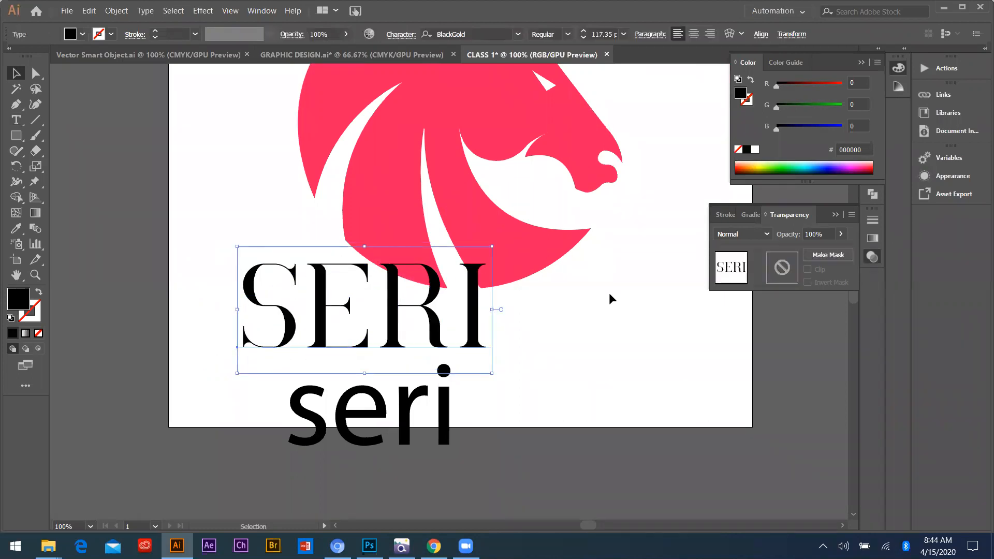
{"action": "left_click_drag", "start_coordinate": [368, 332], "coordinate": [407, 357]}
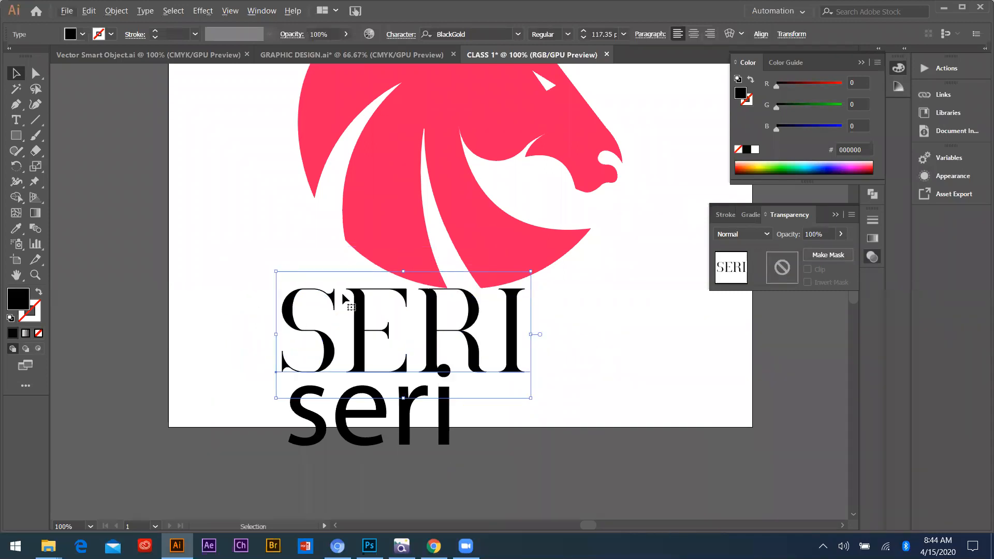
{"action": "left_click_drag", "start_coordinate": [332, 301], "coordinate": [256, 279]}
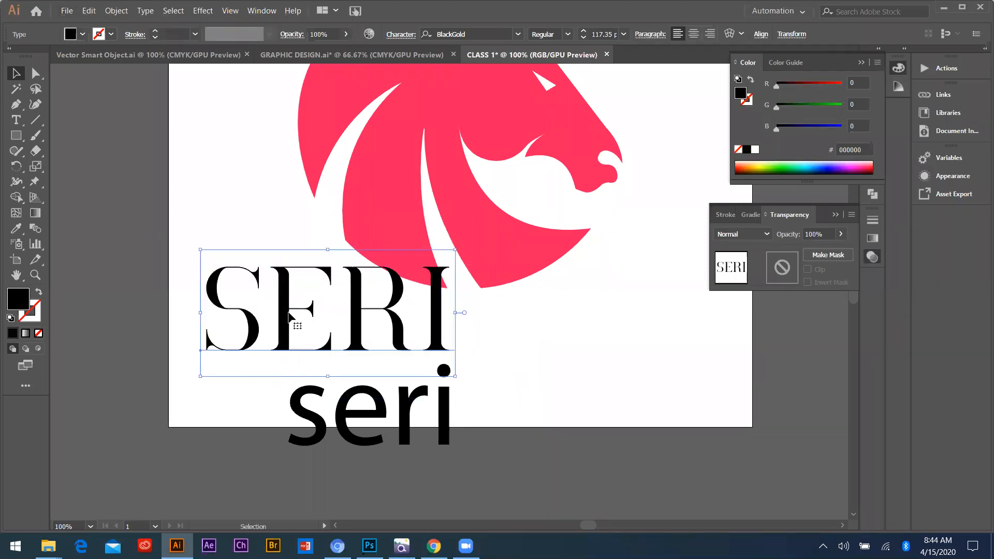
{"action": "left_click_drag", "start_coordinate": [316, 289], "coordinate": [342, 294]}
{"action": "left_click_drag", "start_coordinate": [221, 227], "coordinate": [329, 469]}
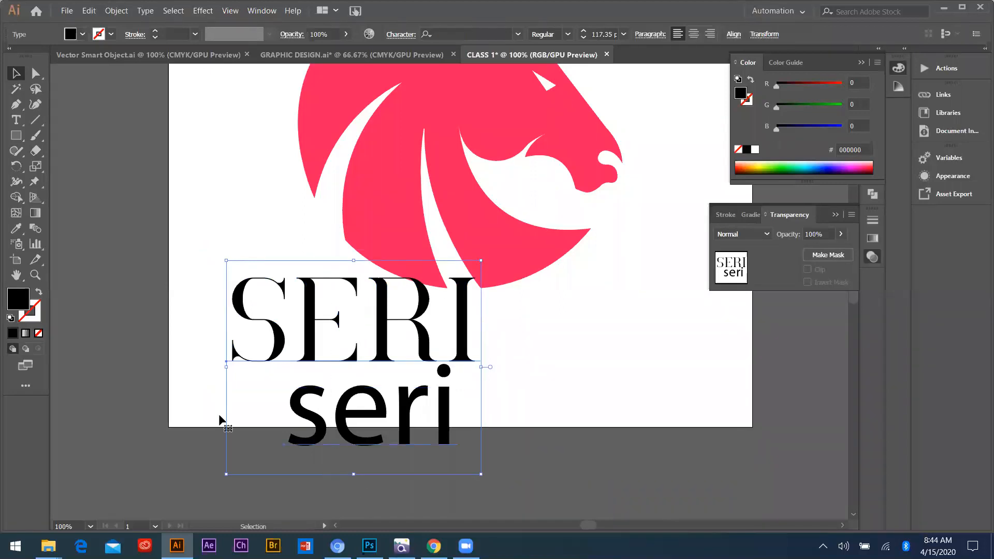
{"action": "key", "text": "Delete"}
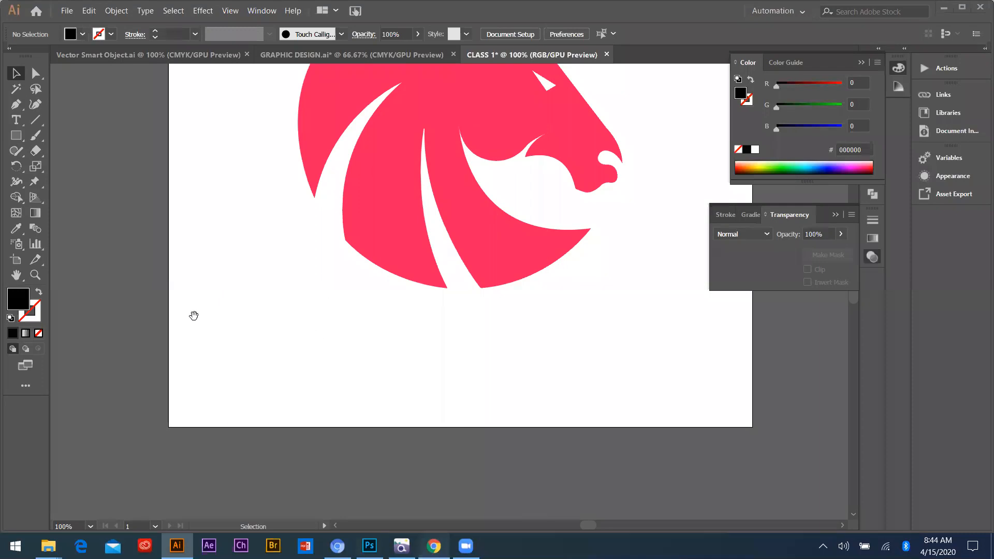
- Switch to Chrome, open the account's own Behance profile and browse its portfolio for the BOP ADDS project
{"action": "key", "text": "alt+Tab"}
{"action": "scroll", "coordinate": [321, 187], "scroll_direction": "up", "scroll_amount": 2}
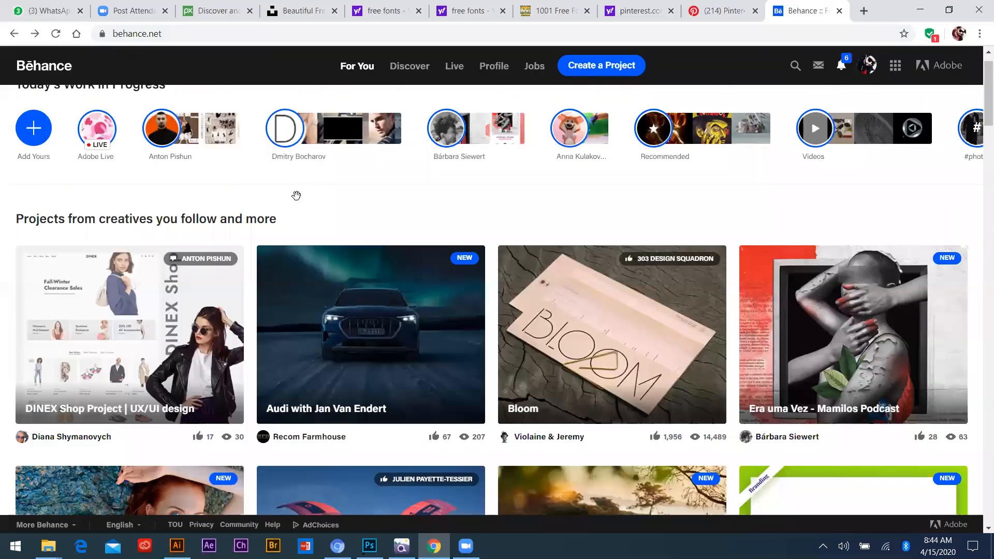
{"action": "left_click", "coordinate": [875, 72]}
{"action": "left_click", "coordinate": [731, 171]}
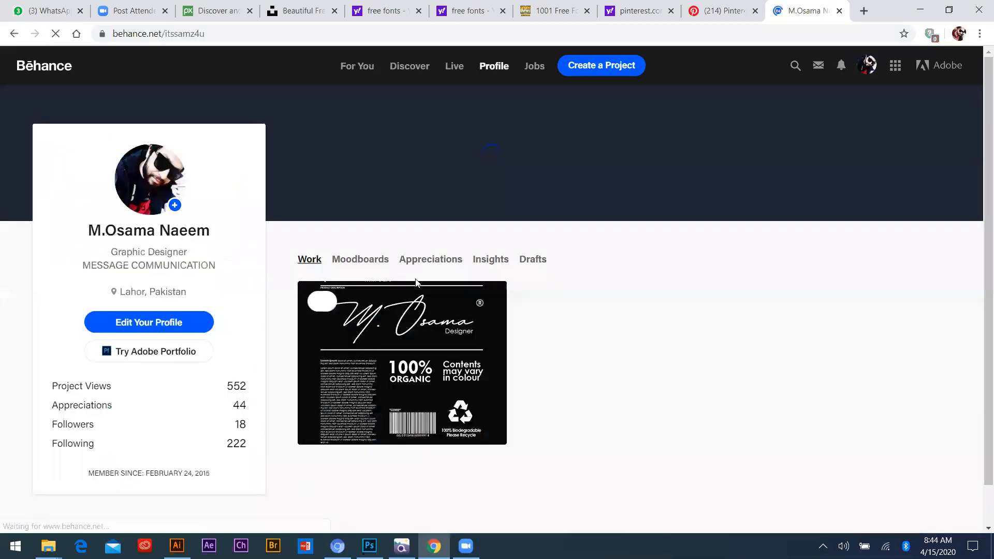
{"action": "scroll", "coordinate": [556, 374], "scroll_direction": "down", "scroll_amount": 6}
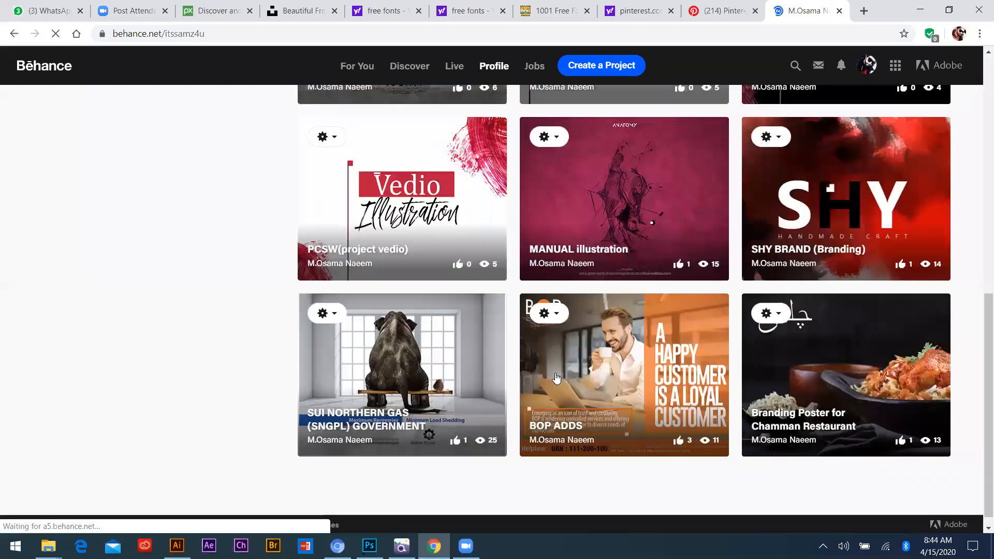
{"action": "scroll", "coordinate": [646, 379], "scroll_direction": "up", "scroll_amount": 4}
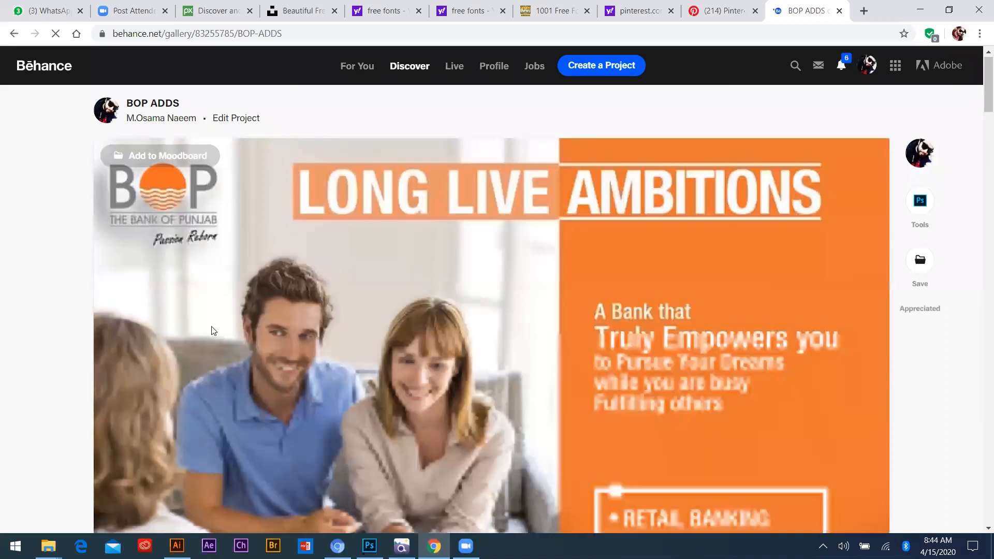
- Examine the layout and typography of the "Long Live Ambitions" ad in the BOP ADDS project
{"action": "scroll", "coordinate": [683, 192], "scroll_direction": "down", "scroll_amount": 6}
{"action": "scroll", "coordinate": [668, 246], "scroll_direction": "up", "scroll_amount": 4}
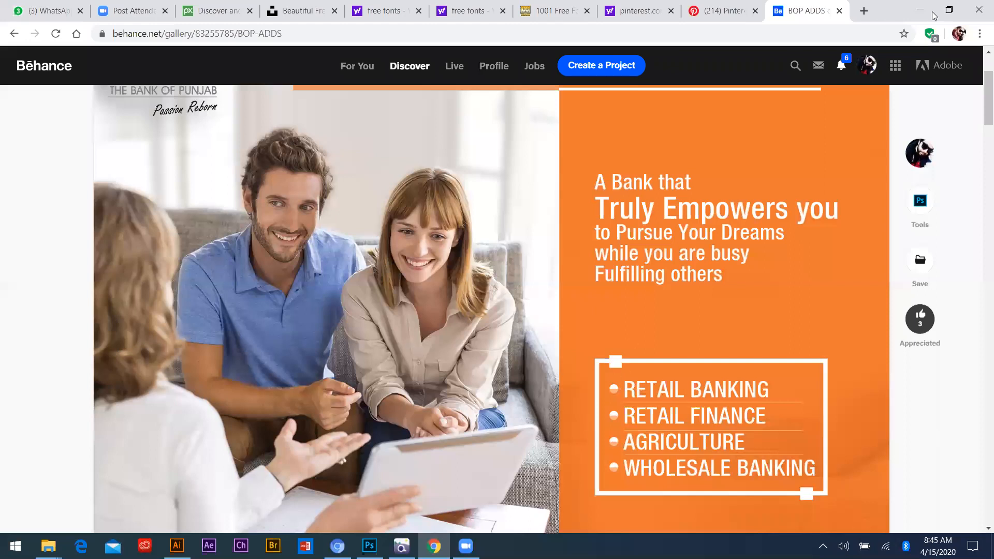
{"action": "scroll", "coordinate": [58, 208], "scroll_direction": "down", "scroll_amount": 3}
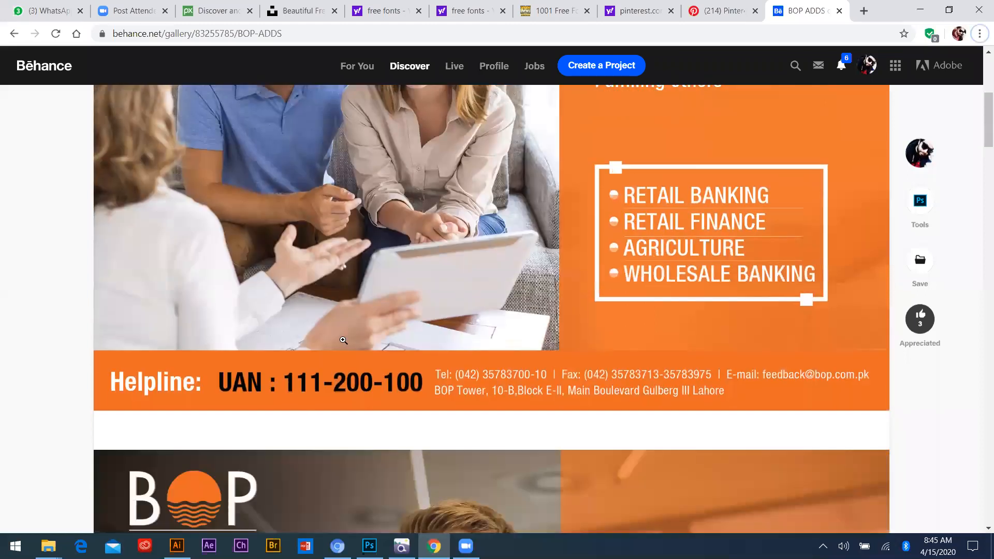
{"action": "scroll", "coordinate": [59, 208], "scroll_direction": "up", "scroll_amount": 2}
{"action": "scroll", "coordinate": [162, 207], "scroll_direction": "up", "scroll_amount": 3}
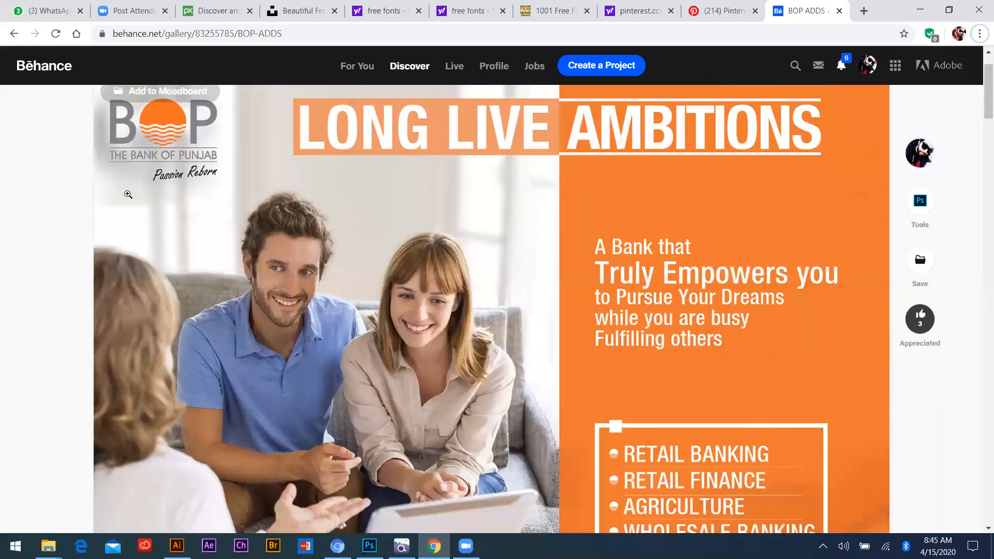
{"action": "scroll", "coordinate": [253, 212], "scroll_direction": "up", "scroll_amount": 1}
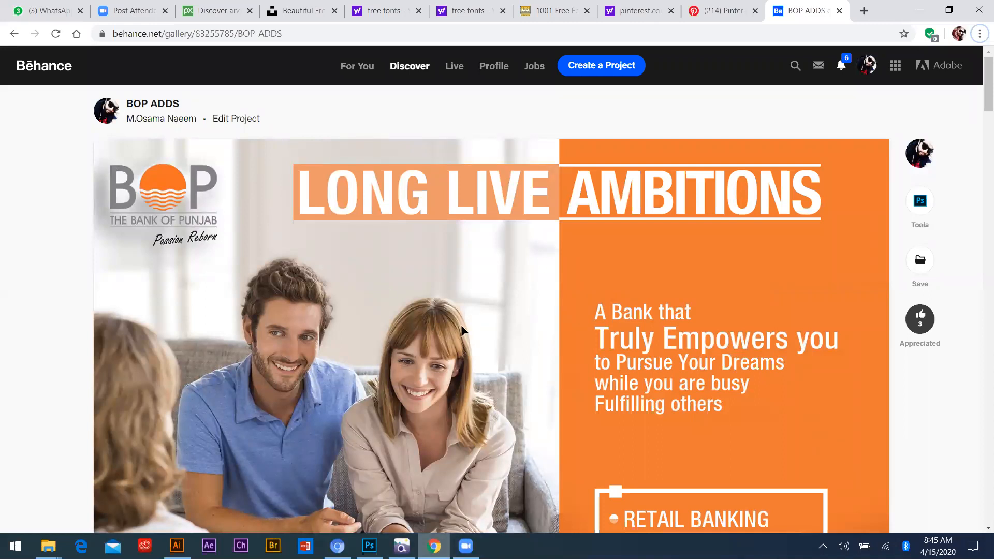
- Switch to Illustrator and draw a black square about 3.32 in wide, overlapping the artboard's lower-left corner
{"action": "key", "text": "alt+Tab"}
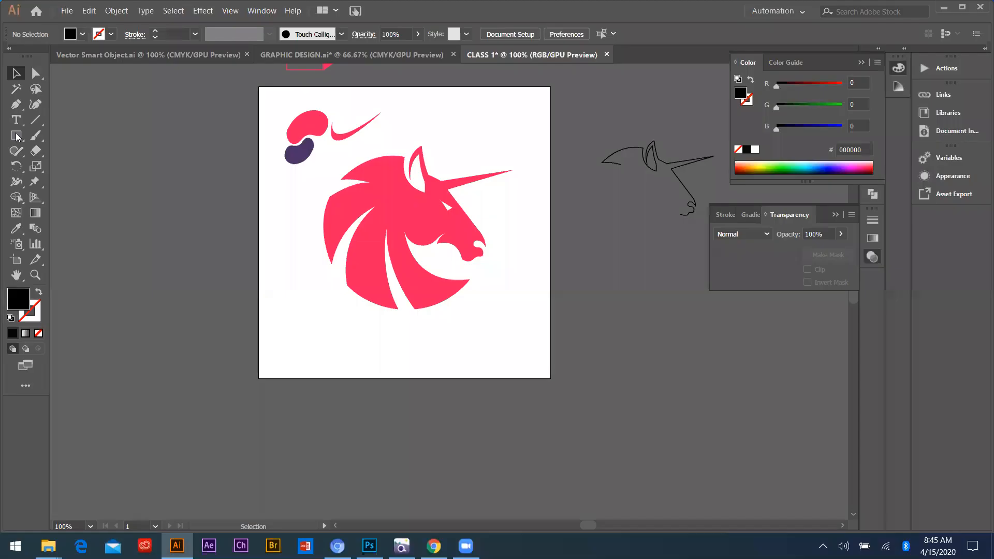
{"action": "left_click", "coordinate": [16, 136]}
{"action": "scroll", "coordinate": [281, 316], "scroll_direction": "down", "scroll_amount": 2}
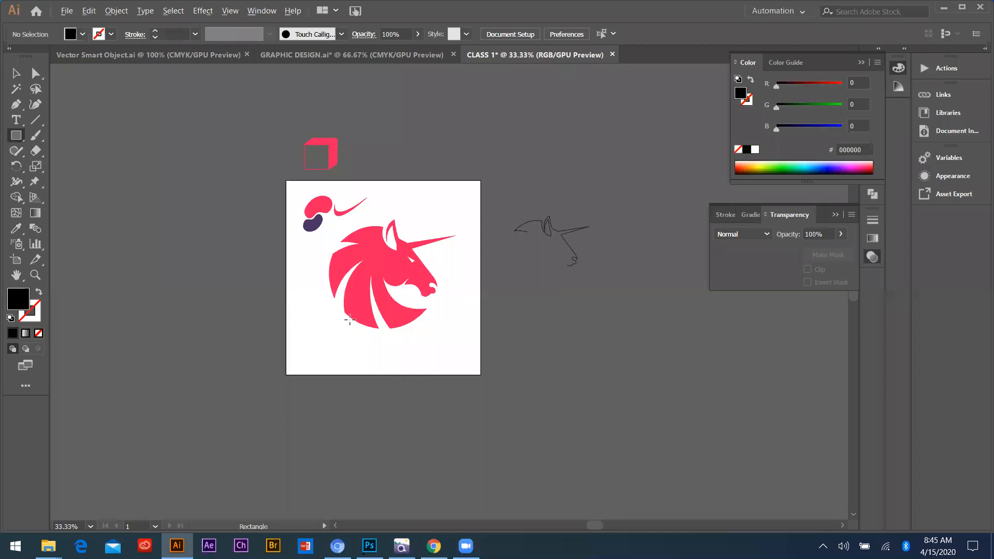
{"action": "scroll", "coordinate": [301, 357], "scroll_direction": "down", "scroll_amount": 1}
{"action": "left_click_drag", "start_coordinate": [301, 356], "coordinate": [361, 416]}
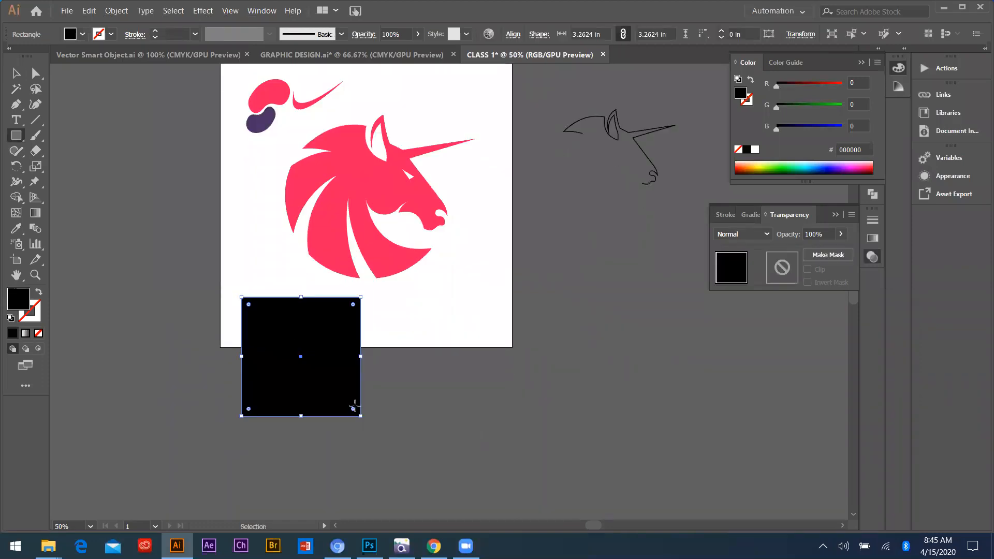
{"action": "key", "text": "ctrl+z"}
{"action": "left_click_drag", "start_coordinate": [252, 326], "coordinate": [313, 388]}
{"action": "key", "text": "ctrl+equal"}
{"action": "key", "text": "v"}
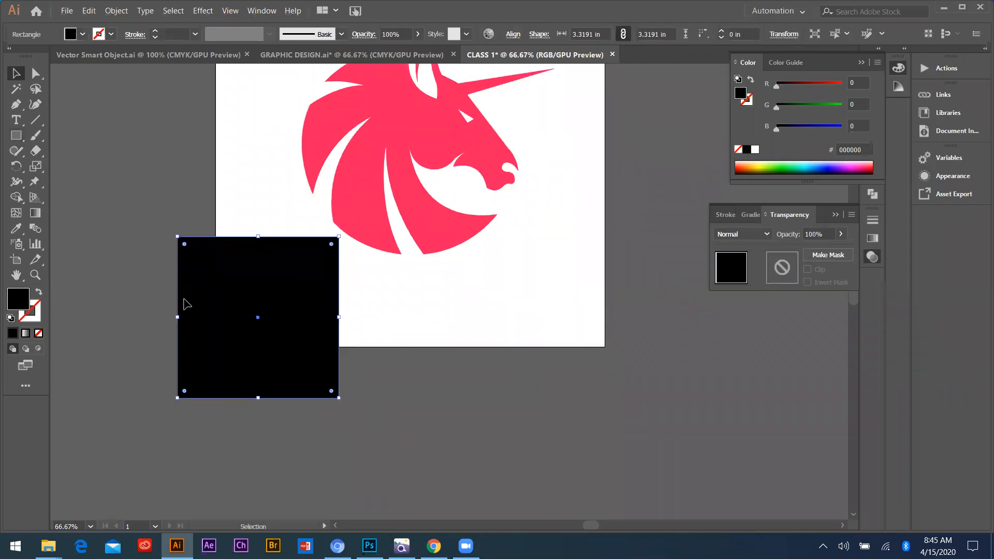
{"action": "left_click_drag", "start_coordinate": [187, 304], "coordinate": [158, 304]}
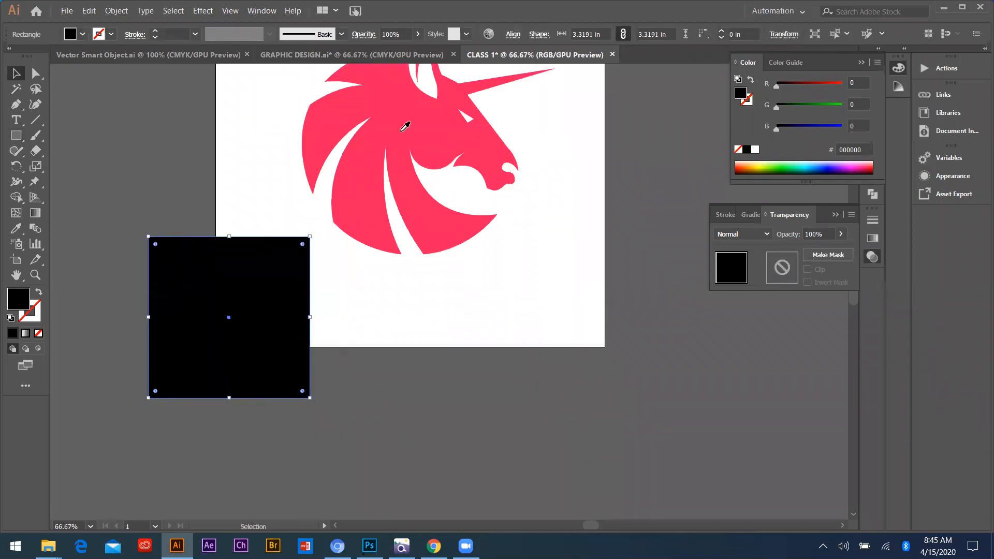
- Fill the square with the unicorn's pink (FF1D5E) using the Eyedropper
{"action": "key", "text": "i"}
{"action": "left_click", "coordinate": [401, 132]}
{"action": "scroll", "coordinate": [261, 349], "scroll_direction": "up", "scroll_amount": 1}
{"action": "scroll", "coordinate": [279, 363], "scroll_direction": "down", "scroll_amount": 1}
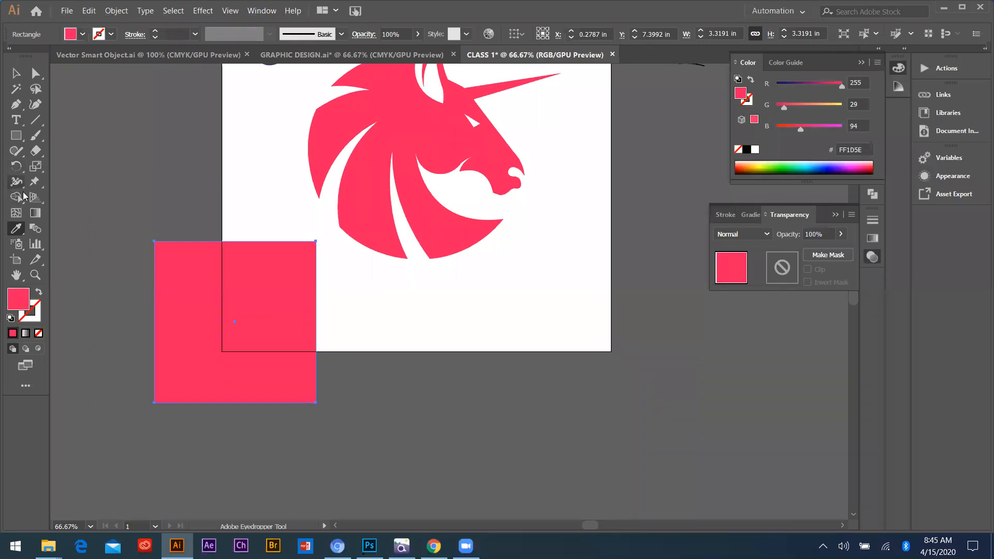
- Erase five freehand wavy strokes across the lower half of the pink square, dividing it into bands
{"action": "left_click", "coordinate": [35, 151]}
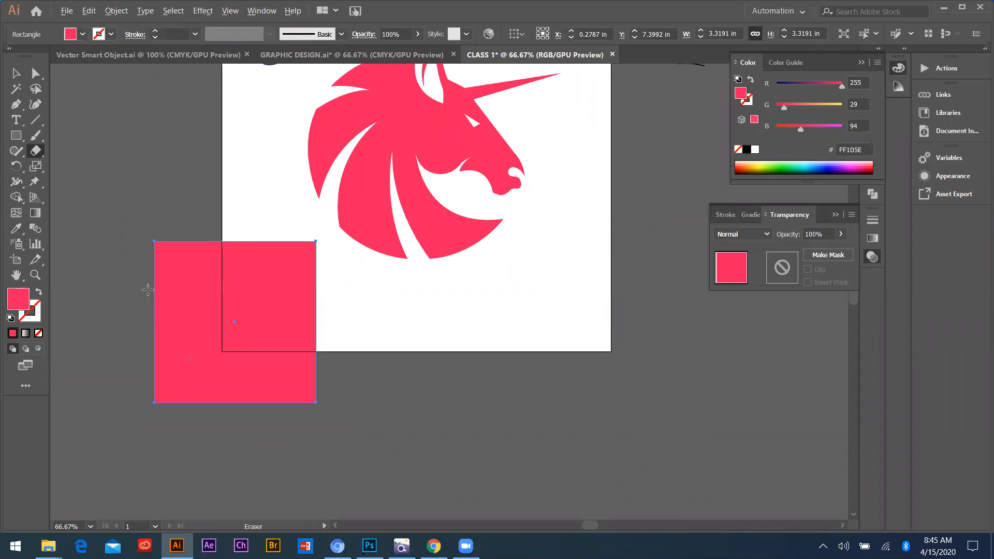
{"action": "key", "text": "ctrl+plus"}
{"action": "left_click_drag", "start_coordinate": [131, 335], "coordinate": [426, 363]}
{"action": "key", "text": "ctrl+z"}
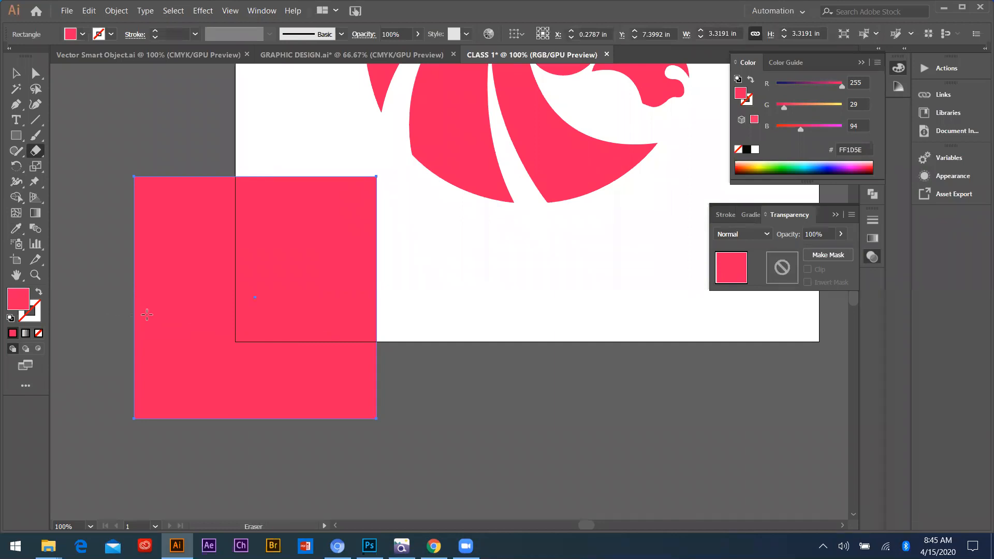
{"action": "key", "text": "ctrl+plus"}
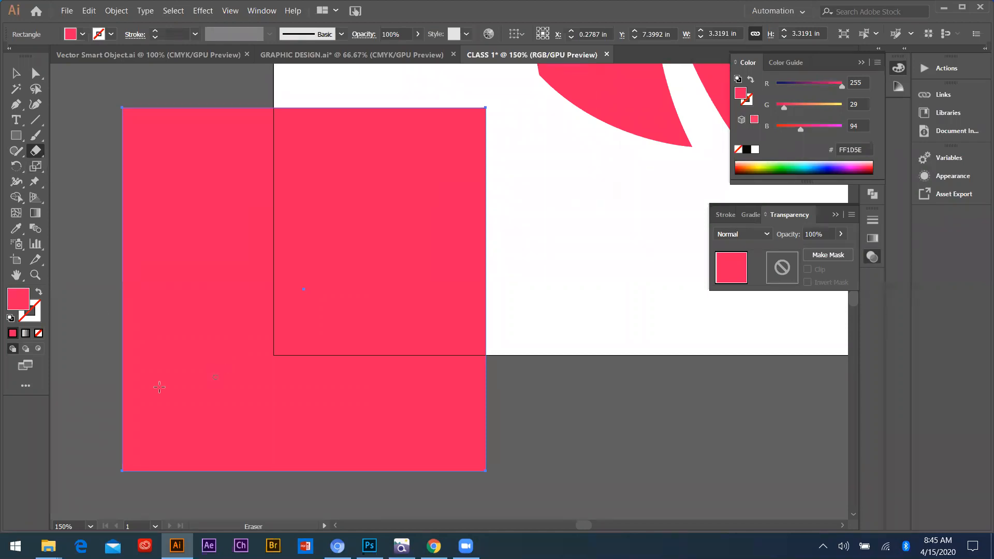
{"action": "mouse_move", "coordinate": [108, 300]}
{"action": "left_mouse_down"}
{"action": "mouse_move", "coordinate": [244, 328]}
{"action": "mouse_move", "coordinate": [365, 317]}
{"action": "mouse_move", "coordinate": [407, 334]}
{"action": "mouse_move", "coordinate": [508, 342]}
{"action": "left_mouse_up"}
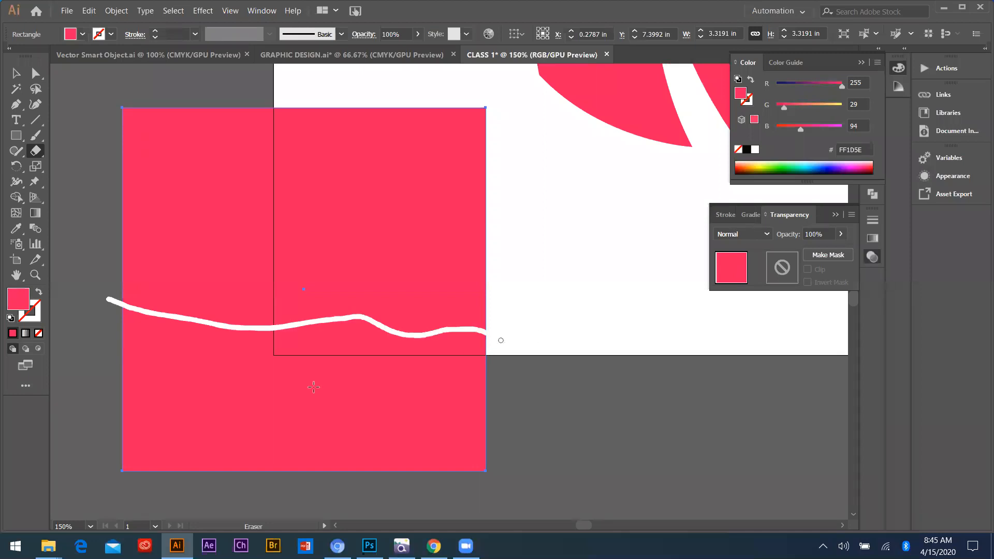
{"action": "mouse_move", "coordinate": [117, 378]}
{"action": "left_mouse_down"}
{"action": "mouse_move", "coordinate": [150, 358]}
{"action": "mouse_move", "coordinate": [366, 383]}
{"action": "mouse_move", "coordinate": [531, 365]}
{"action": "left_mouse_up"}
{"action": "mouse_move", "coordinate": [115, 424]}
{"action": "left_mouse_down"}
{"action": "mouse_move", "coordinate": [200, 405]}
{"action": "mouse_move", "coordinate": [284, 422]}
{"action": "mouse_move", "coordinate": [544, 407]}
{"action": "left_mouse_up"}
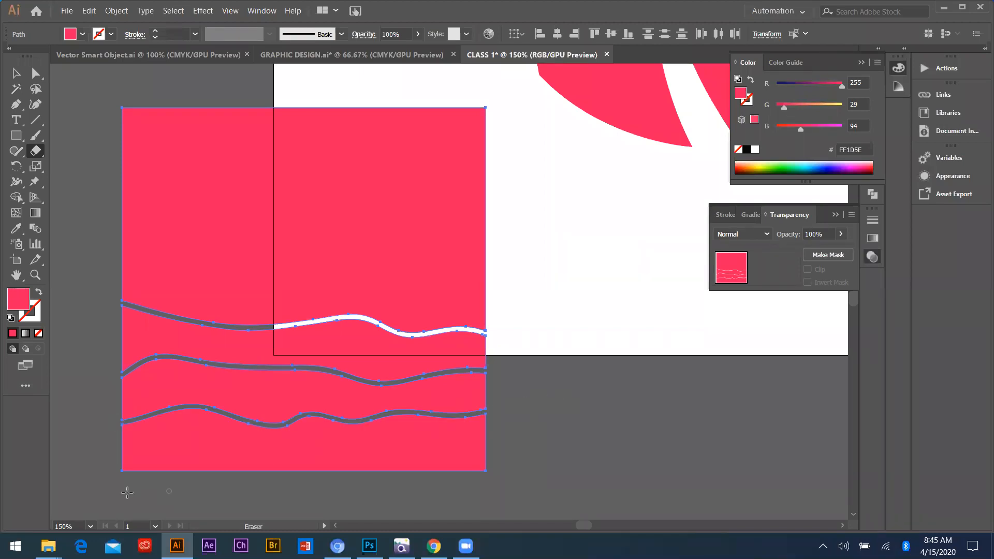
{"action": "left_click_drag", "start_coordinate": [111, 449], "coordinate": [184, 456]}
{"action": "left_click_drag", "start_coordinate": [381, 487], "coordinate": [541, 447]}
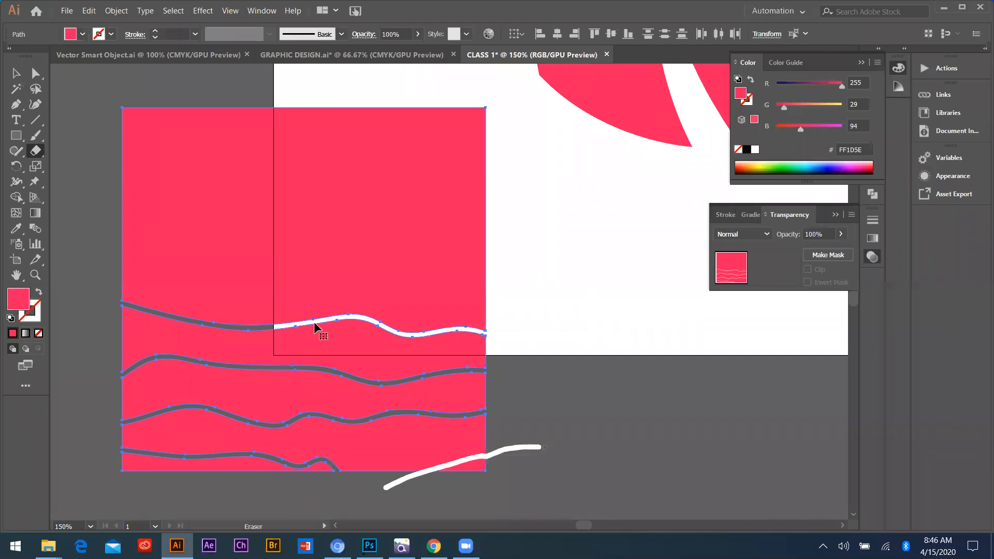
- Recolor the three wavy bands below the square's top piece, from upper to lower: FFAE5E, a deeper orange and A81D5E
{"action": "key", "text": "v"}
{"action": "left_click", "coordinate": [352, 345]}
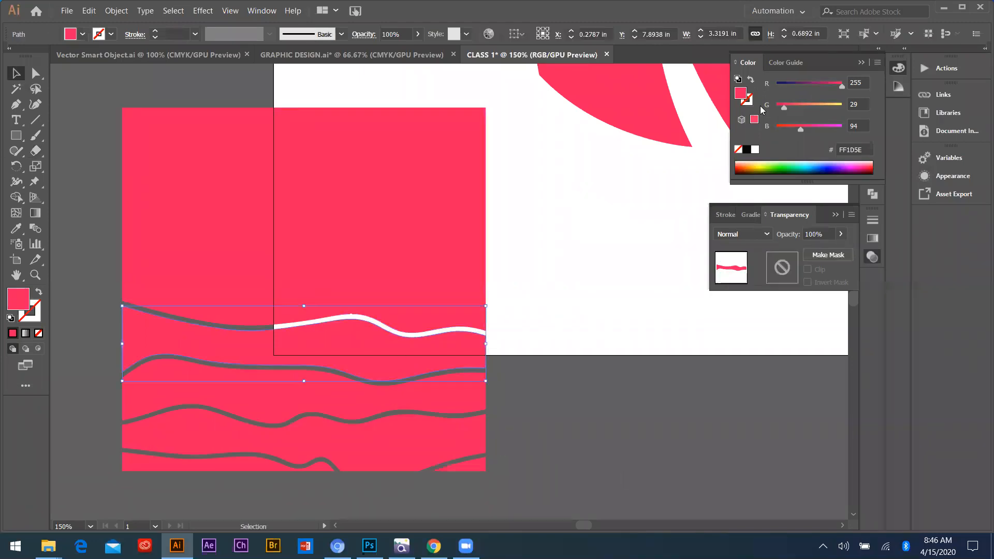
{"action": "left_click", "coordinate": [822, 103]}
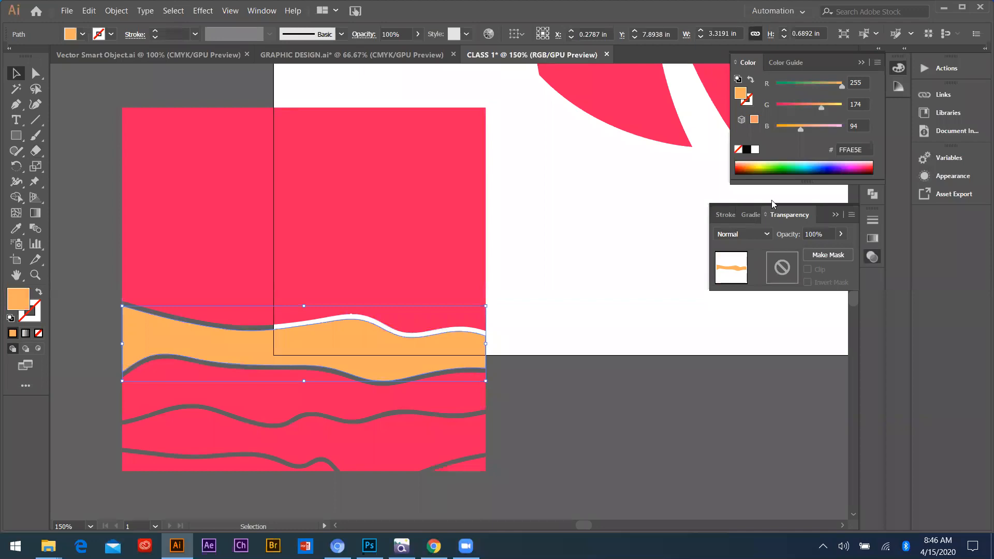
{"action": "left_click", "coordinate": [396, 397]}
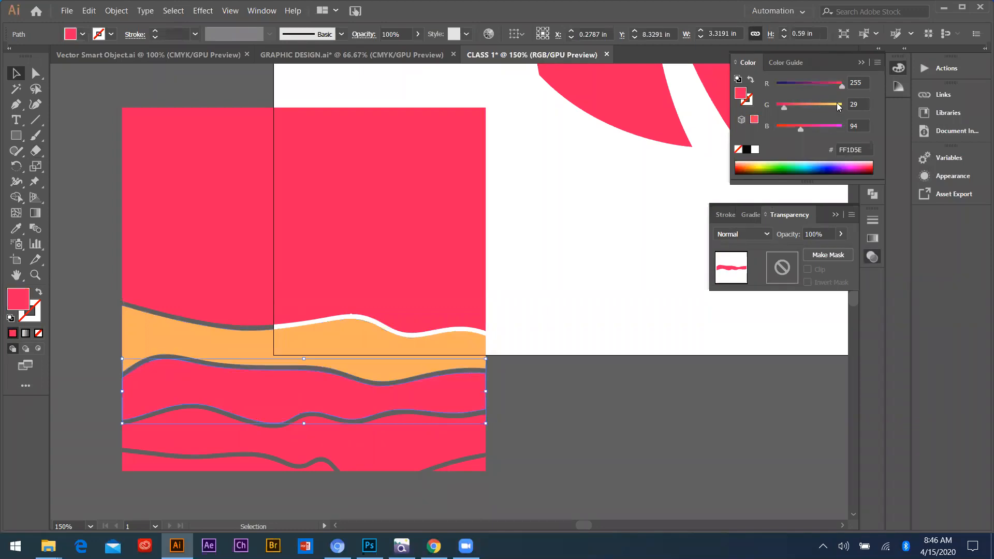
{"action": "left_click", "coordinate": [797, 102]}
{"action": "left_click", "coordinate": [406, 428]}
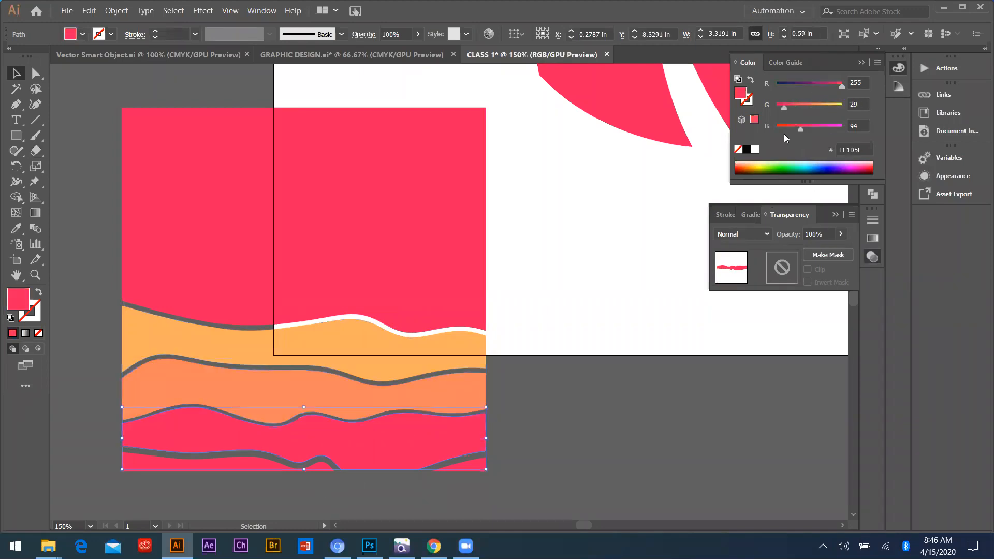
{"action": "left_click", "coordinate": [820, 86]}
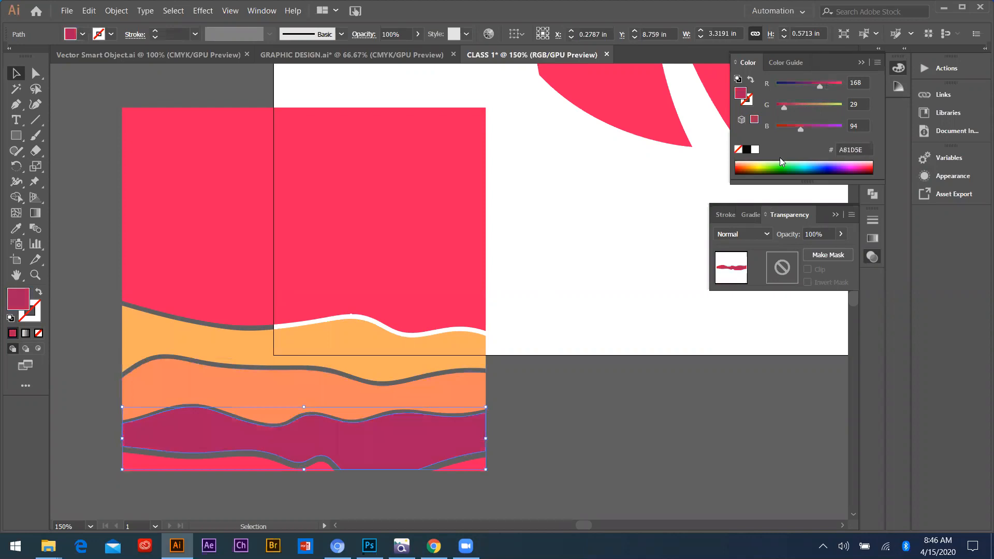
- Fill the square's lower-right sliver with E70075 and its lower-left sliver with the light orange band's FFAE5E
{"action": "left_click", "coordinate": [469, 465]}
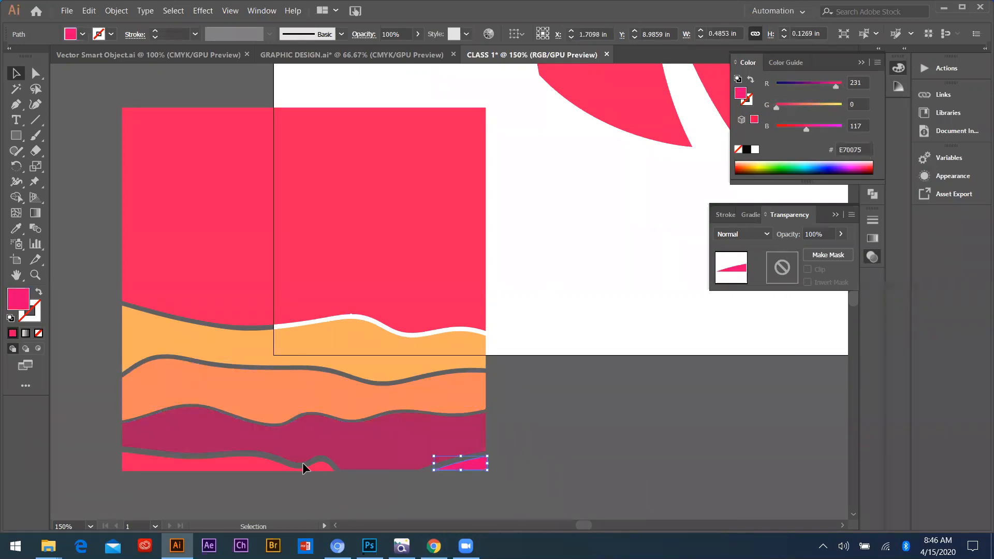
{"action": "left_click", "coordinate": [264, 464]}
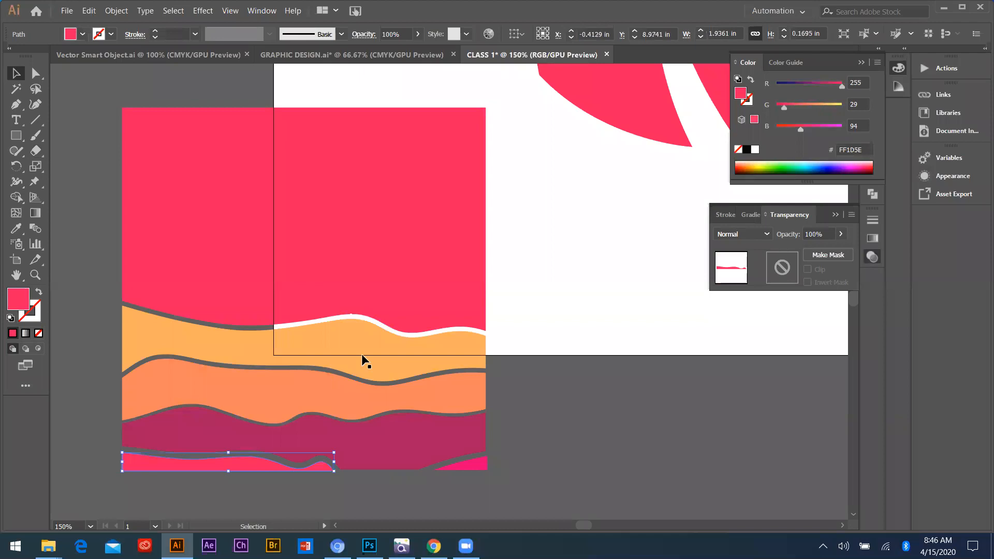
{"action": "key", "text": "i"}
{"action": "left_click", "coordinate": [346, 340]}
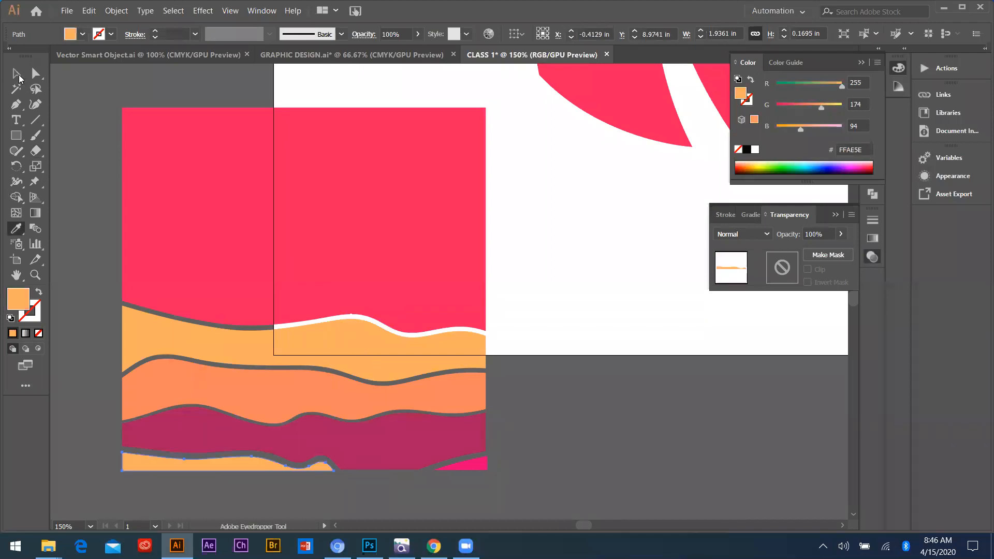
{"action": "key", "text": "v"}
{"action": "left_click", "coordinate": [115, 136]}
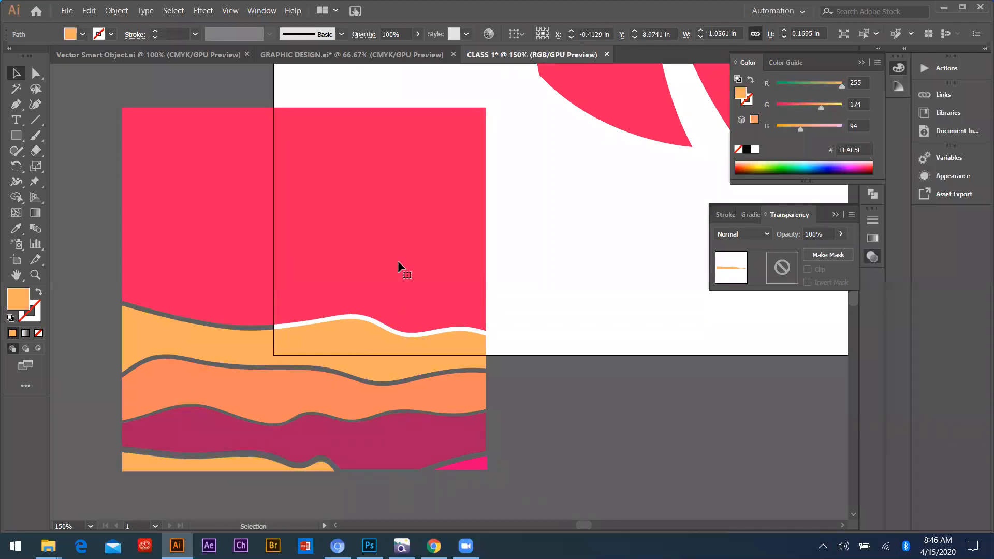
- Fill the square's large top piece with orange and pick a new spectrum color for the maroon band
{"action": "left_click", "coordinate": [398, 261]}
{"action": "left_click", "coordinate": [302, 434]}
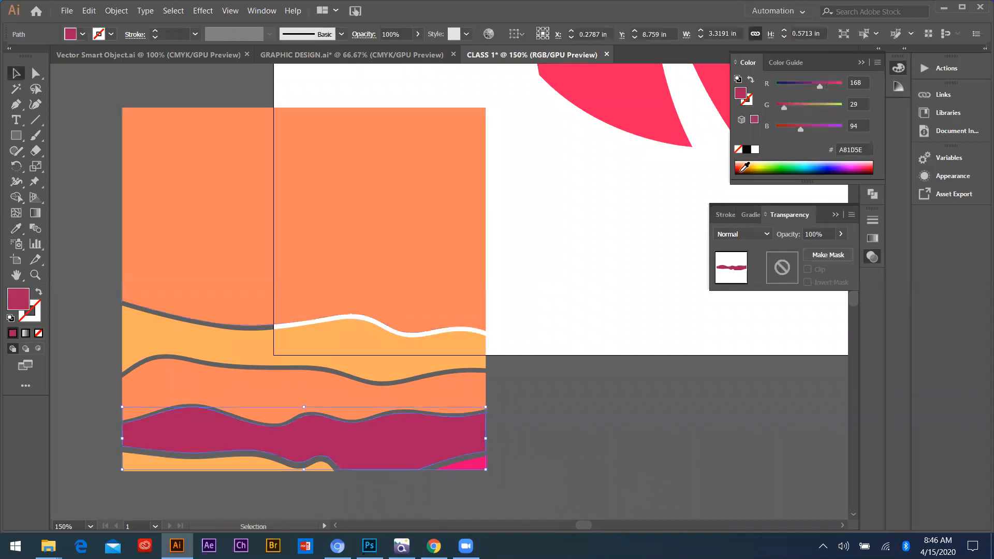
{"action": "left_click", "coordinate": [739, 171]}
{"action": "left_click", "coordinate": [92, 95]}
- Refill all pieces of the cut square with the unicorn's pink (FF1D5E) using the Eyedropper
{"action": "key", "text": "ctrl+minus"}
{"action": "key", "text": "ctrl+minus"}
{"action": "mouse_move", "coordinate": [162, 236]}
{"action": "left_mouse_down"}
{"action": "mouse_move", "coordinate": [335, 414]}
{"action": "mouse_move", "coordinate": [369, 408]}
{"action": "left_mouse_up"}
{"action": "key", "text": "i"}
{"action": "left_click", "coordinate": [358, 122]}
{"action": "left_click", "coordinate": [35, 122]}
{"action": "mouse_move", "coordinate": [159, 228]}
{"action": "left_mouse_down"}
{"action": "mouse_move", "coordinate": [340, 458]}
{"action": "mouse_move", "coordinate": [329, 453]}
{"action": "left_mouse_up"}
{"action": "key", "text": "ctrl+z"}
{"action": "left_click", "coordinate": [14, 70]}
- Move the square's top piece upward, away from the wavy bands below it
{"action": "left_click", "coordinate": [33, 140]}
{"action": "key", "text": "ctrl+shift+a"}
{"action": "key", "text": "a"}
{"action": "scroll", "coordinate": [236, 312], "scroll_direction": "up", "scroll_amount": 1}
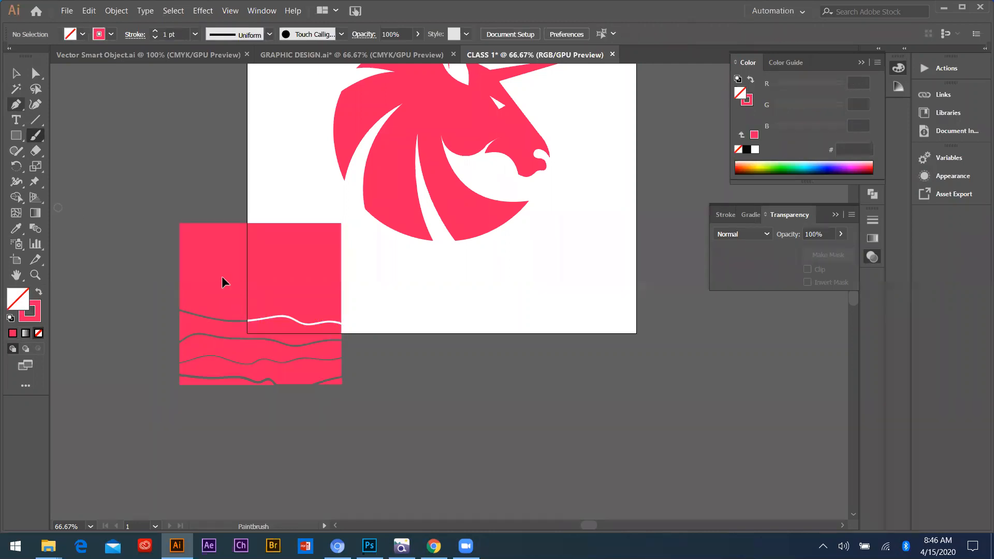
{"action": "left_click_drag", "start_coordinate": [224, 280], "coordinate": [219, 247]}
{"action": "left_click", "coordinate": [300, 299]}
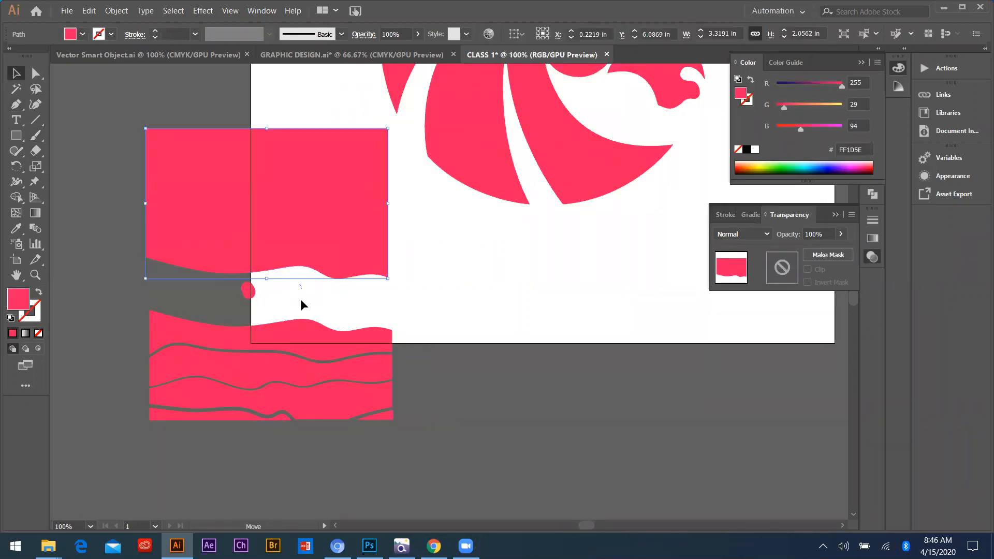
- Move the small pink blob out of the gap between the pieces and onto the upper piece
{"action": "left_click_drag", "start_coordinate": [248, 290], "coordinate": [300, 286]}
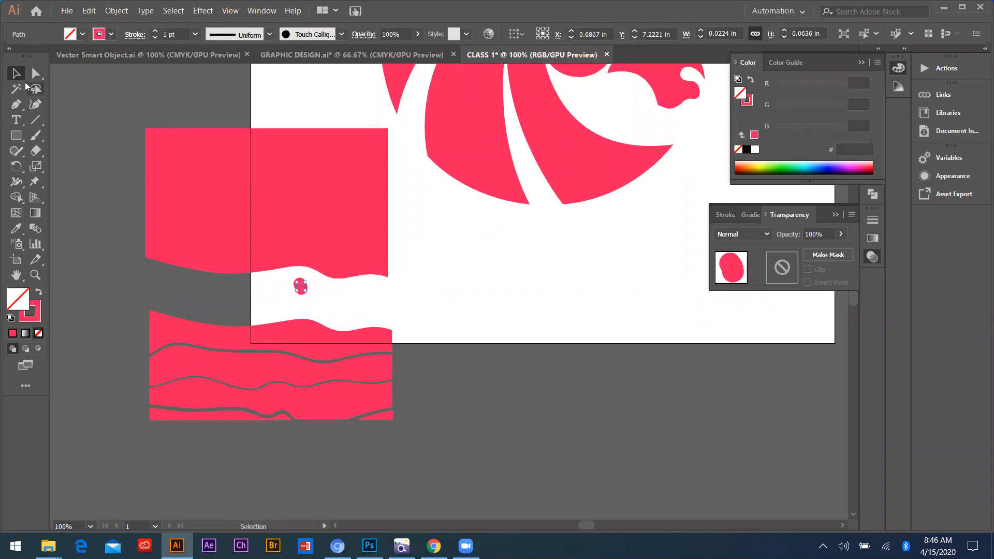
{"action": "left_click", "coordinate": [324, 302]}
{"action": "left_click_drag", "start_coordinate": [307, 293], "coordinate": [355, 251]}
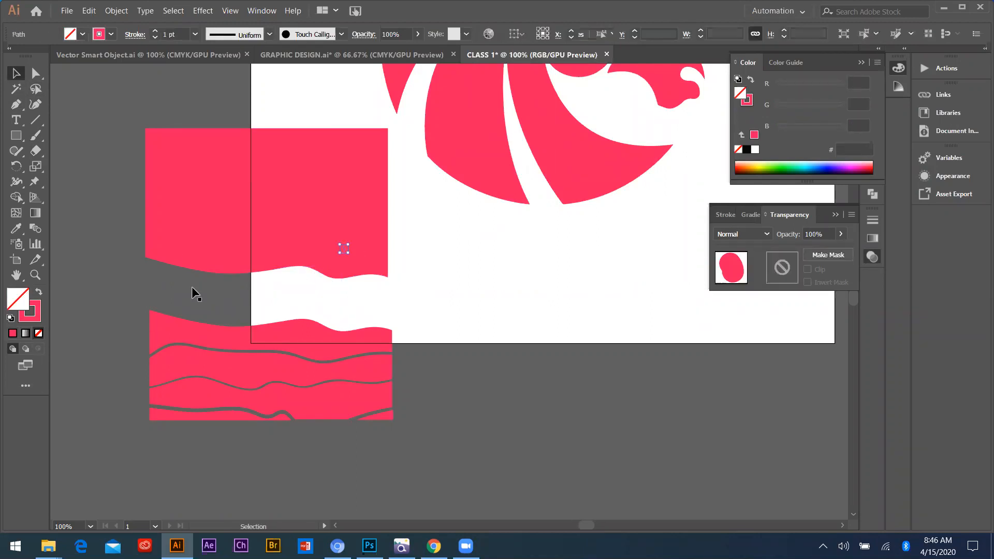
- Move the upper piece and wavy bands together off the artboard, to its right and below the unicorn line sketch
{"action": "scroll", "coordinate": [242, 397], "scroll_direction": "down", "scroll_amount": 4}
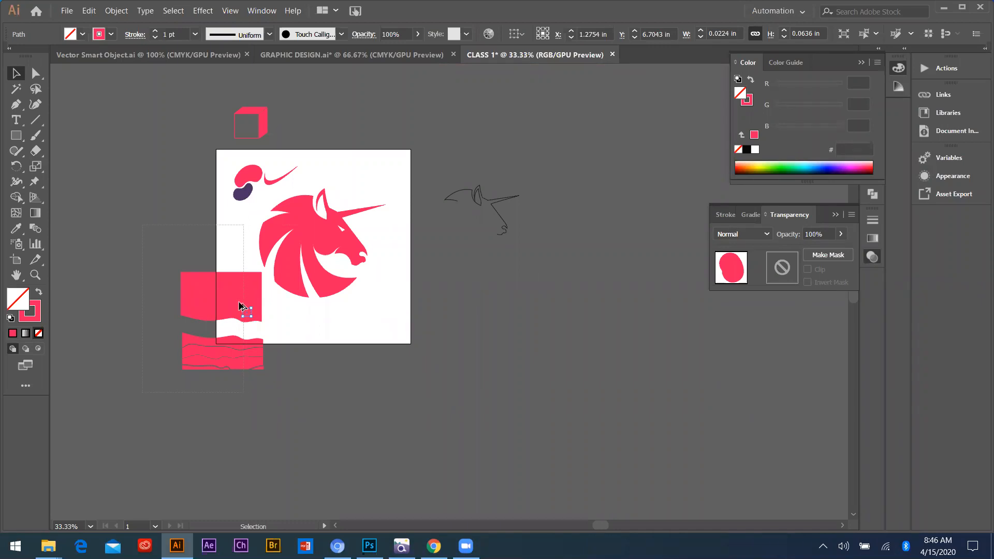
{"action": "left_click", "coordinate": [182, 313]}
{"action": "scroll", "coordinate": [184, 315], "scroll_direction": "up", "scroll_amount": 2}
{"action": "scroll", "coordinate": [185, 310], "scroll_direction": "down", "scroll_amount": 2}
{"action": "left_click_drag", "start_coordinate": [184, 309], "coordinate": [466, 295]}
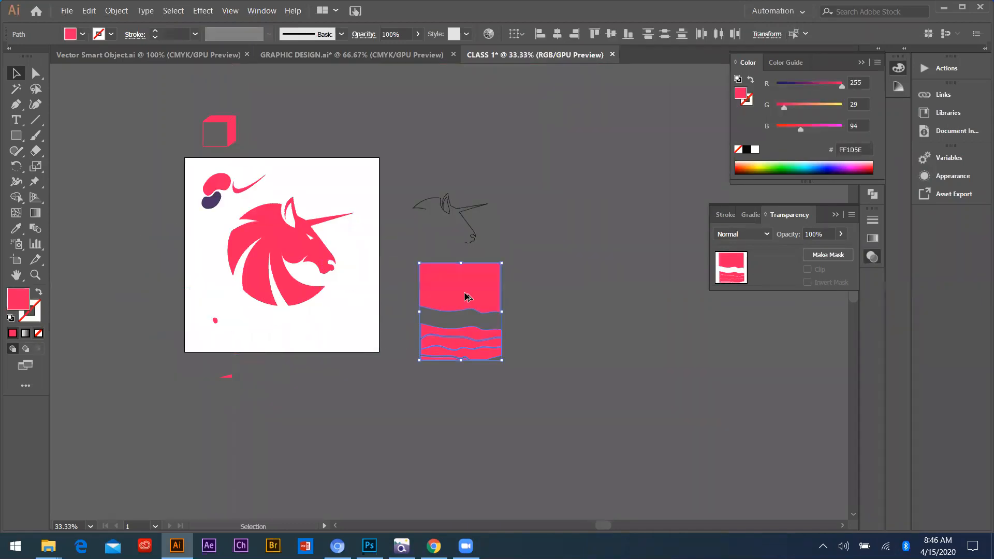
{"action": "scroll", "coordinate": [529, 254], "scroll_direction": "up", "scroll_amount": 2}
{"action": "scroll", "coordinate": [586, 297], "scroll_direction": "down", "scroll_amount": 2}
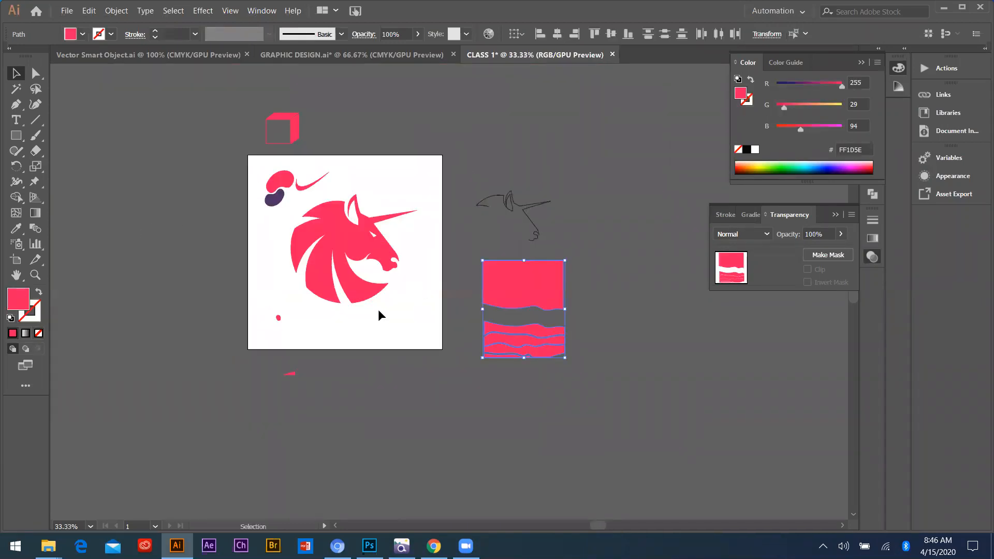
{"action": "scroll", "coordinate": [413, 356], "scroll_direction": "up", "scroll_amount": 2}
{"action": "scroll", "coordinate": [414, 365], "scroll_direction": "down", "scroll_amount": 1}
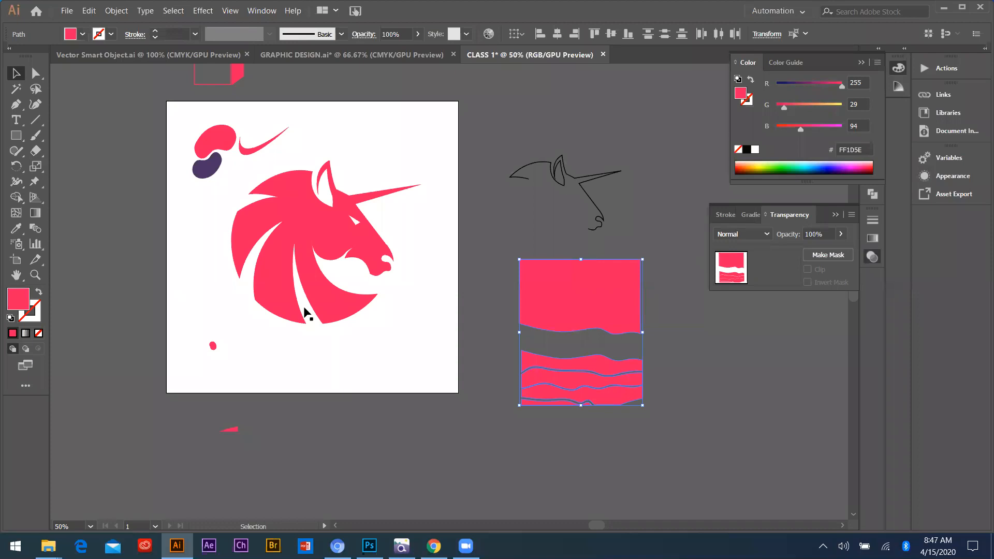
{"action": "scroll", "coordinate": [306, 313], "scroll_direction": "up", "scroll_amount": 2}
{"action": "scroll", "coordinate": [372, 331], "scroll_direction": "down", "scroll_amount": 2}
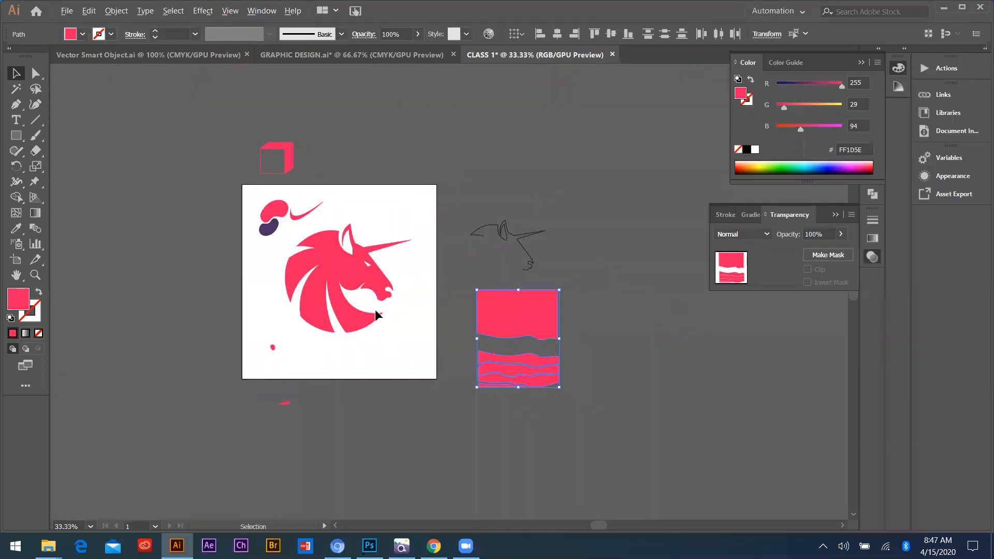
{"action": "scroll", "coordinate": [376, 312], "scroll_direction": "down", "scroll_amount": 2}
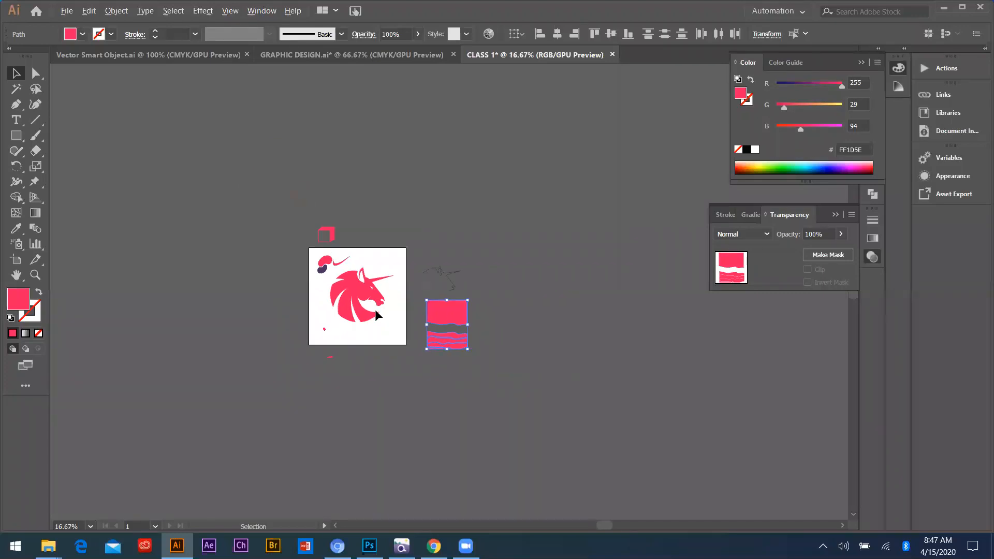
{"action": "scroll", "coordinate": [375, 312], "scroll_direction": "up", "scroll_amount": 6}
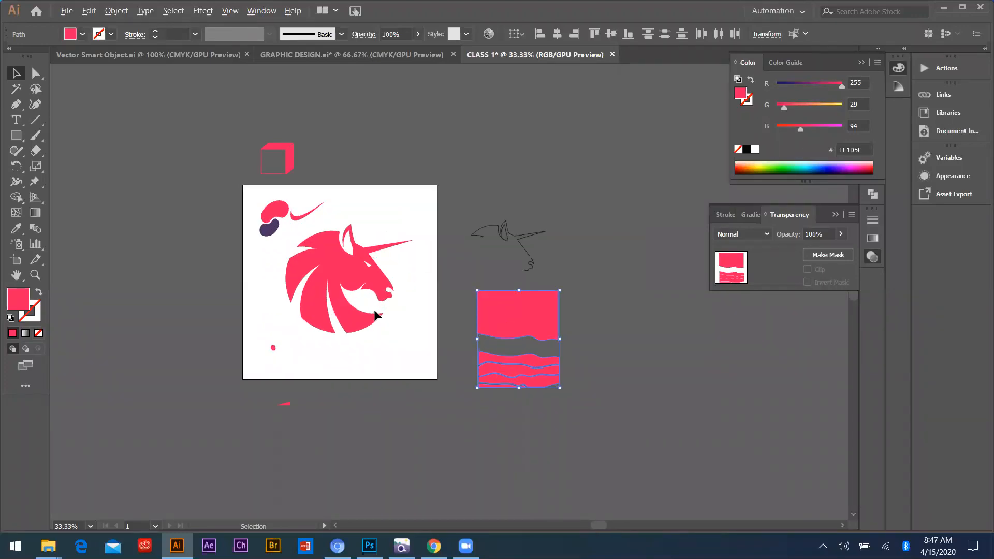
{"action": "scroll", "coordinate": [331, 293], "scroll_direction": "down", "scroll_amount": 2}
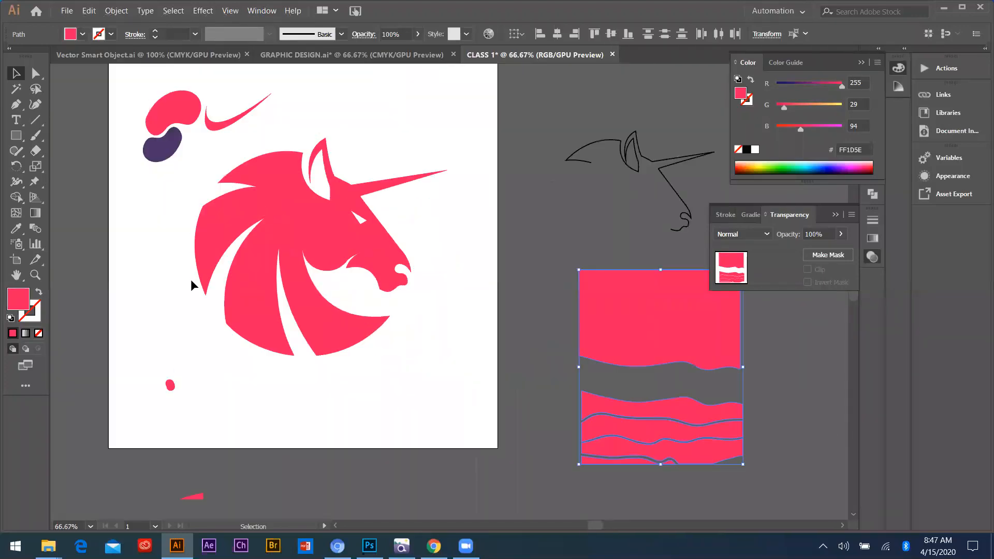
{"action": "scroll", "coordinate": [337, 348], "scroll_direction": "up", "scroll_amount": 1}
{"action": "scroll", "coordinate": [344, 304], "scroll_direction": "down", "scroll_amount": 1}
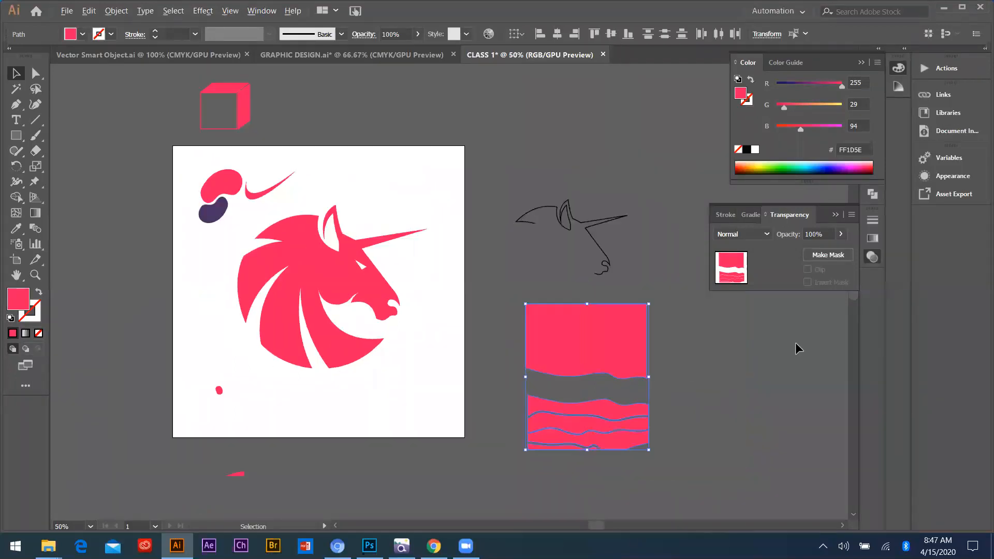
{"action": "scroll", "coordinate": [795, 343], "scroll_direction": "up", "scroll_amount": 1}
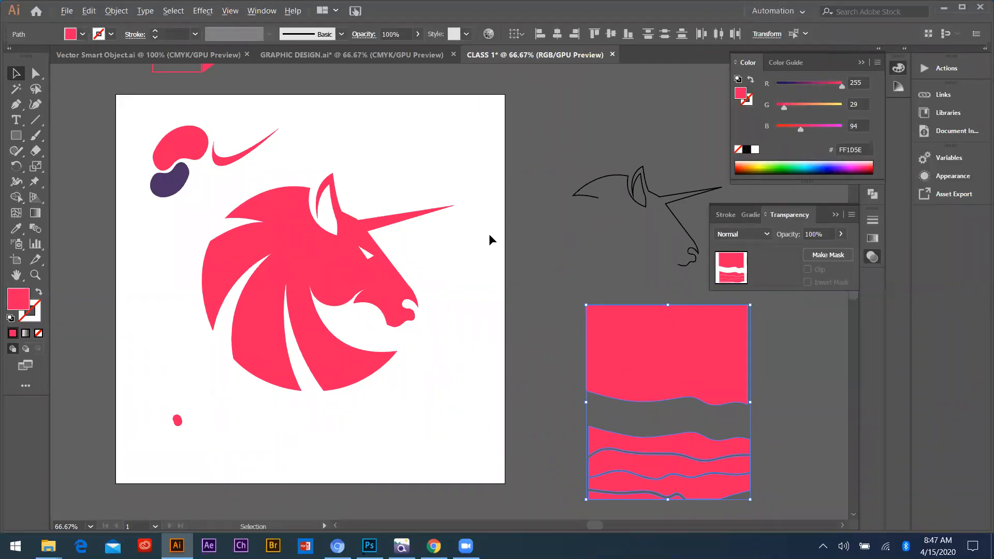
{"action": "scroll", "coordinate": [489, 239], "scroll_direction": "down", "scroll_amount": 2}
{"action": "scroll", "coordinate": [296, 208], "scroll_direction": "up", "scroll_amount": 1}
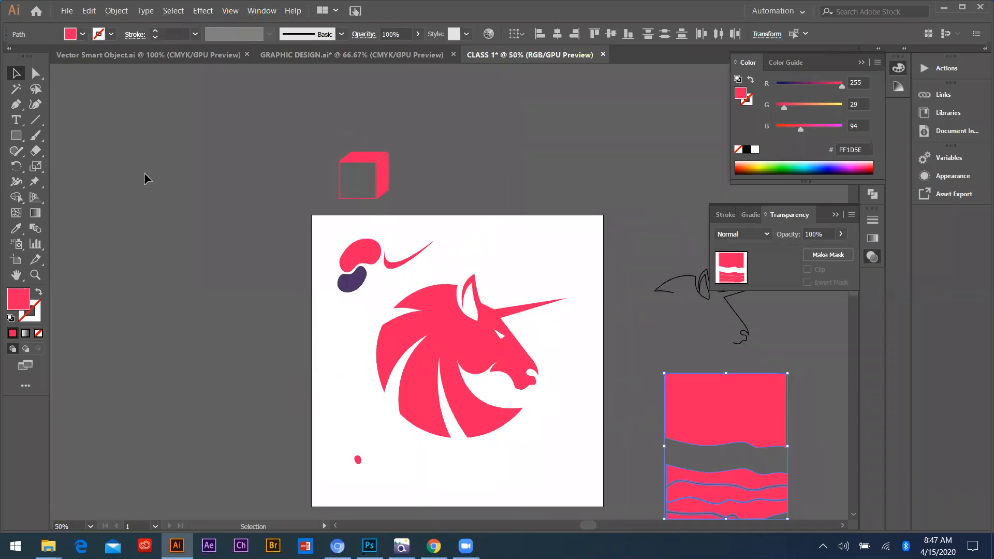
- Draw a pink square about 3.56 in wide in the empty area to the left of the artboard
{"action": "key", "text": "alt"}
{"action": "key", "text": "p"}
{"action": "key", "text": "m"}
{"action": "mouse_move", "coordinate": [153, 233]}
{"action": "left_mouse_down"}
{"action": "mouse_move", "coordinate": [253, 356]}
{"action": "mouse_move", "coordinate": [282, 329]}
{"action": "mouse_move", "coordinate": [284, 362]}
{"action": "left_mouse_up"}
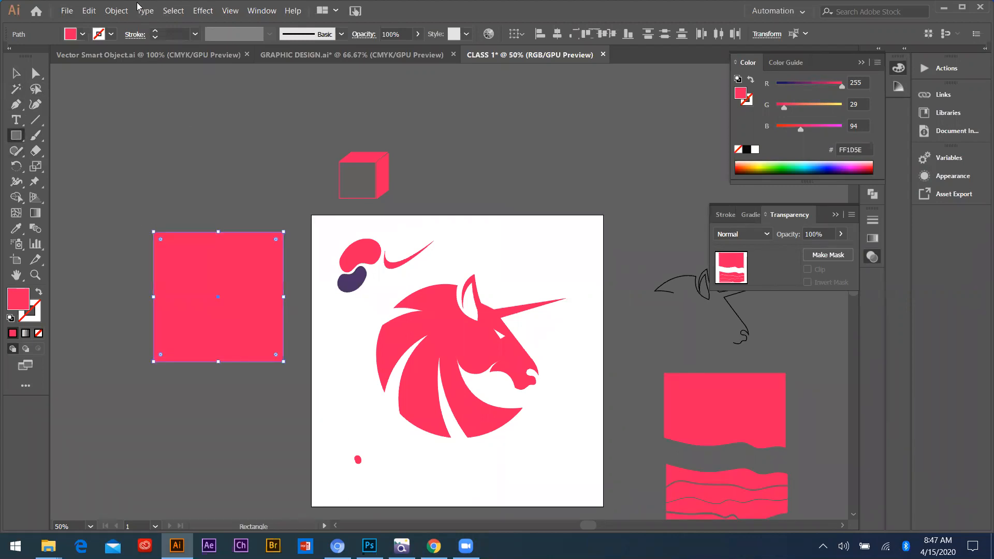
{"action": "left_click", "coordinate": [117, 11]}
{"action": "left_click", "coordinate": [96, 11]}
{"action": "left_click", "coordinate": [96, 12]}
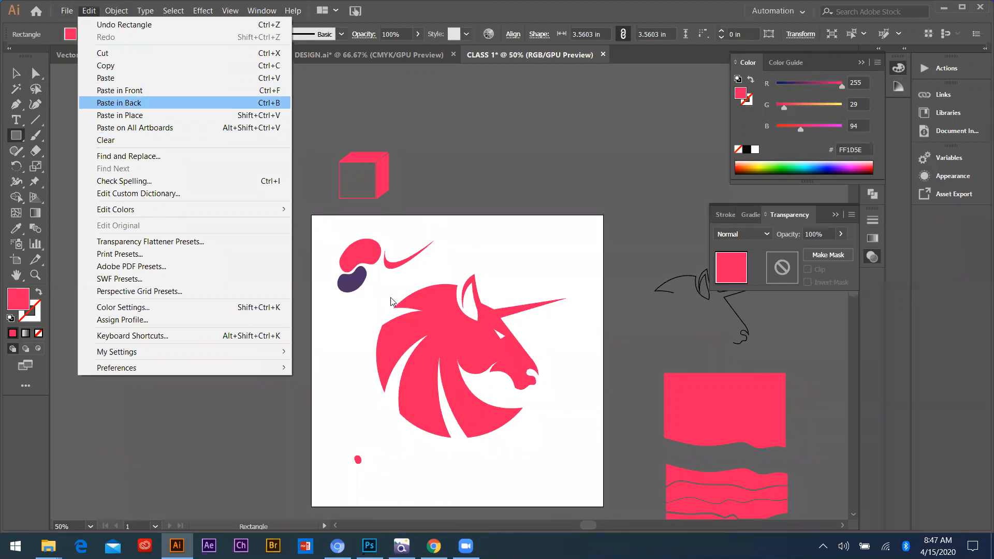
{"action": "left_click", "coordinate": [303, 226]}
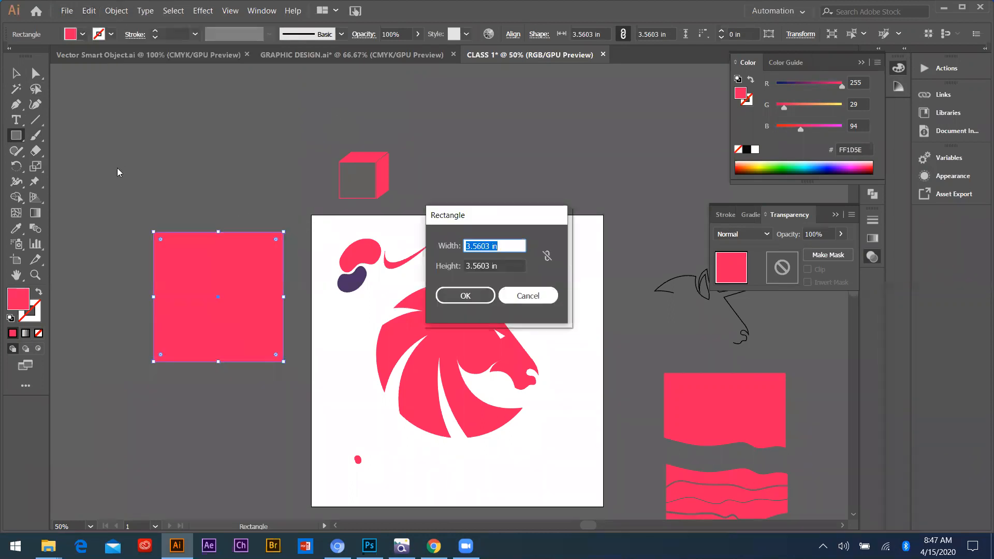
{"action": "key", "text": "Escape"}
{"action": "left_click", "coordinate": [16, 73]}
{"action": "left_click", "coordinate": [278, 393]}
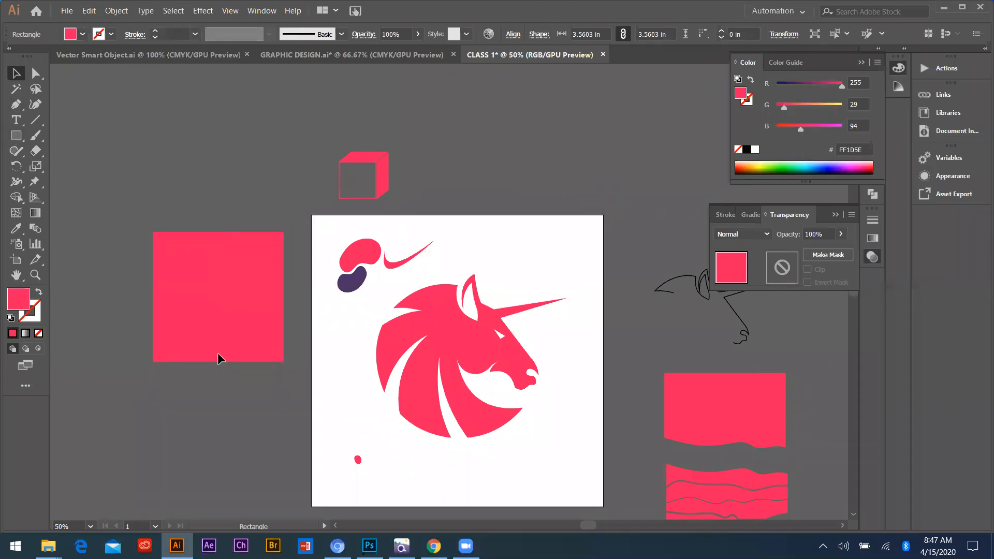
- Delete the pink square left of the artboard, and the cut upper piece with its wavy bands to the right
{"action": "left_click", "coordinate": [248, 327]}
{"action": "key", "text": "Delete"}
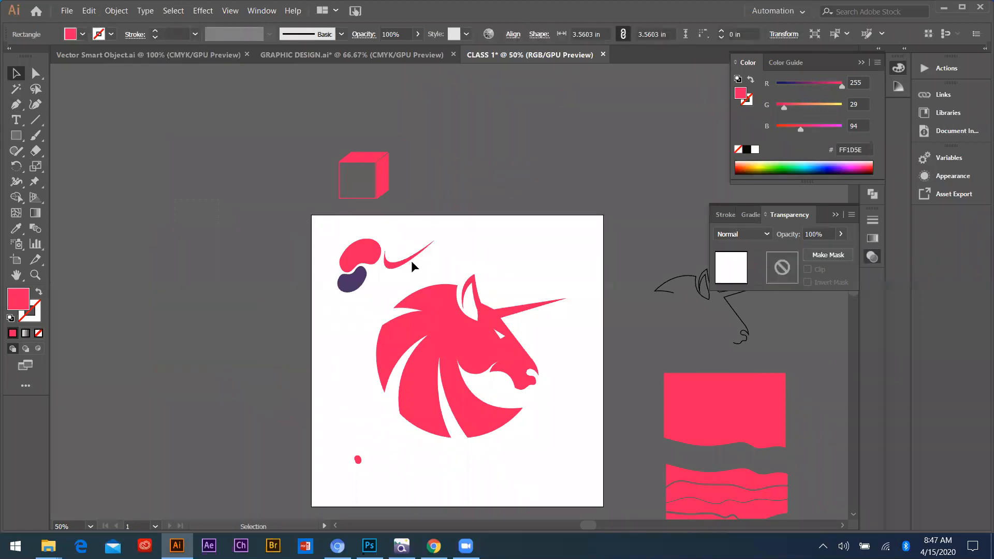
{"action": "scroll", "coordinate": [174, 248], "scroll_direction": "down", "scroll_amount": 1}
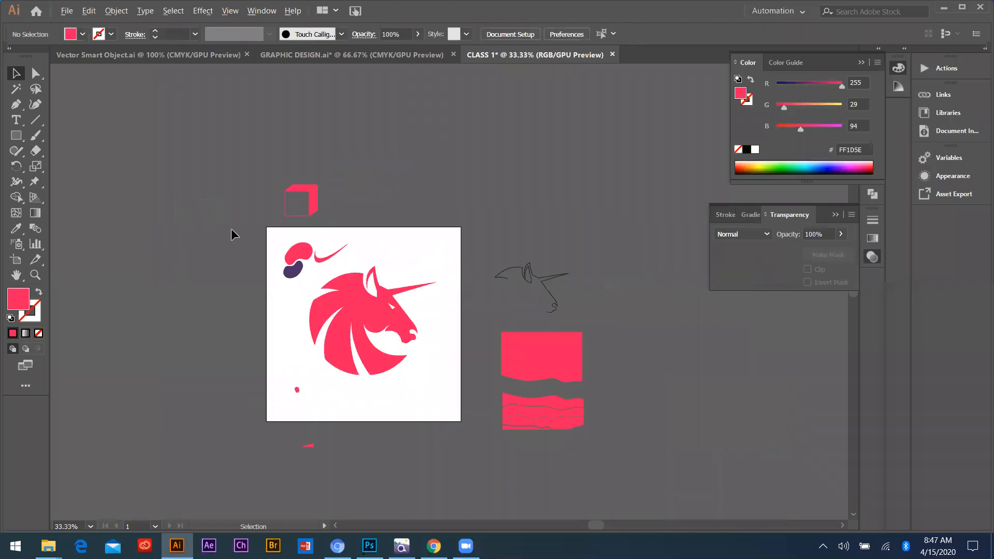
{"action": "scroll", "coordinate": [234, 266], "scroll_direction": "up", "scroll_amount": 2}
{"action": "scroll", "coordinate": [249, 272], "scroll_direction": "down", "scroll_amount": 2}
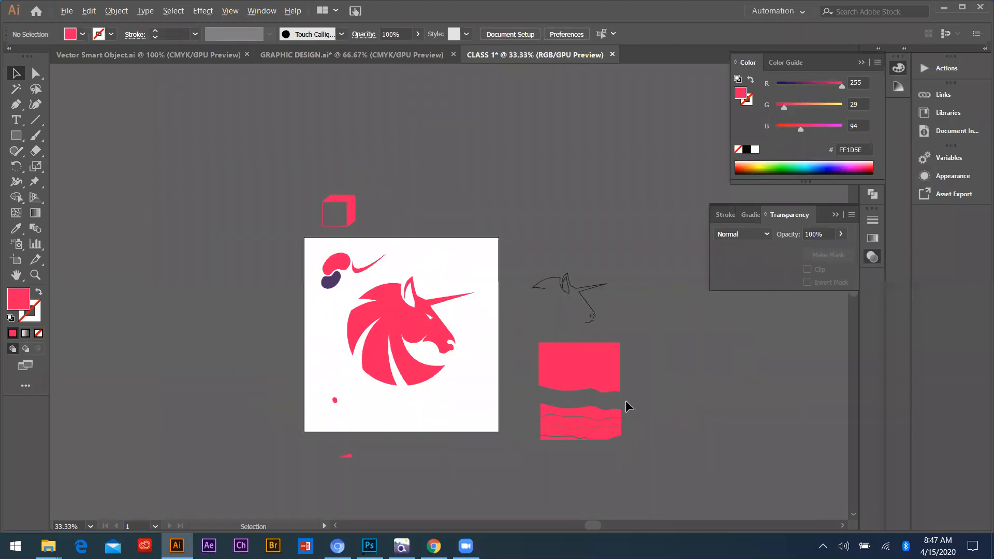
{"action": "scroll", "coordinate": [479, 384], "scroll_direction": "up", "scroll_amount": 2}
{"action": "scroll", "coordinate": [484, 384], "scroll_direction": "down", "scroll_amount": 1}
{"action": "left_click_drag", "start_coordinate": [509, 377], "coordinate": [552, 325]}
{"action": "mouse_move", "coordinate": [536, 337]}
{"action": "left_mouse_down"}
{"action": "mouse_move", "coordinate": [537, 150]}
{"action": "mouse_move", "coordinate": [559, 145]}
{"action": "mouse_move", "coordinate": [579, 156]}
{"action": "mouse_move", "coordinate": [543, 216]}
{"action": "left_mouse_up"}
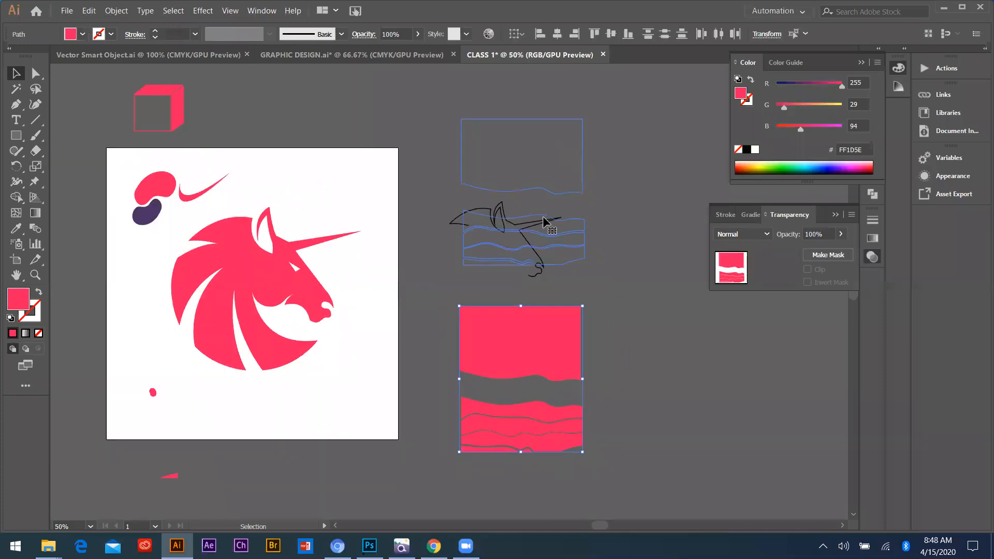
{"action": "key", "text": "Delete"}
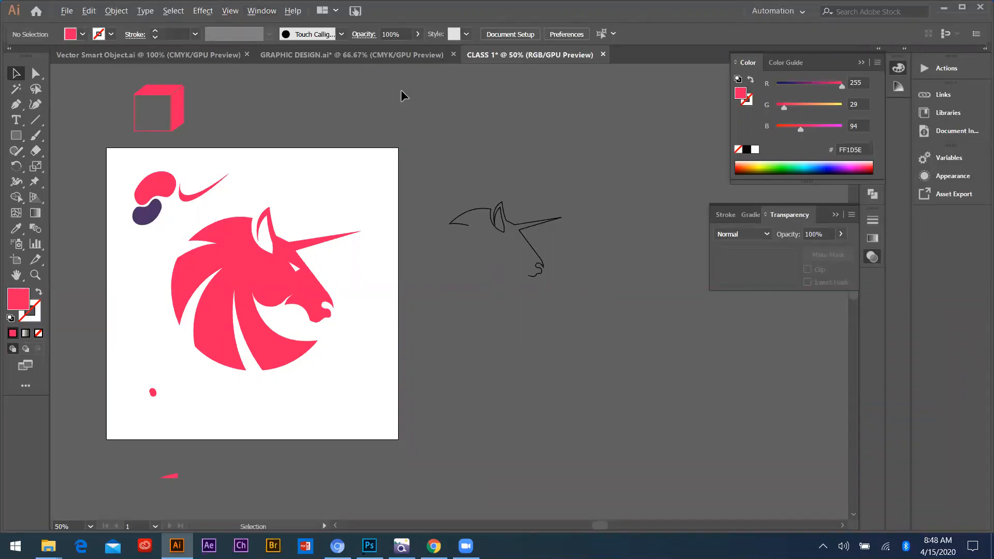
- Delete the pink cube above the artboard together with the two bean-shaped blobs and the swoosh above the unicorn
{"action": "key", "text": "ctrl+minus"}
{"action": "scroll", "coordinate": [402, 79], "scroll_direction": "up", "scroll_amount": 1}
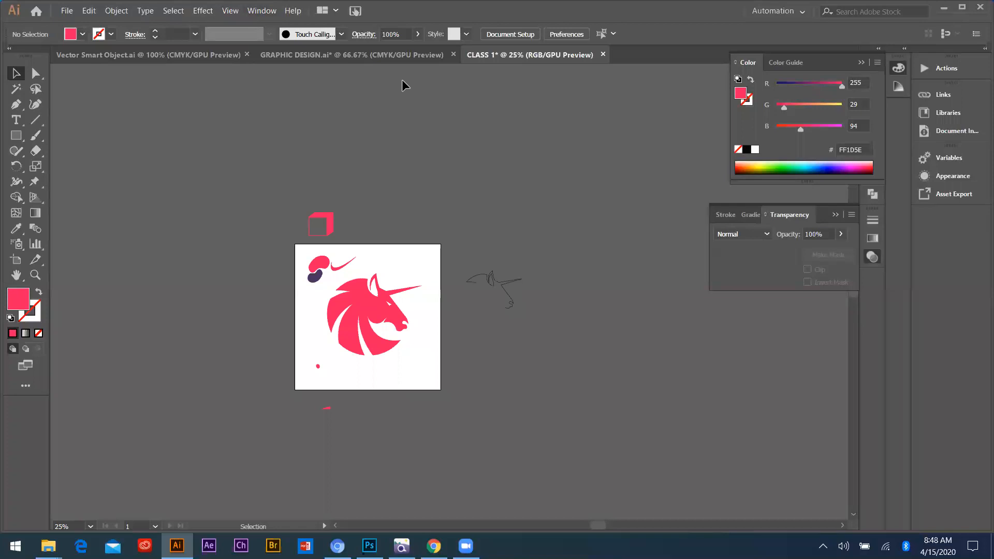
{"action": "scroll", "coordinate": [358, 238], "scroll_direction": "up", "scroll_amount": 1}
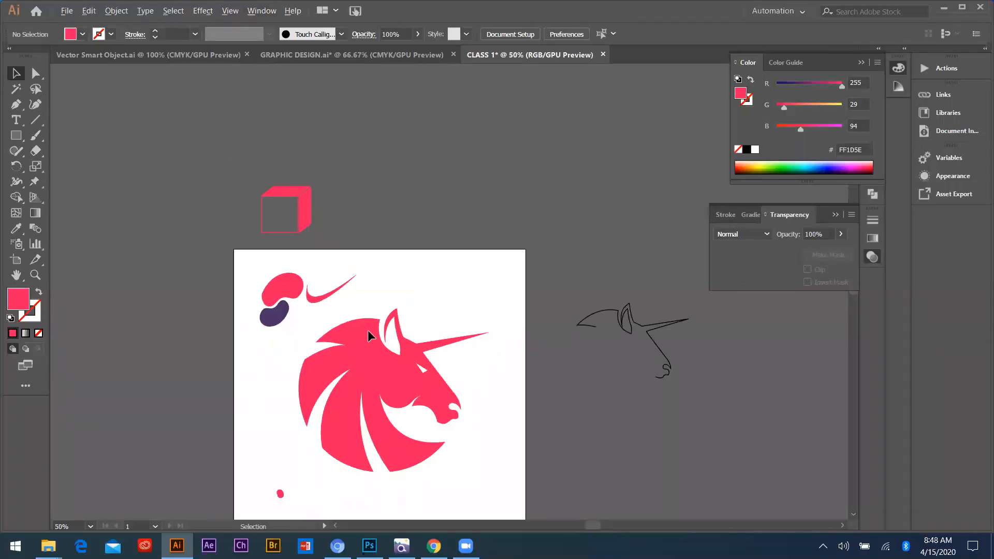
{"action": "left_click_drag", "start_coordinate": [366, 308], "coordinate": [366, 309]}
{"action": "key", "text": "Delete"}
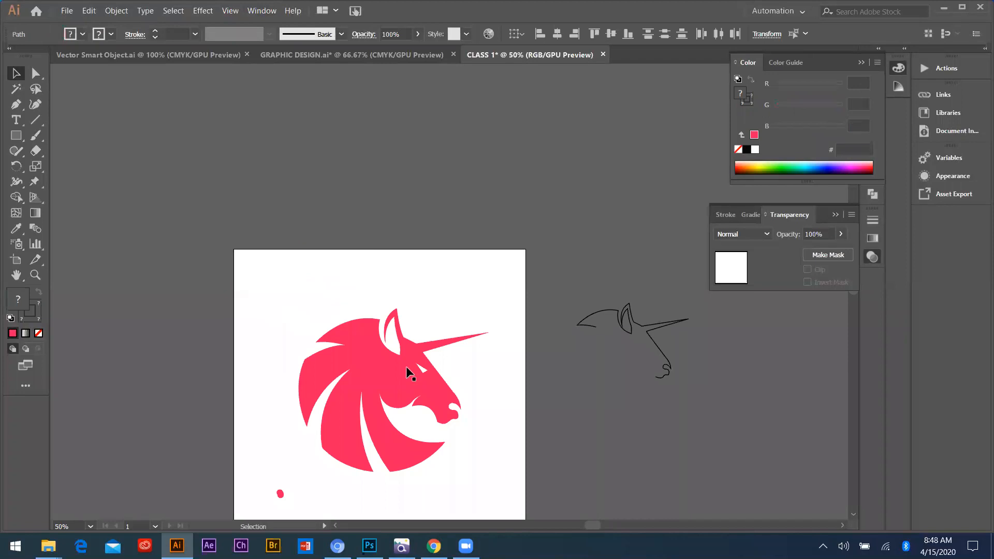
- Delete the unicorn line sketch right of the artboard and the small pink blob below the unicorn logo
{"action": "left_click_drag", "start_coordinate": [614, 287], "coordinate": [653, 384]}
{"action": "key", "text": "Delete"}
{"action": "left_click_drag", "start_coordinate": [274, 483], "coordinate": [299, 518]}
{"action": "key", "text": "Delete"}
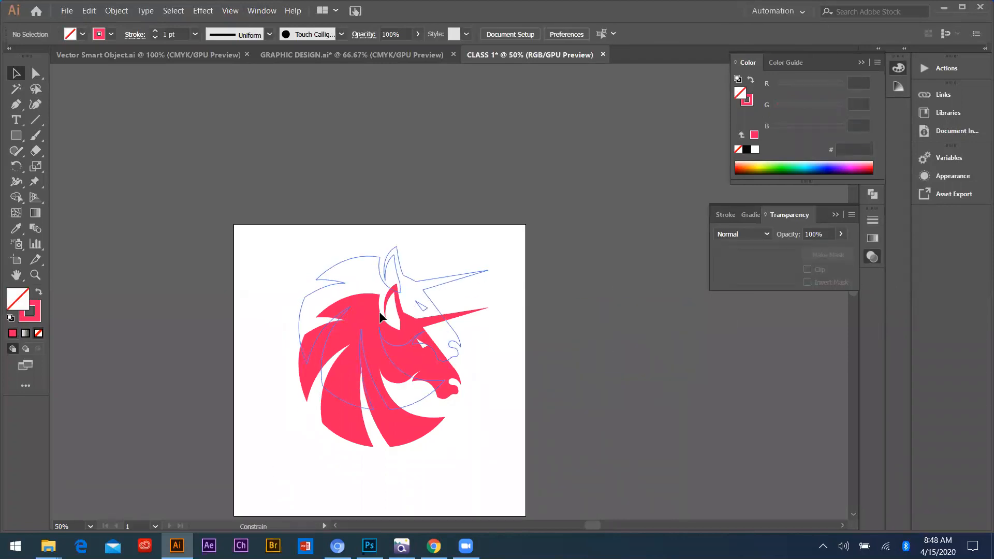